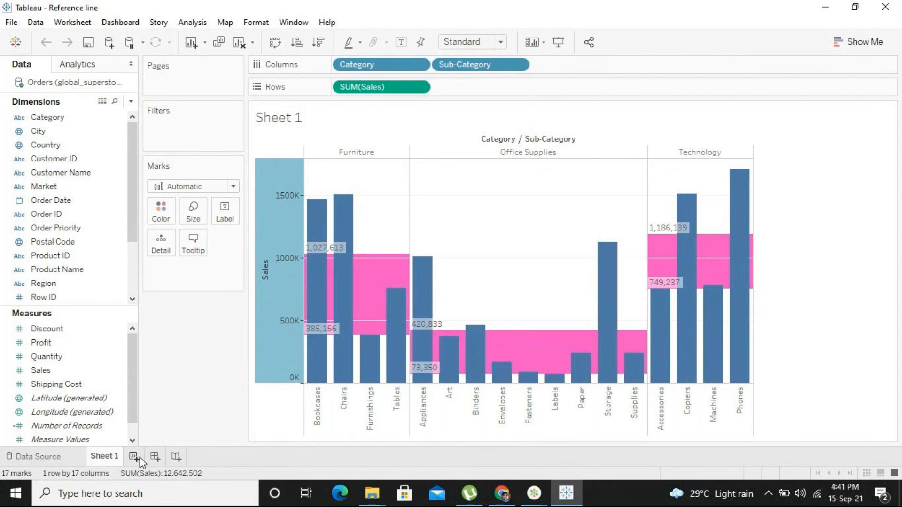
Step: Create a new worksheet with a bar chart of SUM(Sales) by Category and Sub-Category
left_click(134, 456)
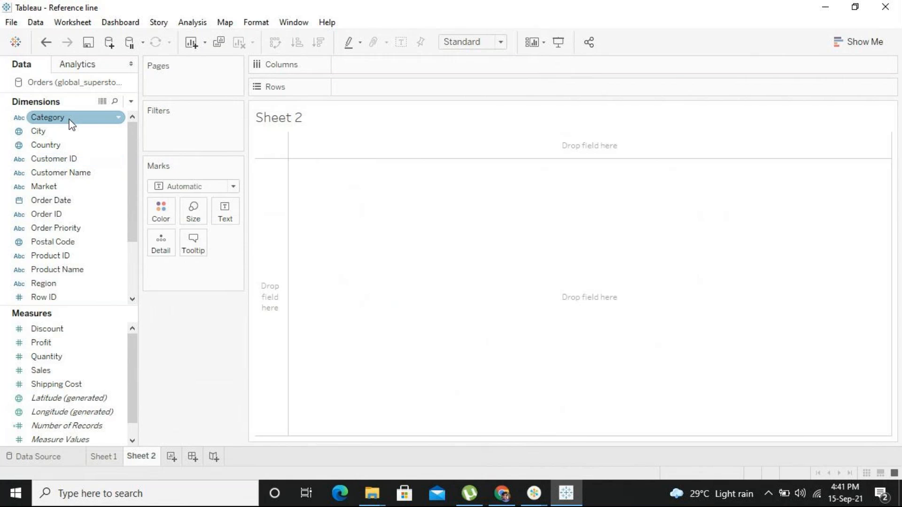
left_click_drag(71, 124, 125, 318)
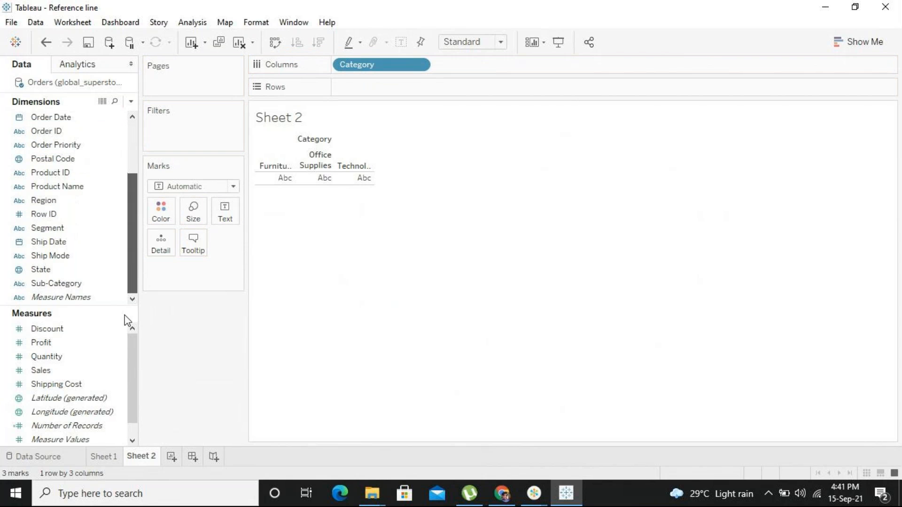
left_click_drag(82, 283, 528, 74)
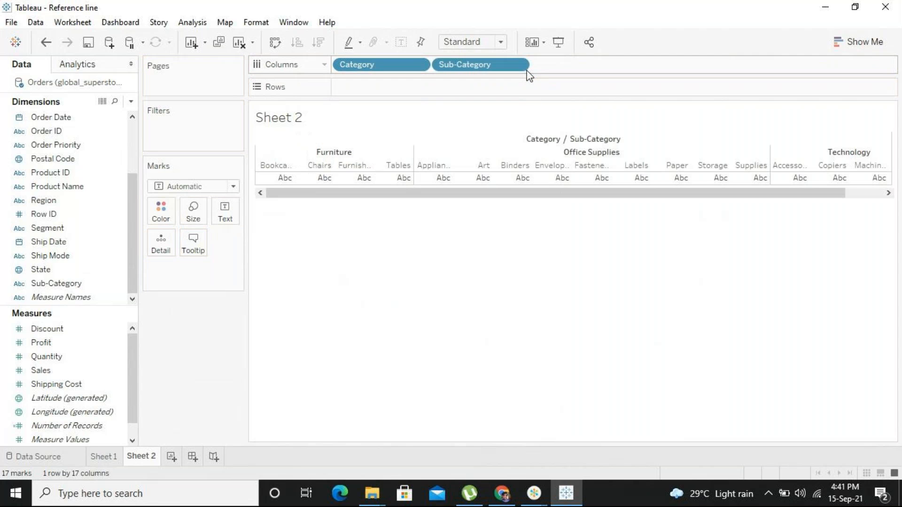
left_click(88, 374)
left_click_drag(88, 374, 480, 89)
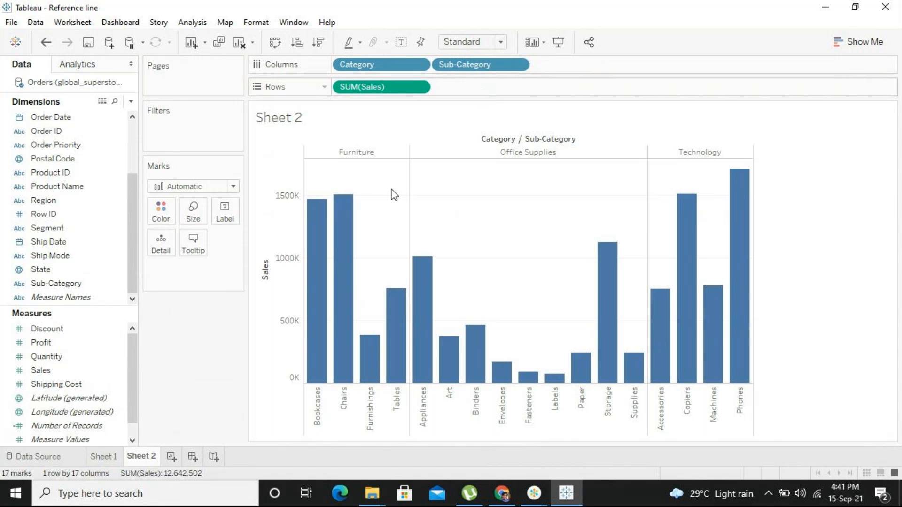
right_click(282, 288)
left_click(340, 388)
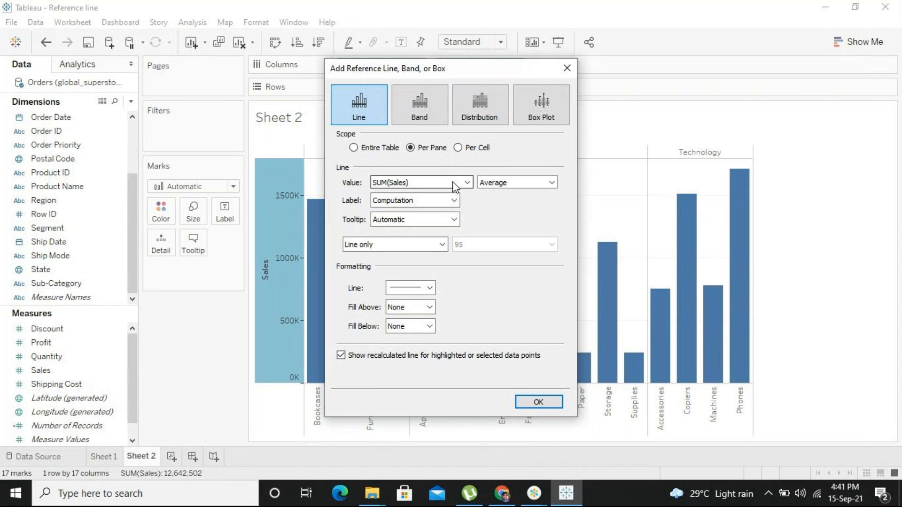
left_click(565, 70)
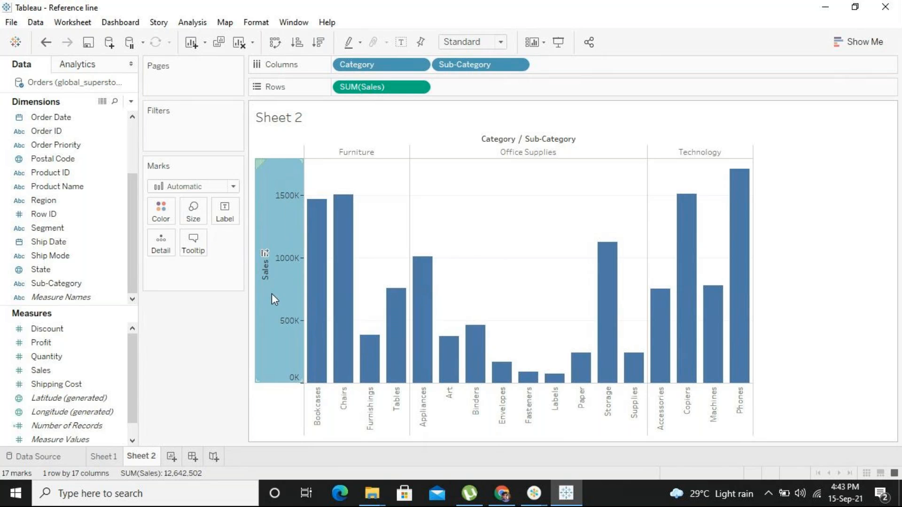
Step: Start a reference line on the Sales axis scoped to the entire table, using the average of SUM(Sales)
mouse_move(280, 280)
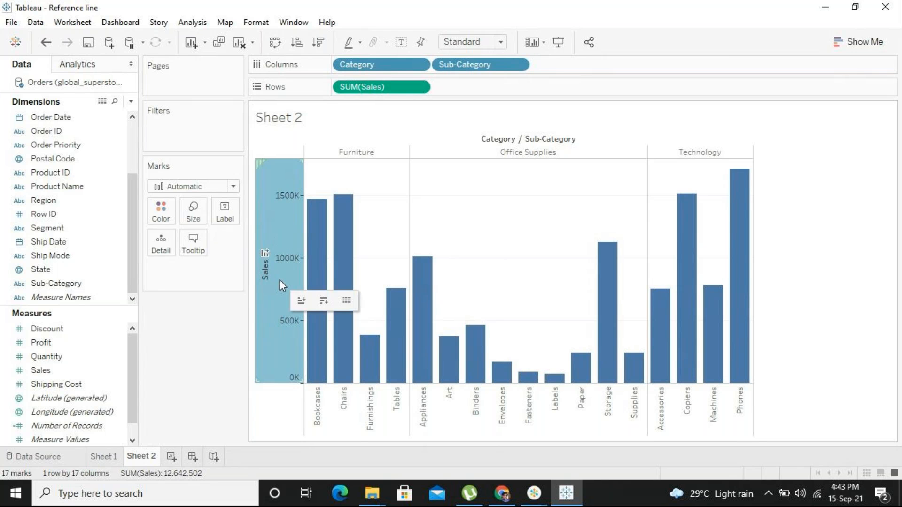
right_click(280, 281)
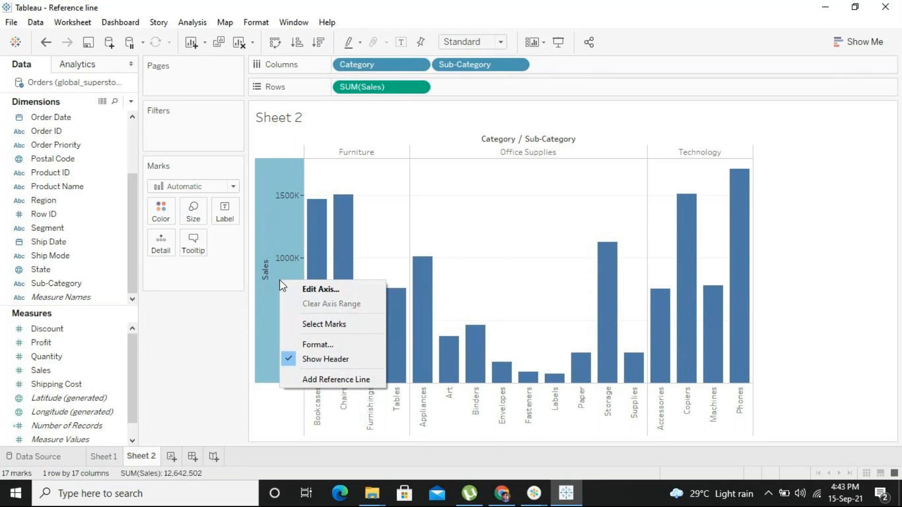
left_click(318, 379)
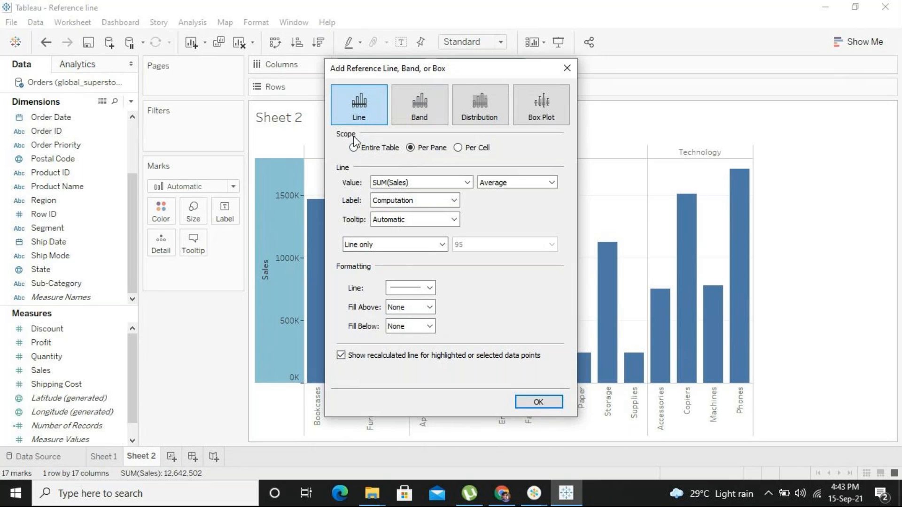
left_click(377, 148)
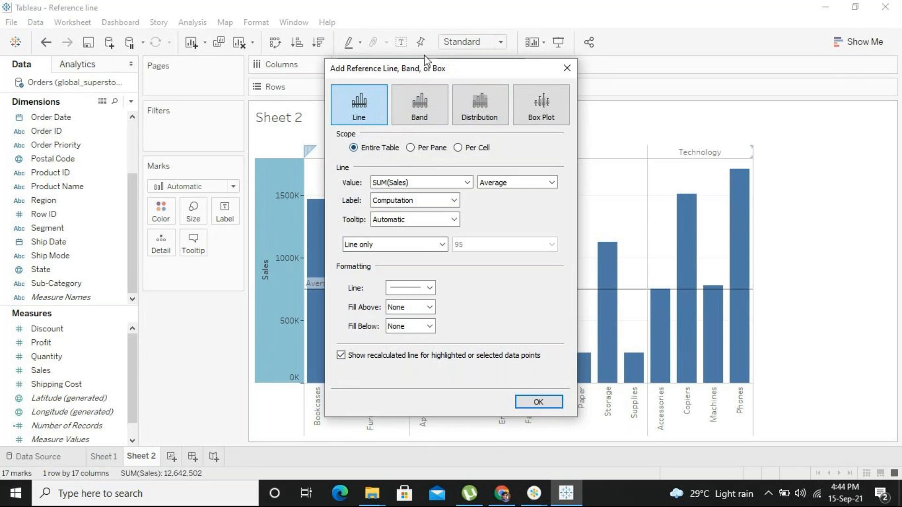
left_click_drag(428, 72, 108, 65)
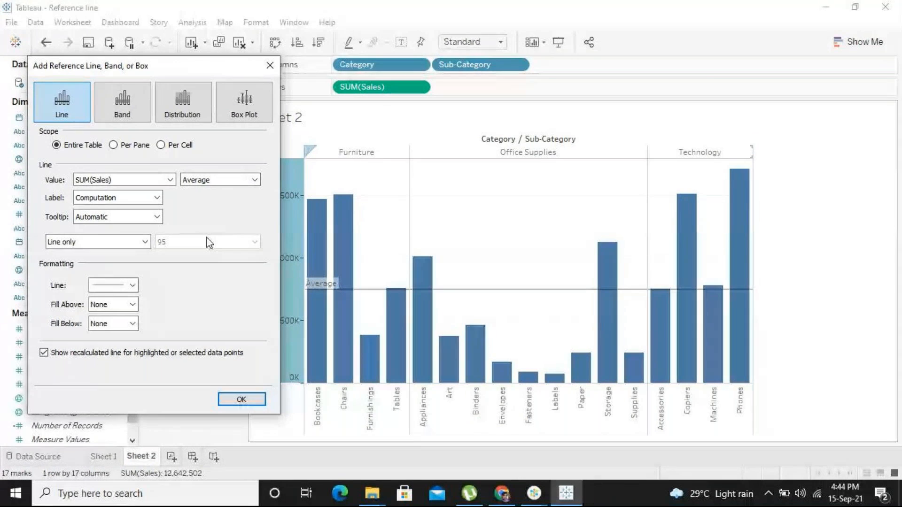
left_click(130, 180)
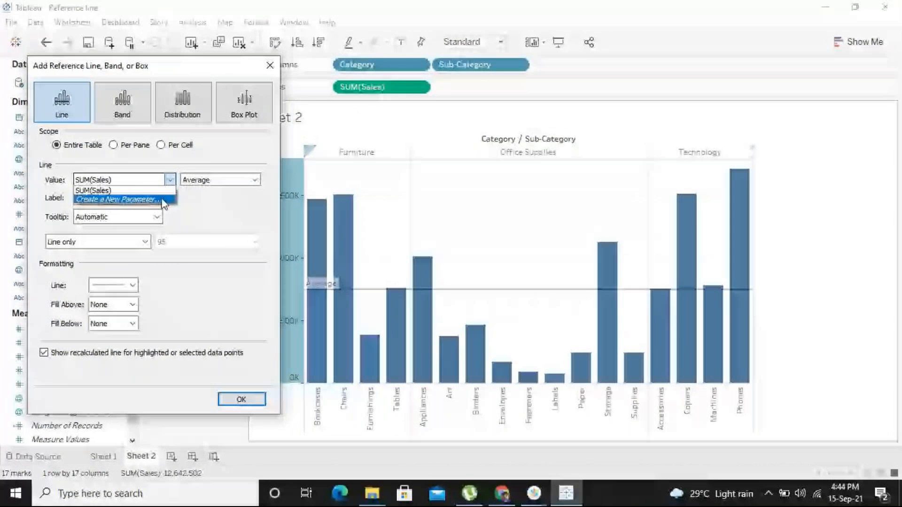
left_click(227, 197)
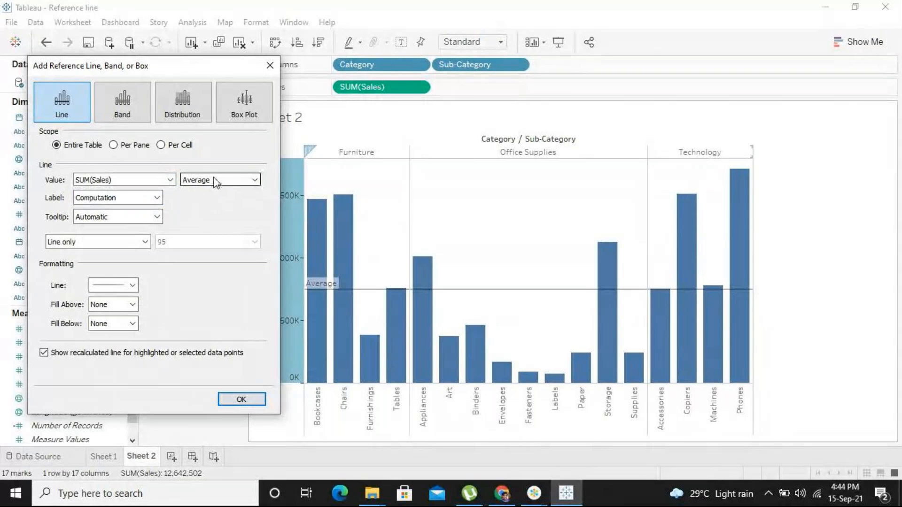
left_click(216, 181)
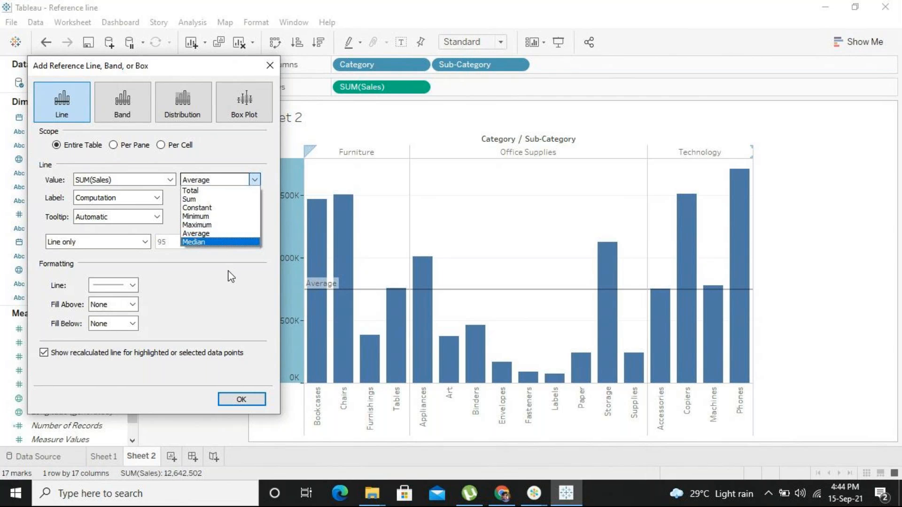
left_click(223, 290)
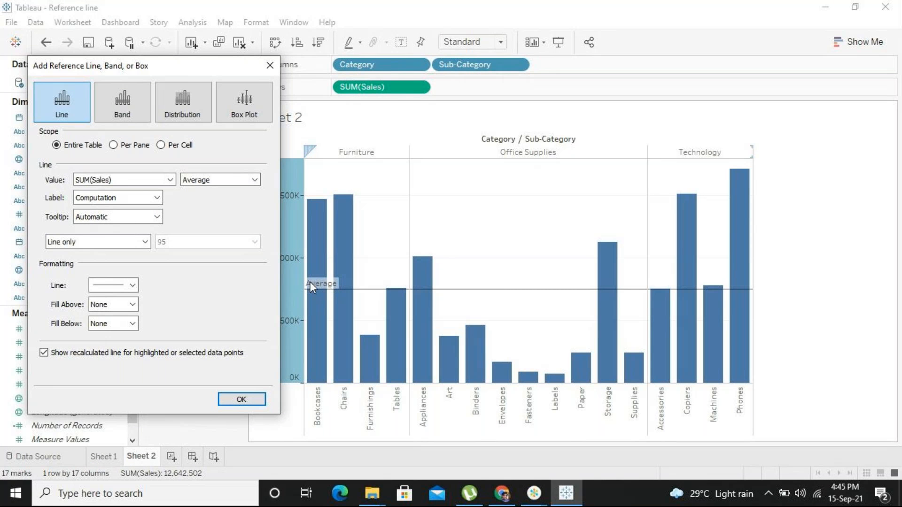
Step: Set the reference line's label to Value, keeping the tooltip Automatic and the display as Line only
left_click(139, 199)
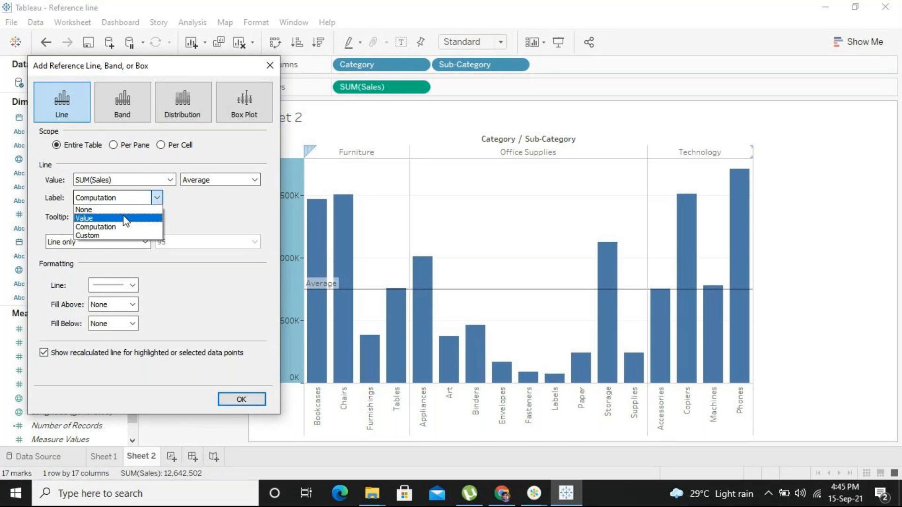
left_click(126, 218)
left_click(127, 217)
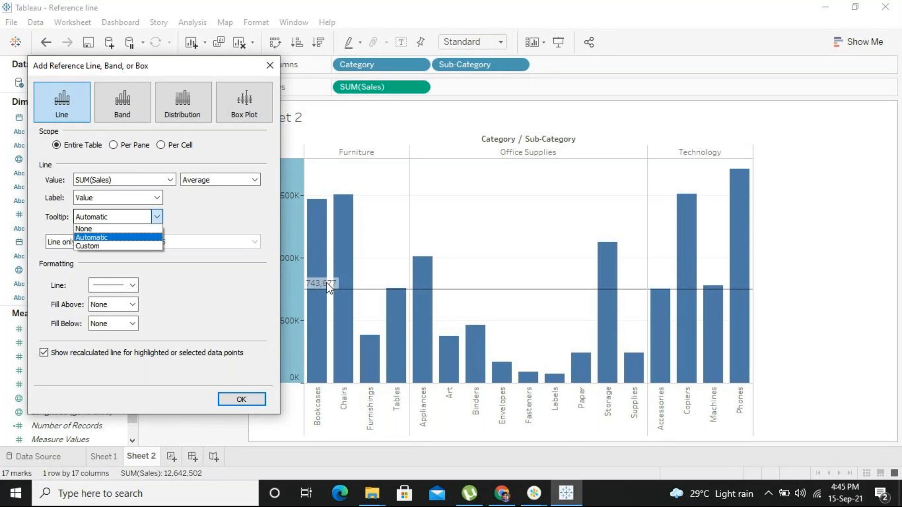
left_click(272, 291)
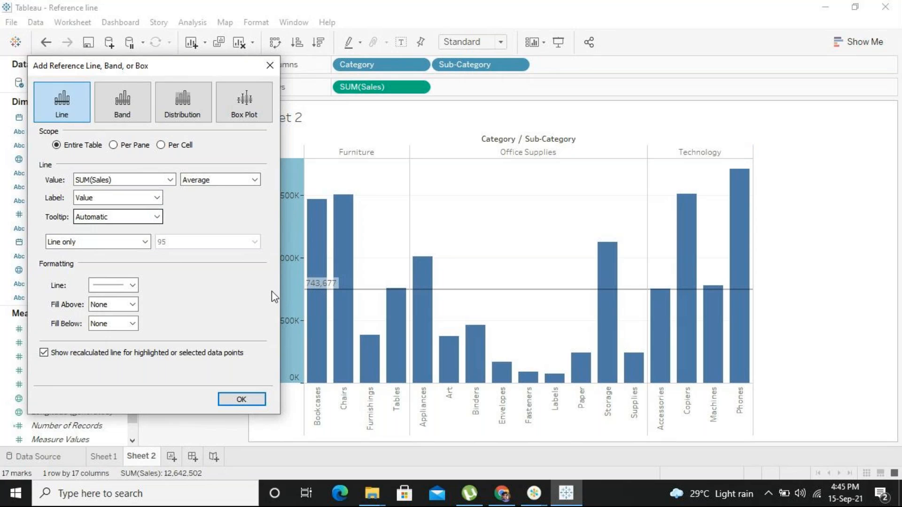
left_click(145, 242)
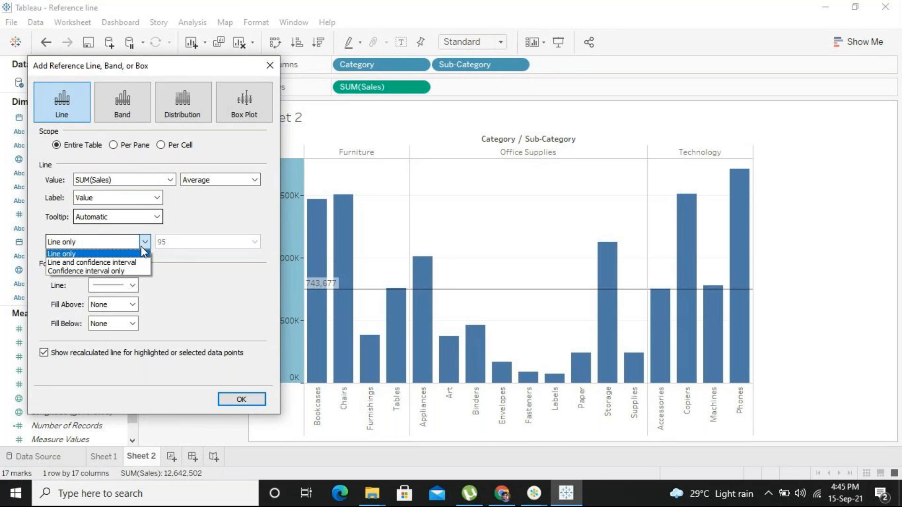
left_click(168, 268)
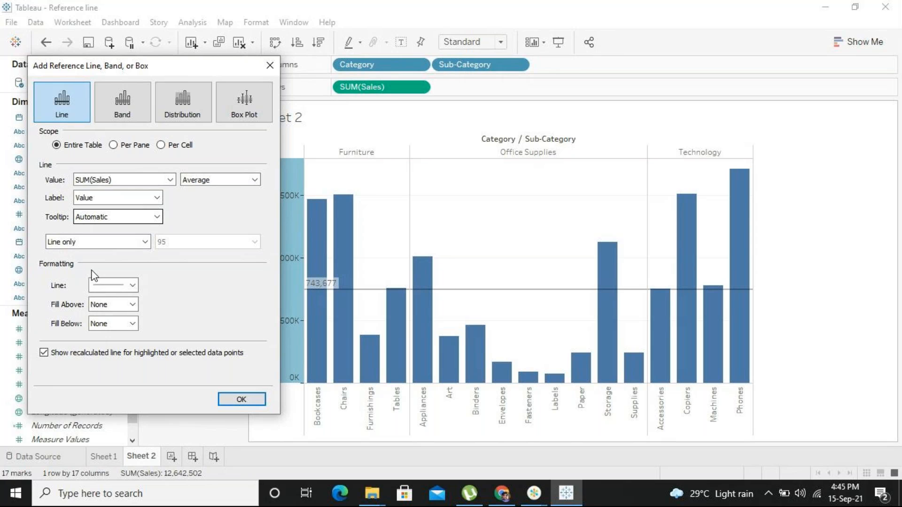
Step: Format the reference line as dashed, orange and the second-thickest weight
left_click(122, 288)
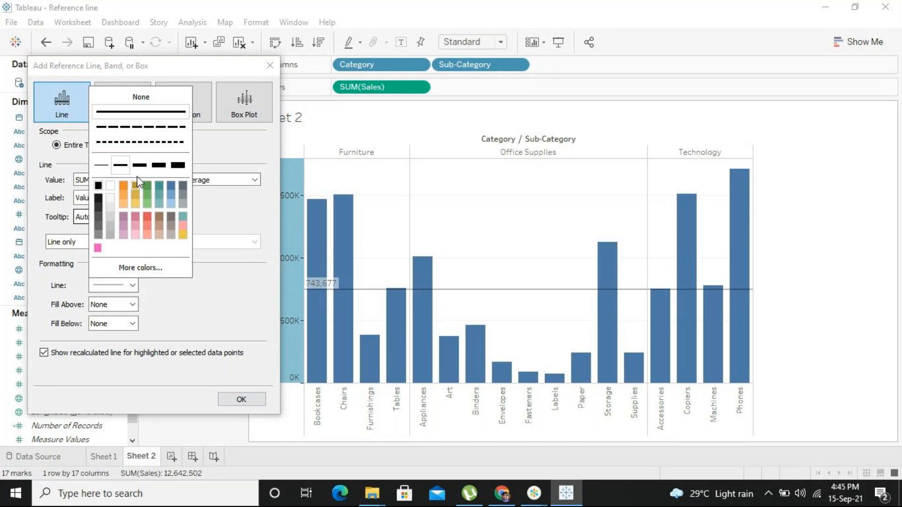
left_click(151, 126)
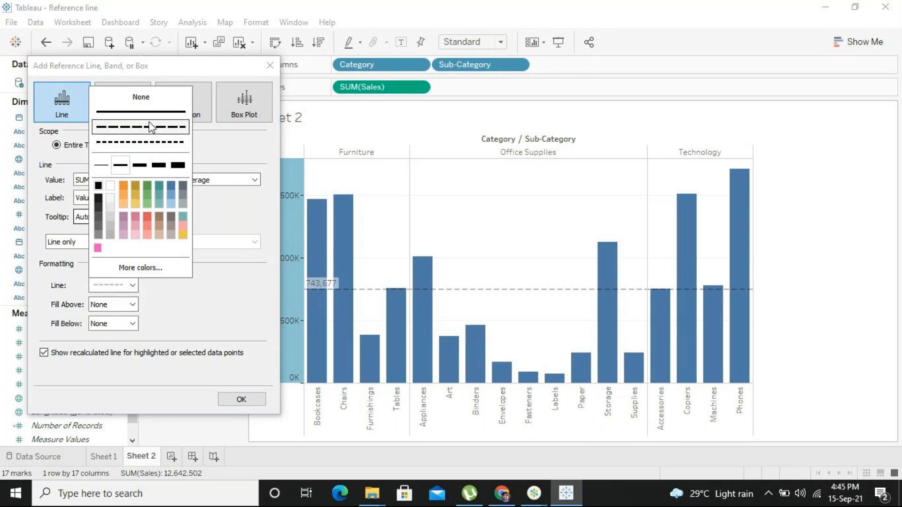
left_click(123, 186)
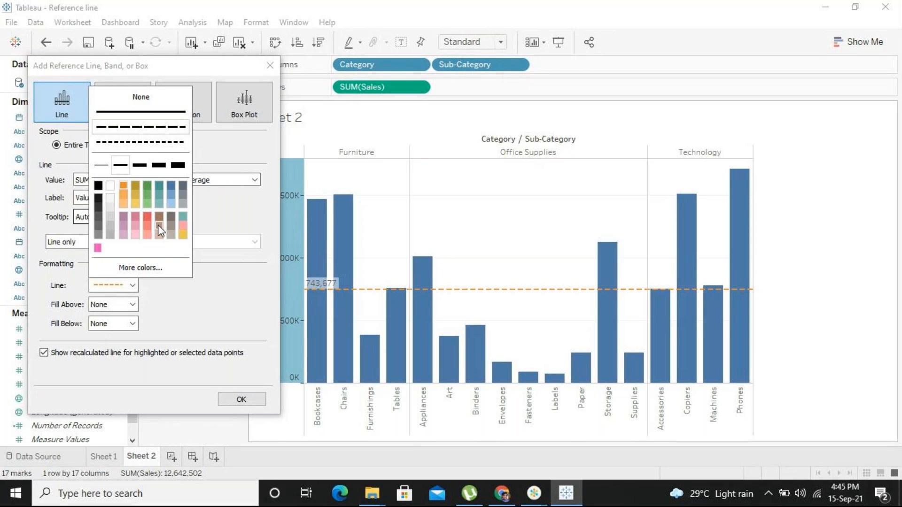
left_click(141, 168)
left_click(159, 167)
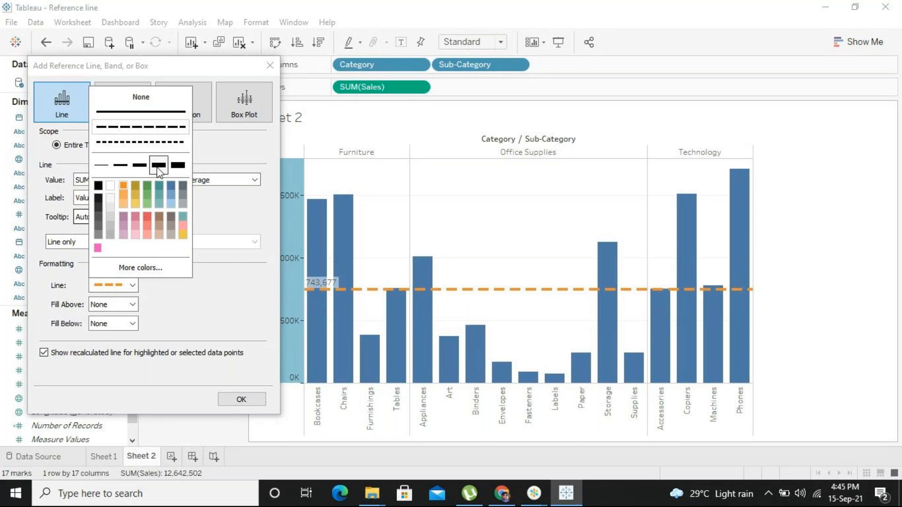
left_click(199, 317)
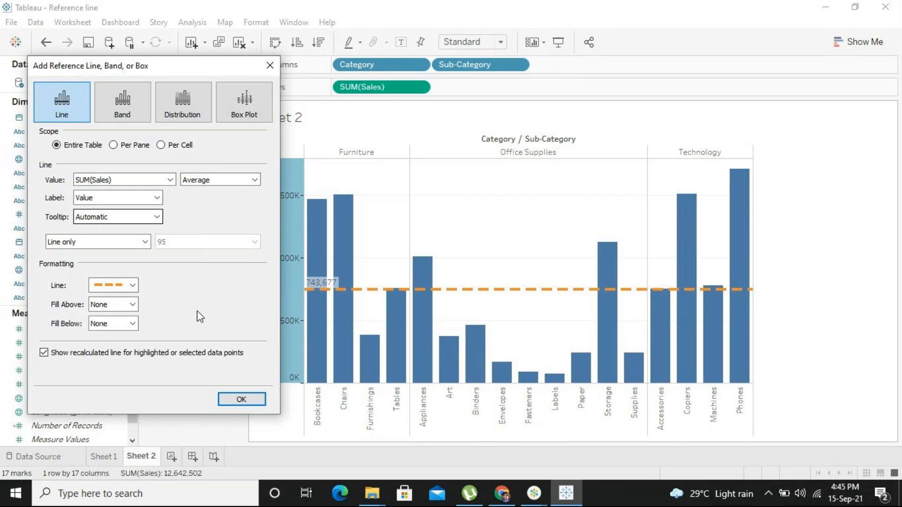
Step: Fill the area above the reference line with bright cyan from the extended basic colors
left_click(133, 304)
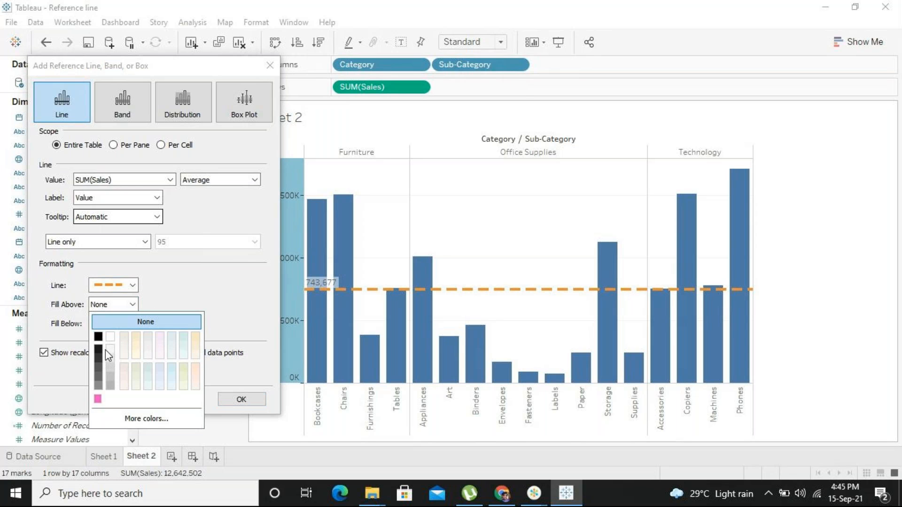
left_click(162, 342)
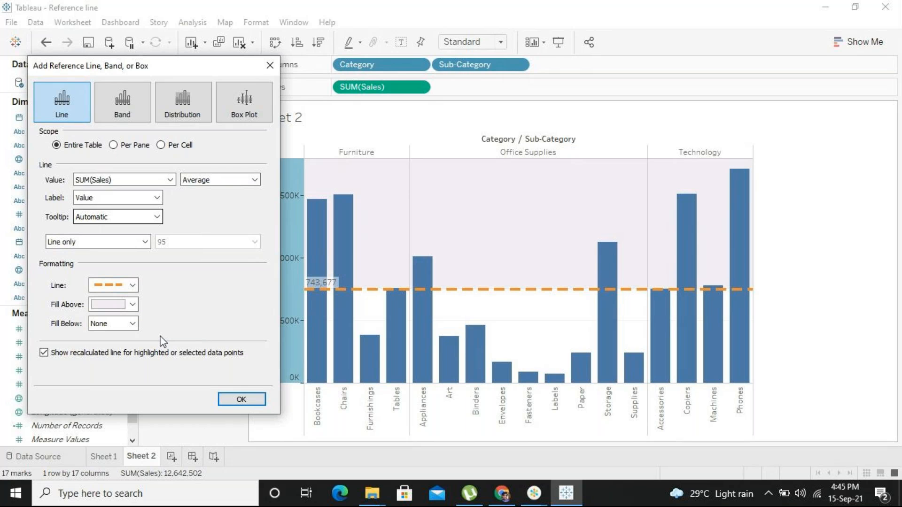
left_click(133, 306)
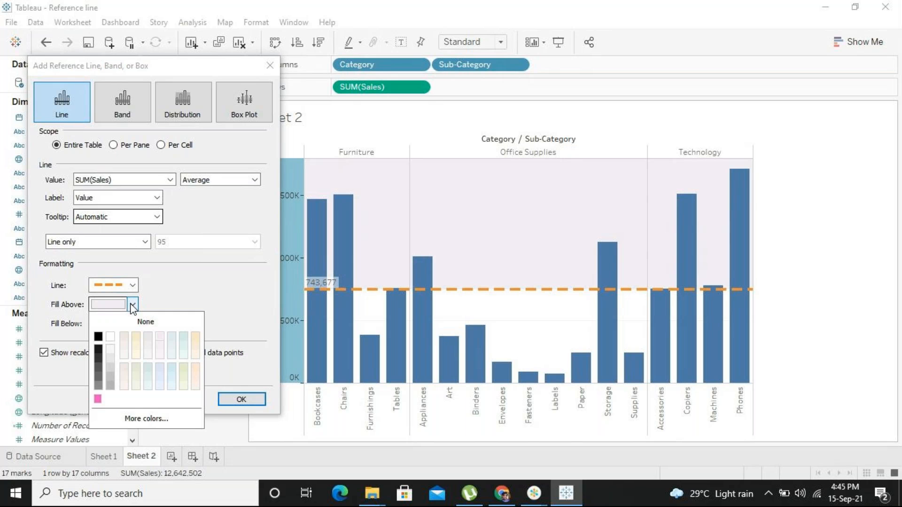
left_click(147, 419)
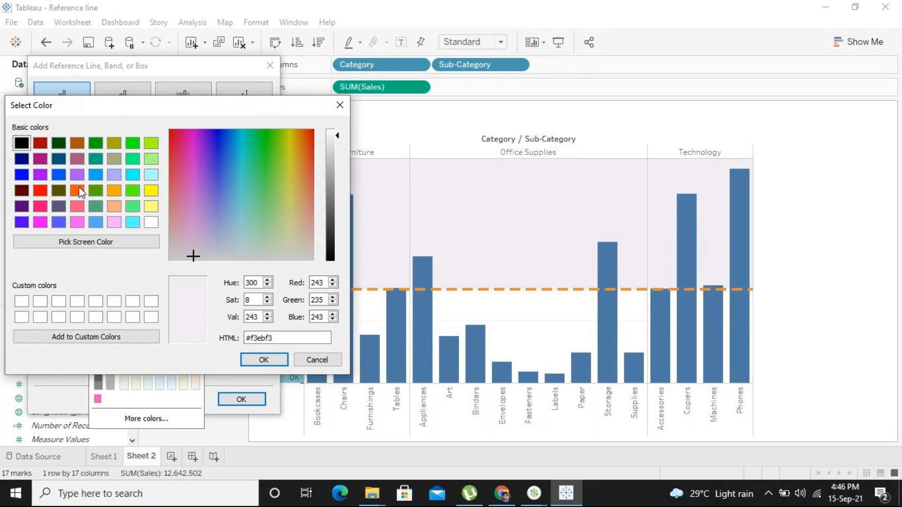
left_click(134, 174)
left_click(261, 366)
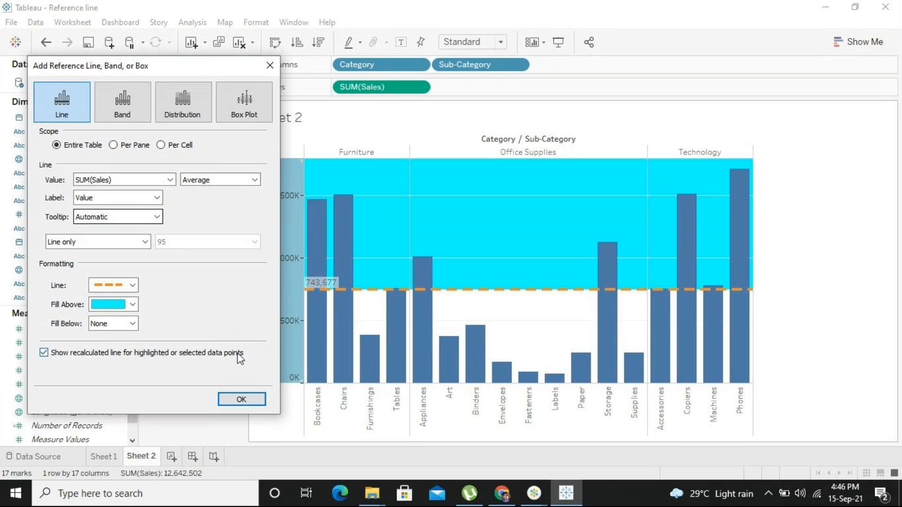
Step: Fill the area below the reference line with the recently used pink and apply the reference line
left_click(133, 324)
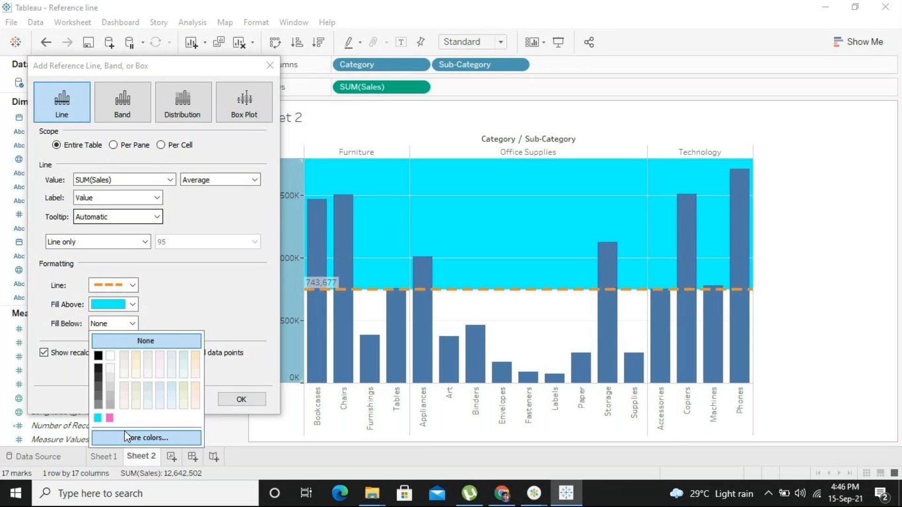
left_click(110, 418)
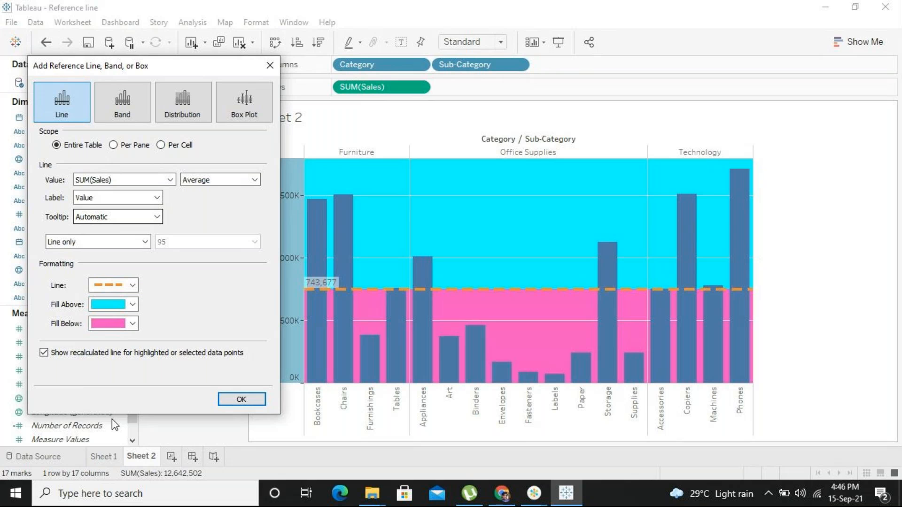
left_click(242, 398)
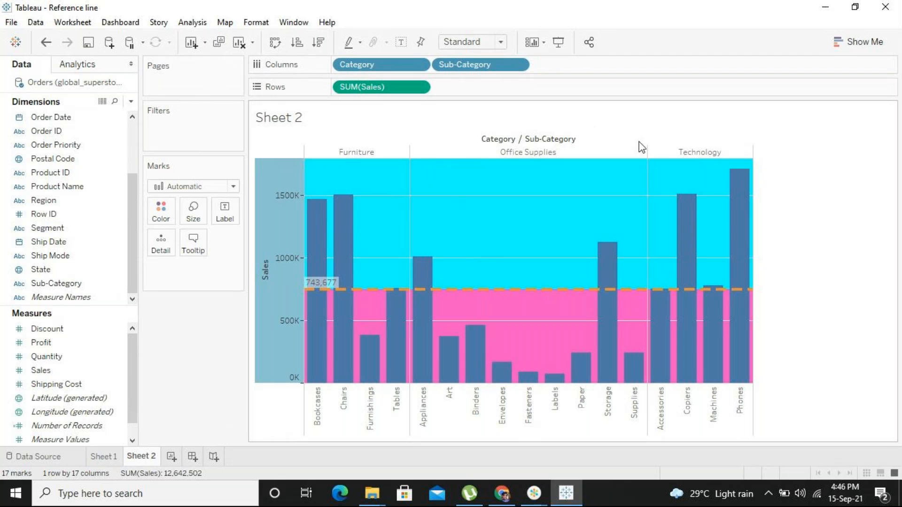
mouse_move(699, 255)
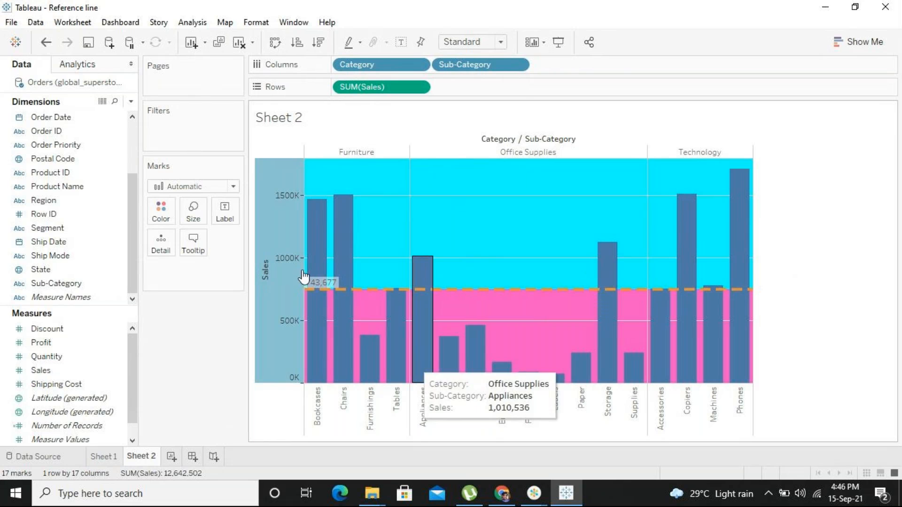
mouse_move(314, 294)
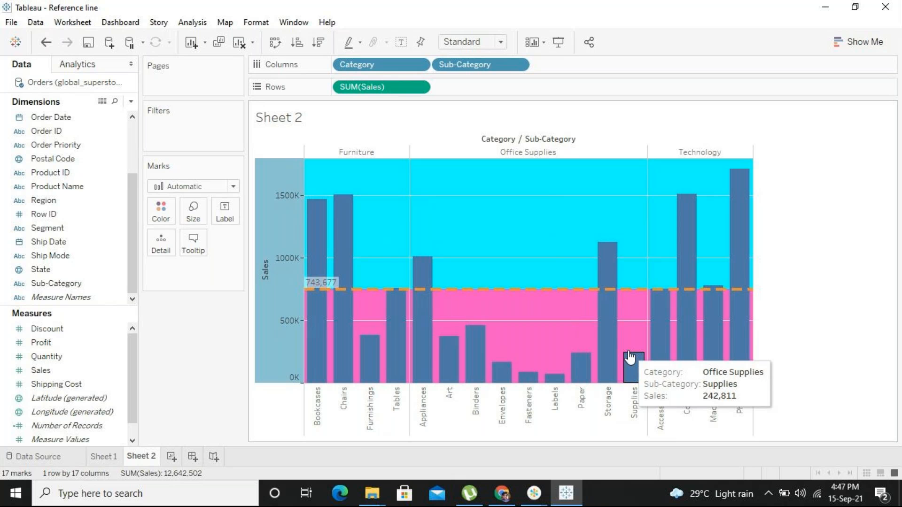
Step: Create a new worksheet and place the Category dimension in its columns
left_click(171, 457)
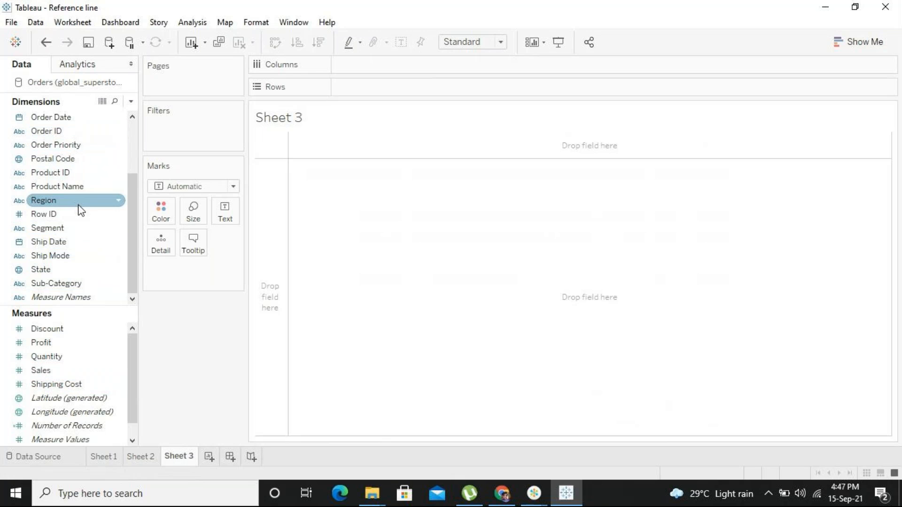
left_click(130, 133)
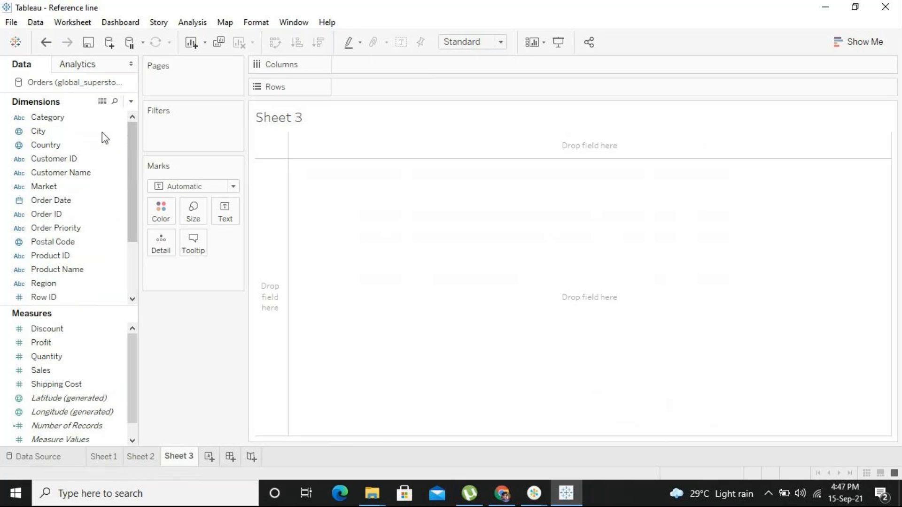
left_click(76, 119)
left_click_drag(76, 124, 403, 75)
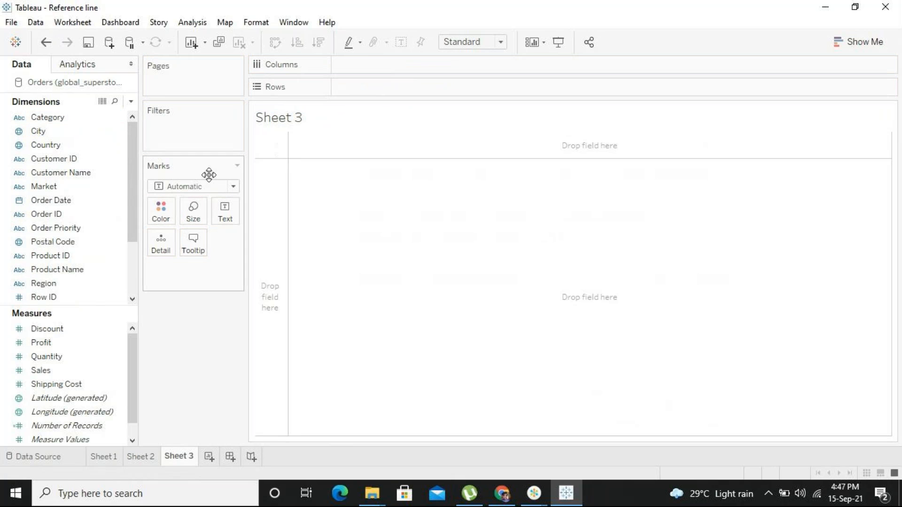
left_click_drag(96, 118, 417, 67)
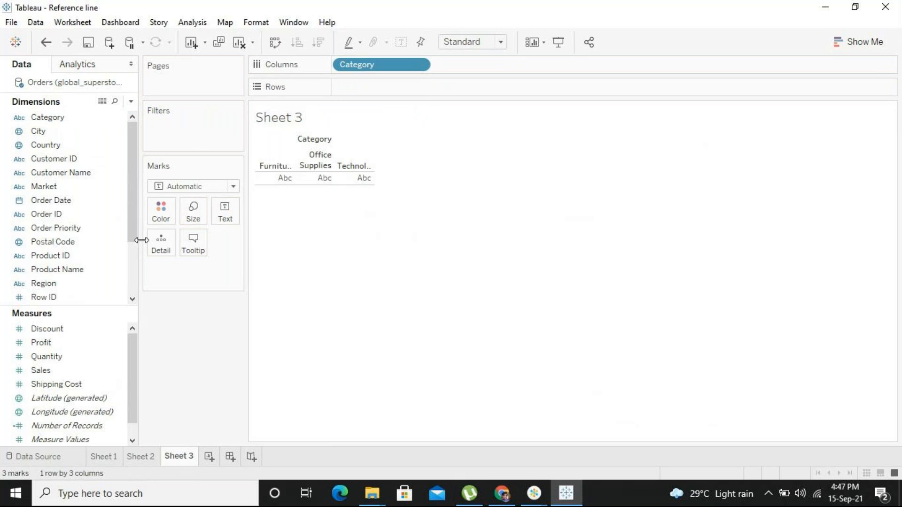
Step: Add Sub-Category to the columns after Category and place Sales in the rows
scroll(133, 267, "down", 2)
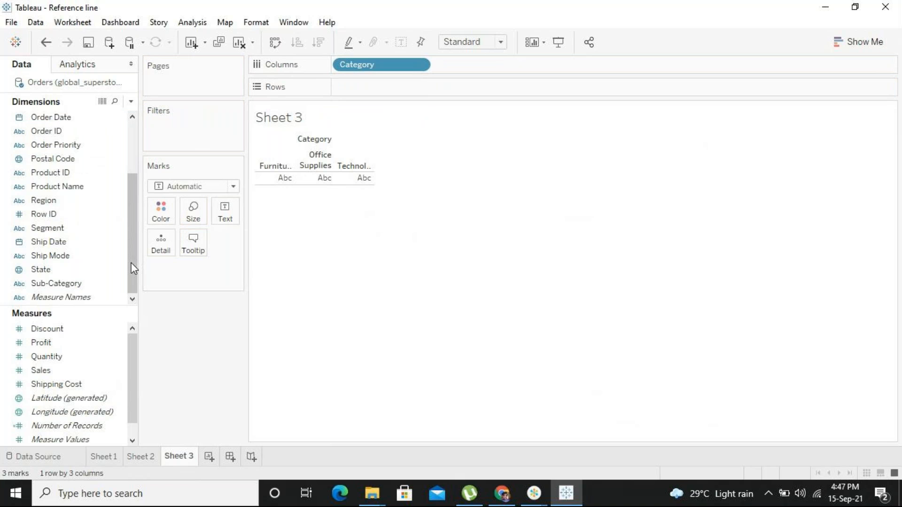
left_click(76, 285)
left_click_drag(113, 283, 525, 73)
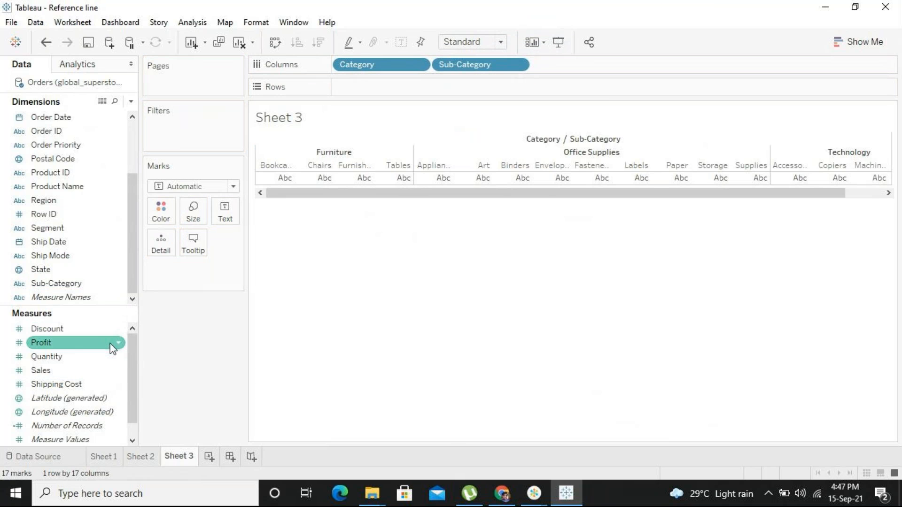
left_click(71, 373)
mouse_move(75, 362)
left_mouse_down()
mouse_move(332, 275)
mouse_move(513, 94)
left_mouse_up()
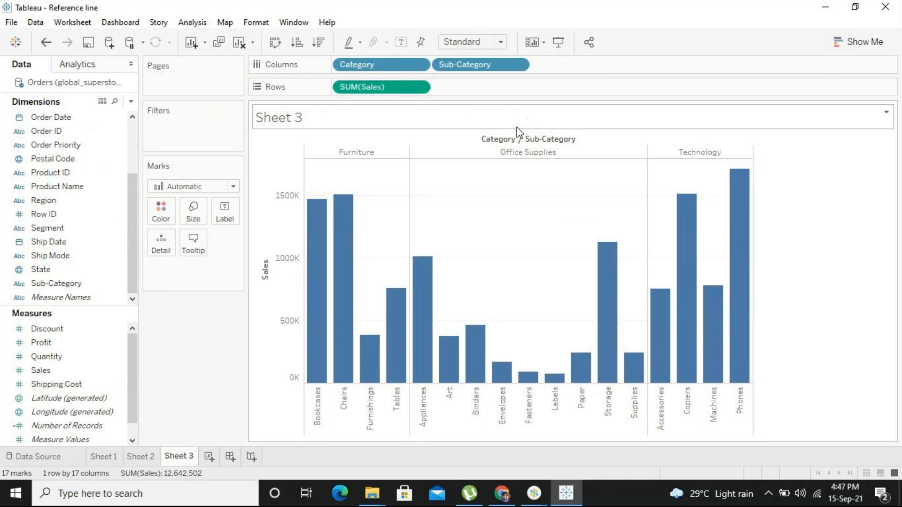
Step: Add an average reference line to the Sales axis, scoped to the entire table
right_click(284, 286)
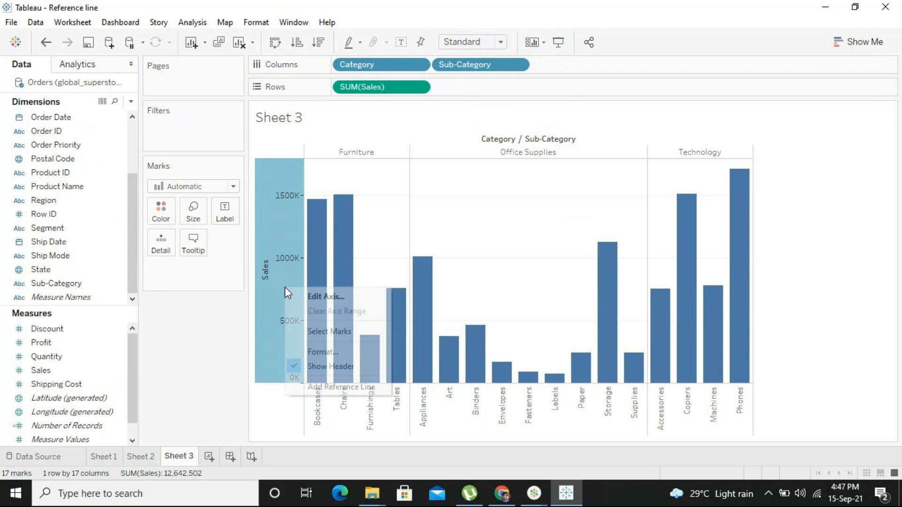
left_click(347, 392)
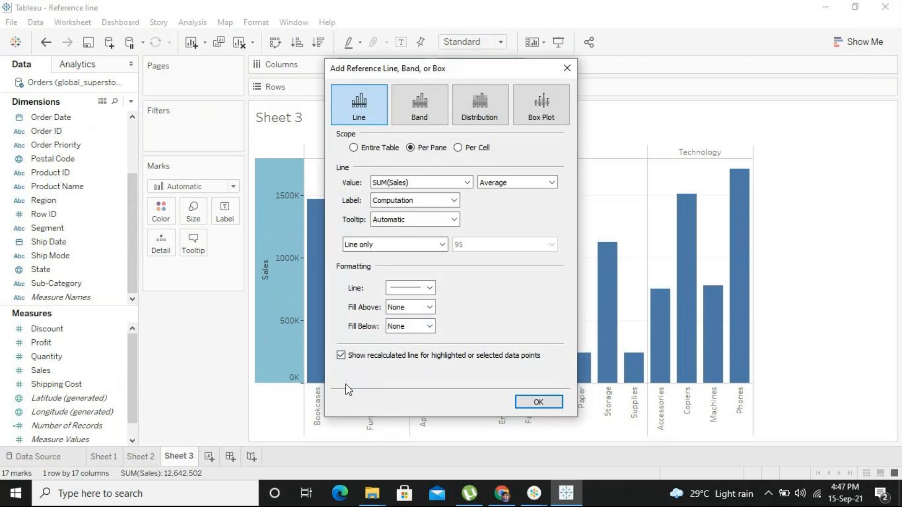
left_click(369, 148)
left_click_drag(468, 73, 689, 73)
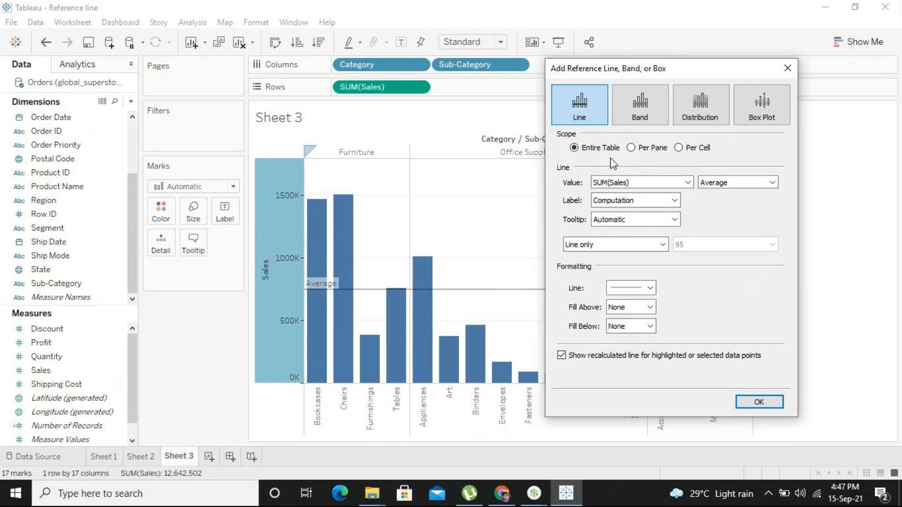
Step: Compare the average line's Per Pane and Entire Table scopes, keep Per Pane and set the label to Value
left_click(631, 148)
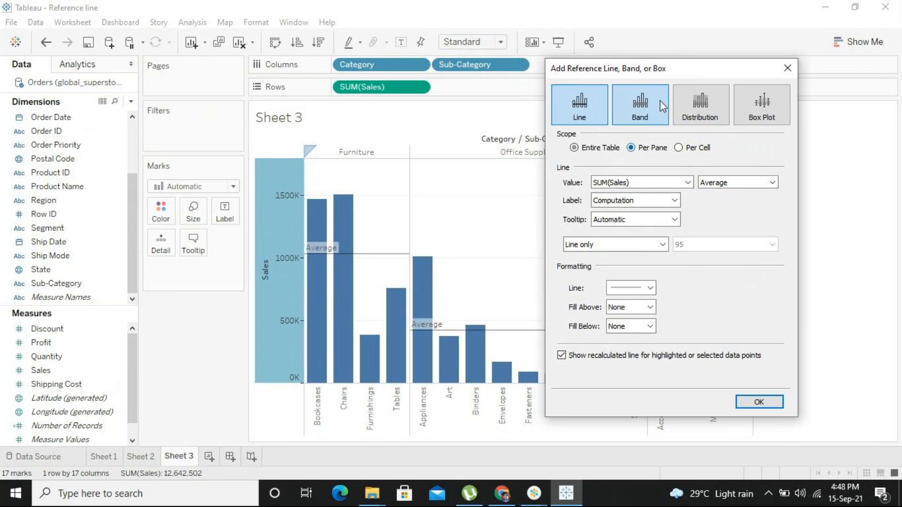
left_click_drag(676, 66, 852, 97)
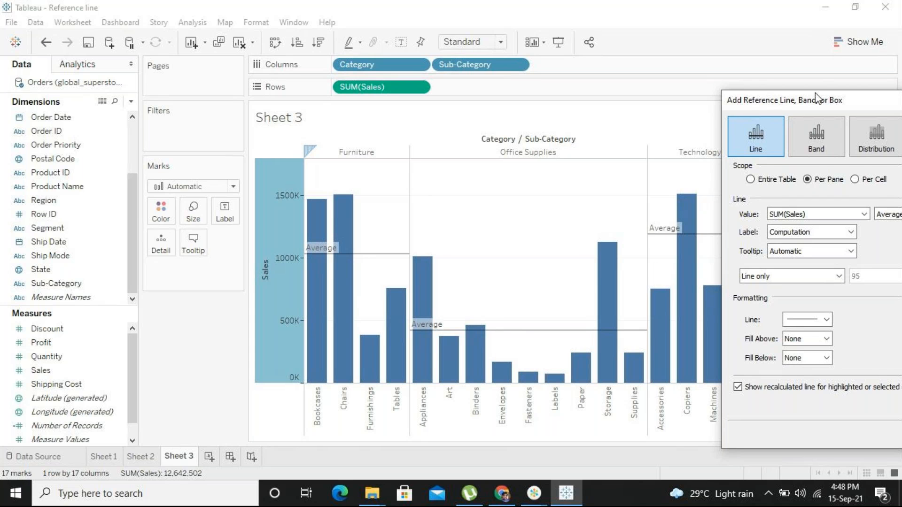
left_click_drag(816, 96, 706, 77)
left_click(675, 168)
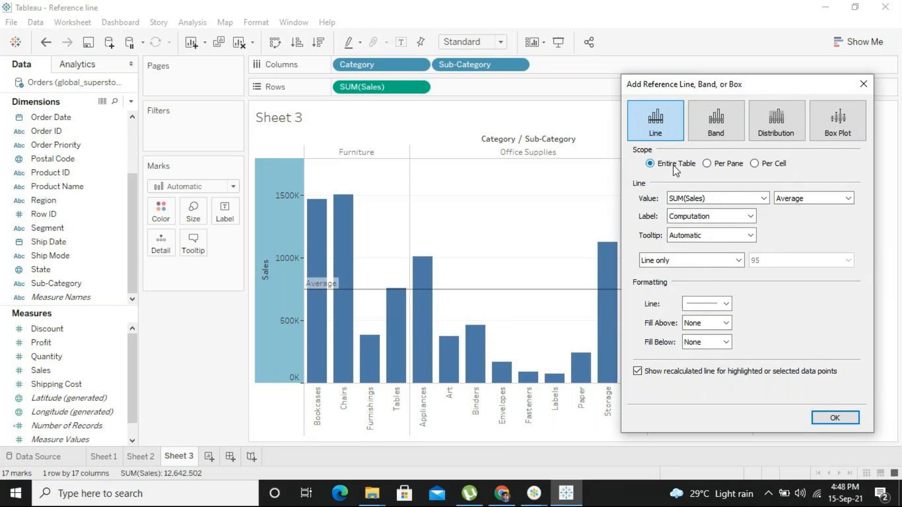
left_click(712, 166)
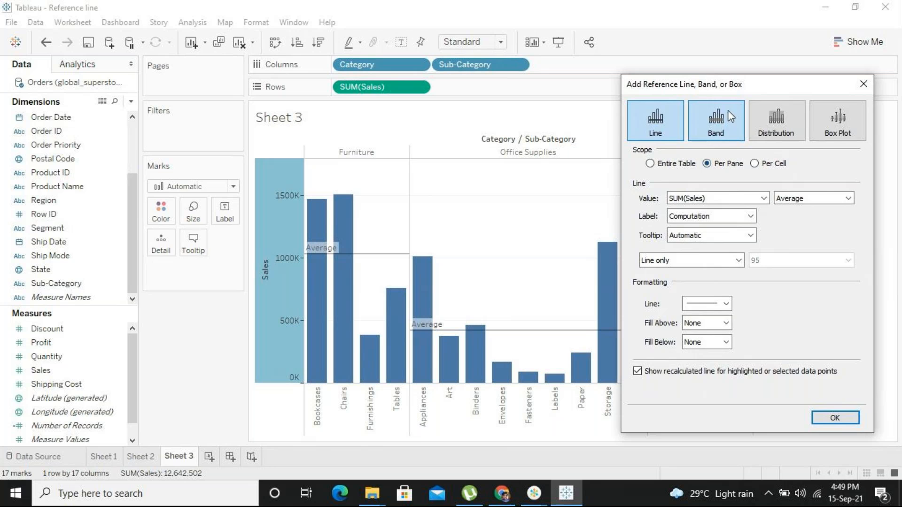
left_click_drag(742, 87, 707, 90)
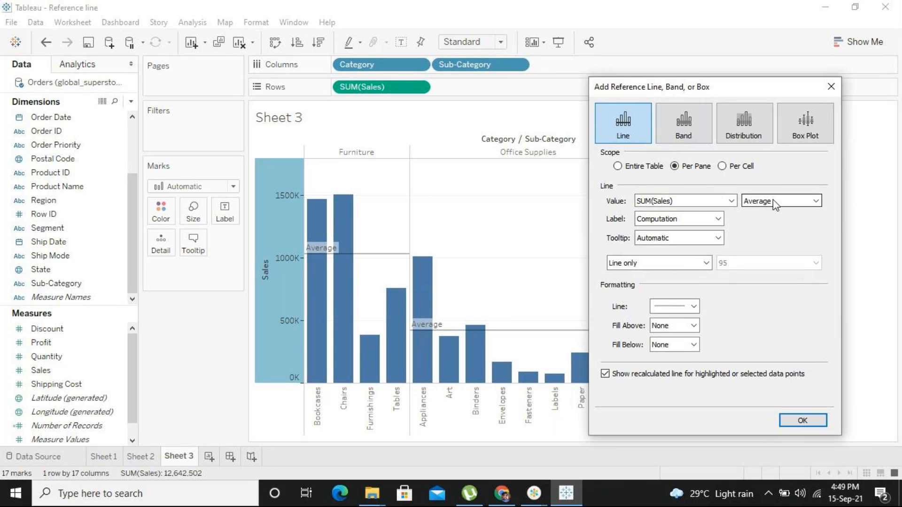
left_click(713, 224)
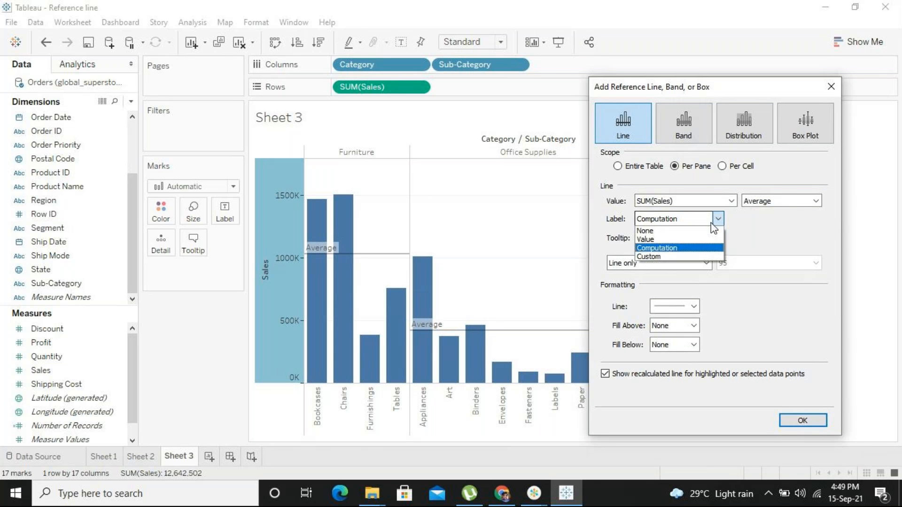
left_click(689, 240)
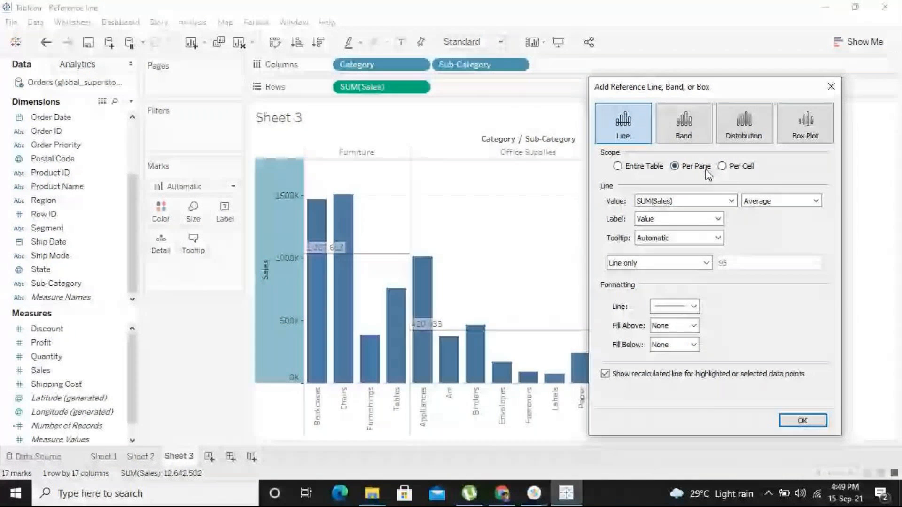
Step: Try the Per Cell and Per Pane scopes for the average line and return the scope to Entire Table
left_click(734, 168)
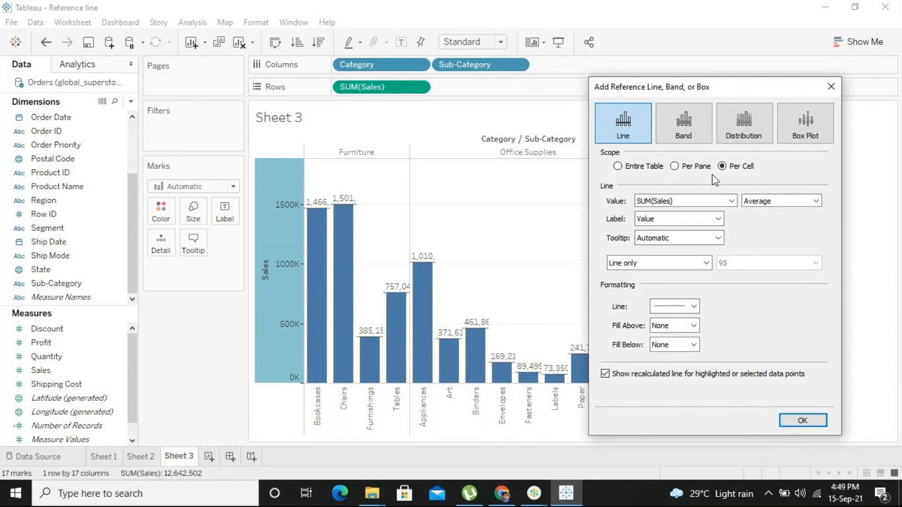
left_click(689, 167)
left_click(643, 167)
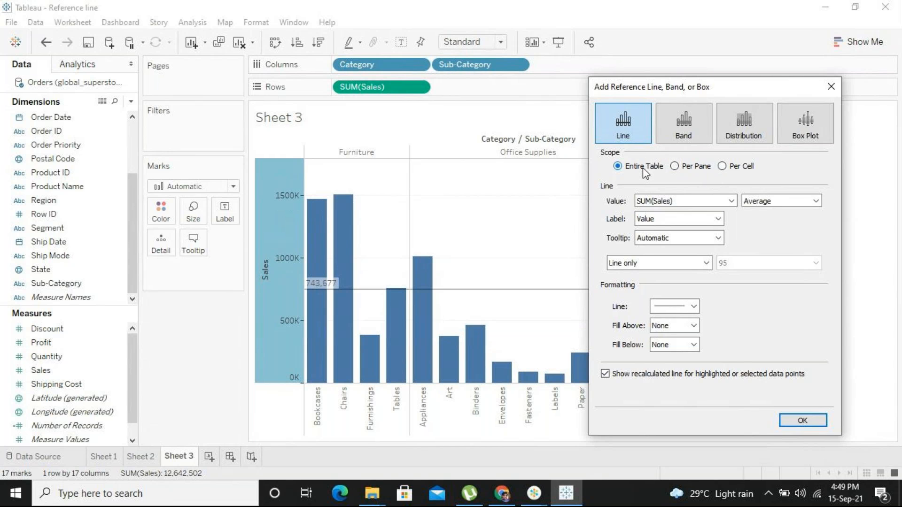
Step: Change the reference line to a band and set its starting value to the average of SUM(Sales)
left_click(687, 134)
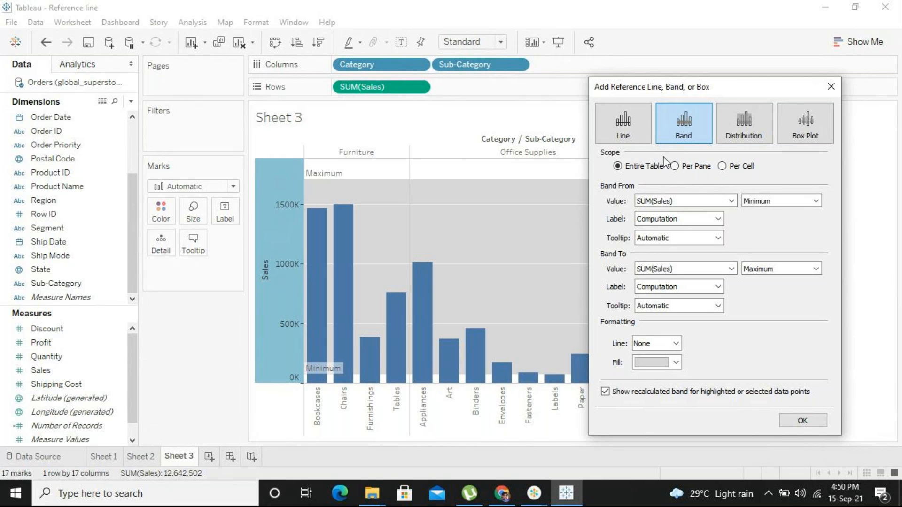
mouse_move(723, 90)
left_mouse_down()
mouse_move(864, 118)
mouse_move(695, 89)
mouse_move(729, 107)
left_mouse_up()
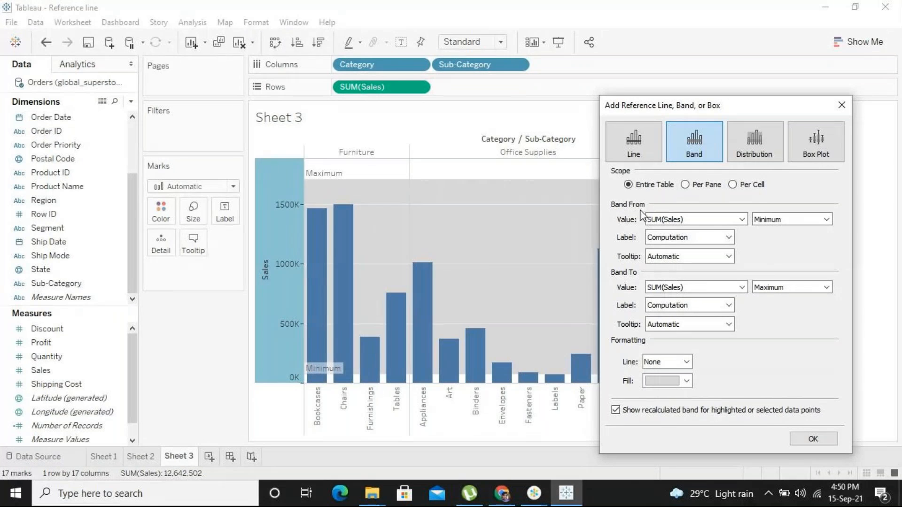
left_click(804, 222)
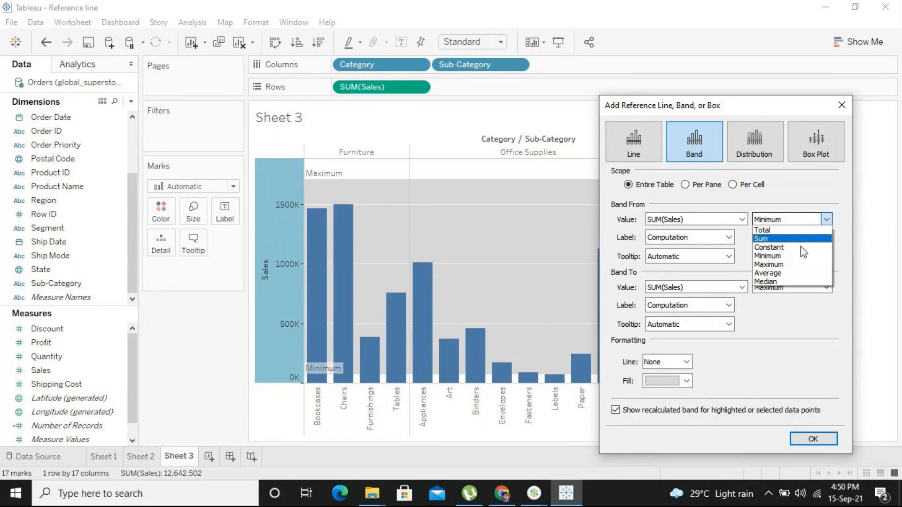
left_click(799, 271)
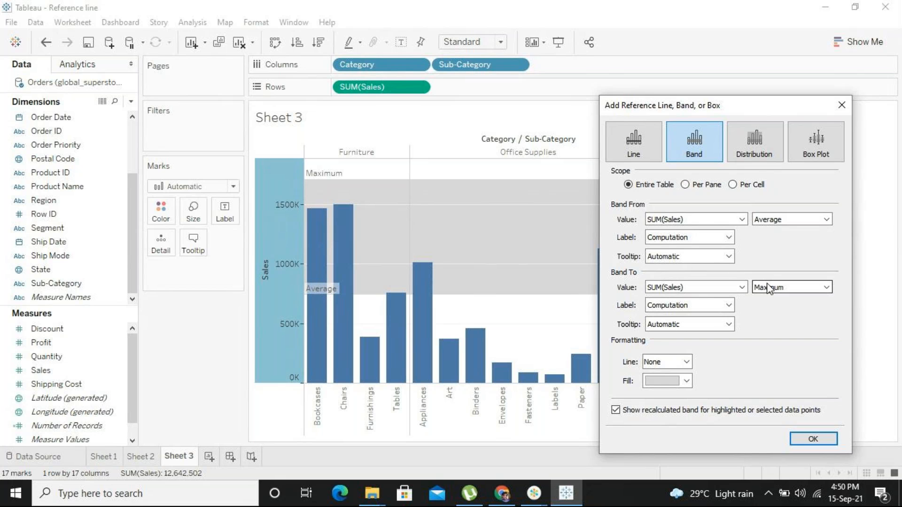
Step: Try Minimum as the band's end value, set it back to Maximum and close the reference band settings
left_click(809, 292)
left_click(787, 325)
left_click(784, 287)
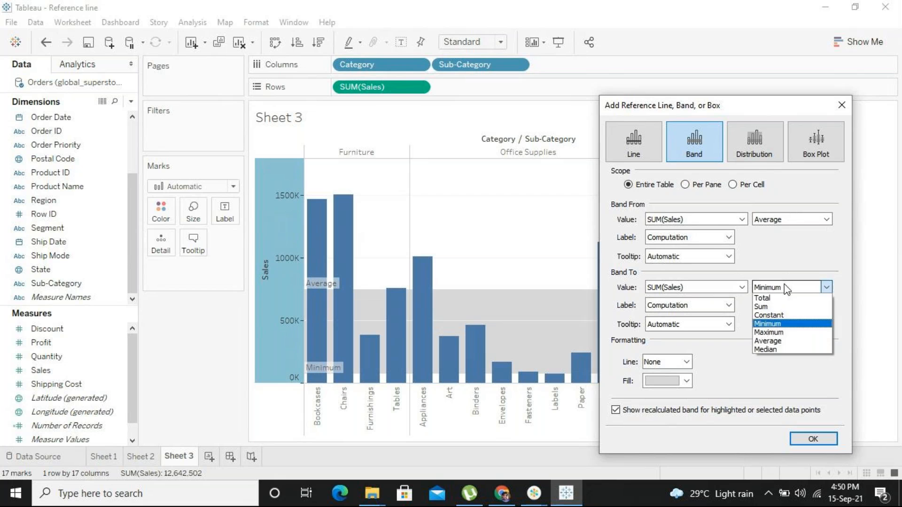
left_click(773, 333)
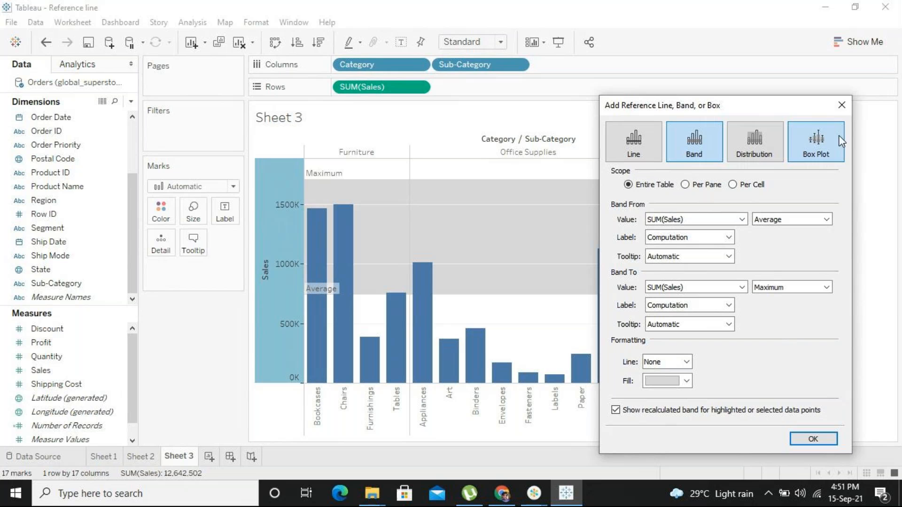
left_click(841, 111)
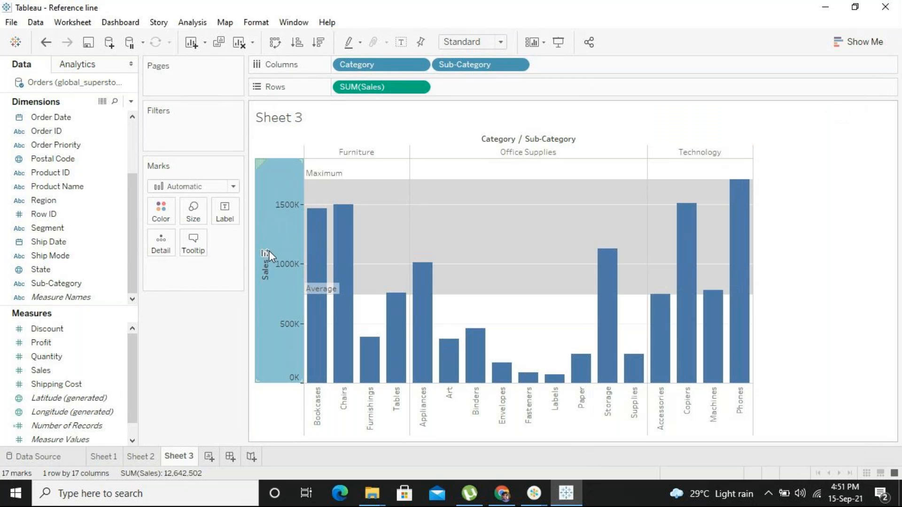
Step: Reopen the Sales axis reference band for editing, try the Line type and switch back to Band
right_click(269, 252)
left_click(283, 225)
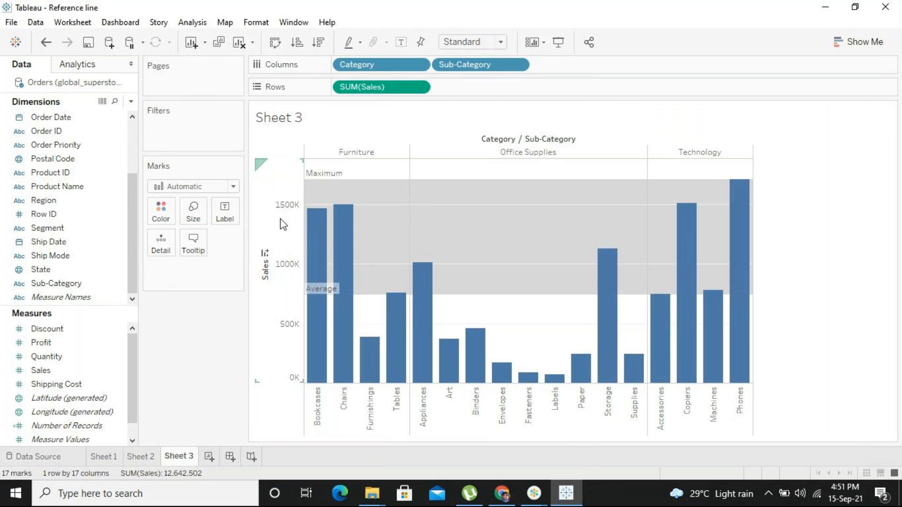
right_click(283, 224)
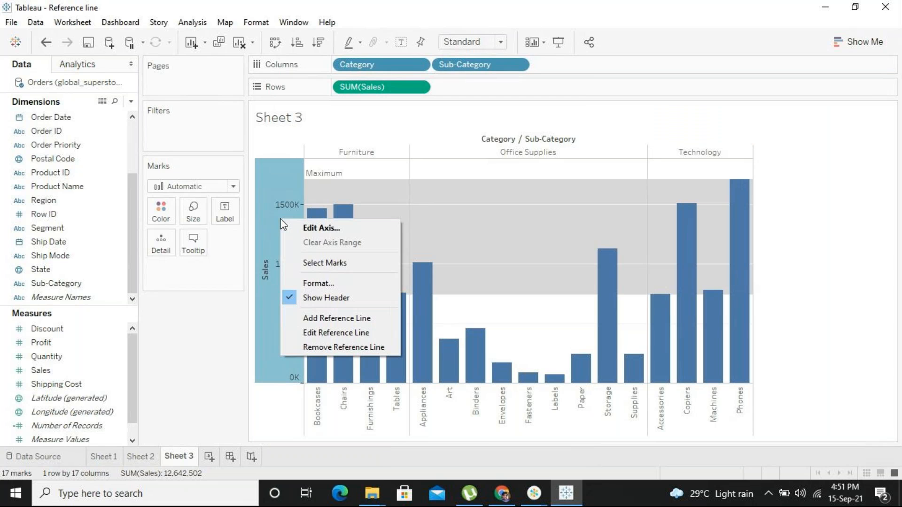
left_click(350, 333)
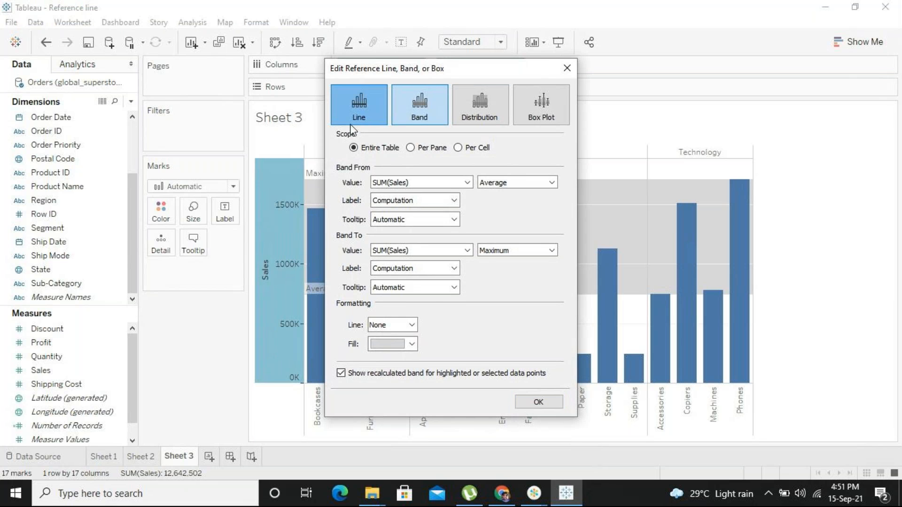
left_click(357, 113)
left_click_drag(418, 75, 761, 98)
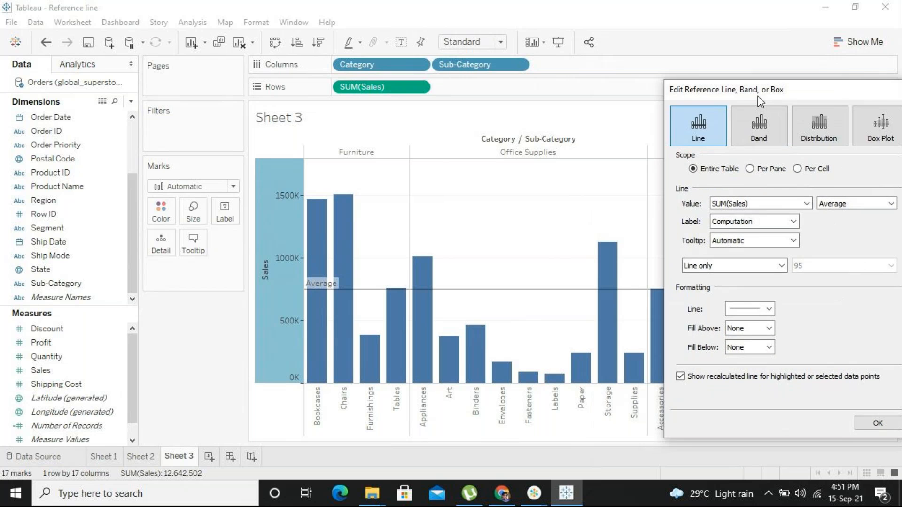
left_click(764, 119)
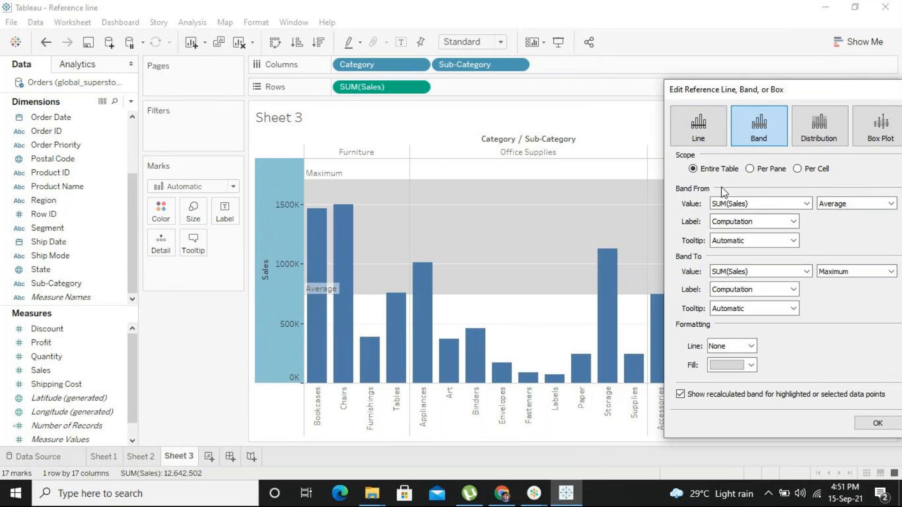
Step: Set the reference band's scope to Per Pane and its end value to Minimum
left_click(769, 172)
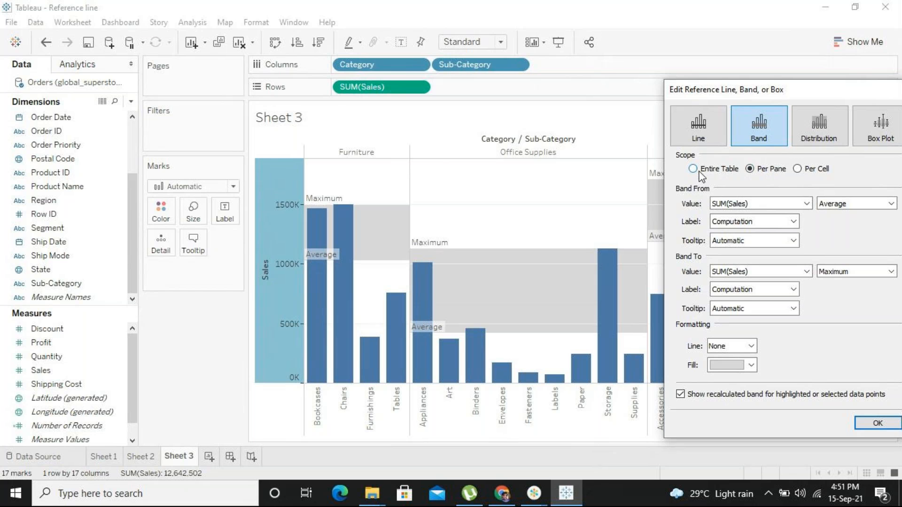
left_click_drag(777, 94, 710, 72)
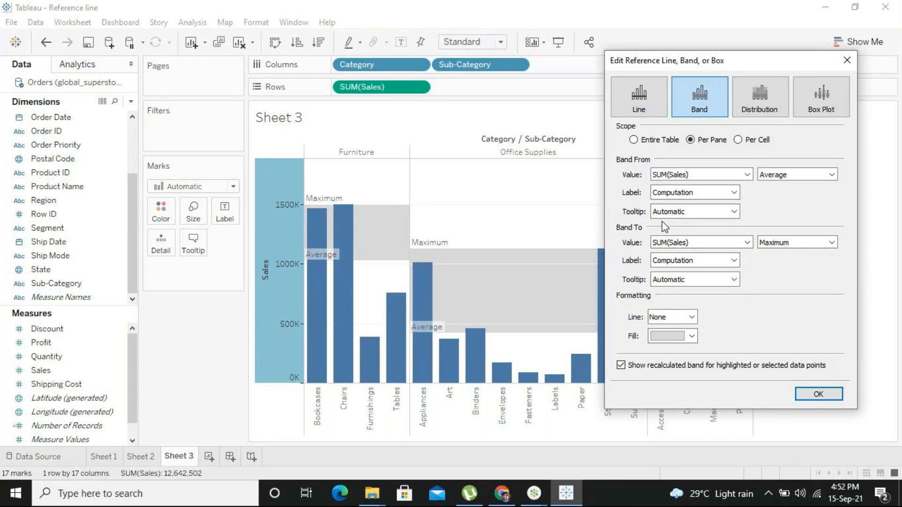
left_click(831, 243)
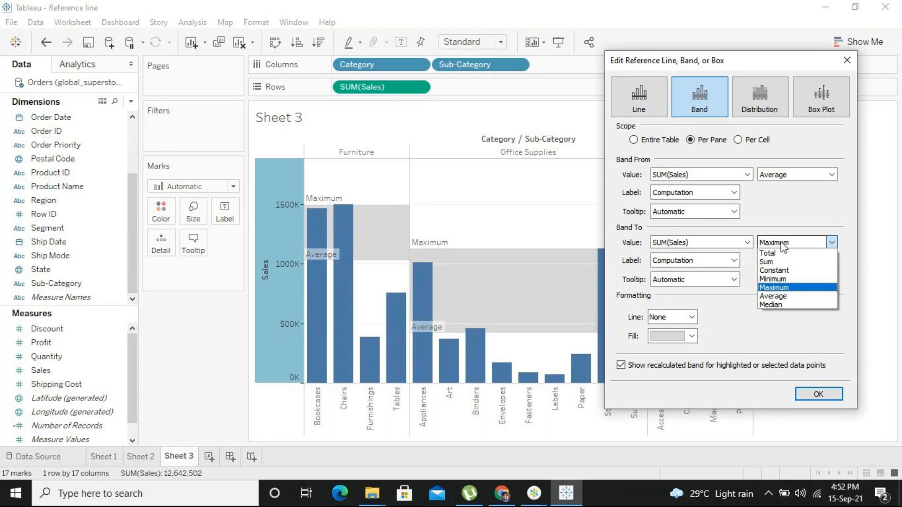
left_click(780, 278)
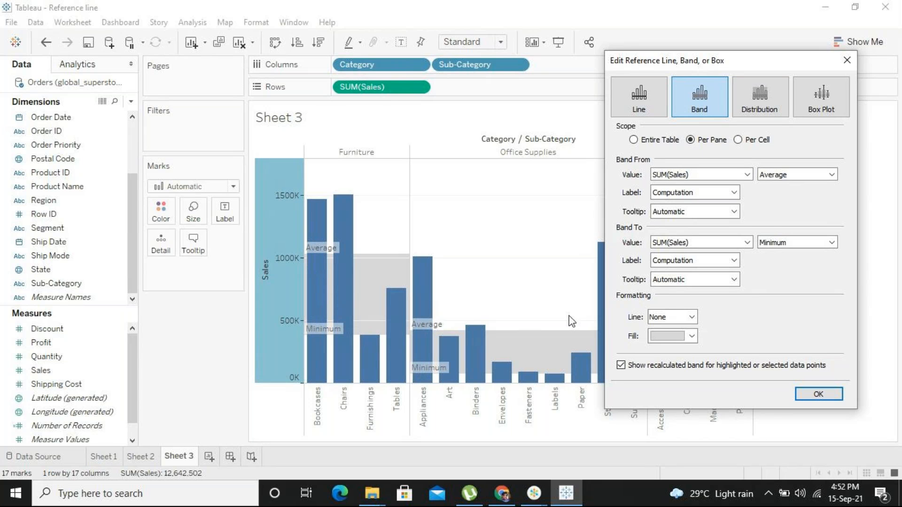
Step: Try Maximum as the band's end value and inspect the resulting bands across the category panes
left_click(807, 241)
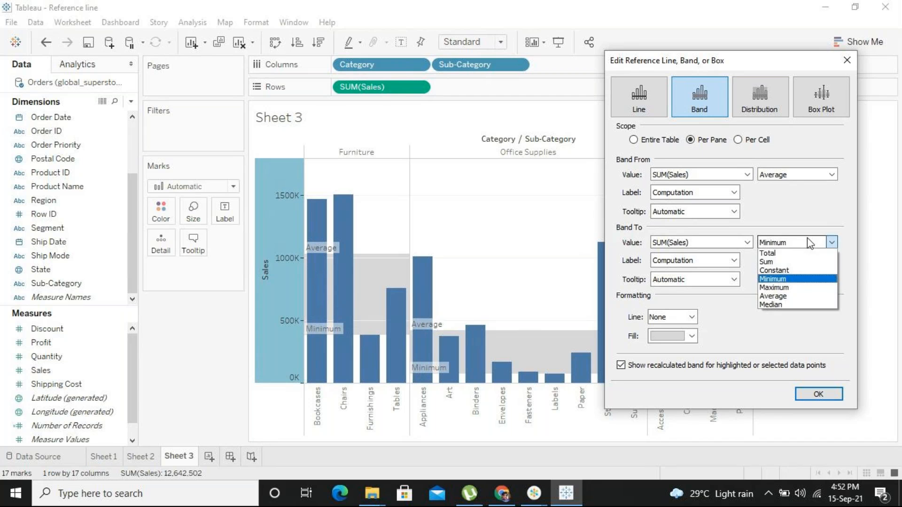
left_click(774, 287)
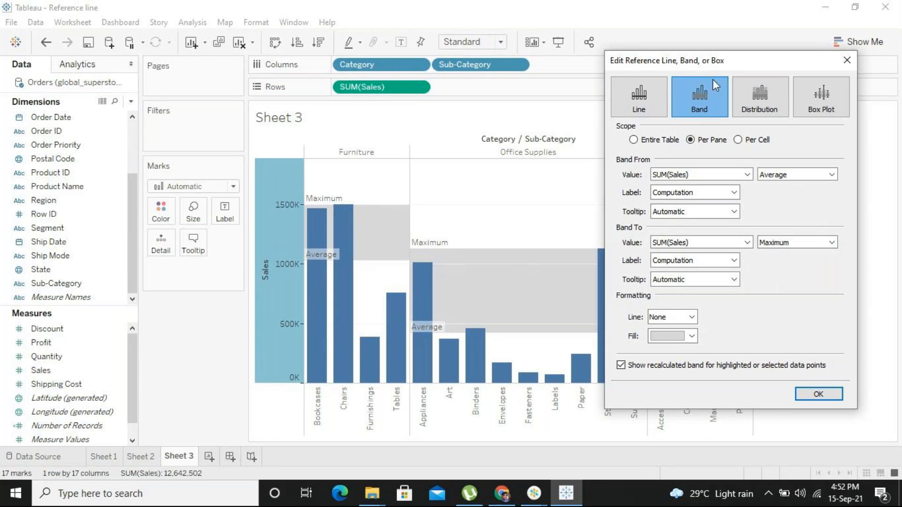
left_click_drag(725, 66, 870, 136)
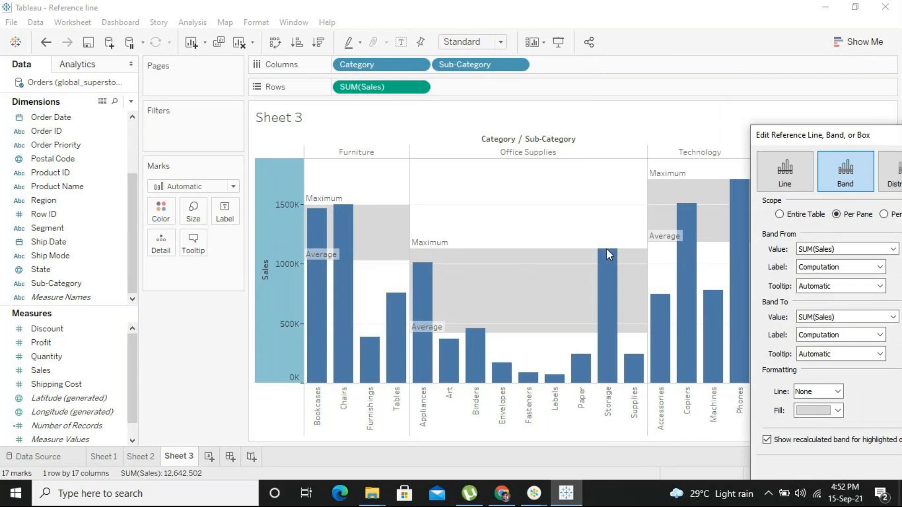
key("ctrl")
left_click_drag(798, 135, 437, 138)
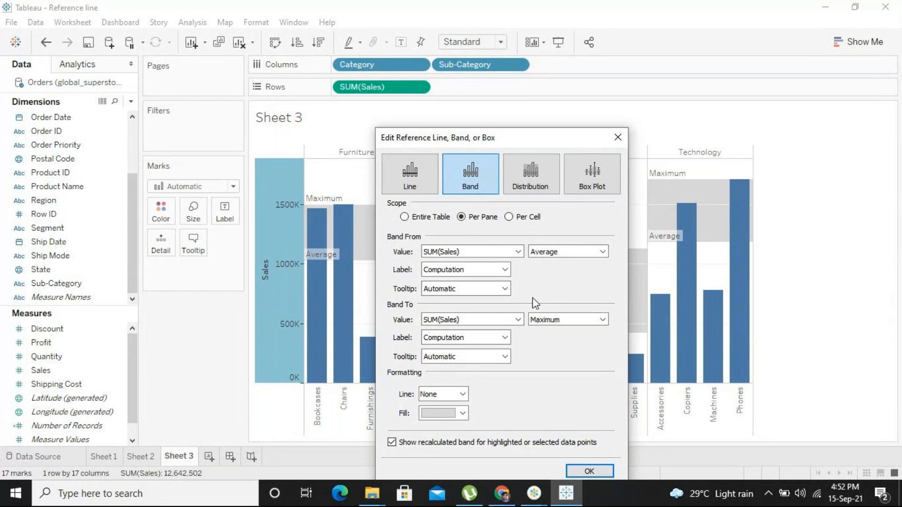
Step: Set the labels of both the band's start and end to Value
left_click(460, 270)
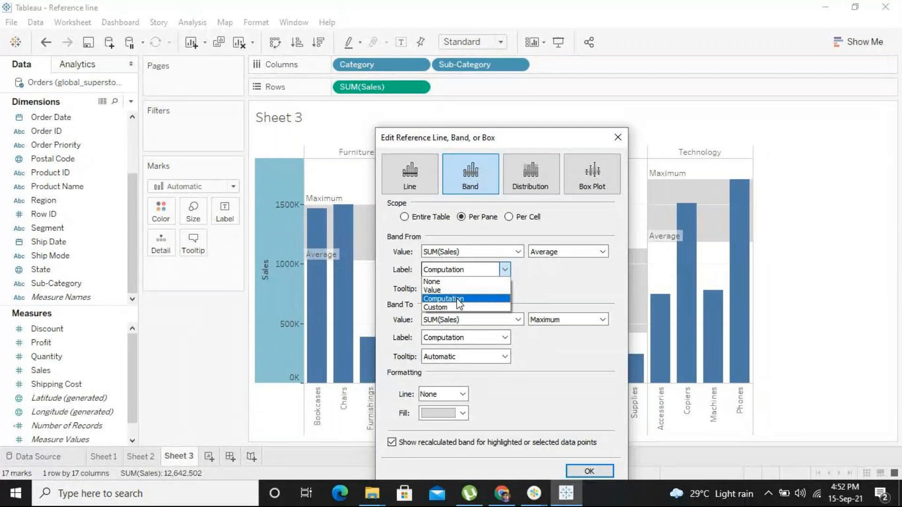
left_click(453, 289)
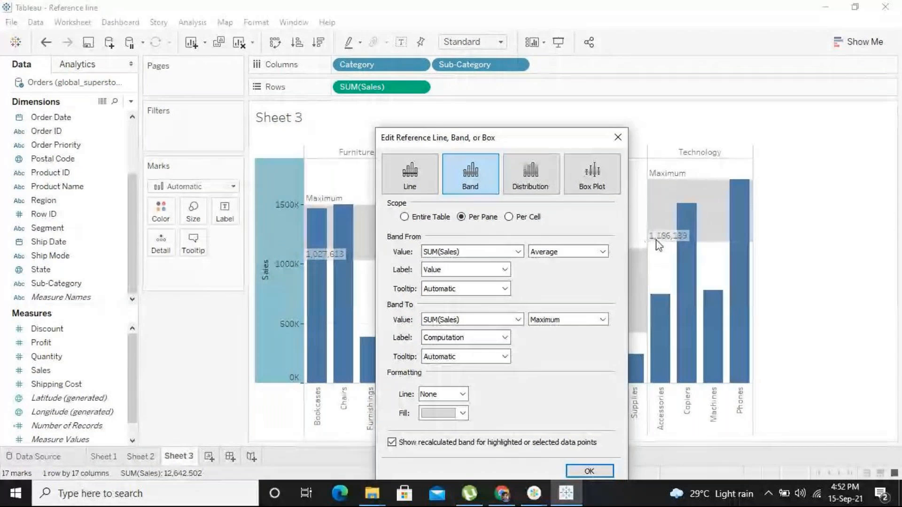
left_click_drag(545, 141, 244, 117)
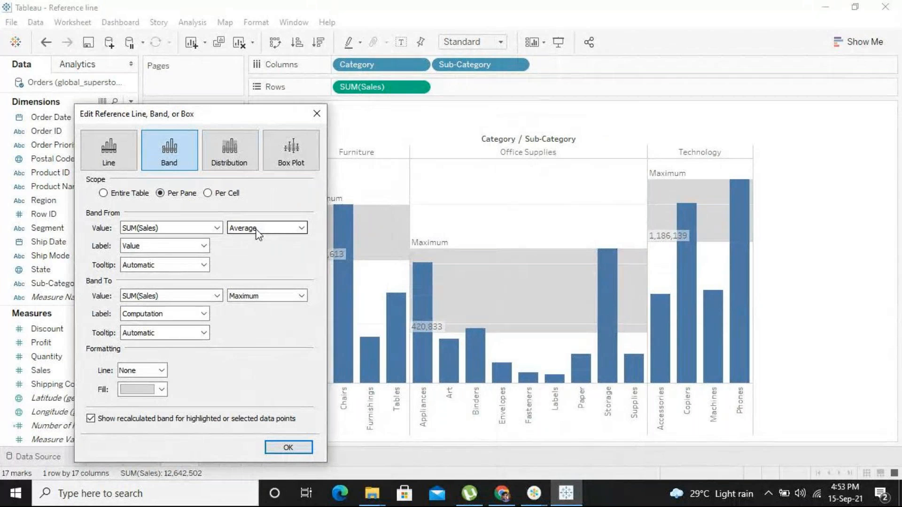
left_click(203, 246)
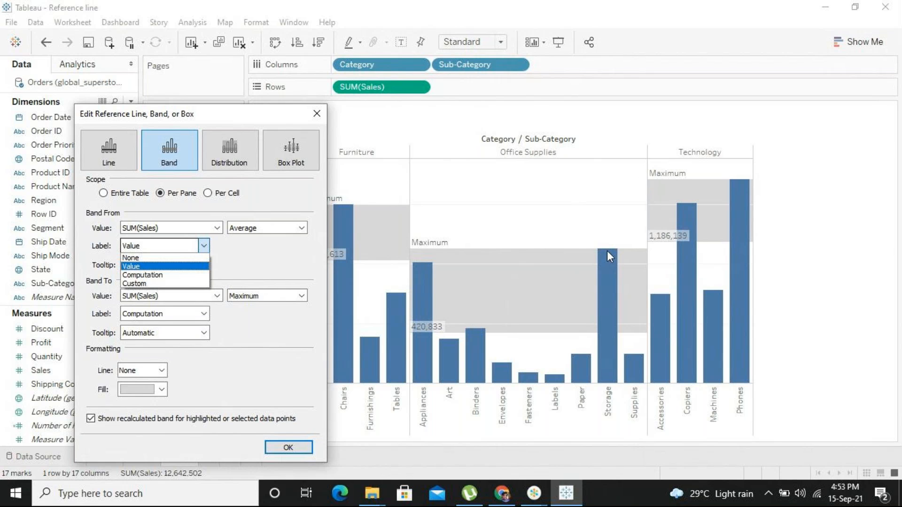
left_click(241, 261)
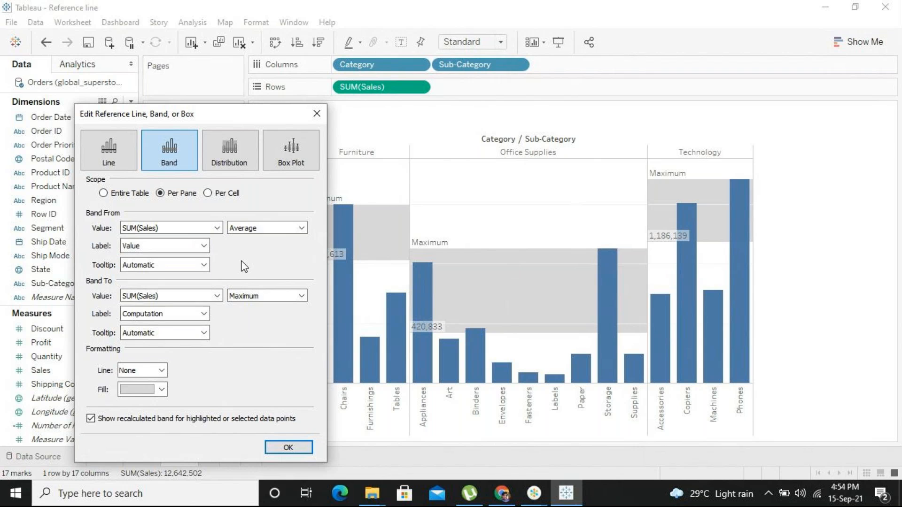
left_click(144, 317)
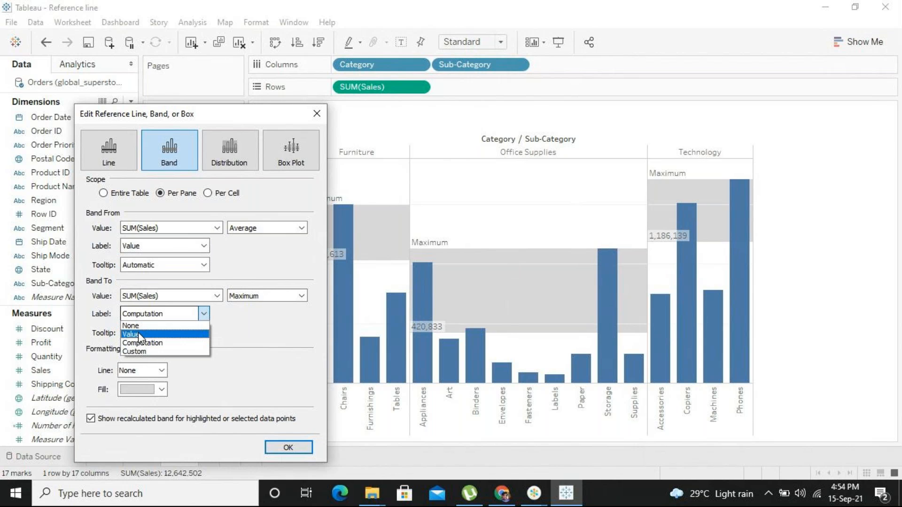
left_click(140, 341)
key("Up")
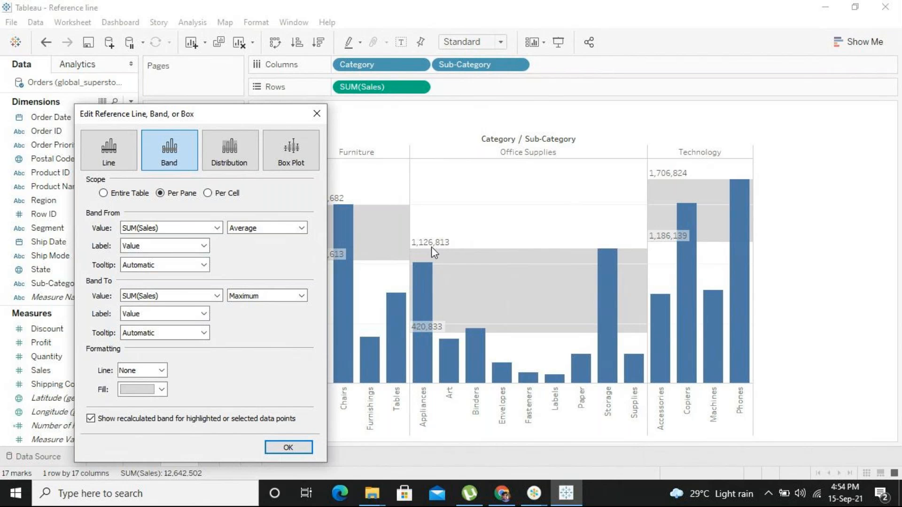
Step: Set the band's end value to Minimum and its fill color to pink
left_click(284, 297)
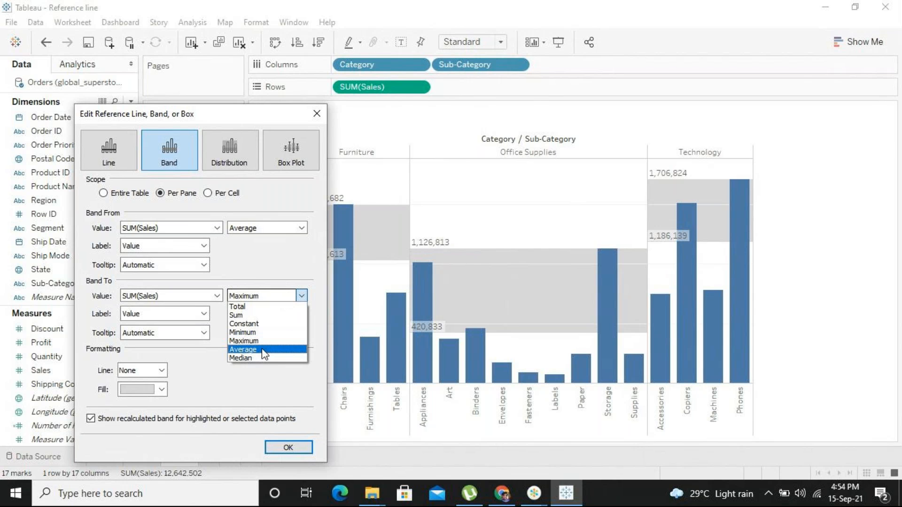
left_click(258, 332)
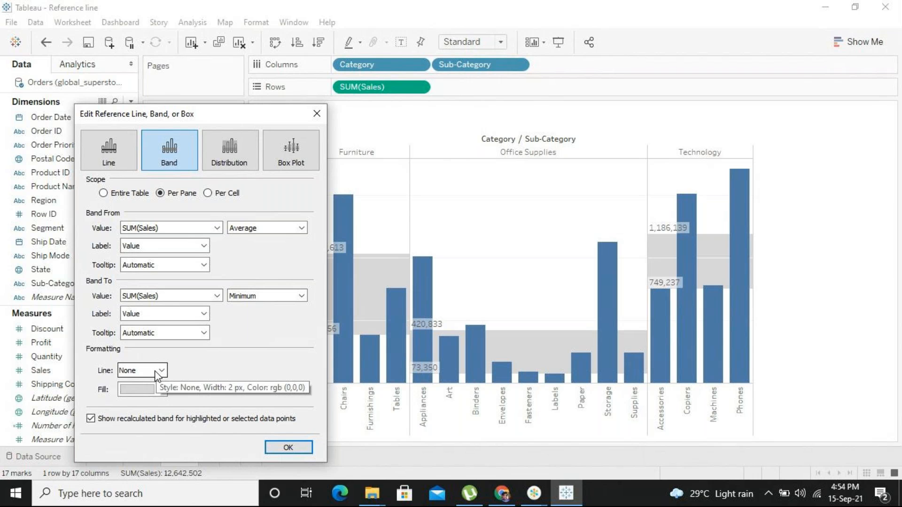
left_click(161, 390)
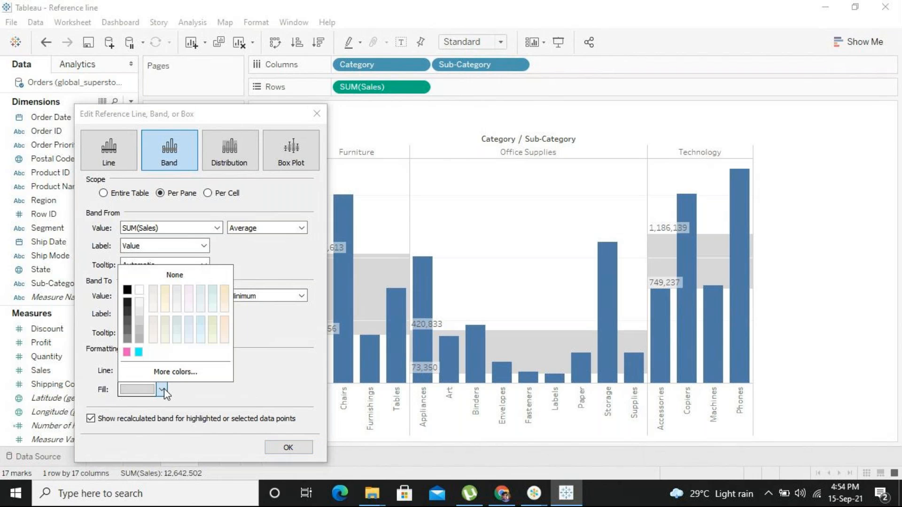
left_click(126, 351)
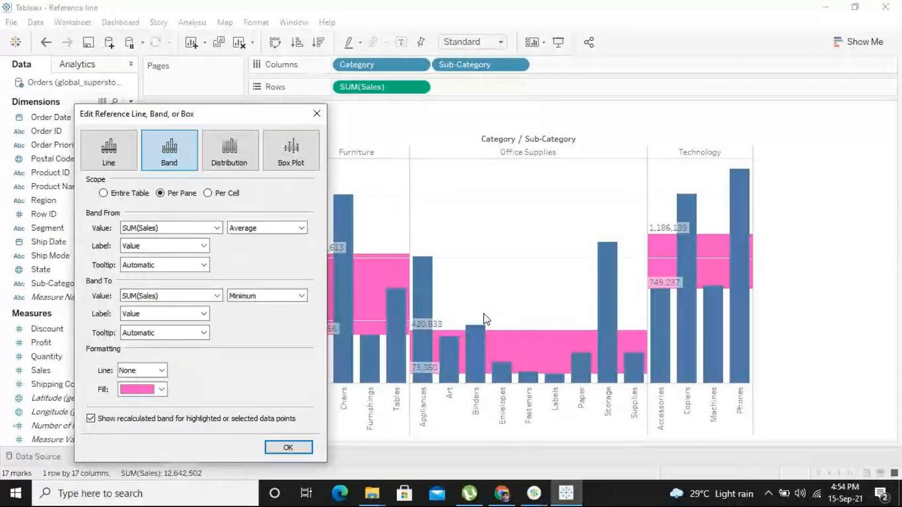
Step: Try the Per Cell scope for the band, return it to Per Pane and apply the band settings
left_click(228, 193)
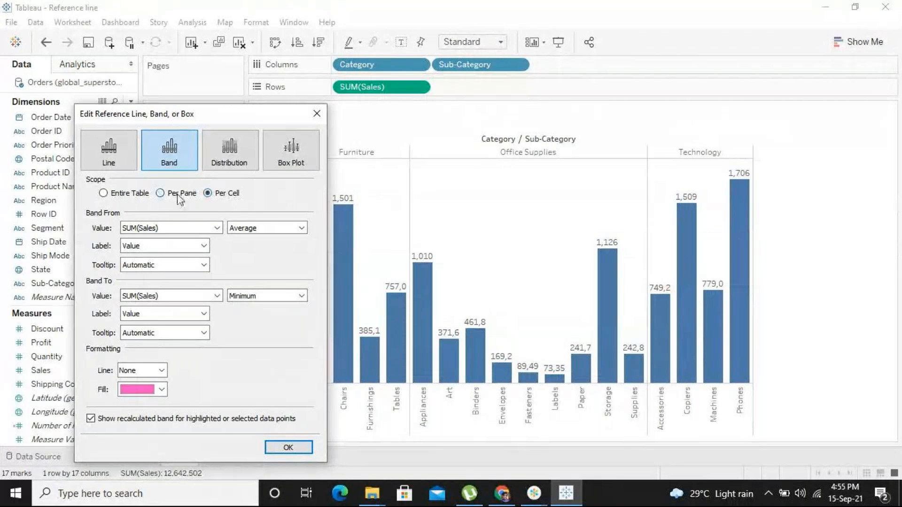
left_click(160, 193)
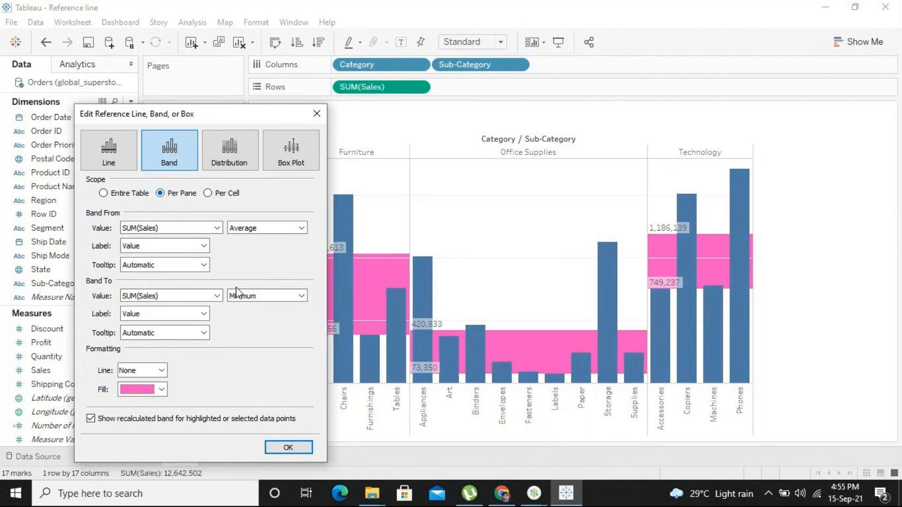
left_click(294, 449)
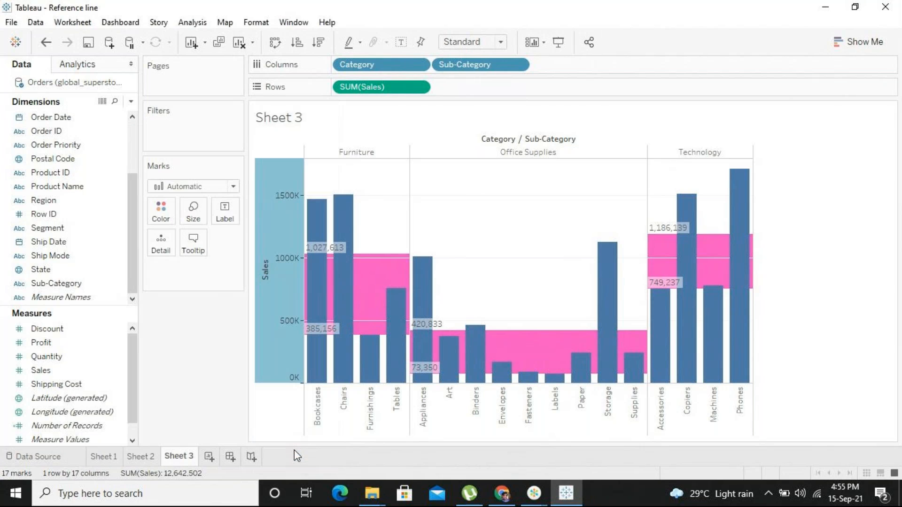
Step: Create a new worksheet and build a bar chart of Sales in rows by Category and Sub-Category in columns
left_click(208, 456)
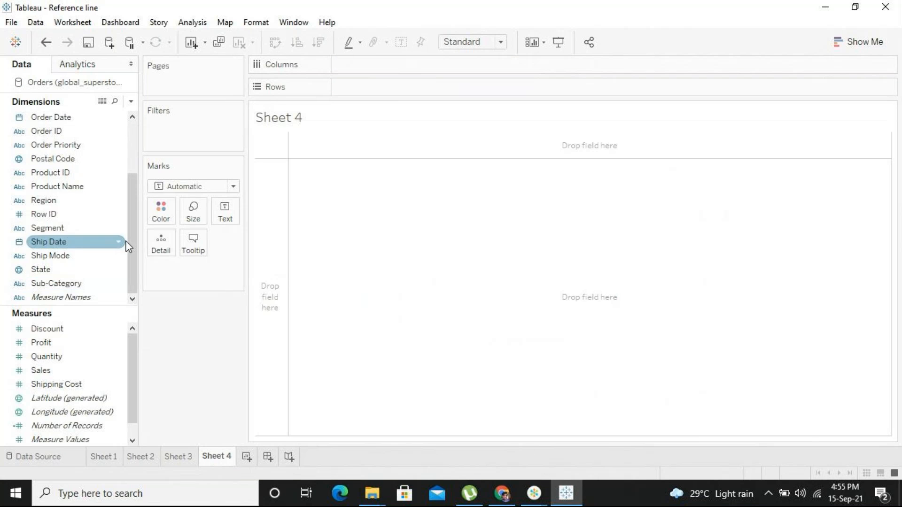
left_click_drag(127, 243, 137, 155)
left_click_drag(76, 115, 399, 67)
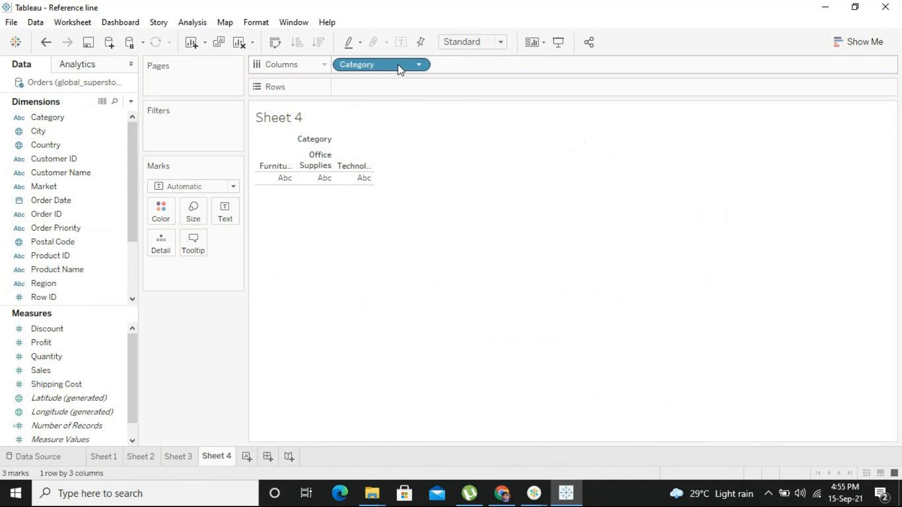
scroll(129, 257, "down", 2)
left_click_drag(88, 283, 515, 62)
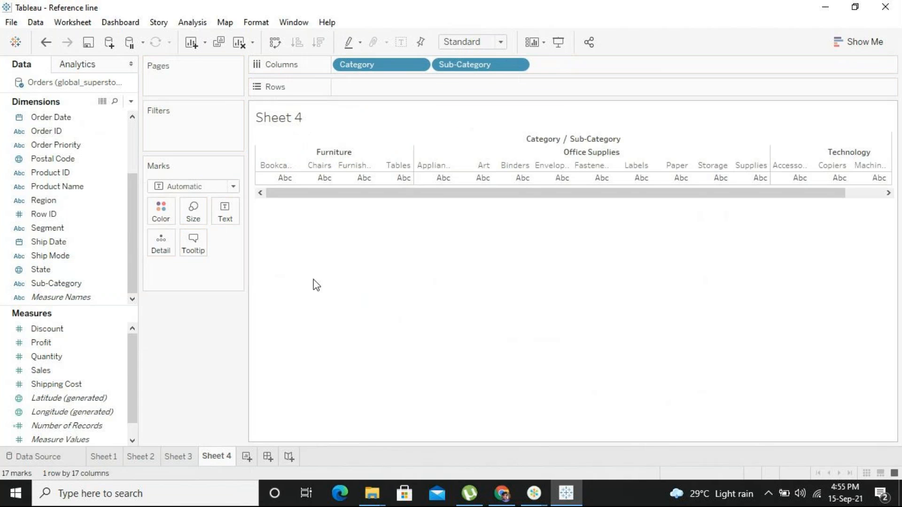
left_click_drag(89, 371, 478, 95)
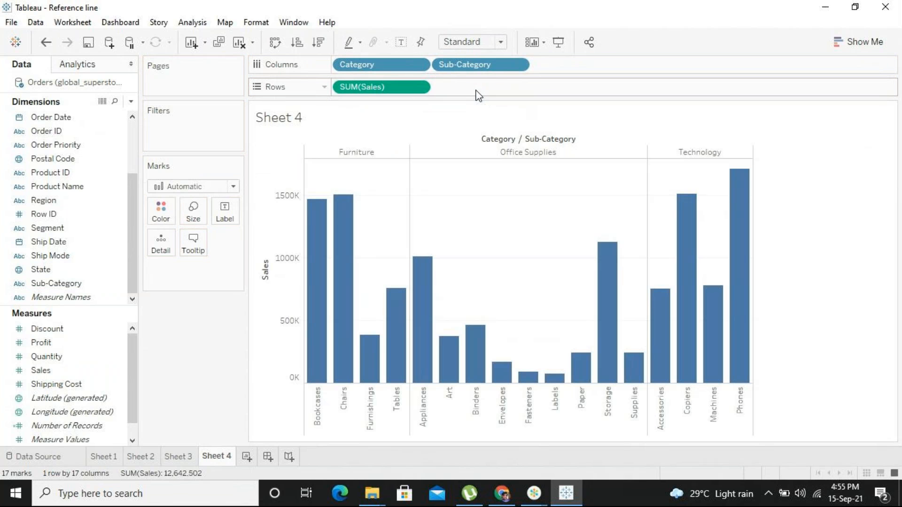
Step: Set up a reference distribution on the Sales axis, scoped to the entire table and filled in pink
right_click(289, 308)
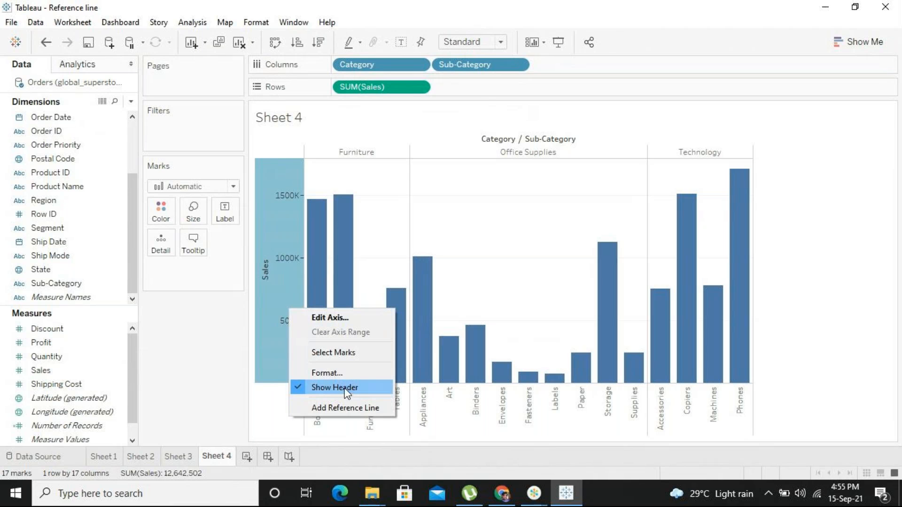
left_click(346, 406)
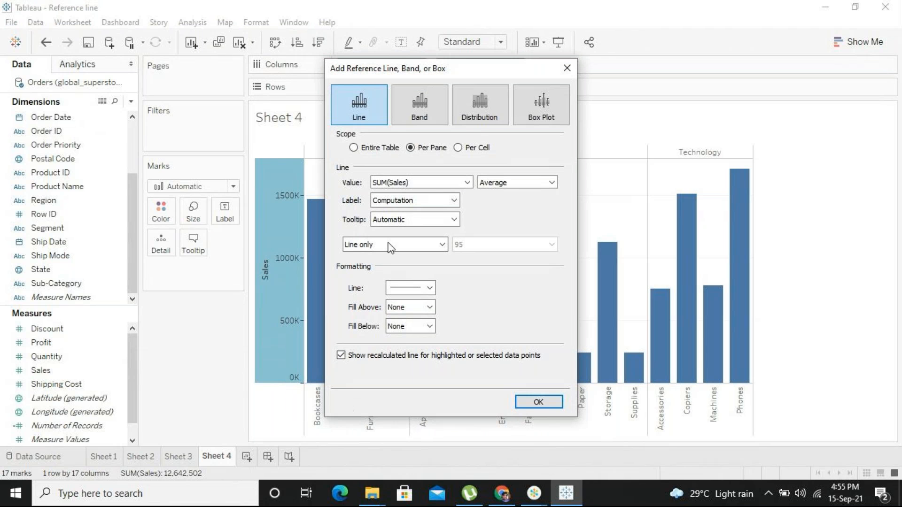
left_click(476, 123)
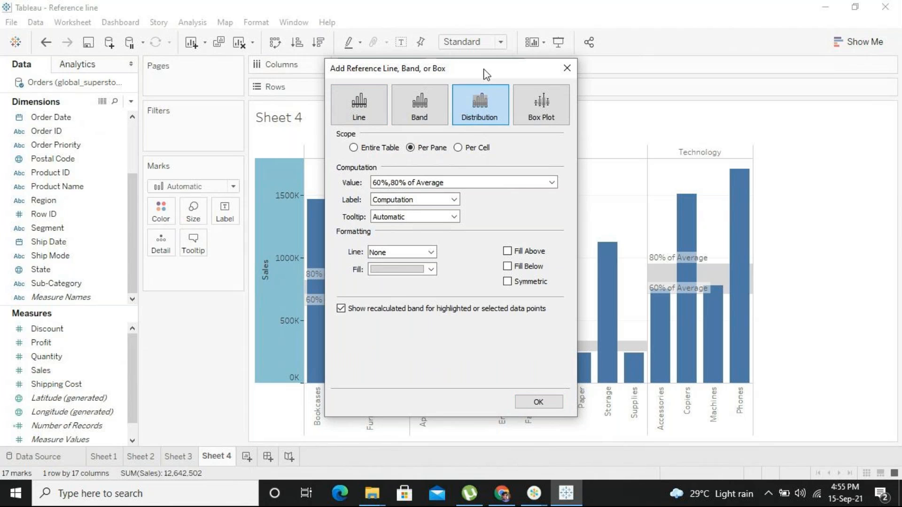
left_click_drag(483, 69, 781, 75)
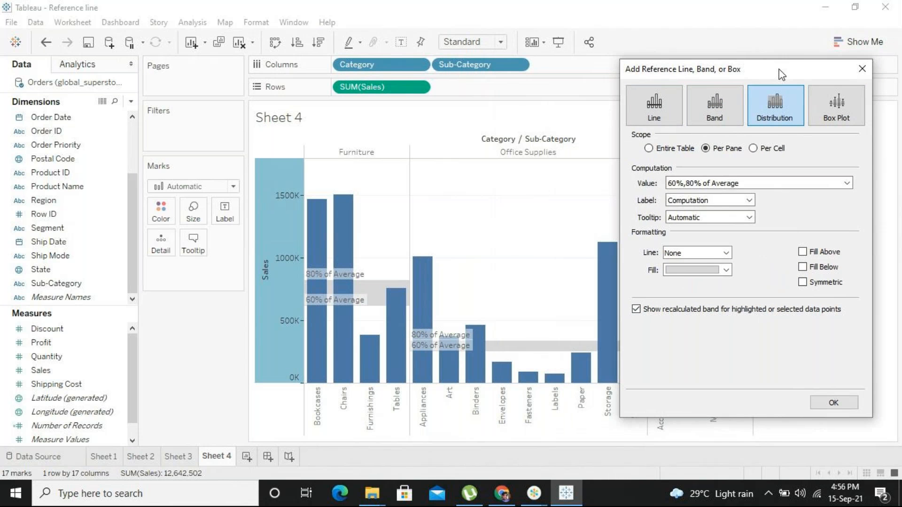
left_click(670, 150)
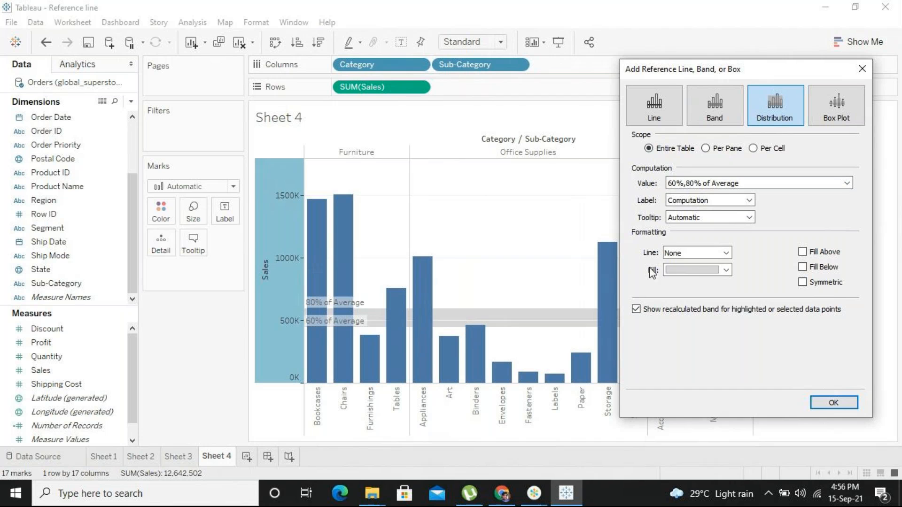
left_click(727, 270)
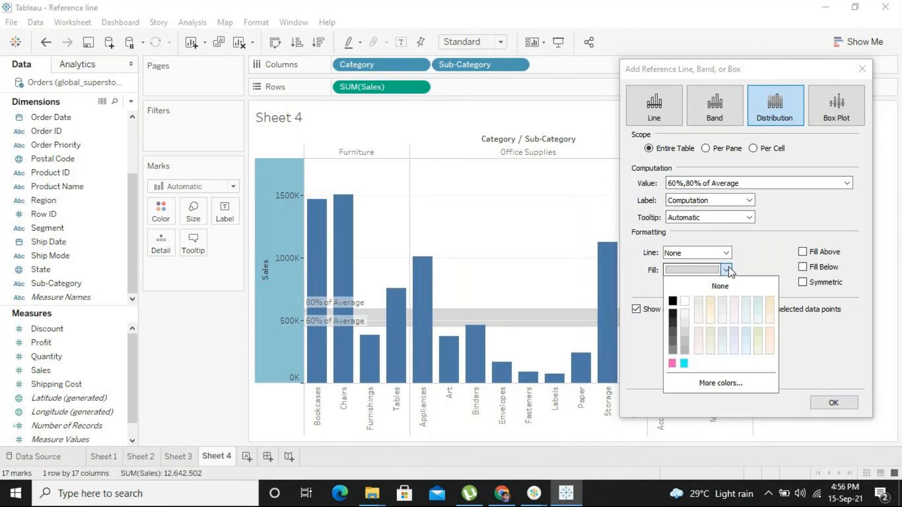
left_click(672, 363)
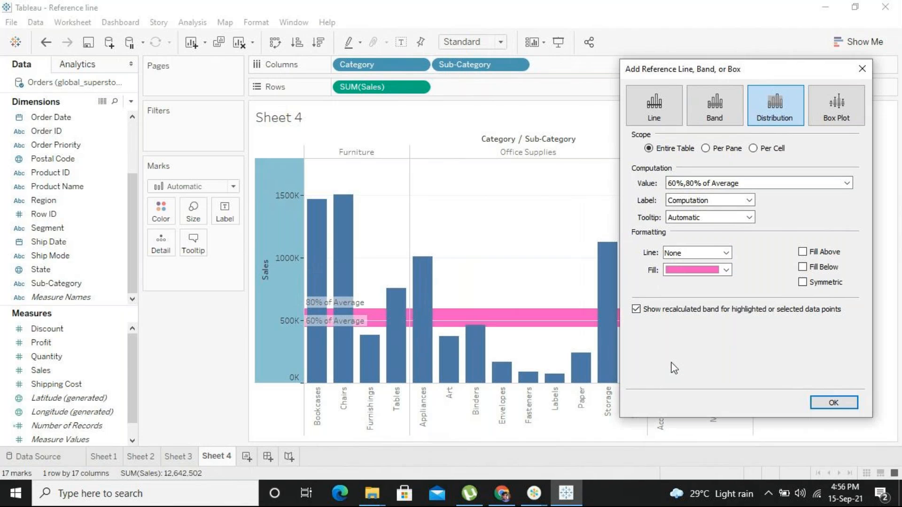
Step: Turn on Fill Above and Fill Below for the distribution, using the Stoplight fill palette
left_click(802, 252)
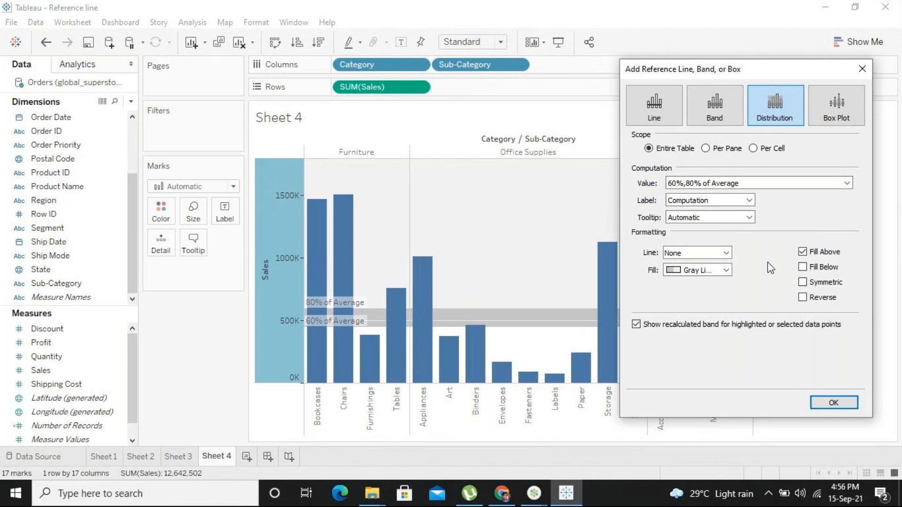
left_click(727, 270)
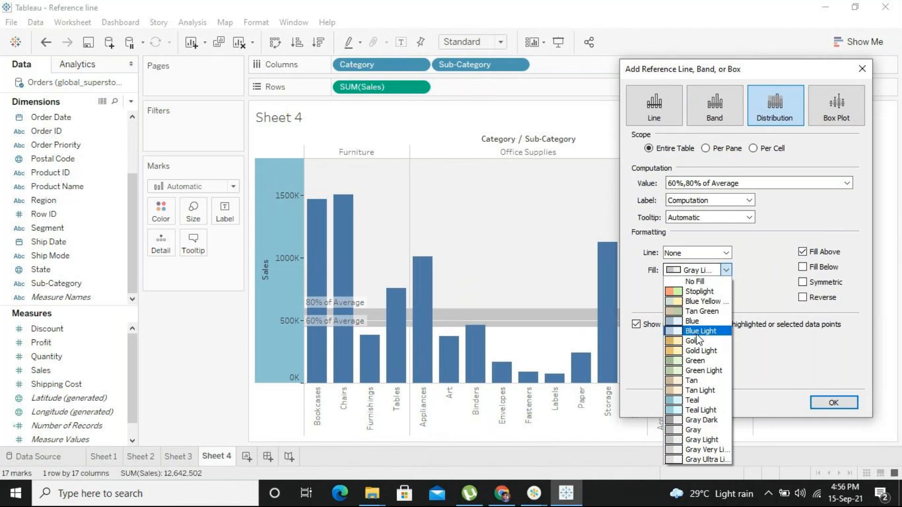
left_click(702, 292)
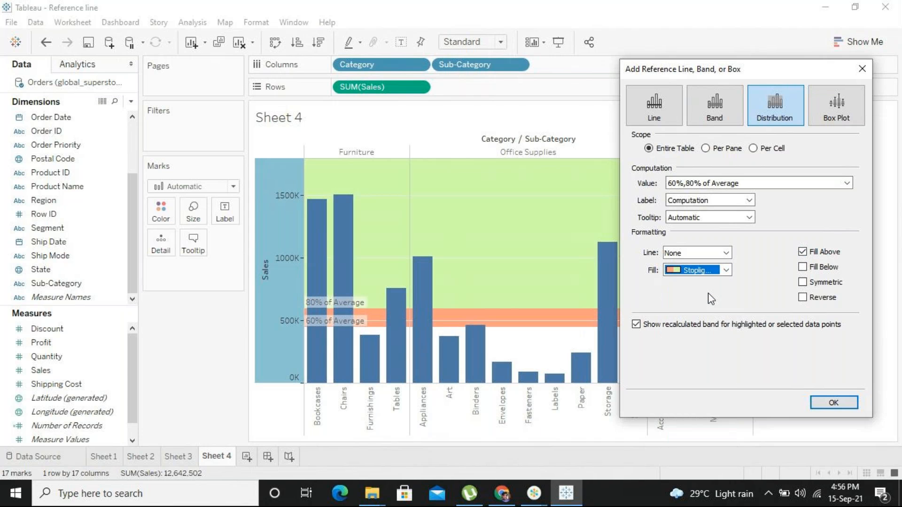
left_click(800, 267)
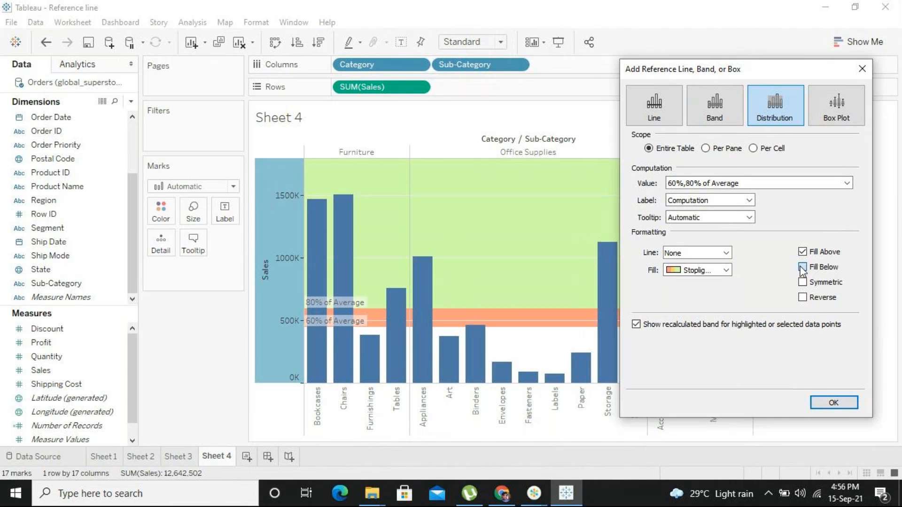
left_click(726, 270)
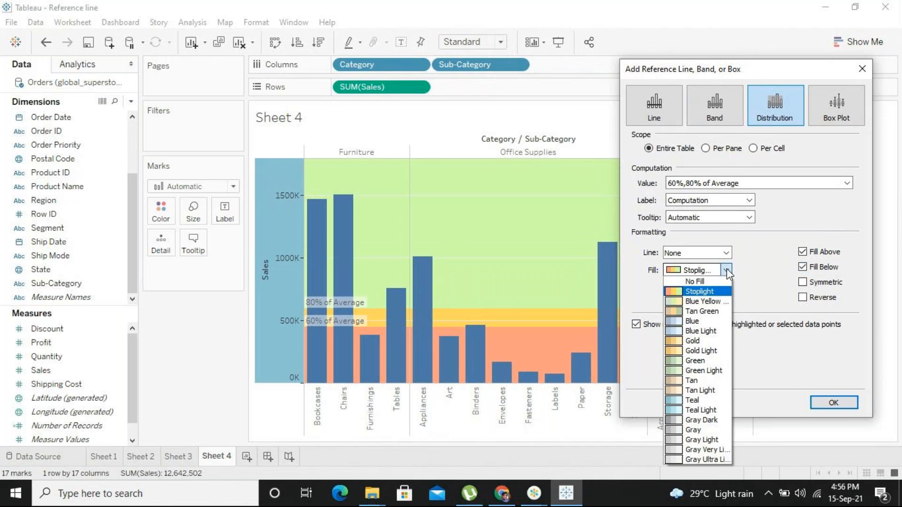
left_click(727, 271)
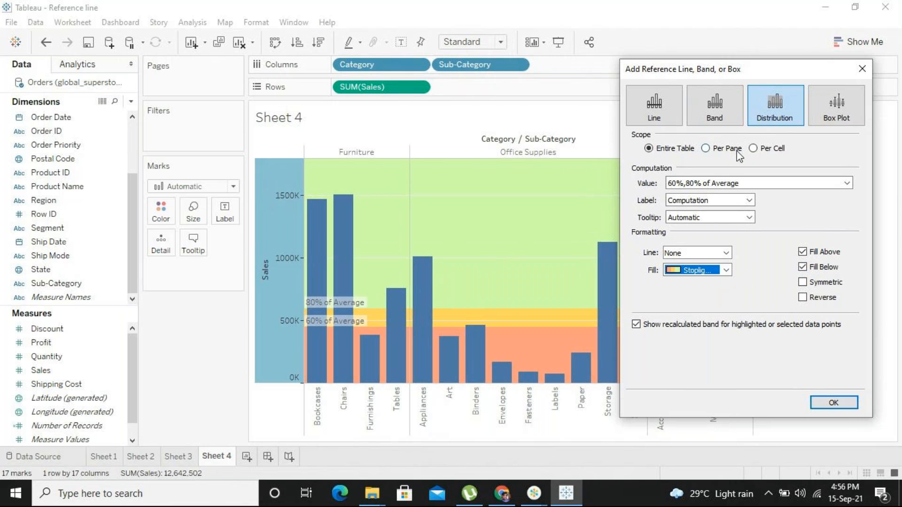
Step: Move the reference distribution dialog clear of the chart and set the distribution's label to Value
left_click_drag(785, 73, 173, 102)
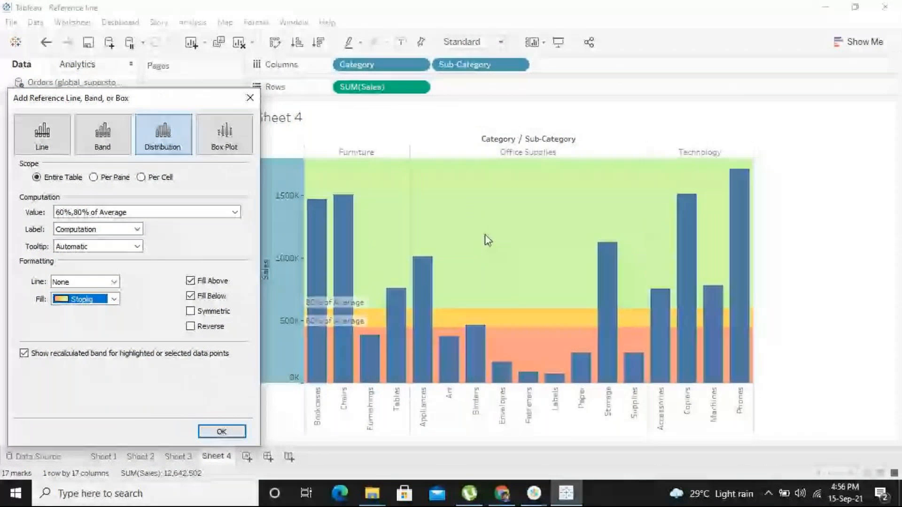
left_click(567, 324)
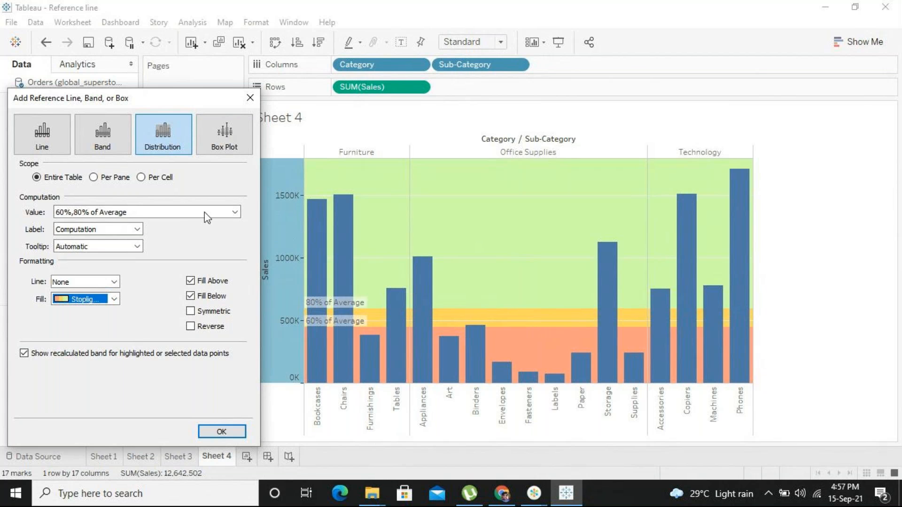
left_click(132, 229)
left_click(117, 249)
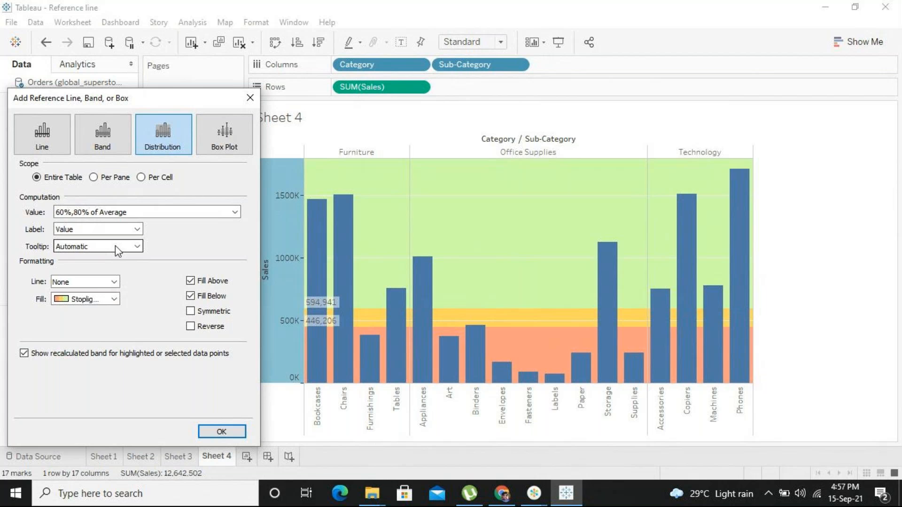
Step: Set the distribution's percentages to 50,100 of the average Sales
left_click(234, 212)
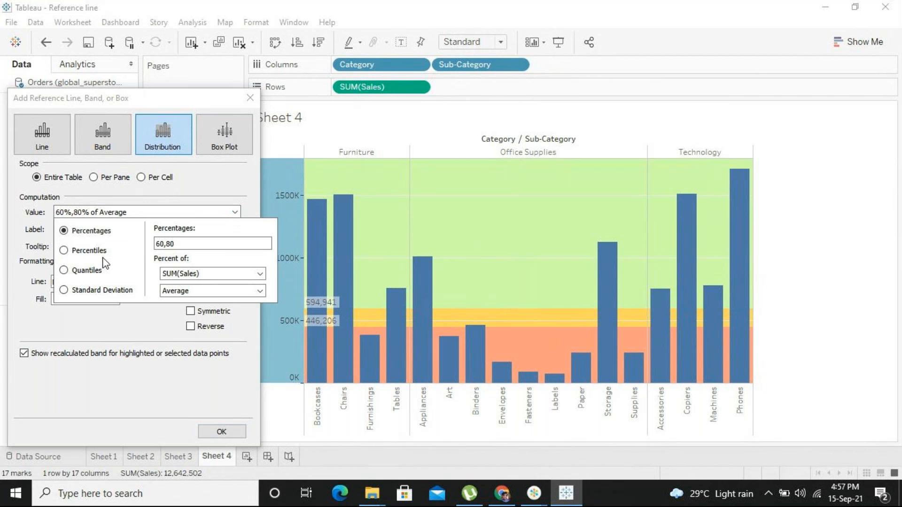
double_click(177, 243)
type("50.5")
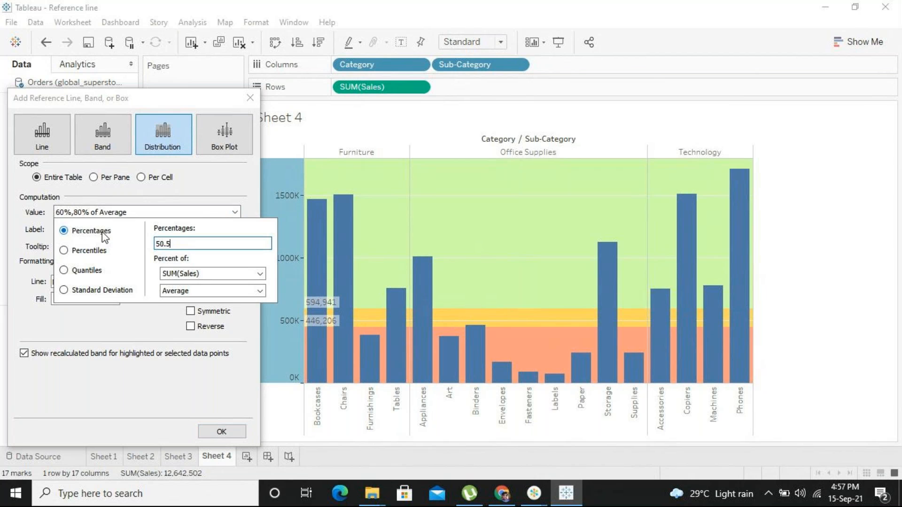
key("BackSpace")
key("BackSpace")
type(",100")
left_click(120, 358)
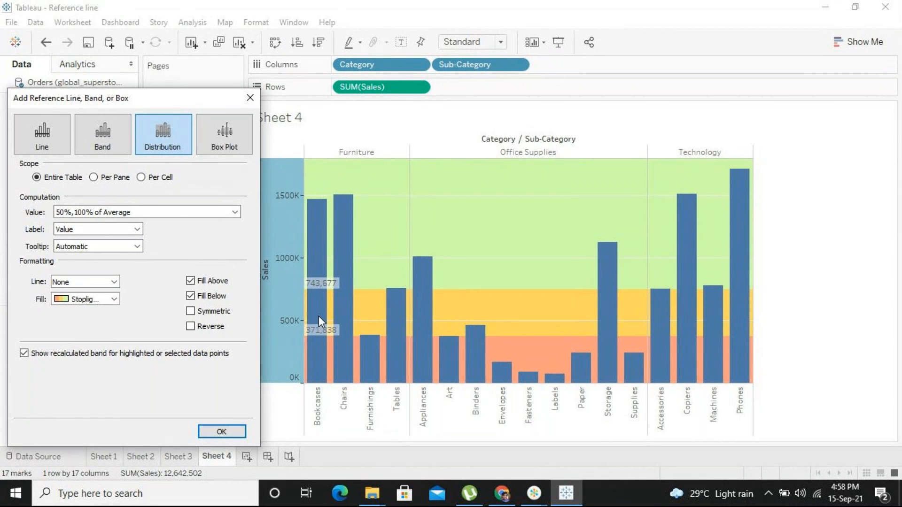
Step: Change the distribution's percentages to 50,85
left_click(191, 212)
left_click(192, 244)
key("BackSpace")
key("BackSpace")
key("BackSpace")
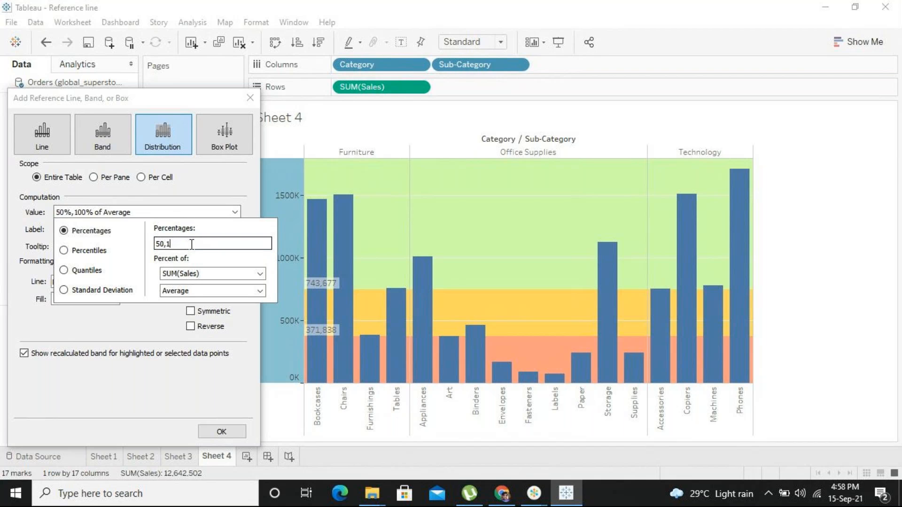
type("85")
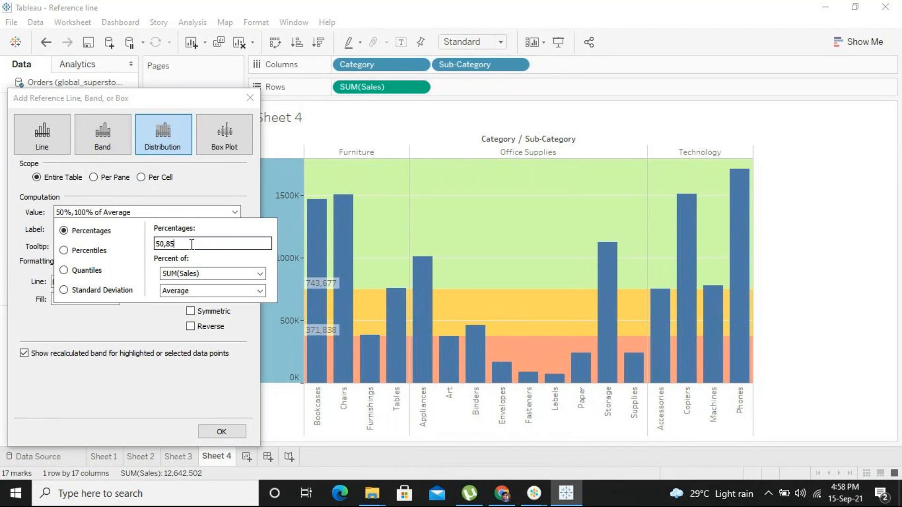
left_click(173, 383)
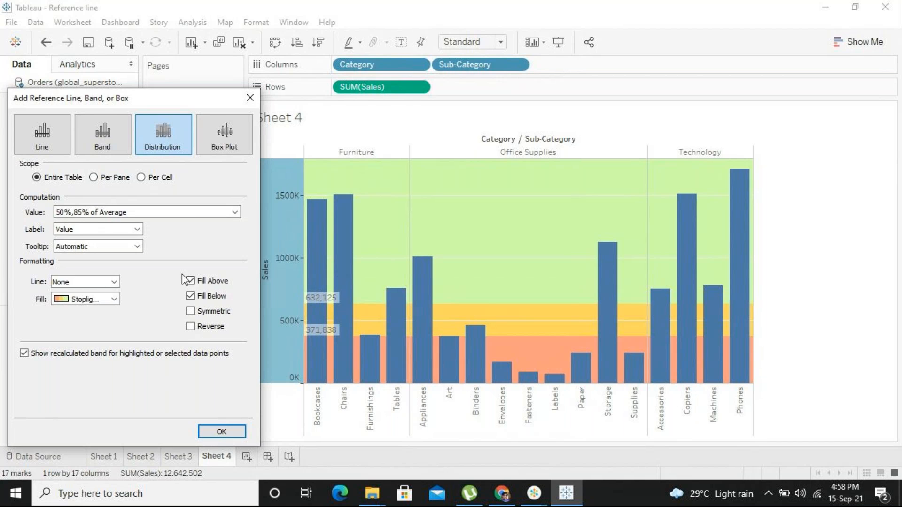
Step: Try Minimum as the base for the distribution's percentages of SUM(Sales), and set it to Maximum with the tooltip left on Automatic
left_click(235, 212)
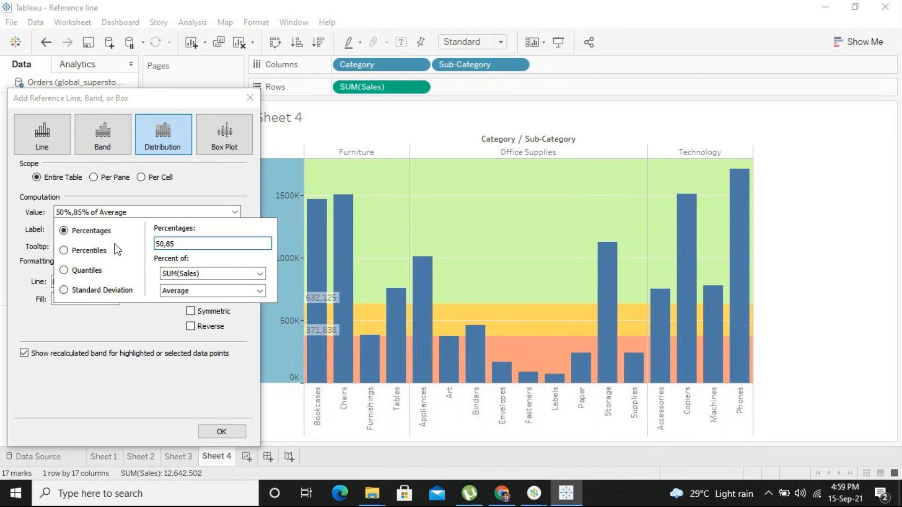
left_click(225, 292)
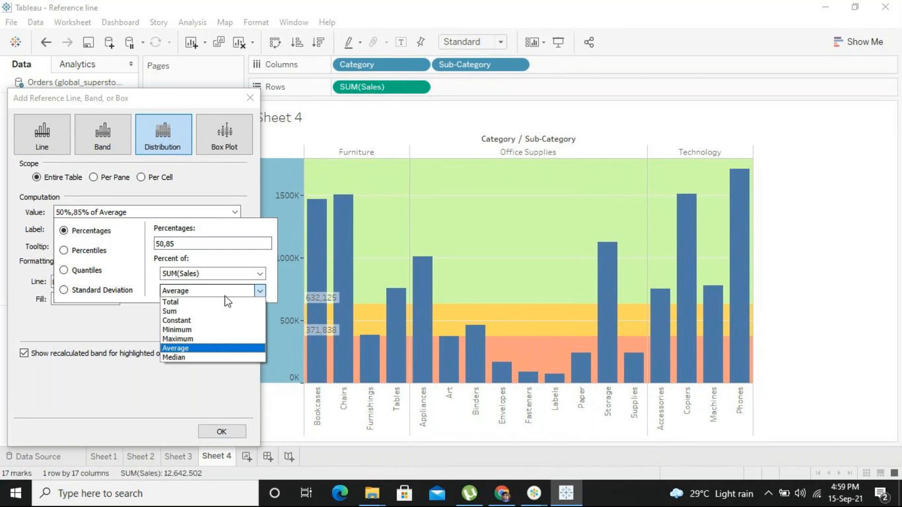
left_click(188, 330)
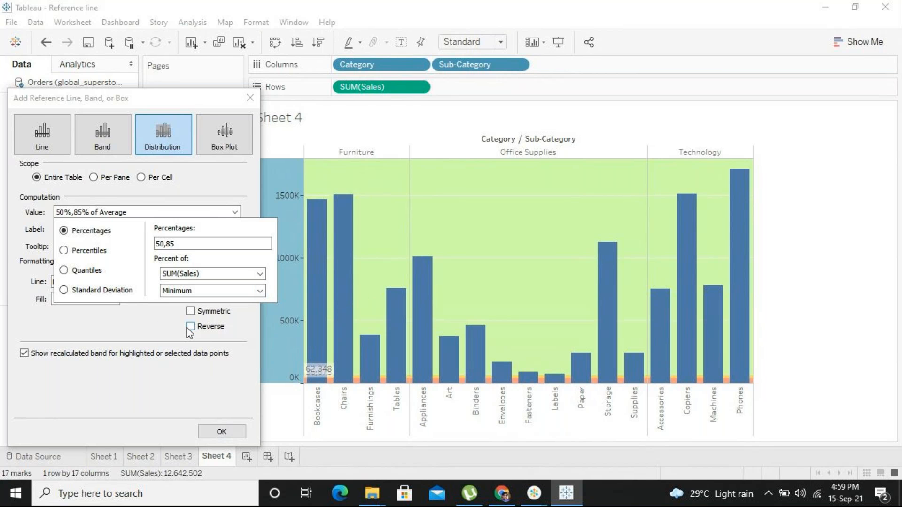
left_click(205, 292)
left_click(192, 338)
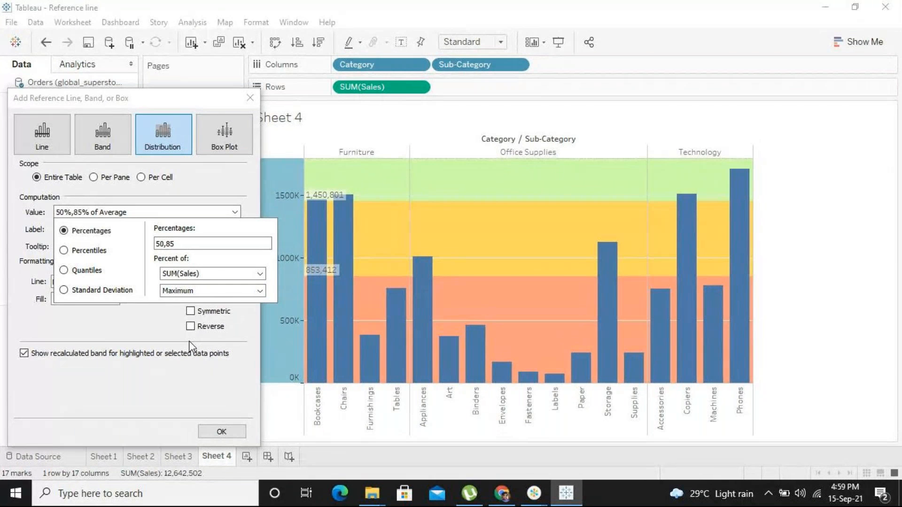
left_click(224, 292)
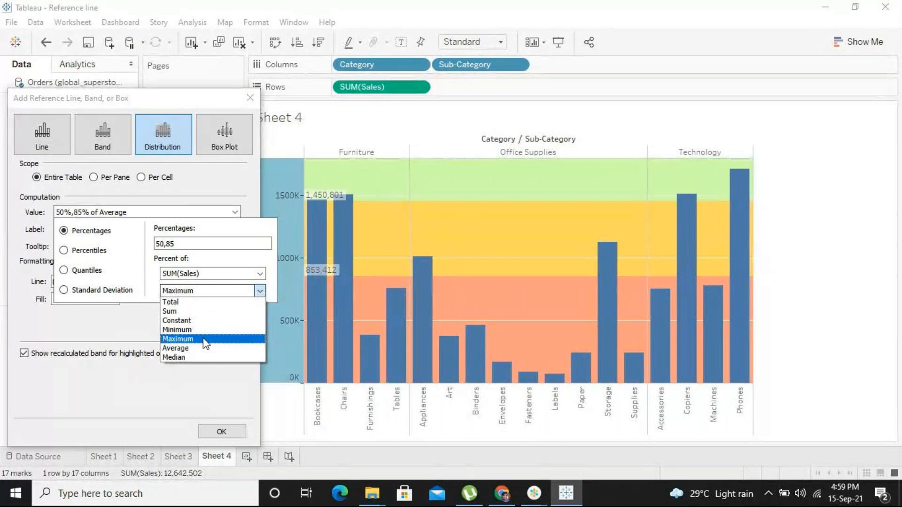
left_click(187, 292)
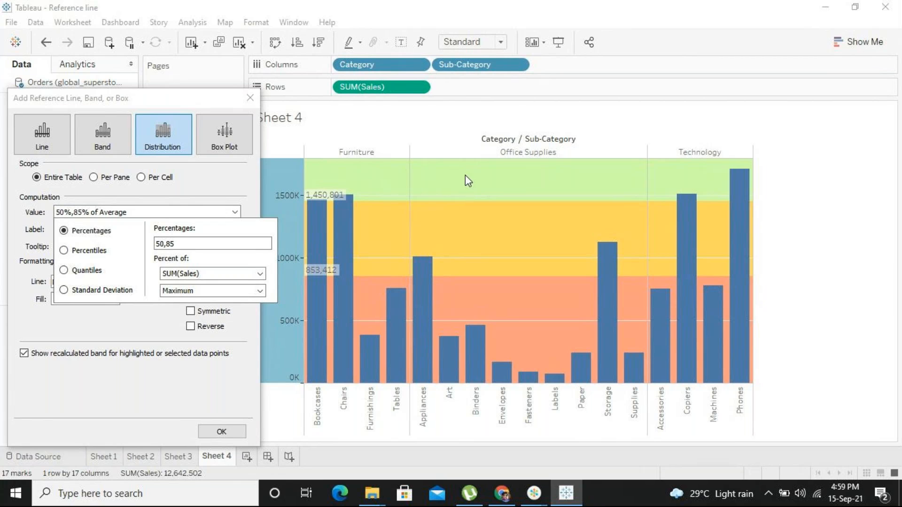
left_click(138, 386)
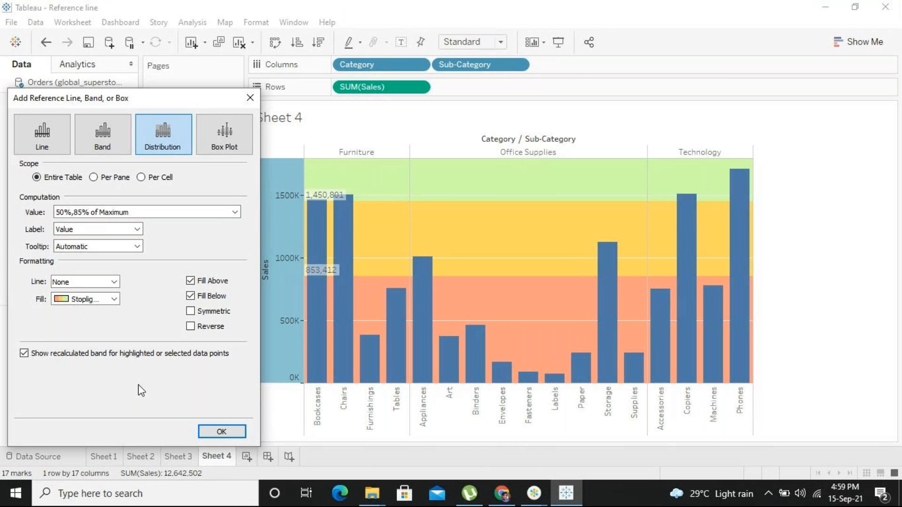
left_click(116, 246)
left_click(120, 249)
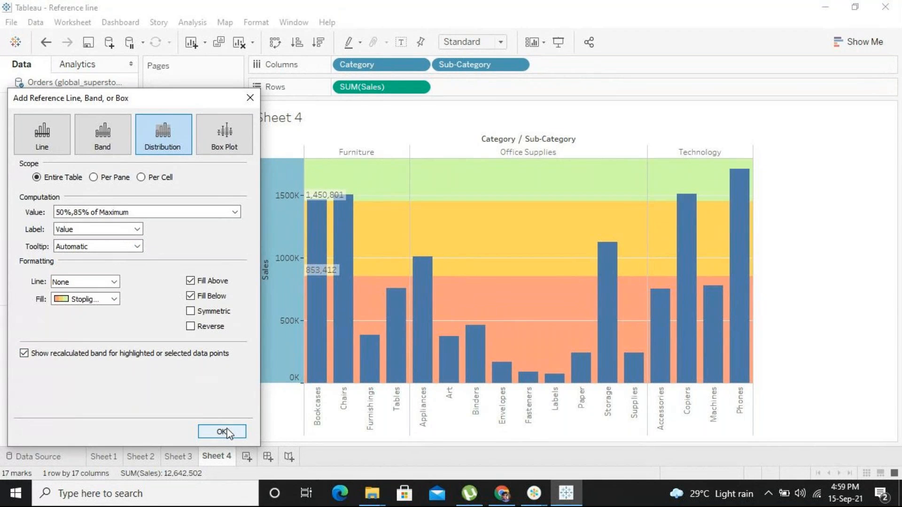
Step: Switch the reference distribution to a box plot with a Red fill and apply it
left_click(224, 134)
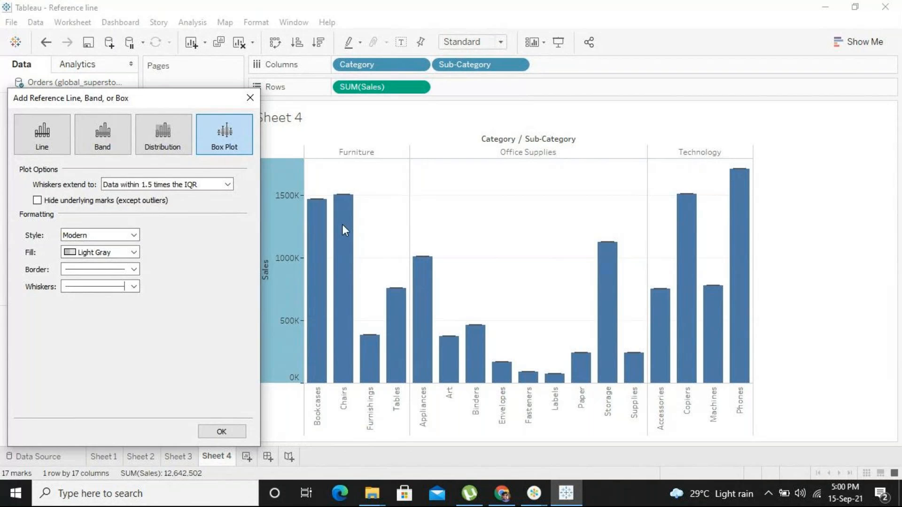
left_click(133, 252)
left_click(101, 284)
left_click(178, 379)
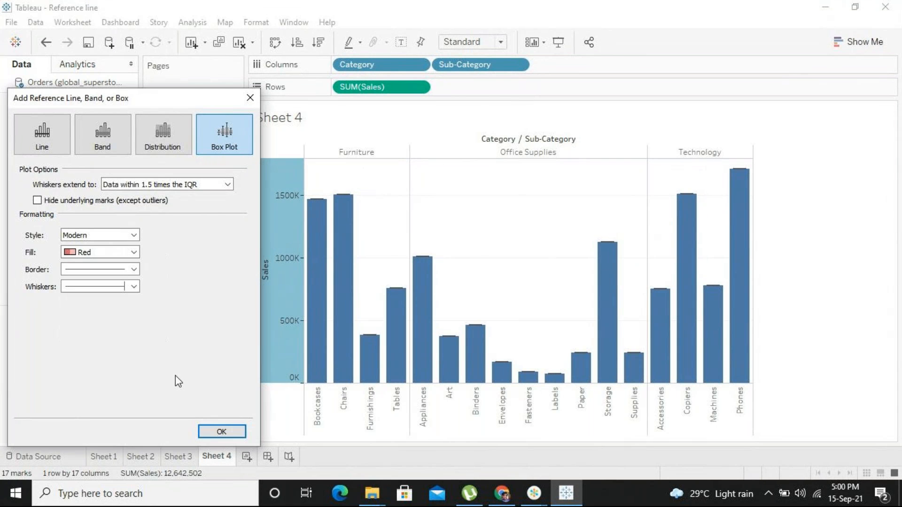
left_click(228, 433)
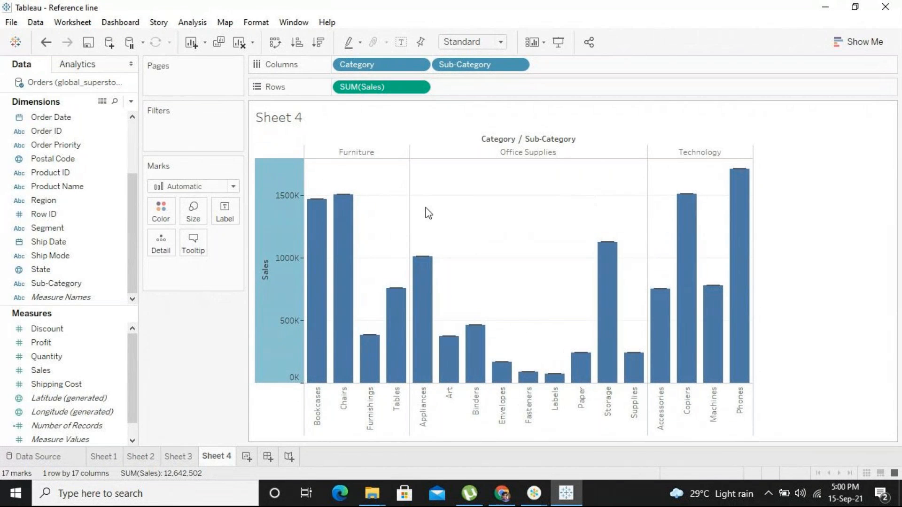
Step: Undo the box plot on the Sales axis
right_click(275, 243)
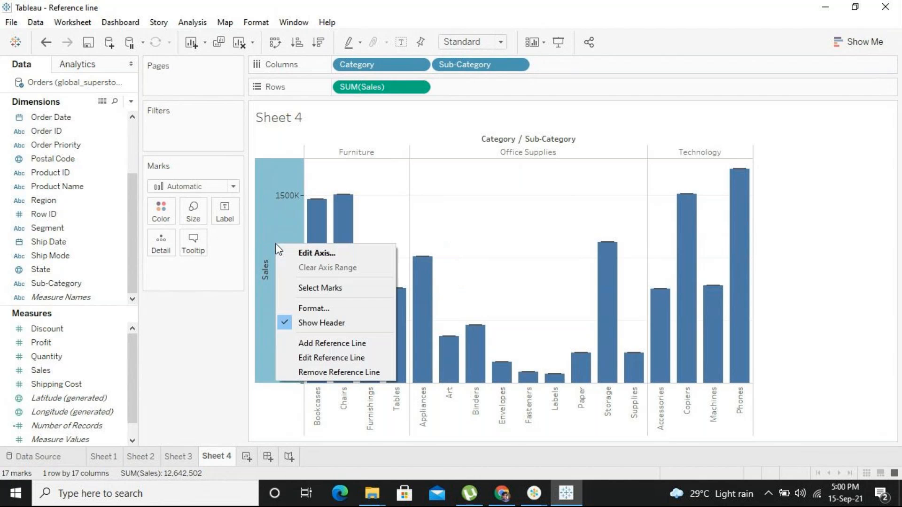
left_click(235, 329)
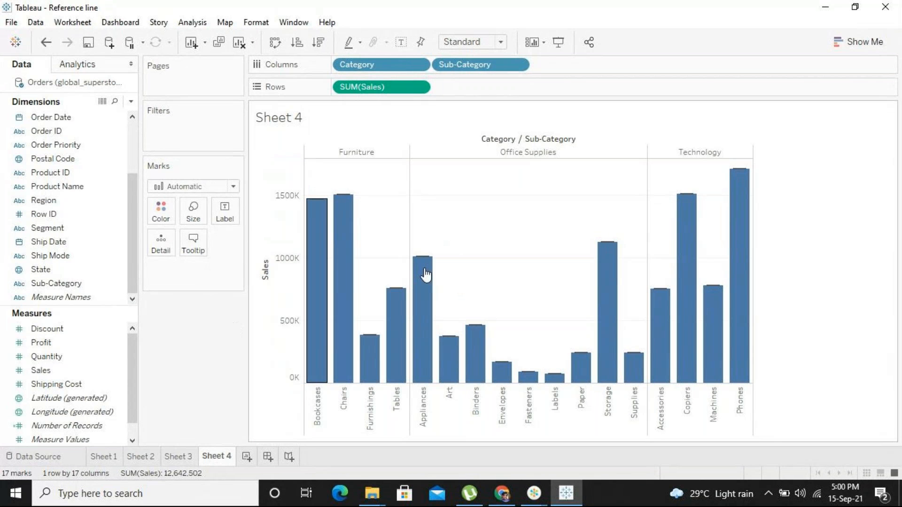
left_click(46, 43)
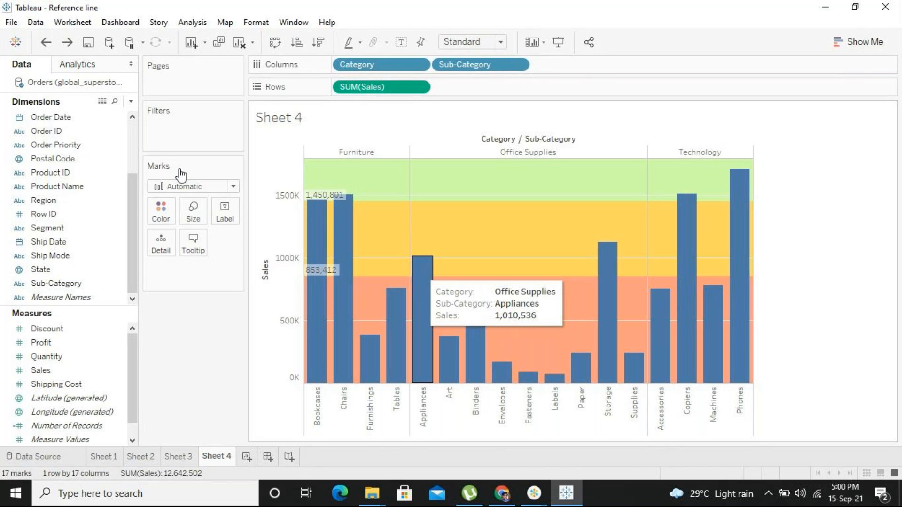
Step: Close the workbook and connect a new one to the Microsoft Excel file global_superstore_2016 on the Desktop
left_click(18, 26)
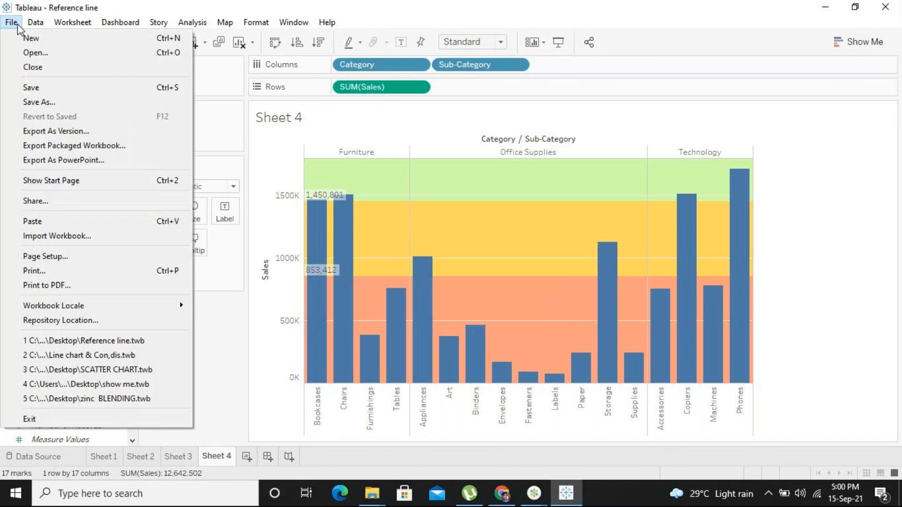
left_click(35, 69)
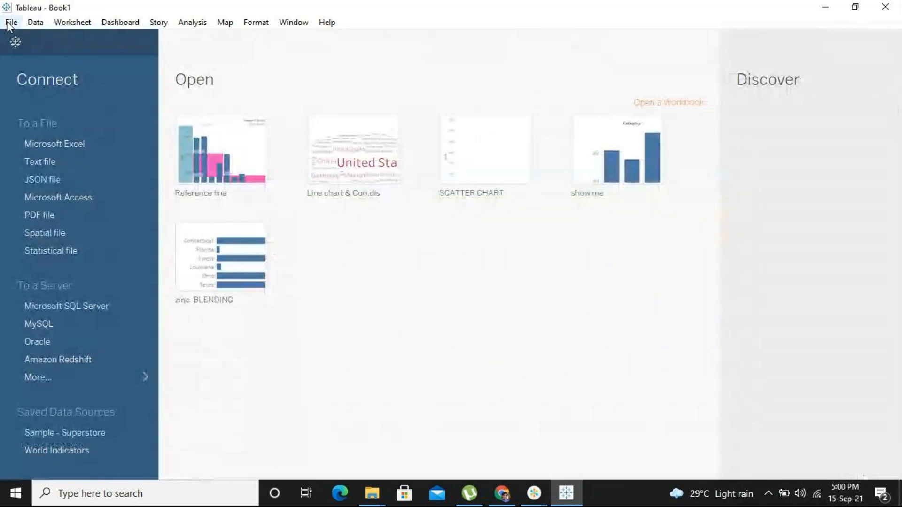
left_click(59, 141)
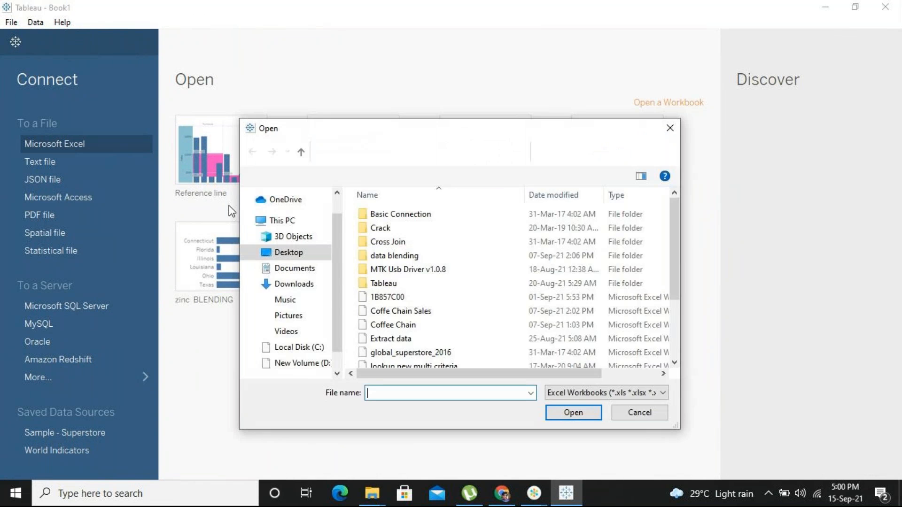
left_click(476, 358)
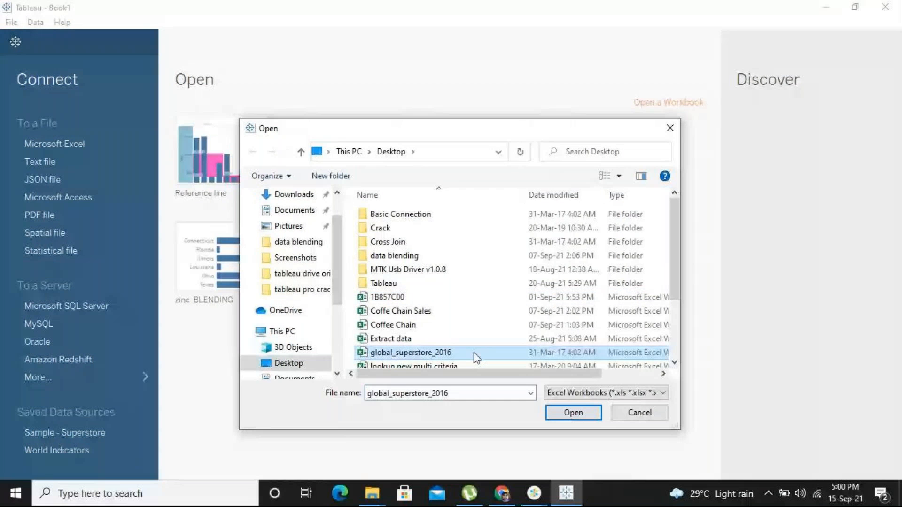
left_click(568, 416)
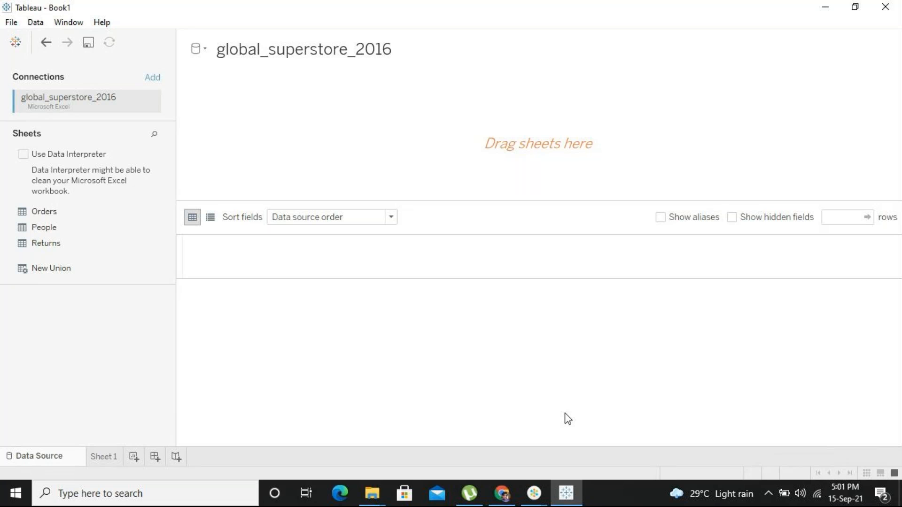
Step: Add the Orders sheet to the global_superstore_2016 data source and open Sheet 1
left_click(113, 458)
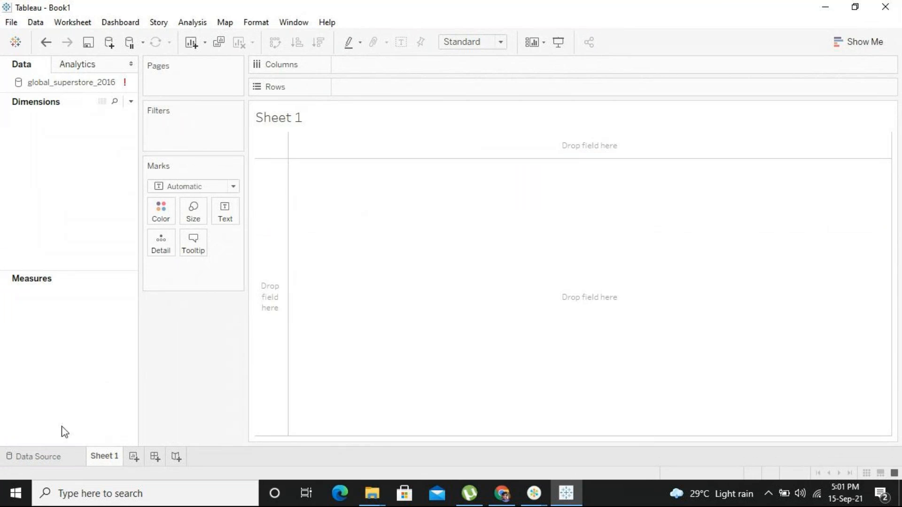
left_click(57, 456)
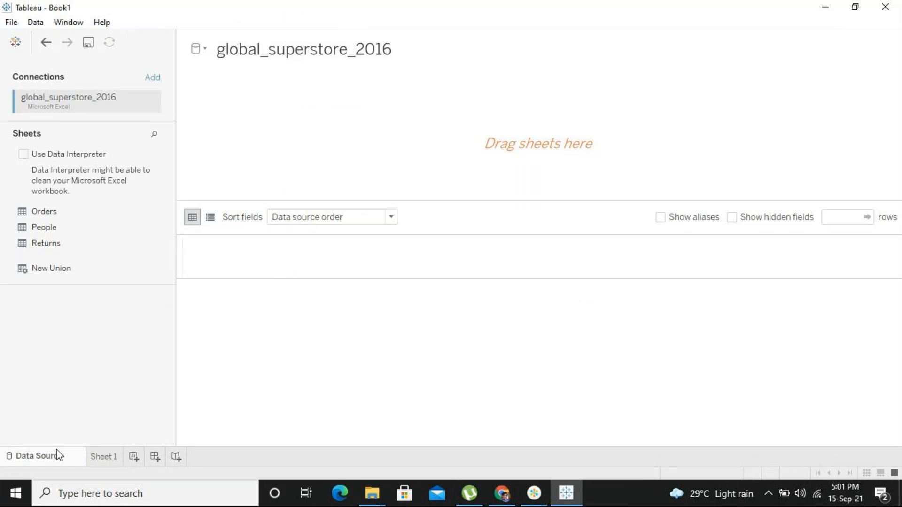
double_click(68, 217)
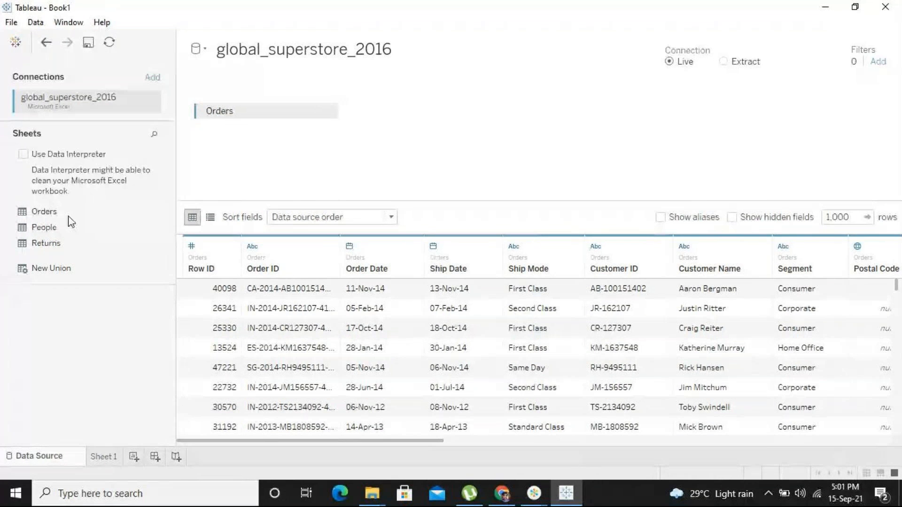
double_click(104, 456)
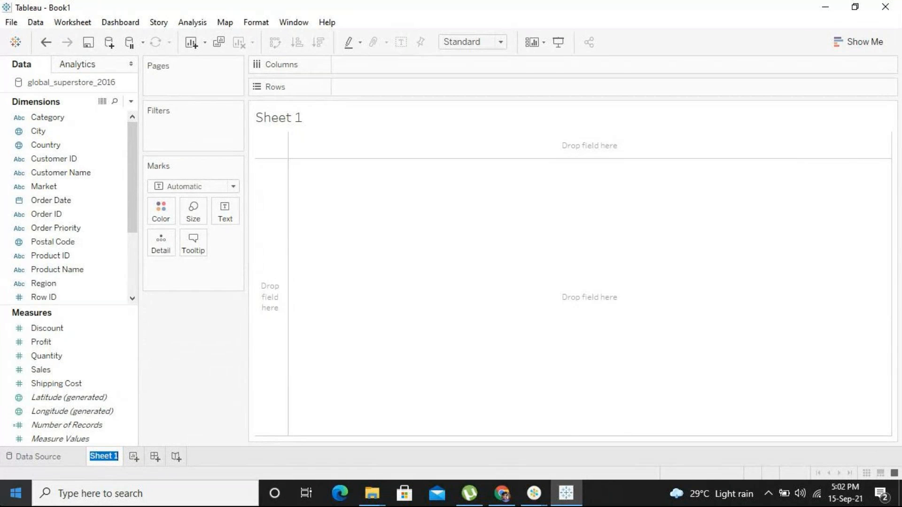
left_click(181, 423)
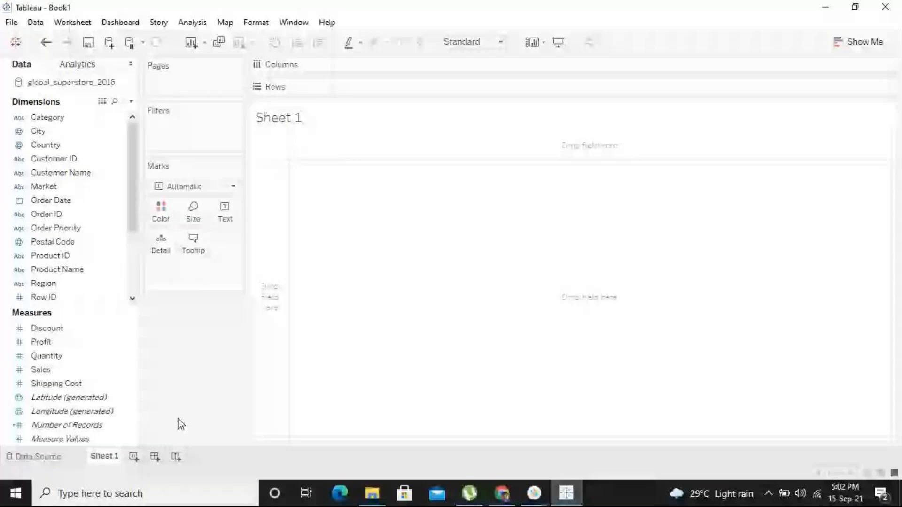
left_click(24, 203)
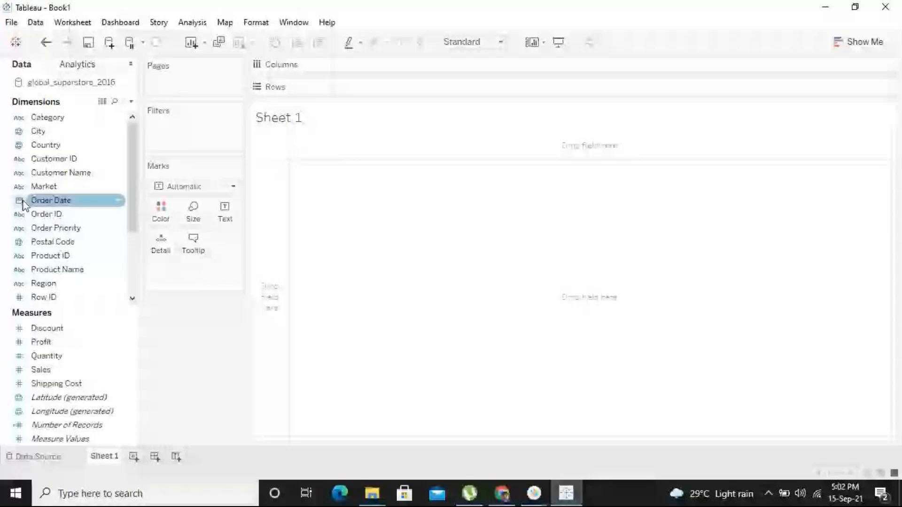
left_click(45, 188)
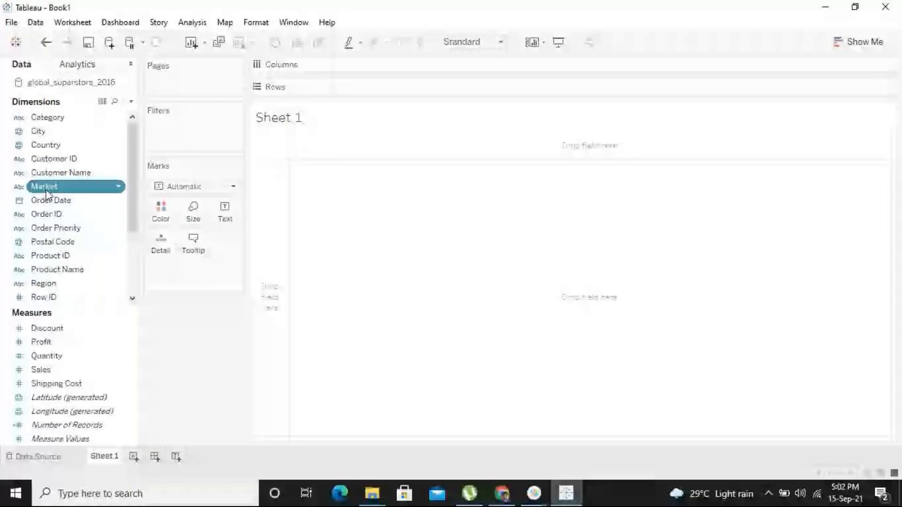
Step: Build a horizontal bar chart of Sales by Market on Sheet 1
left_click_drag(46, 193, 818, 142)
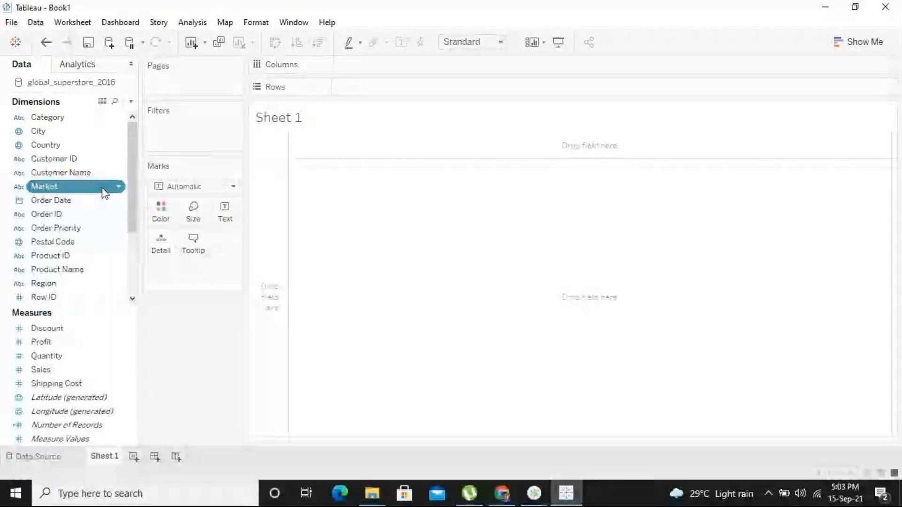
left_click(74, 369, "ctrl")
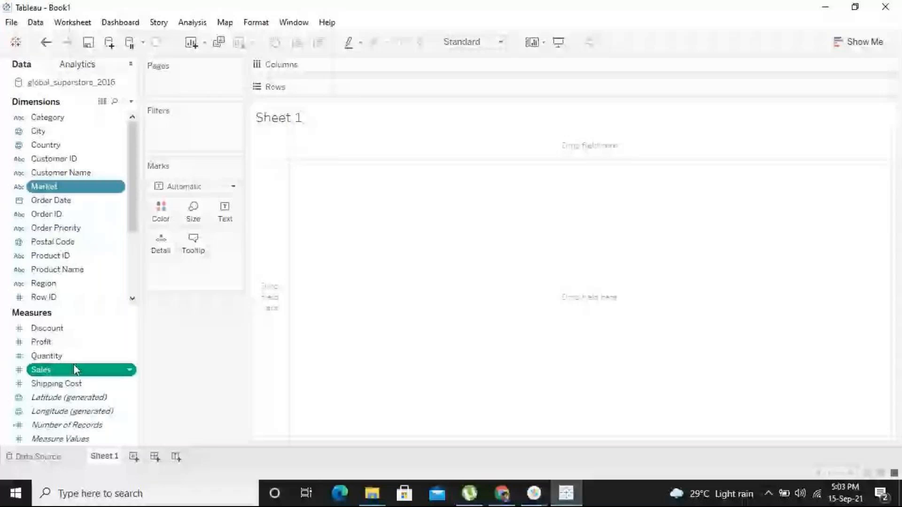
left_click(130, 170)
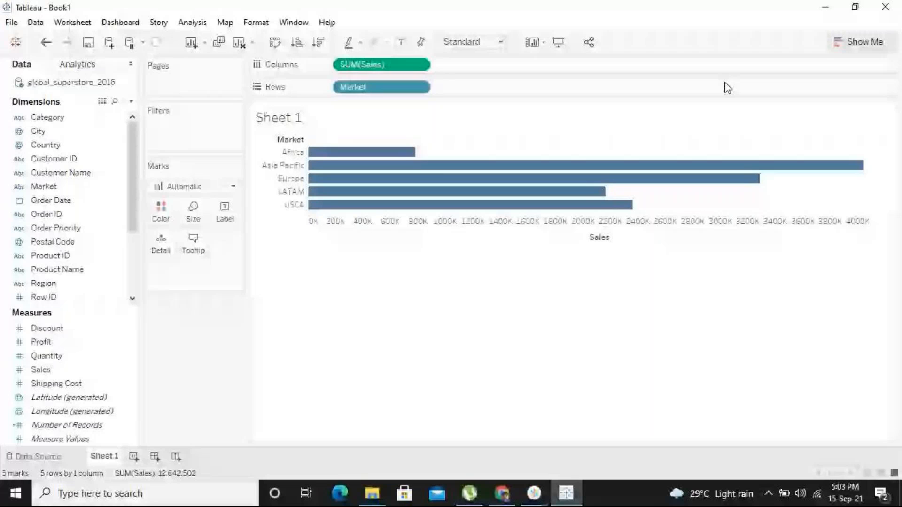
Step: Swap the rows and columns to make the Market bars vertical, show their Sales labels, and select the Asia Pacific bar
mouse_move(324, 155)
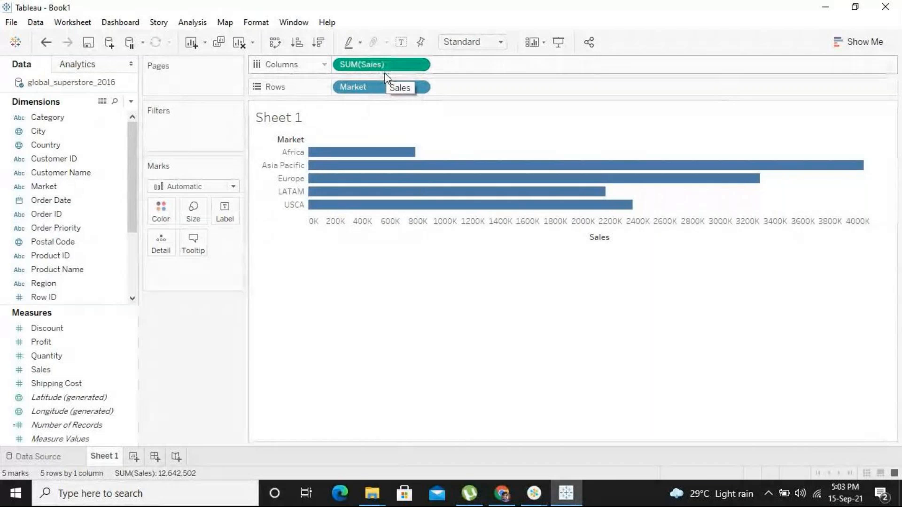
left_click(276, 43)
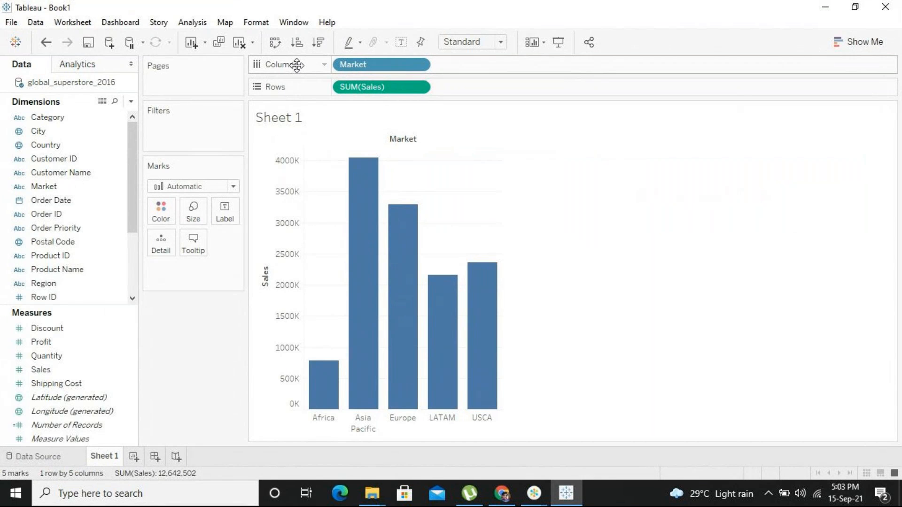
mouse_move(428, 276)
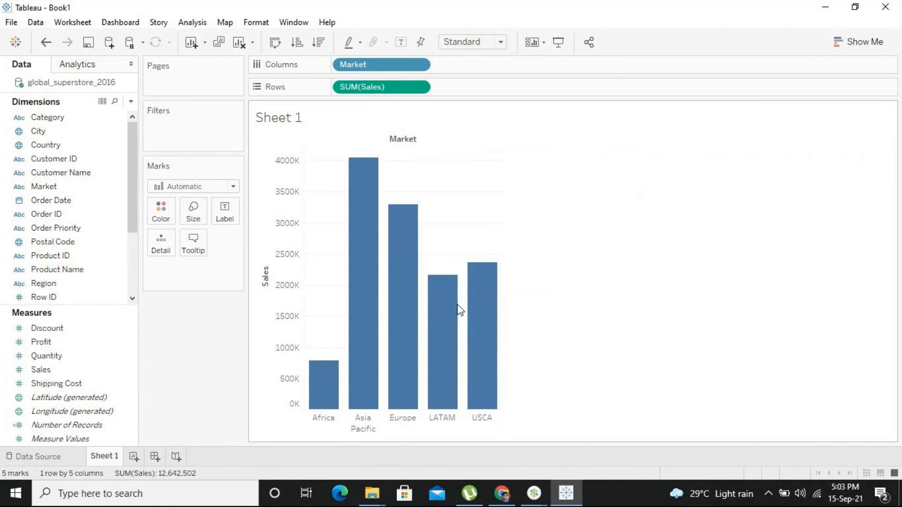
left_click(401, 43)
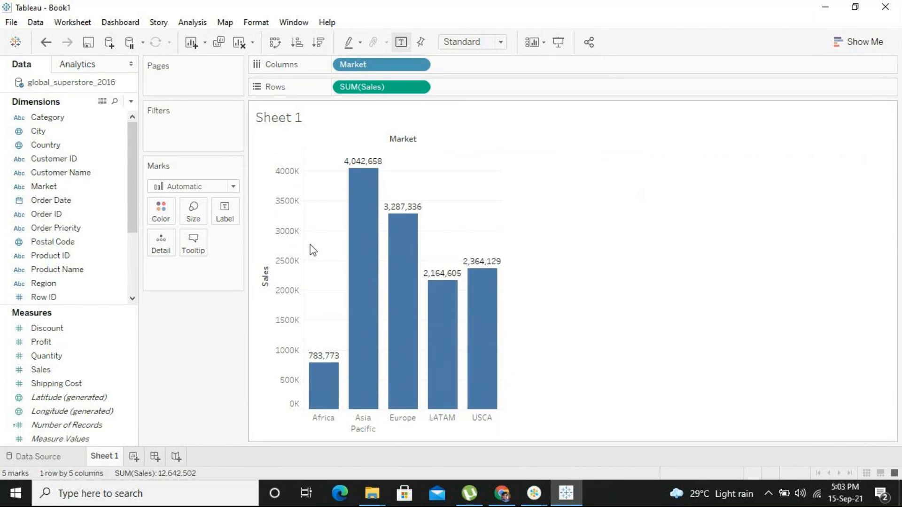
left_click(376, 231)
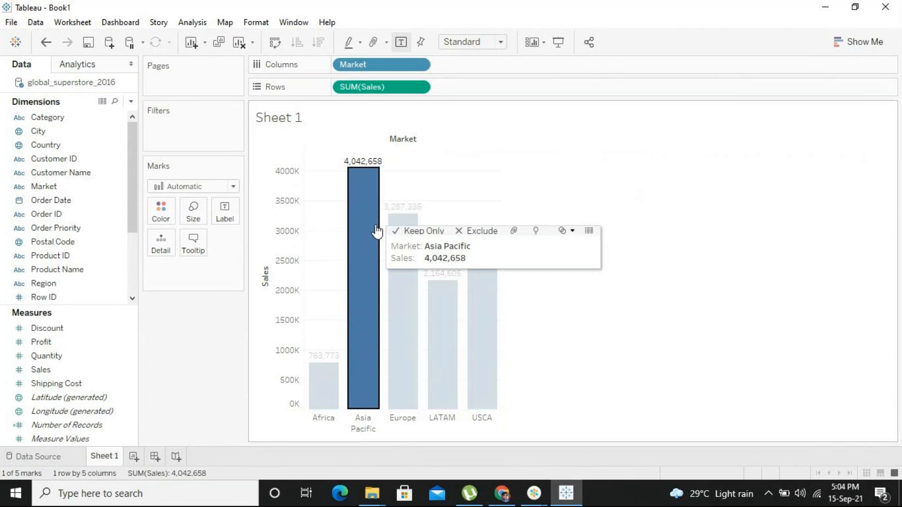
Step: Add a new worksheet and build a packed bubbles chart of Sales by Market
left_click(133, 457)
left_click(101, 329)
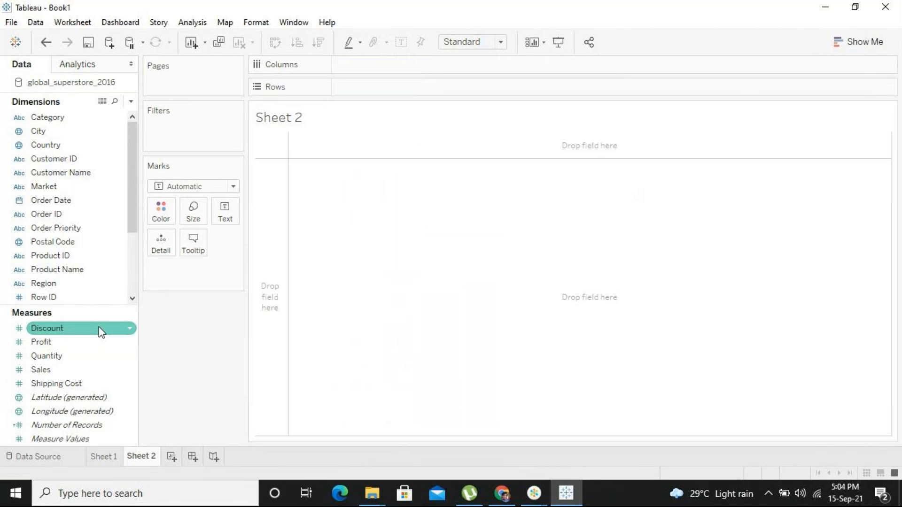
left_click(114, 147)
left_click(77, 191)
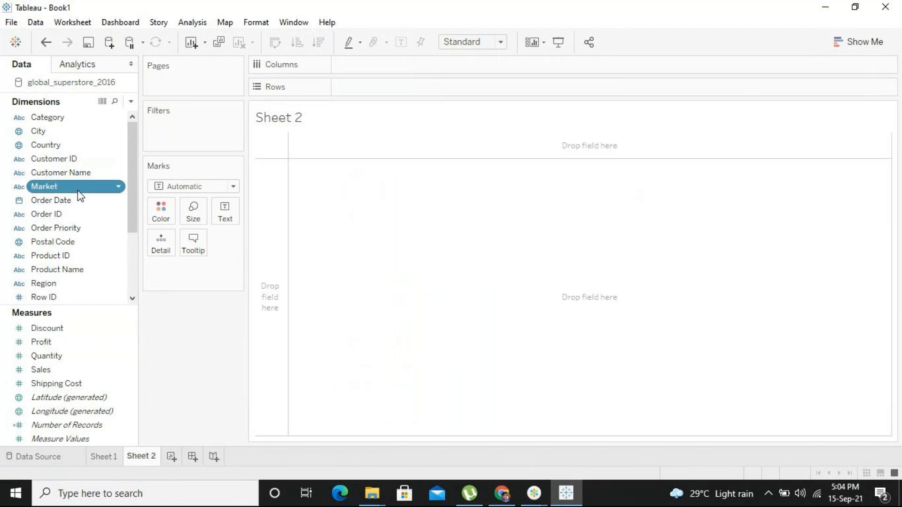
left_click(84, 375, "ctrl")
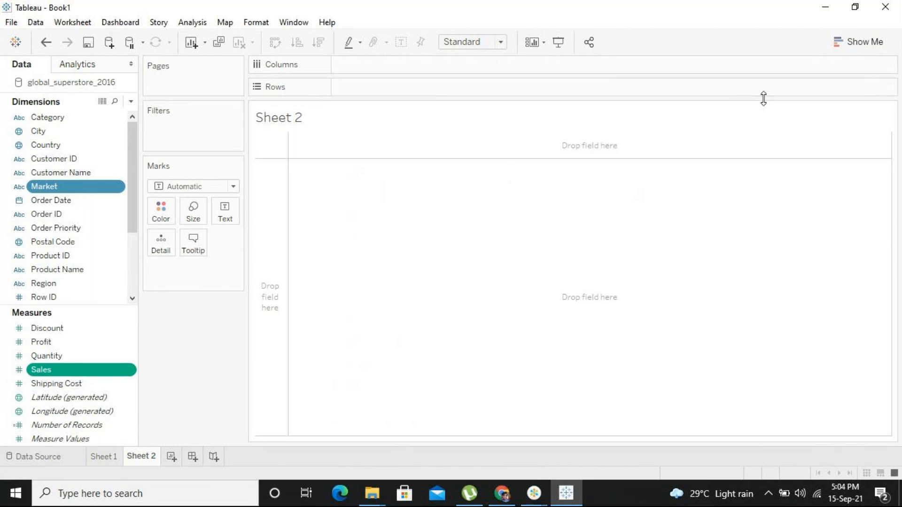
left_click(853, 41)
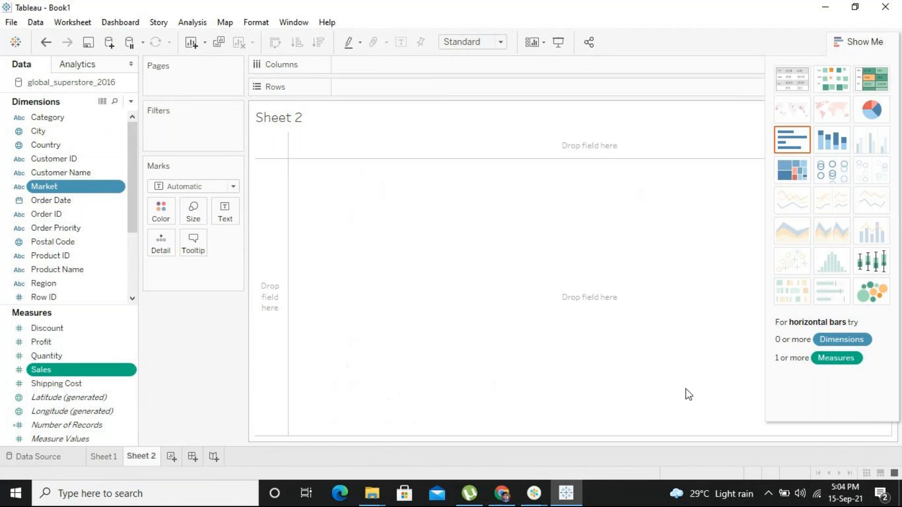
left_click(878, 300)
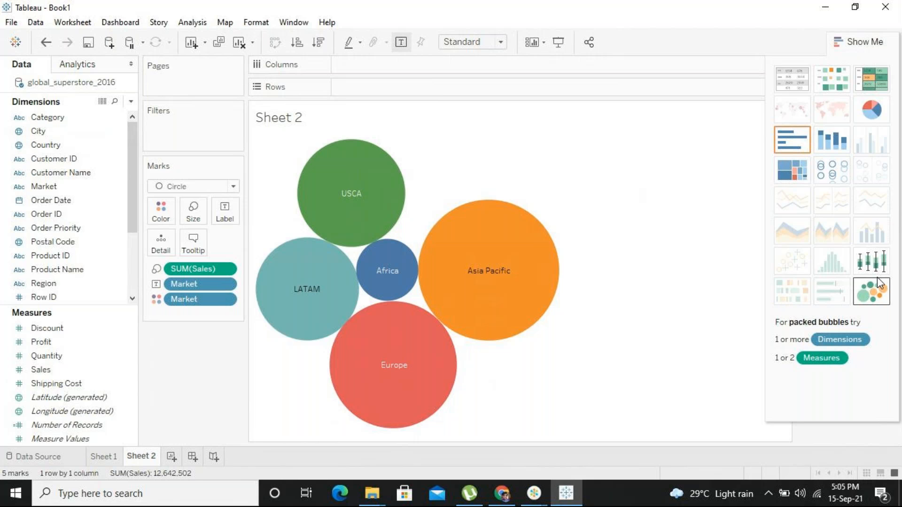
left_click(878, 281)
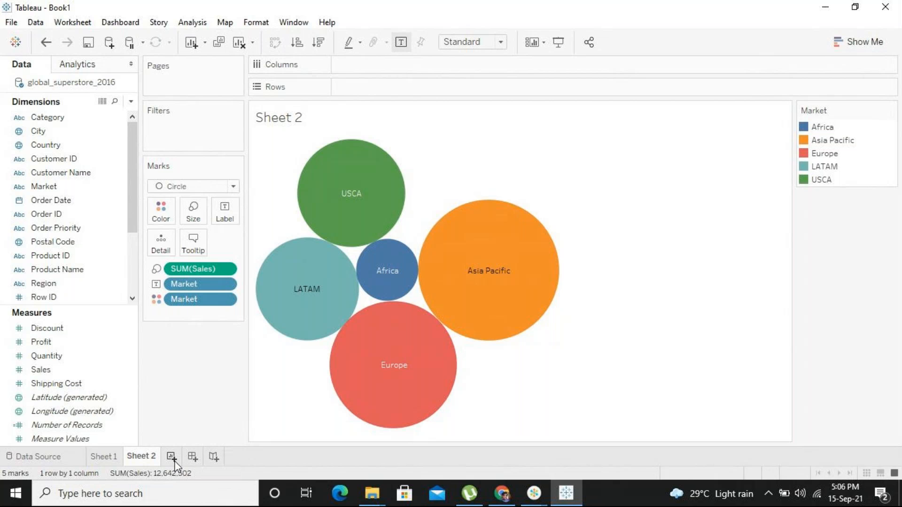
Step: Add another worksheet and build a packed bubbles chart of Profit by Market
left_click(171, 457)
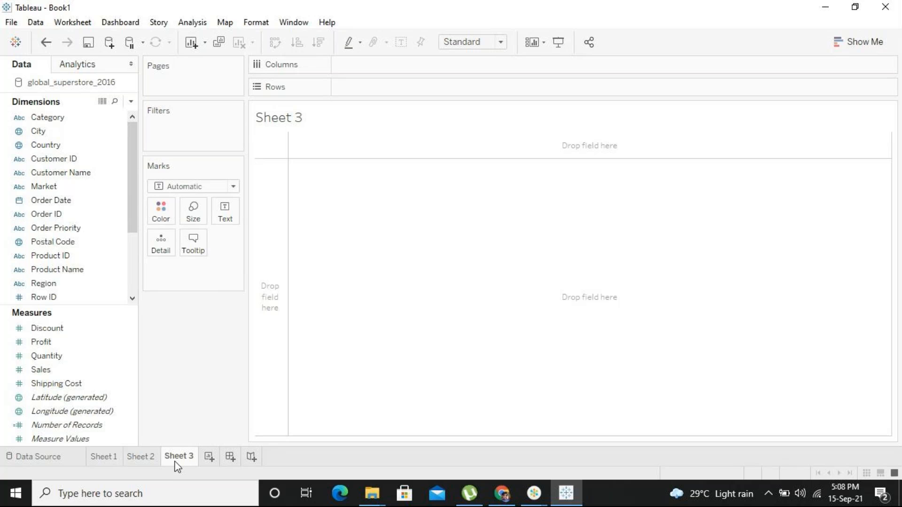
left_click(41, 188)
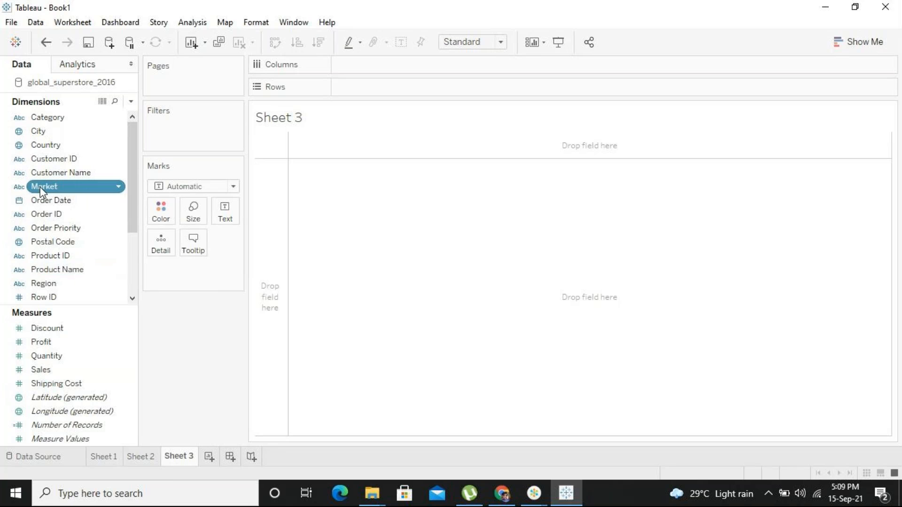
left_click(68, 342, "ctrl")
left_click(840, 43)
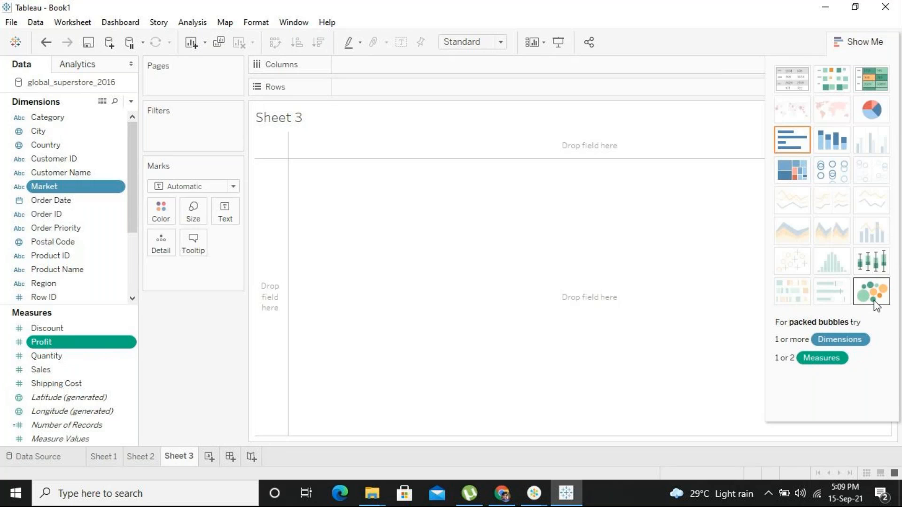
left_click(871, 292)
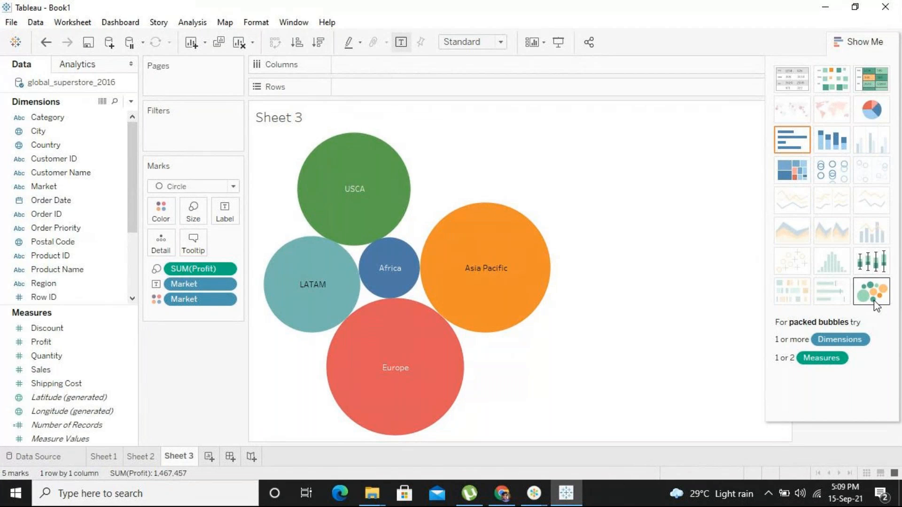
Step: Add another worksheet and build a packed bubbles chart of Sales by Category
left_click(210, 460)
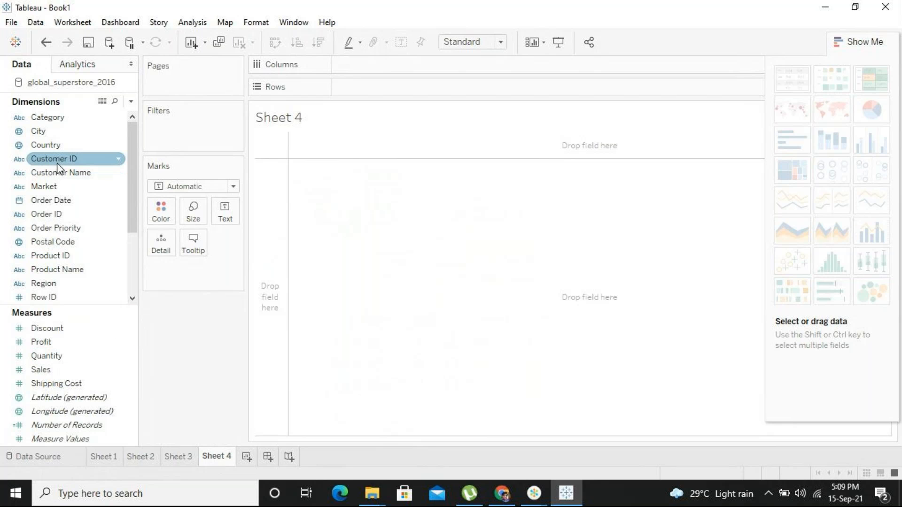
left_click(60, 120)
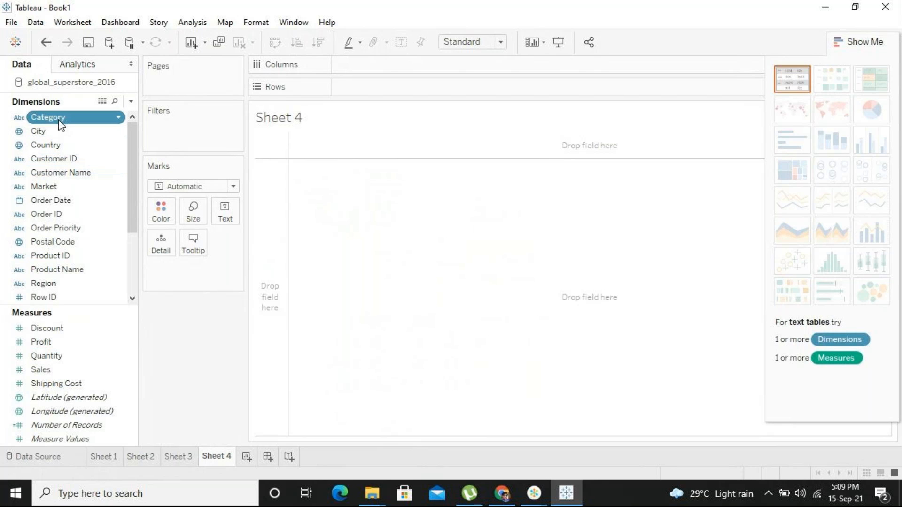
left_click(67, 371, "ctrl")
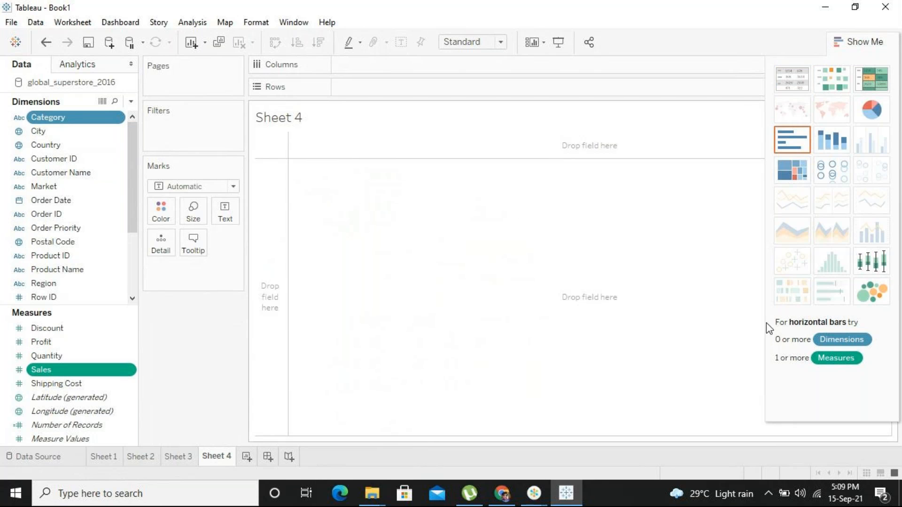
left_click(866, 293)
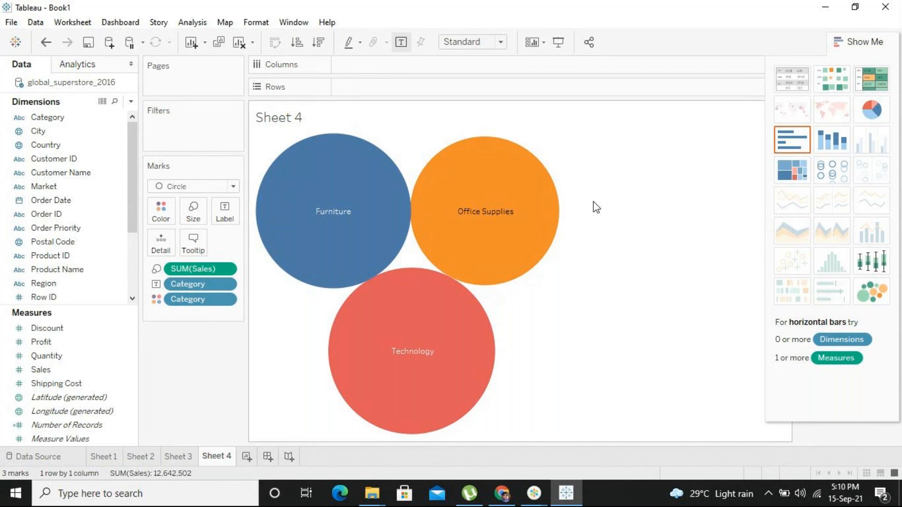
Step: Add another worksheet, build a packed bubbles chart of Sales by Country, and inspect the details of its small bubbles
left_click(246, 456)
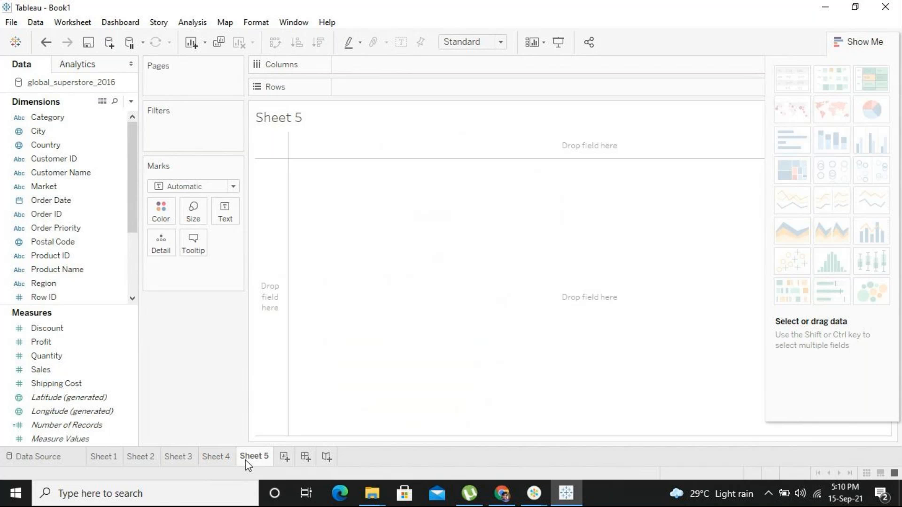
left_click(49, 145)
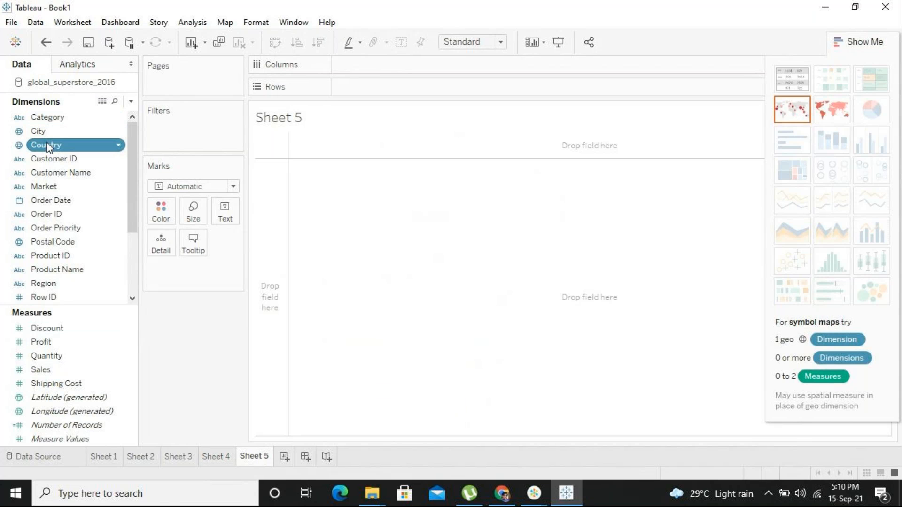
left_click(48, 358, "ctrl")
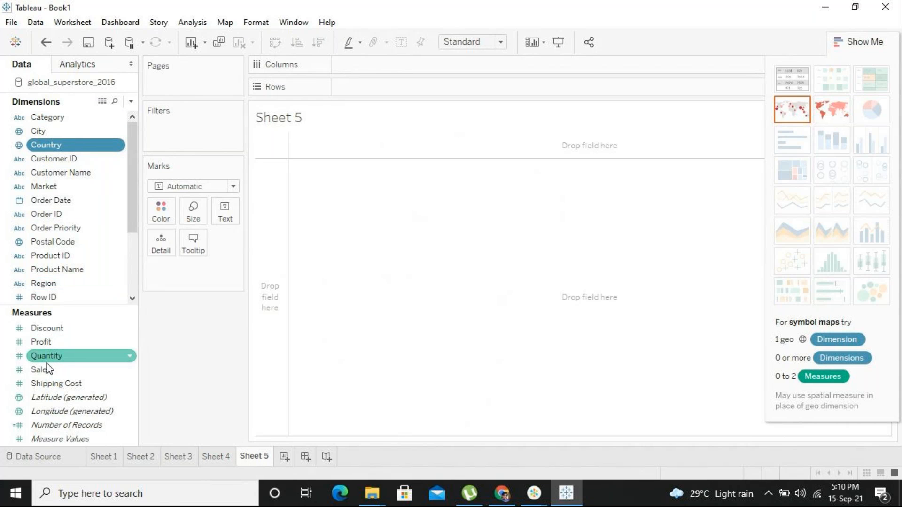
left_click(47, 371, "ctrl")
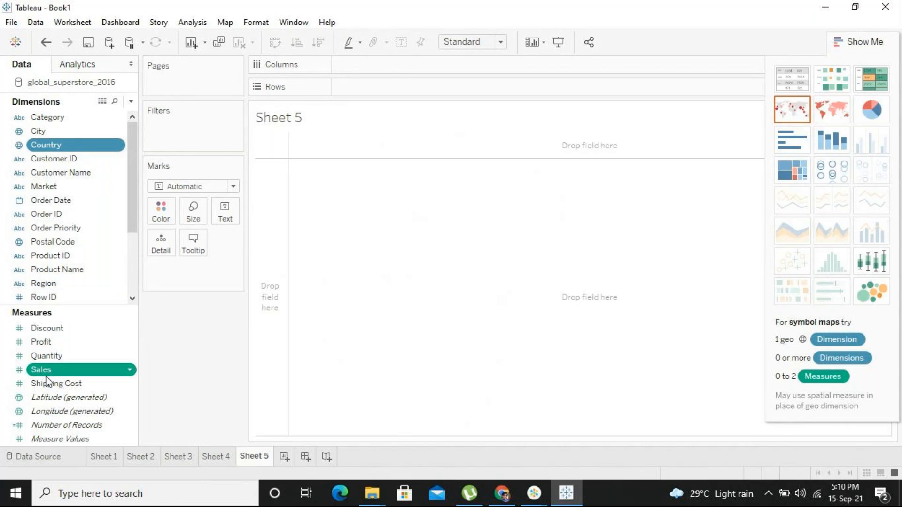
left_click(869, 292)
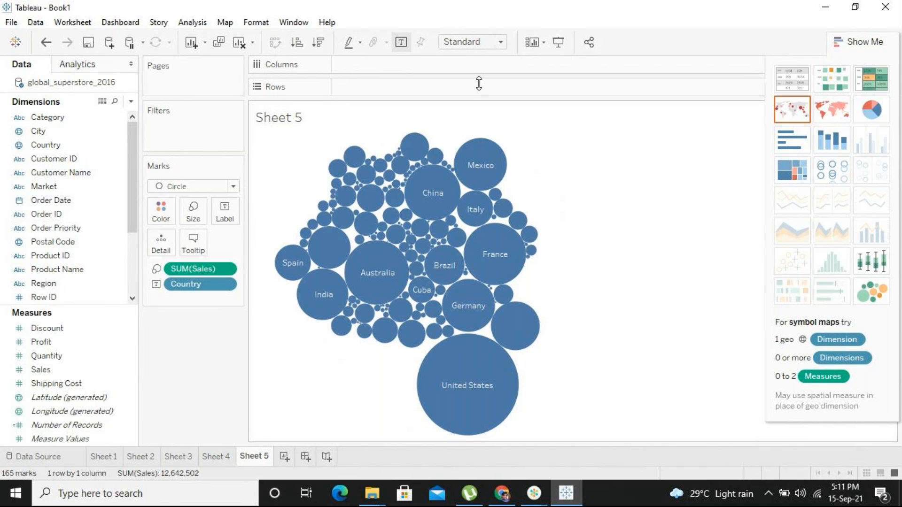
mouse_move(403, 184)
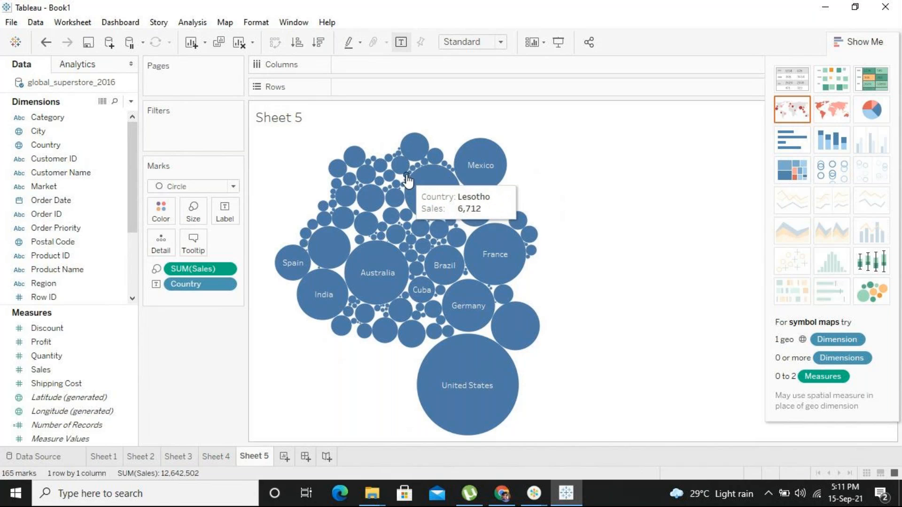
mouse_move(367, 195)
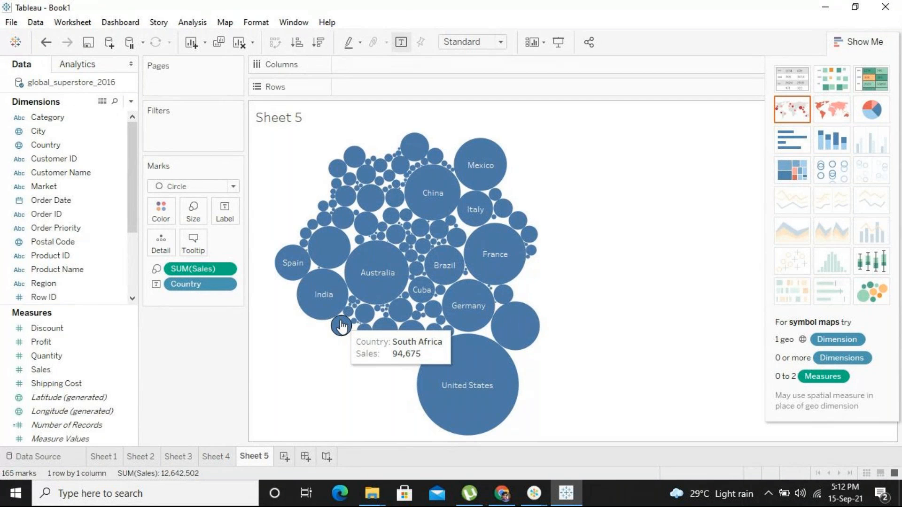
Step: Add another worksheet and chart Sales by Country, first as circle views and finally as a treemap
left_click(288, 462)
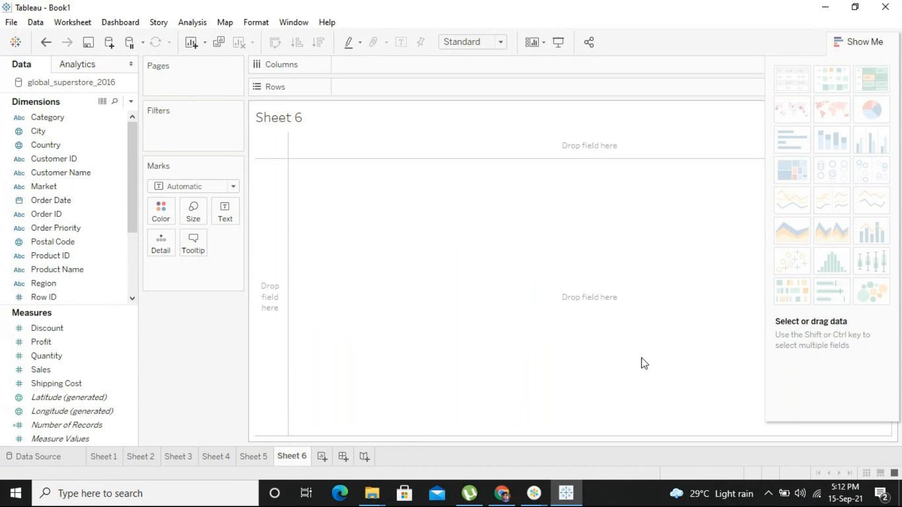
left_click(60, 202)
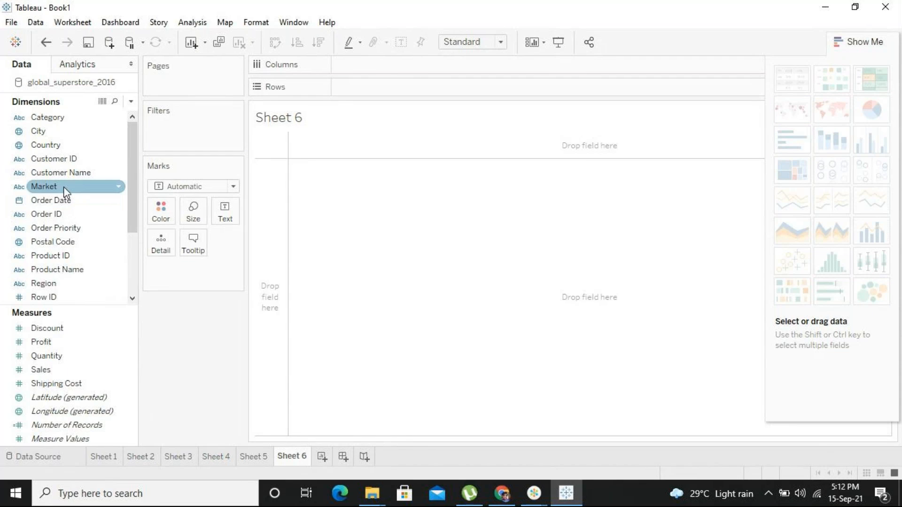
left_click(70, 147)
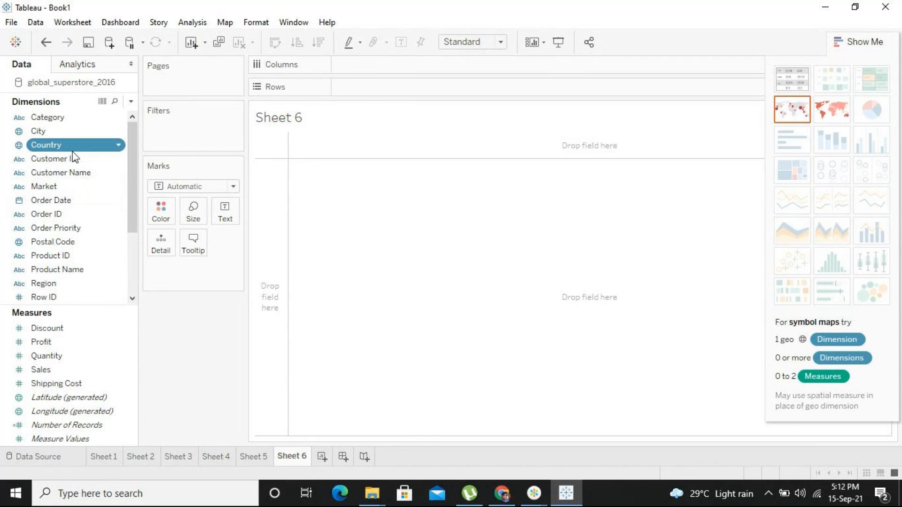
left_click(56, 371, "ctrl")
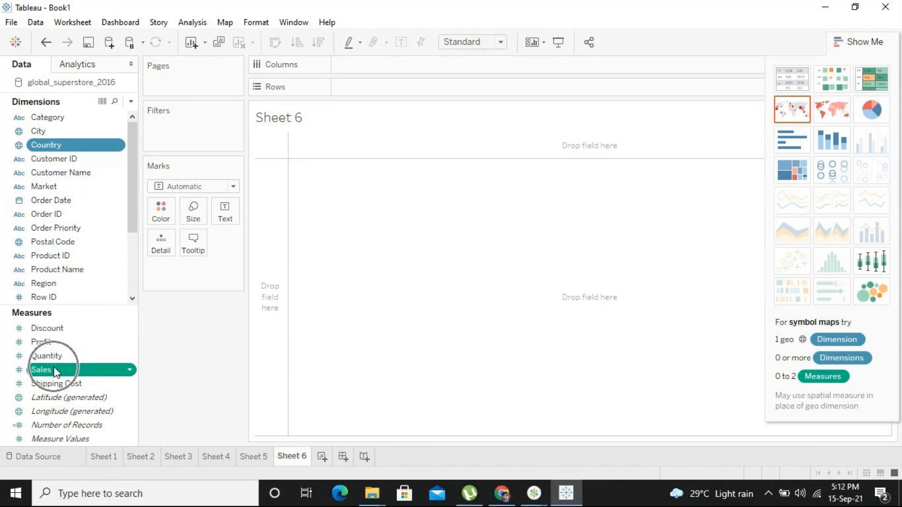
left_click(823, 179)
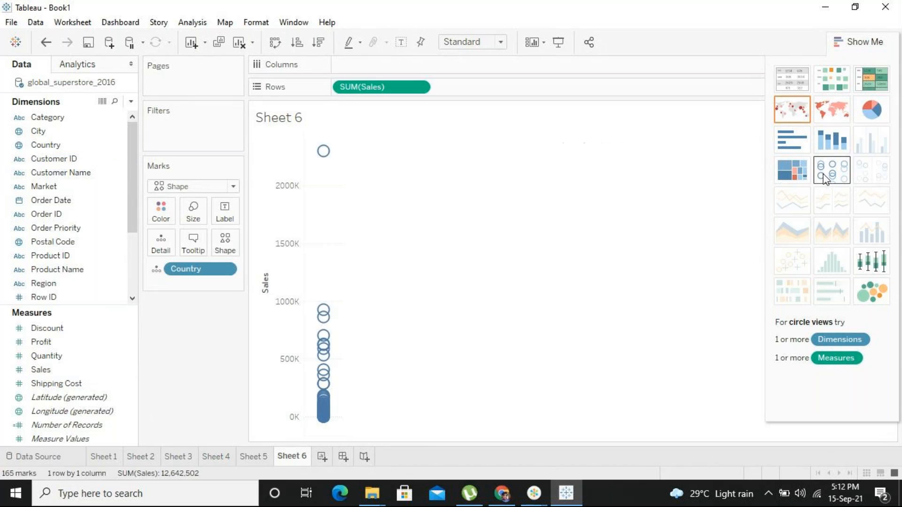
left_click(794, 170)
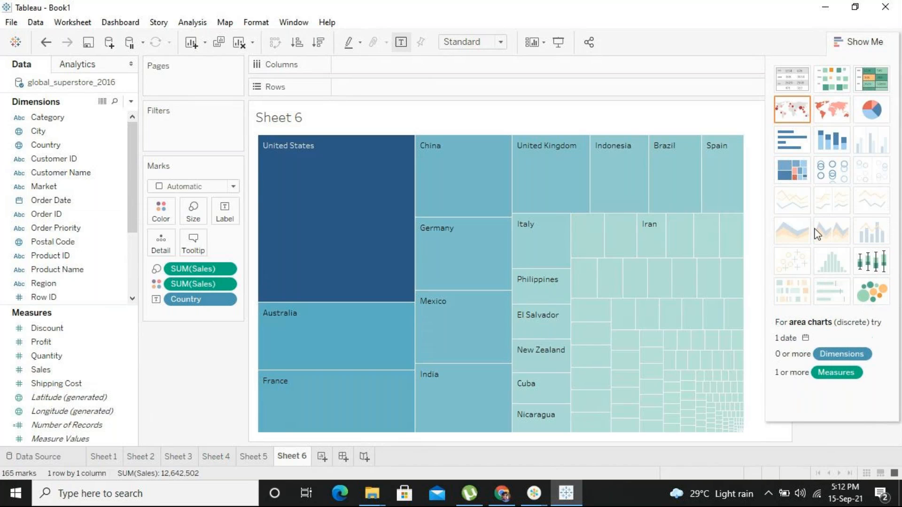
Step: Switch the Sales by Country treemap to a heat map, and clear the worksheet
left_click(841, 88)
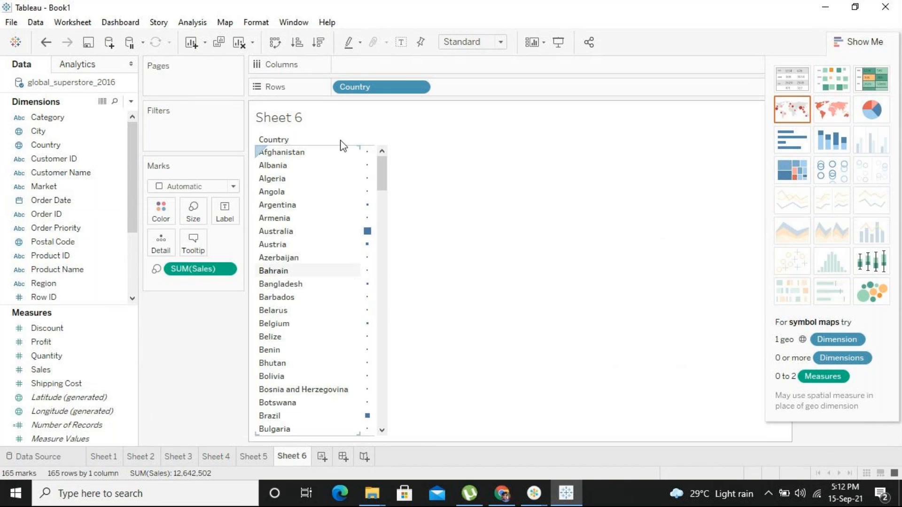
left_click(238, 43)
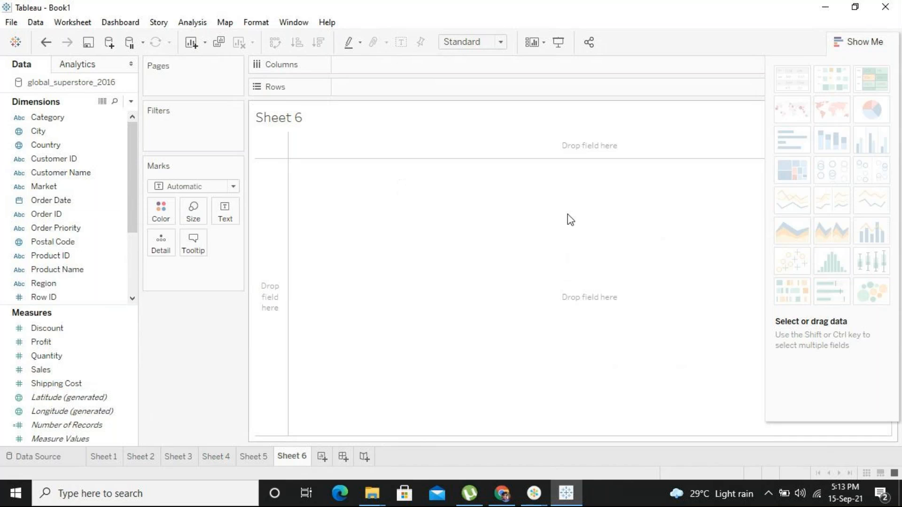
mouse_move(793, 118)
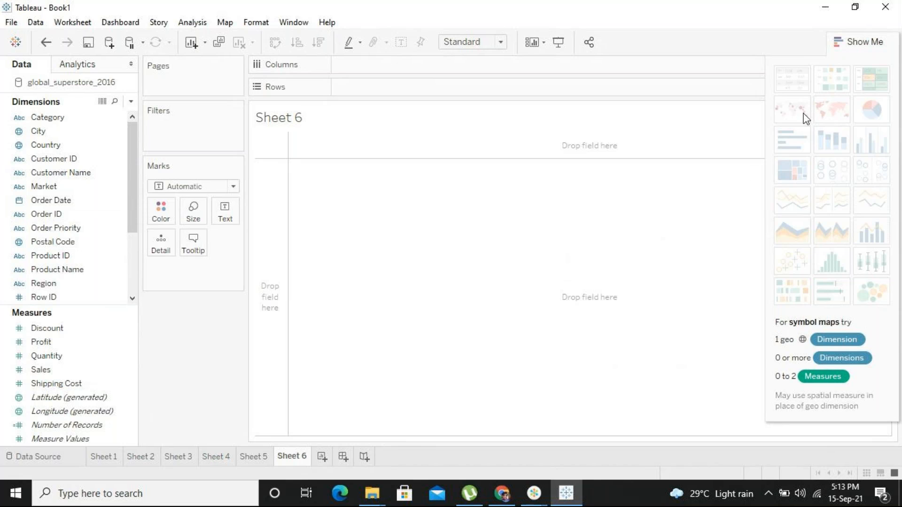
mouse_move(849, 204)
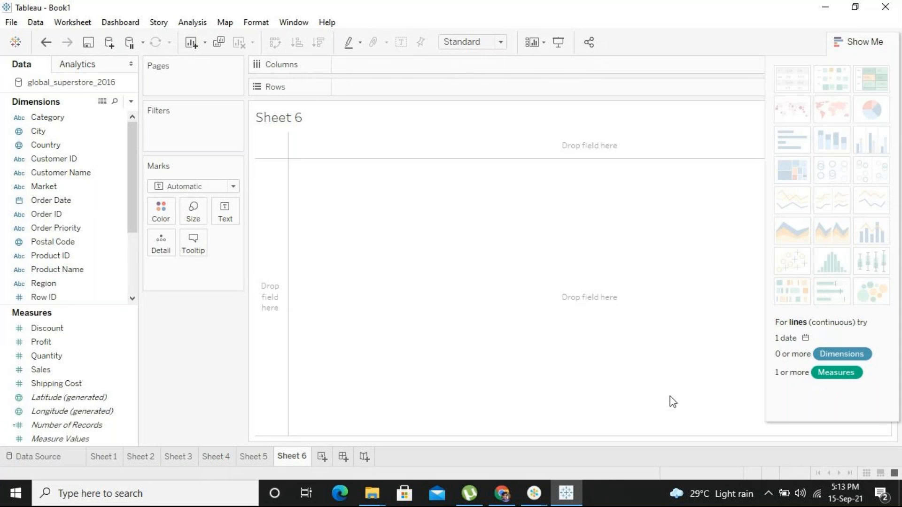
mouse_move(526, 503)
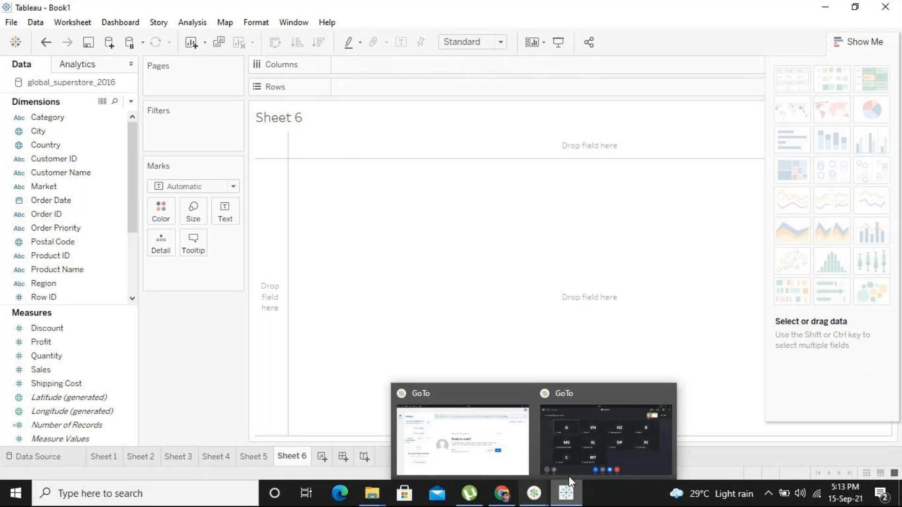
mouse_move(571, 474)
left_click(601, 447)
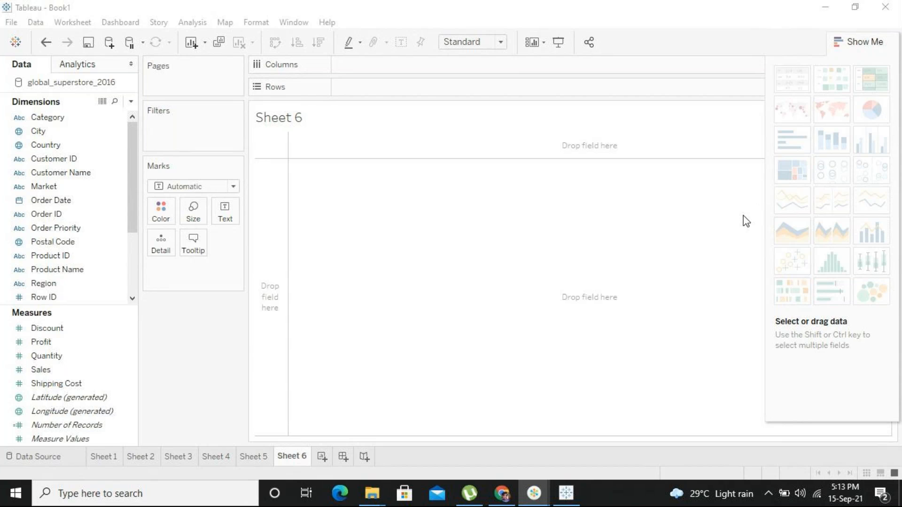
left_click(827, 11)
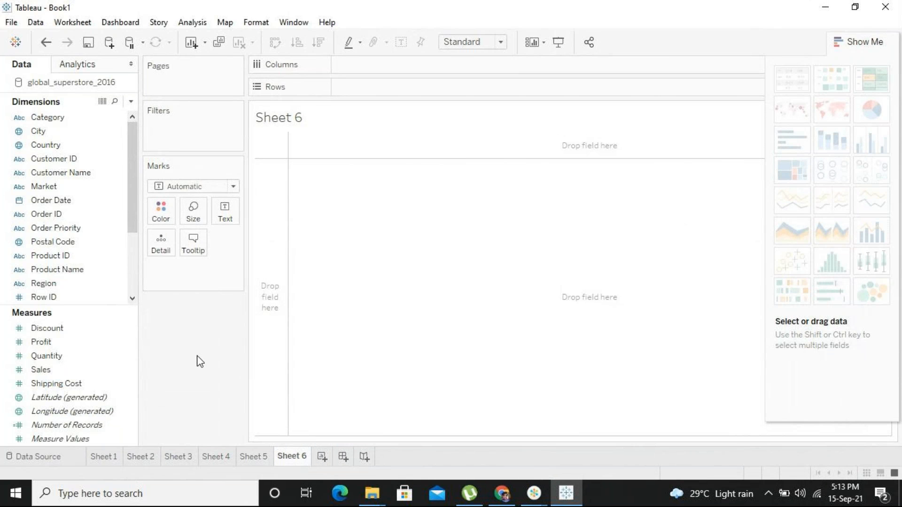
Step: Look through the dimensions and measures for the geographic fields that a map can use
left_click(124, 342)
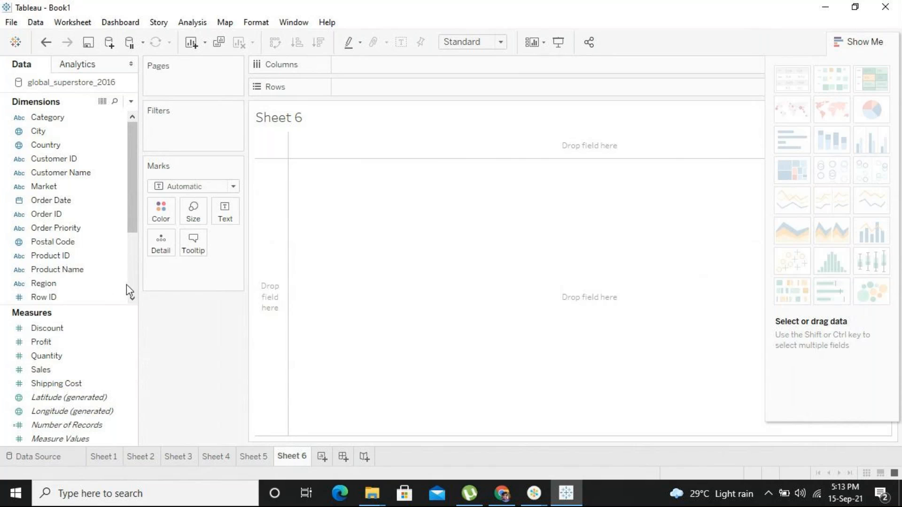
left_click(98, 273)
left_click(133, 272)
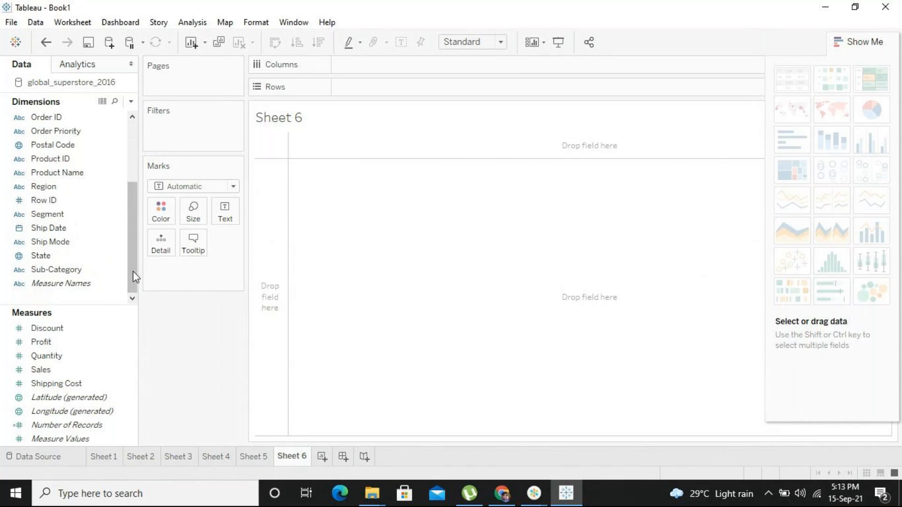
left_click_drag(134, 272, 148, 190)
left_click(113, 217)
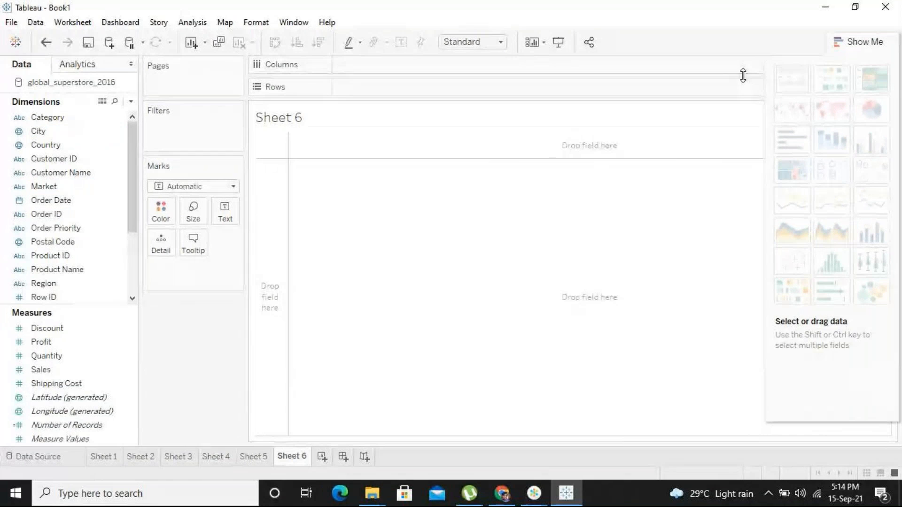
mouse_move(783, 109)
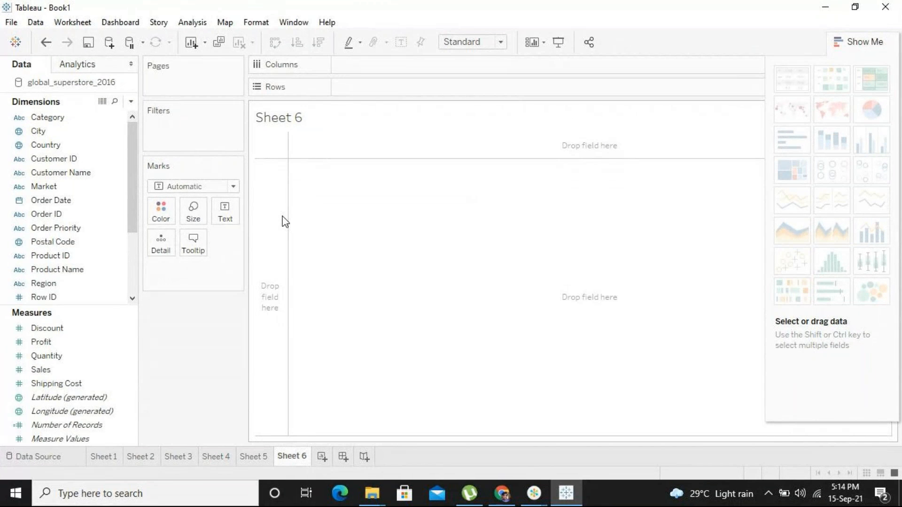
left_click(134, 259)
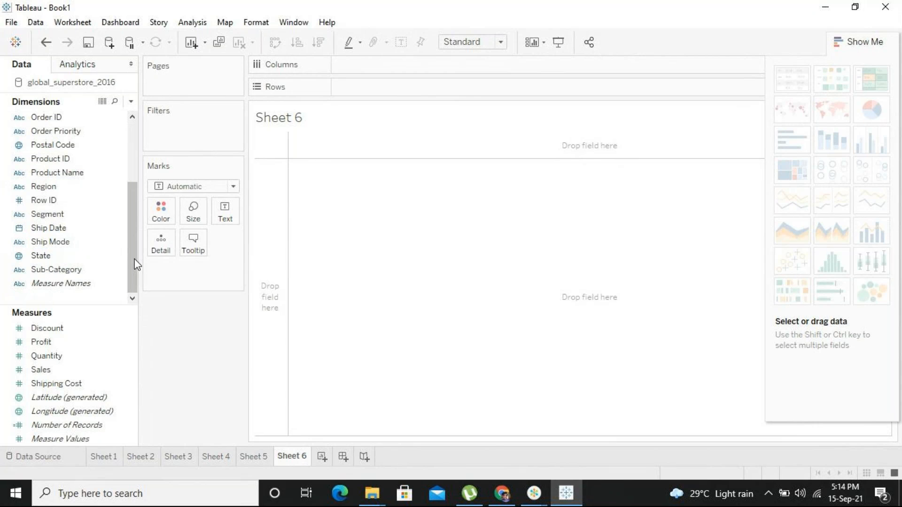
left_click_drag(134, 259, 137, 169)
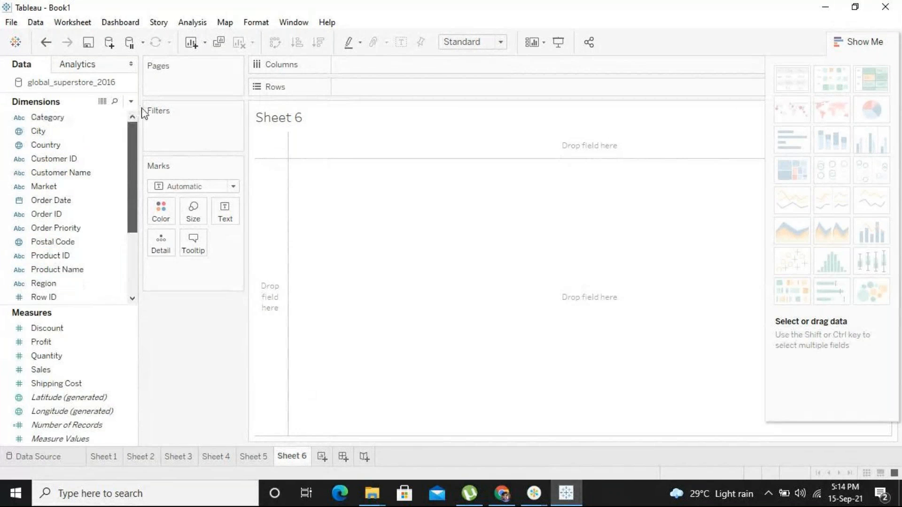
left_click_drag(135, 205, 133, 293)
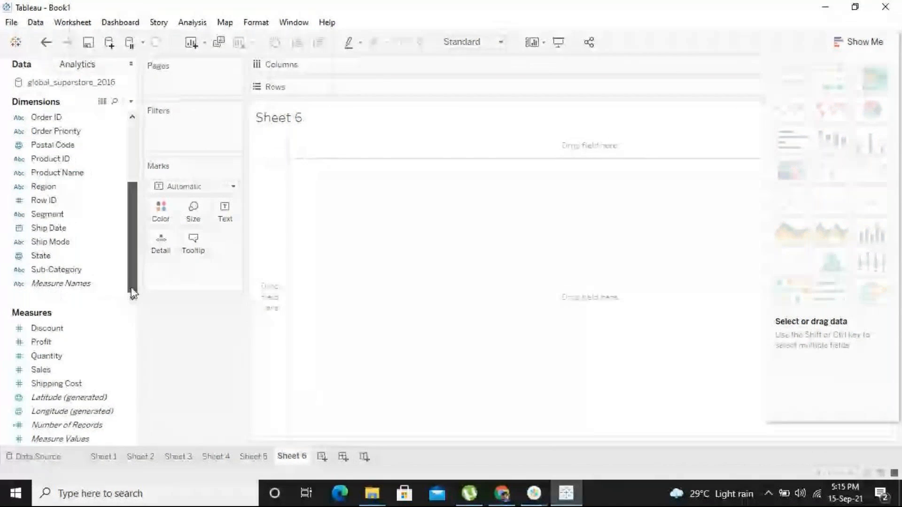
left_click(131, 398)
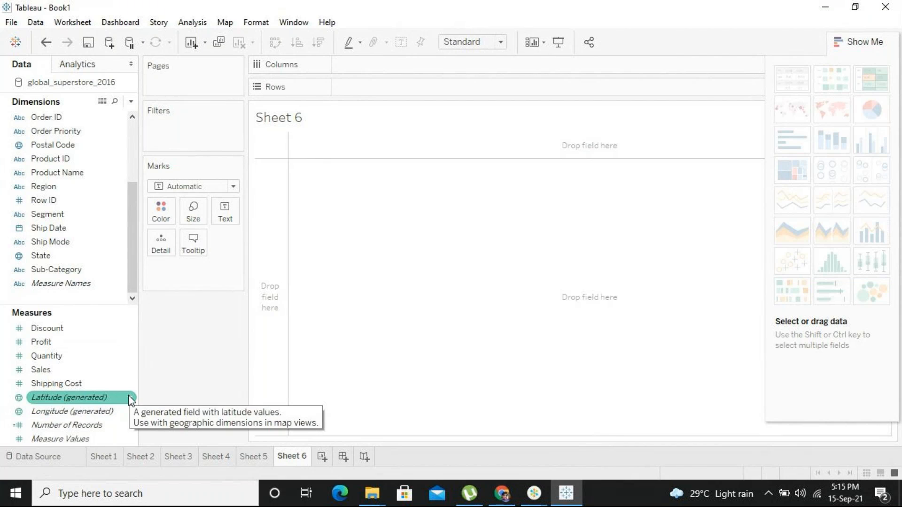
left_click(132, 388)
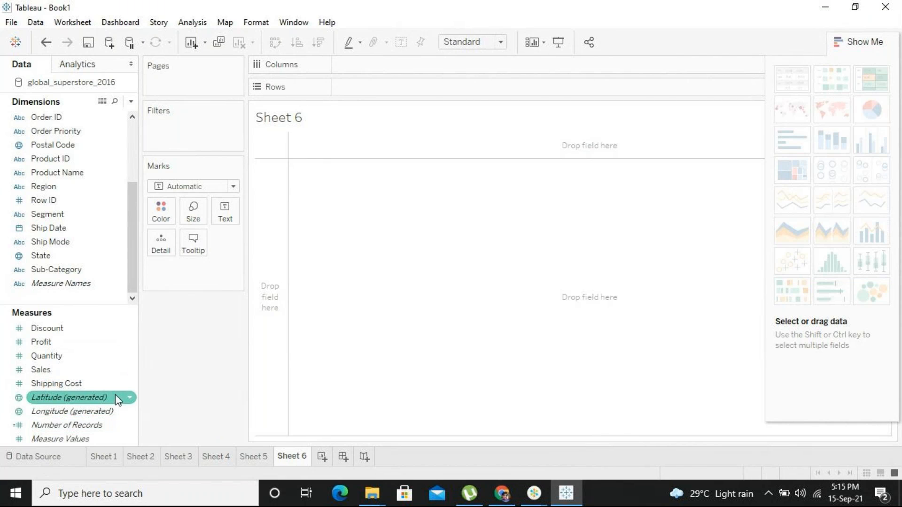
left_click_drag(134, 253, 142, 181)
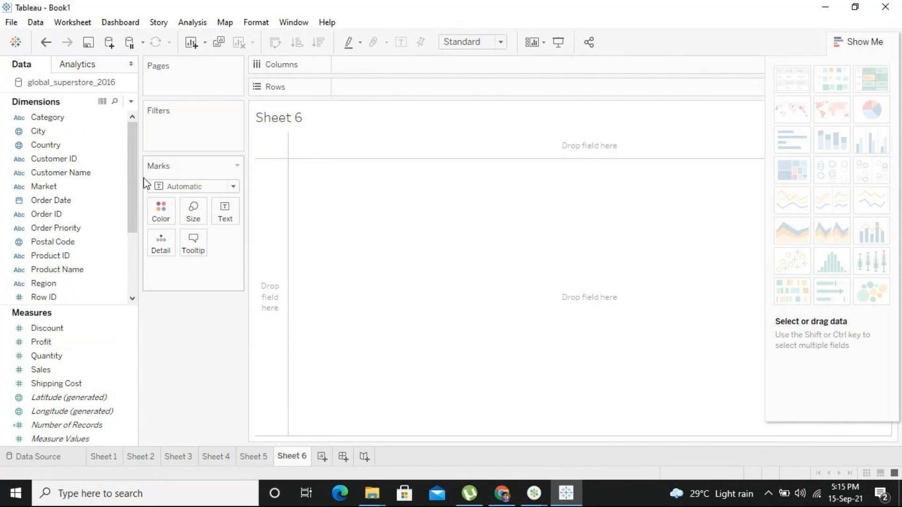
Step: Chart Sales by State, with State in the columns and Sales in the rows
left_click(131, 241)
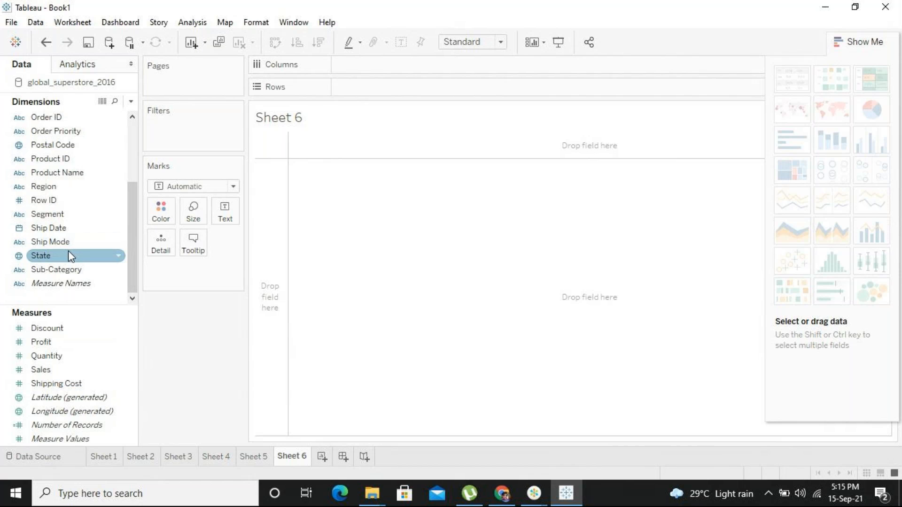
left_click_drag(68, 256, 396, 72)
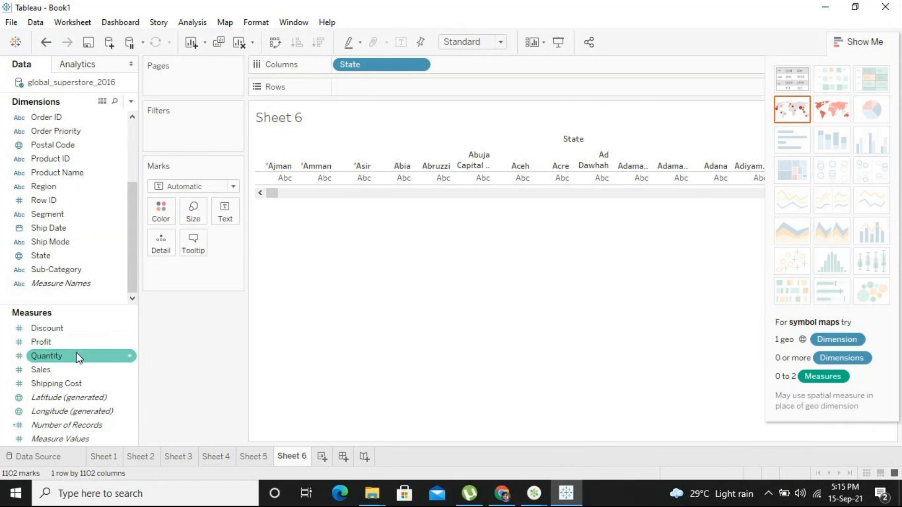
left_click(78, 371)
left_click_drag(78, 371, 564, 93)
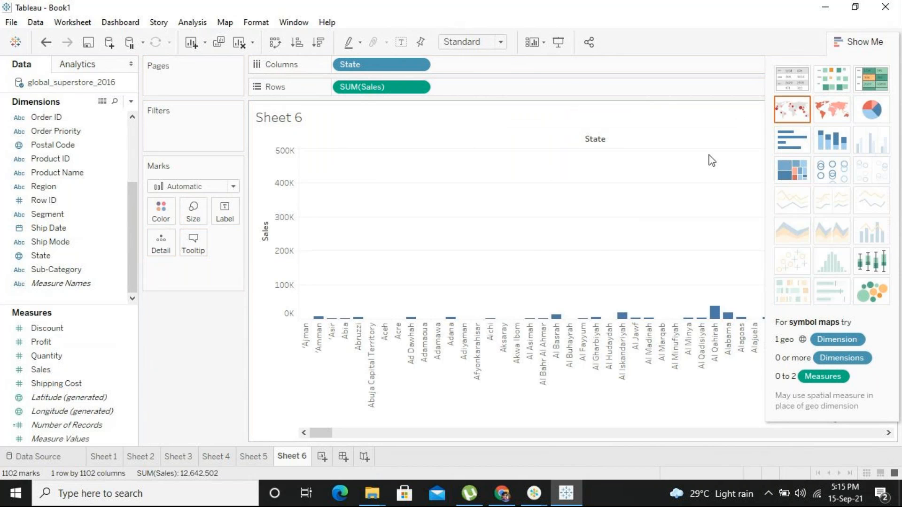
Step: Try the Map mark type on the Sales by State chart and undo it
left_click(202, 187)
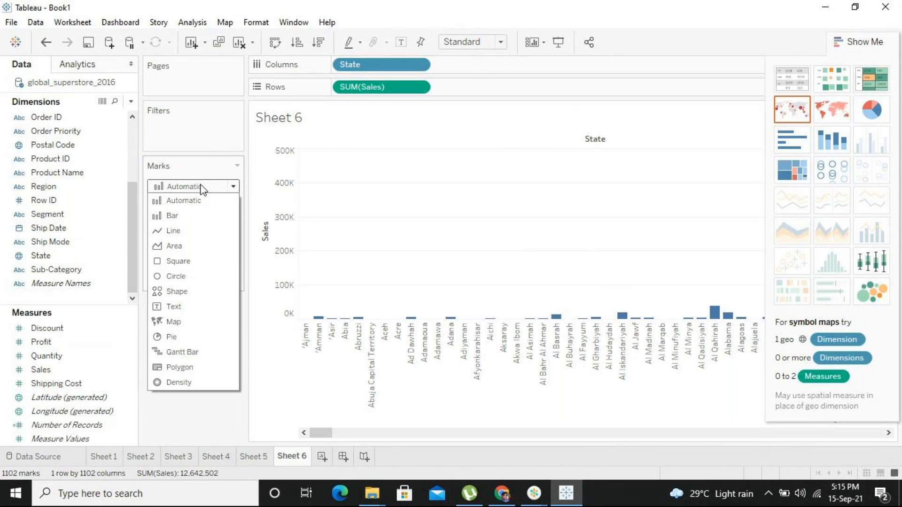
left_click(184, 322)
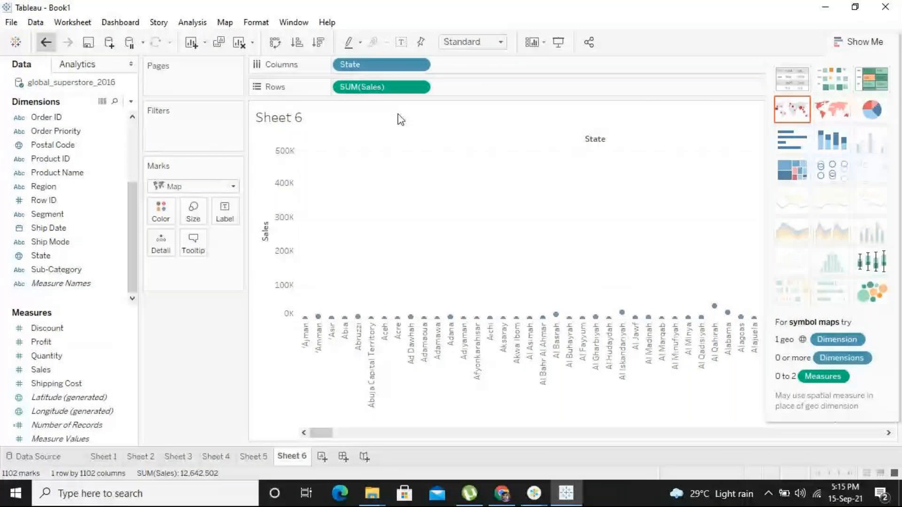
key("ctrl+z")
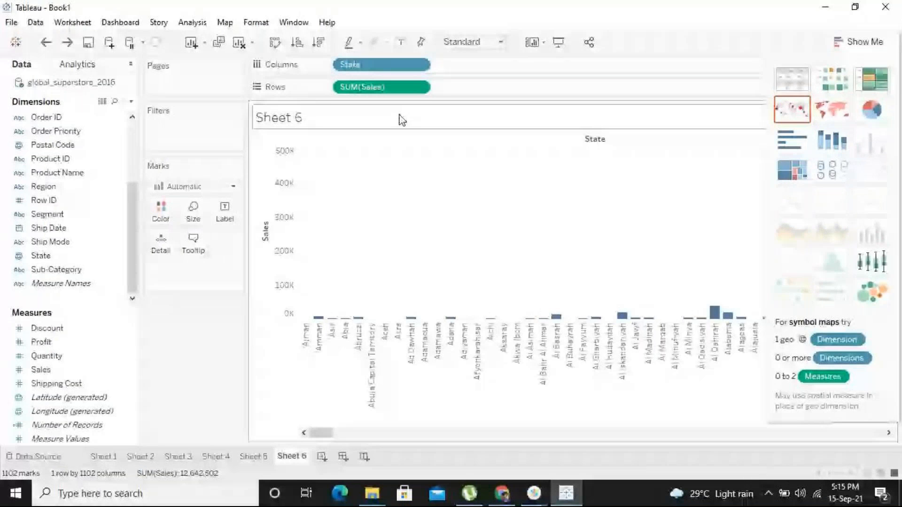
Step: Convert the Sales by State chart to a symbol map, compare it with a filled map, and return to the symbol map
left_click(807, 118)
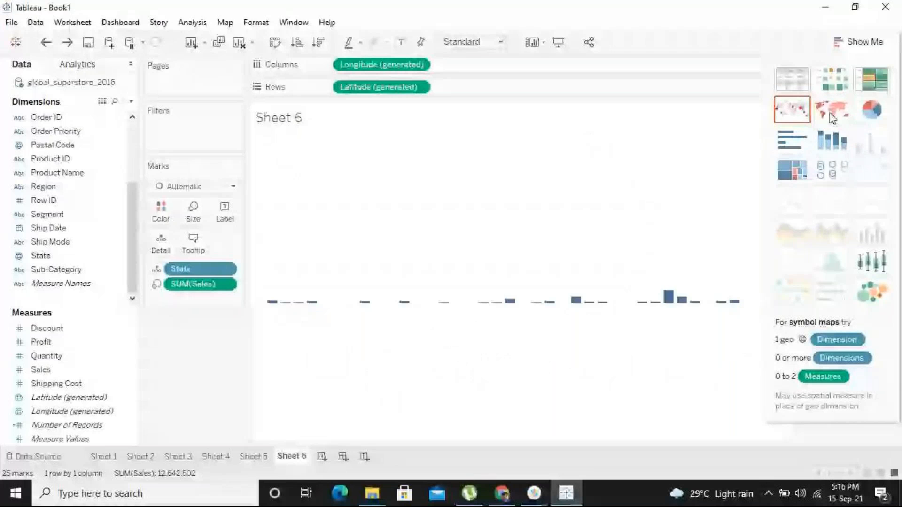
left_click(831, 118)
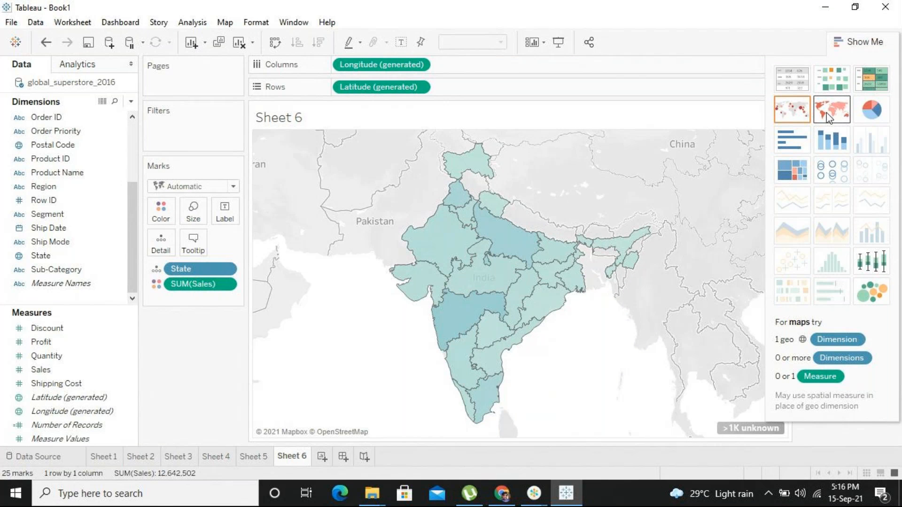
left_click(792, 109)
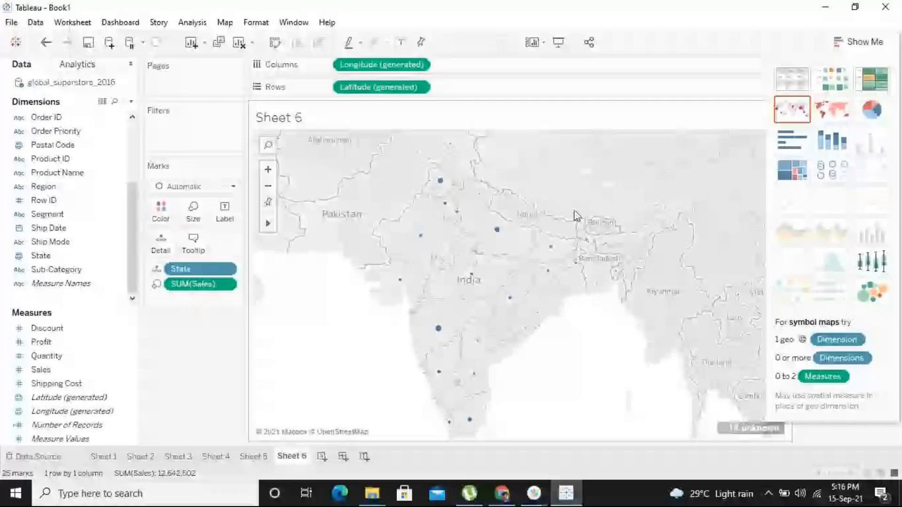
Step: Enlarge the circles on the Sales symbol map and label them with State
left_click(193, 211)
left_click_drag(246, 244, 264, 245)
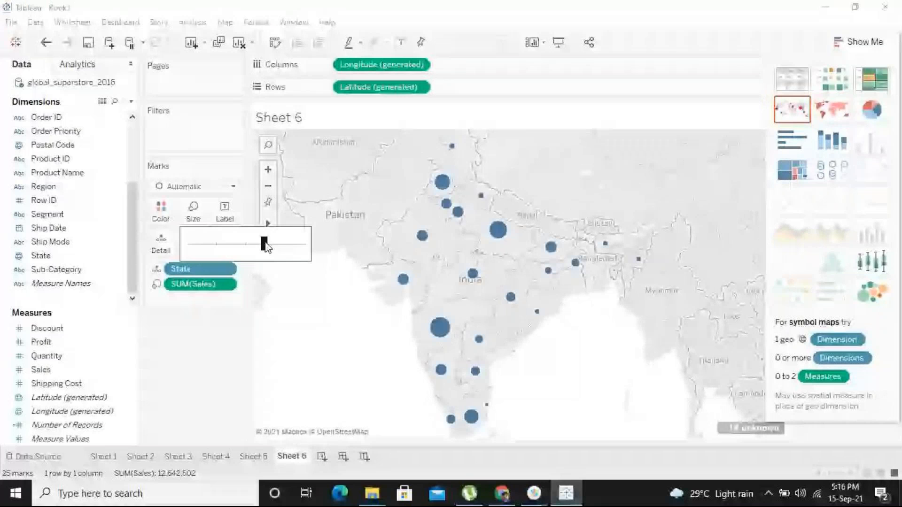
left_click_drag(265, 245, 274, 244)
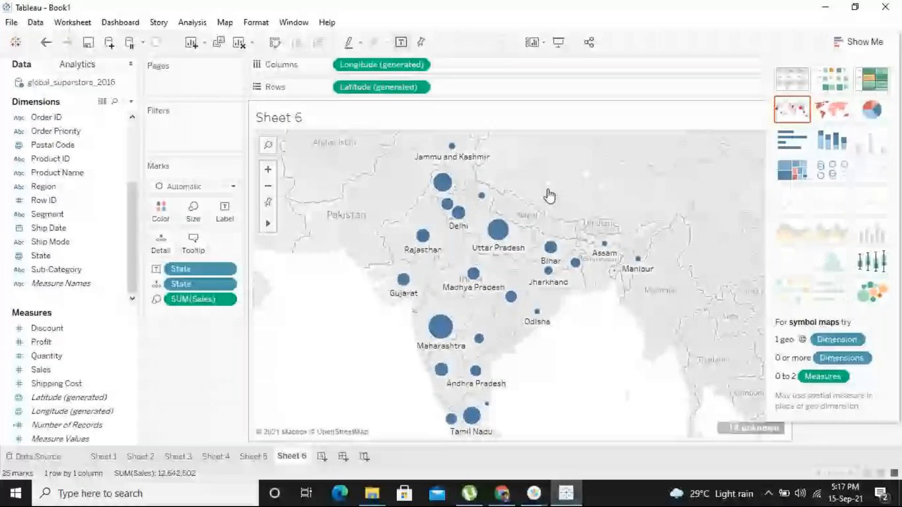
Step: Change Sales by State to a filled map and label the regions with State
left_click(819, 114)
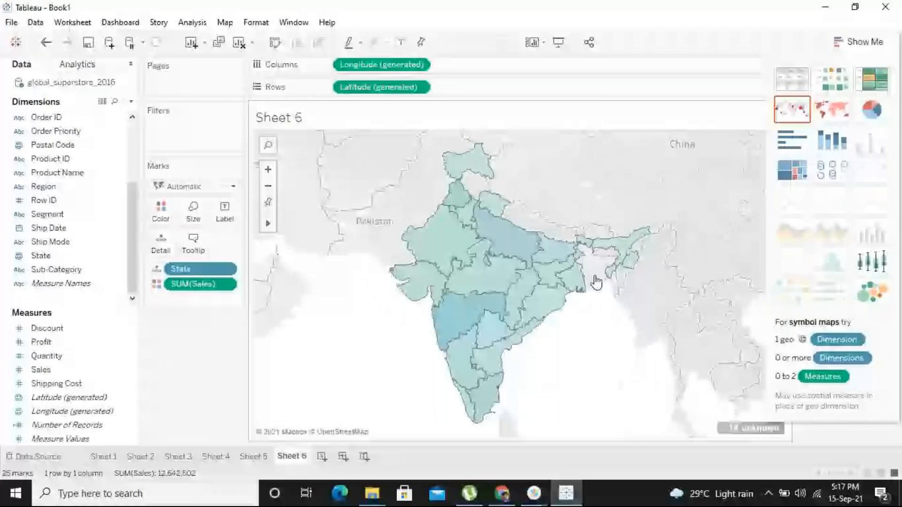
mouse_move(435, 288)
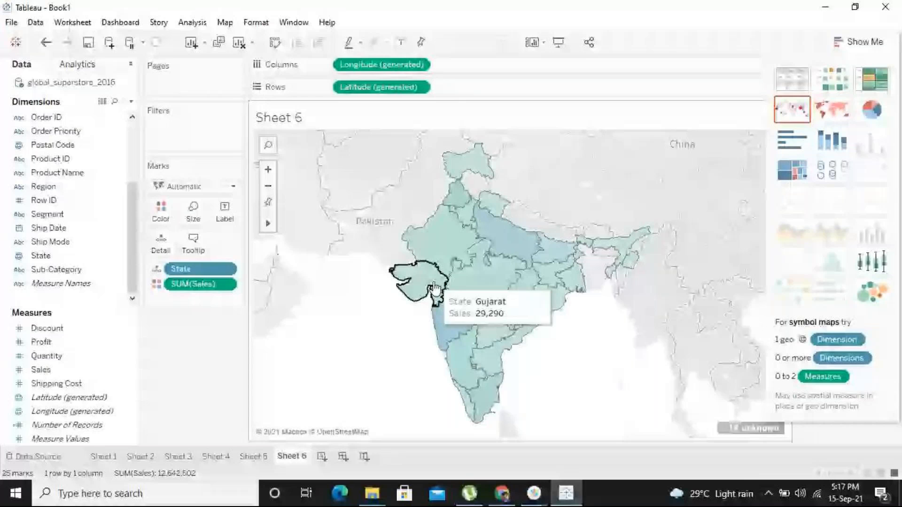
left_click_drag(47, 256, 225, 212)
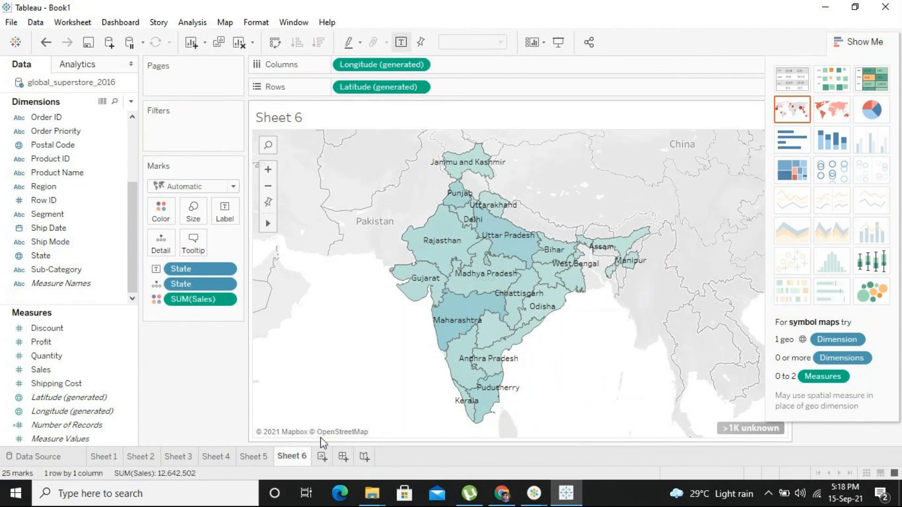
Step: Add another worksheet and plot State on it as a symbol map
left_click(322, 457)
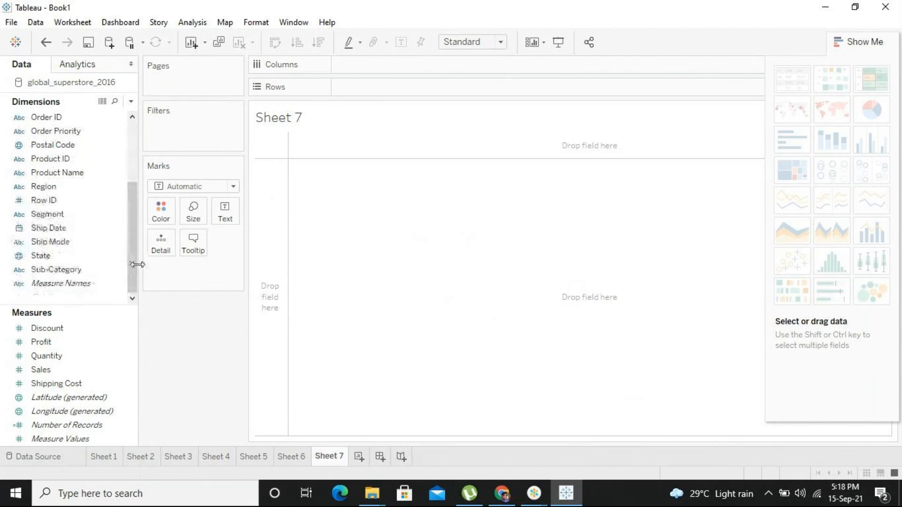
left_click(69, 258)
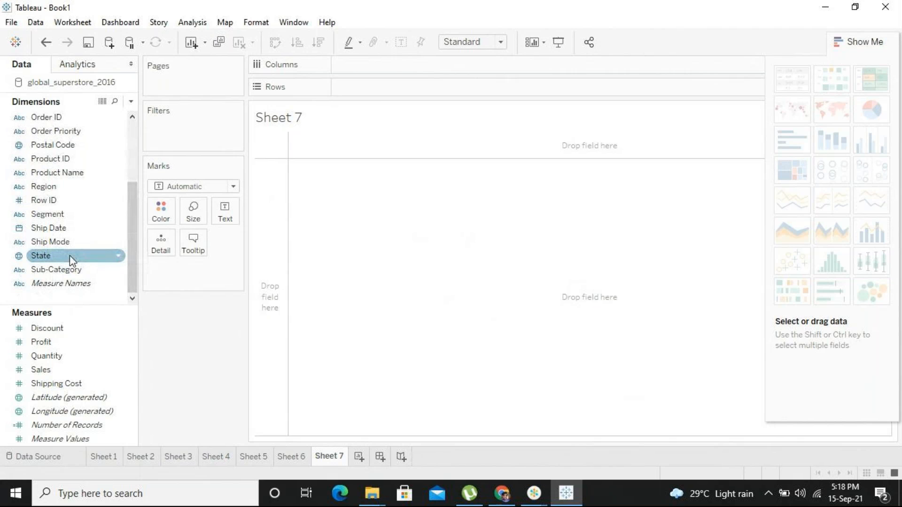
double_click(70, 255)
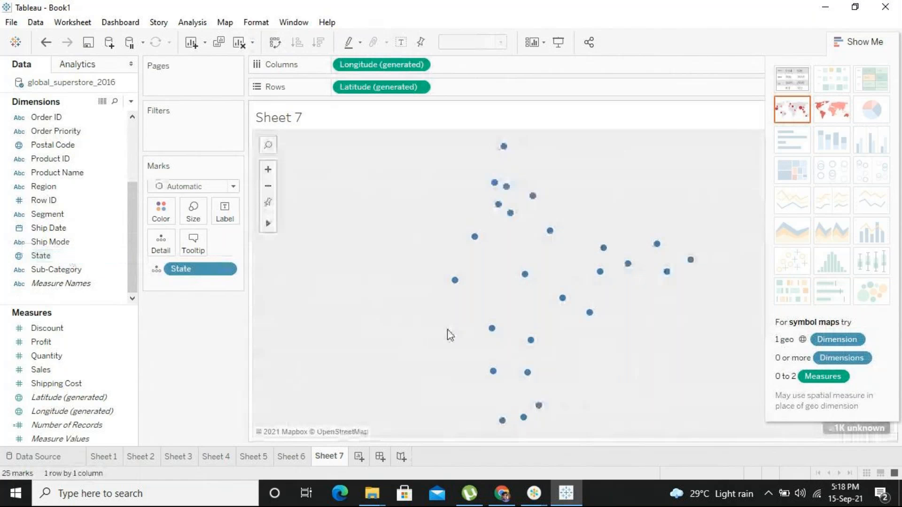
mouse_move(470, 236)
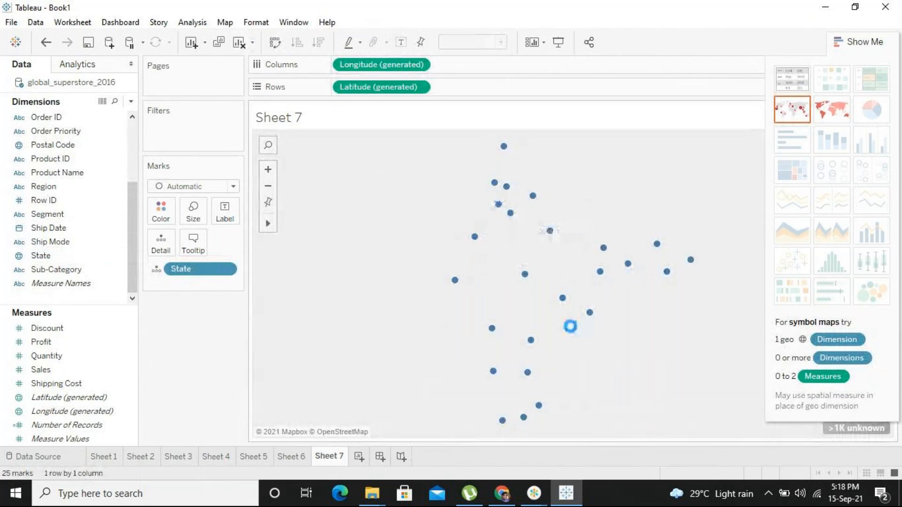
Step: Color the State map by Profit and hide the chart type suggestions to reveal the color legend
mouse_move(512, 413)
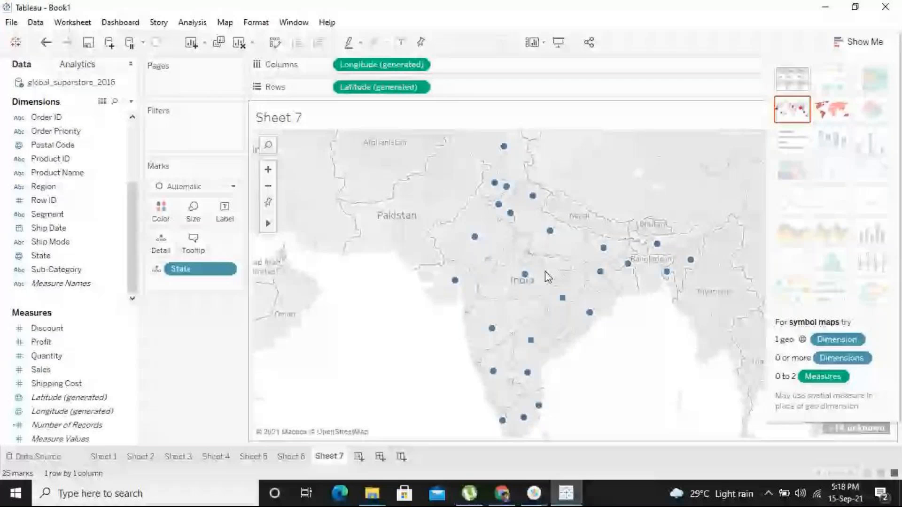
left_click(118, 342)
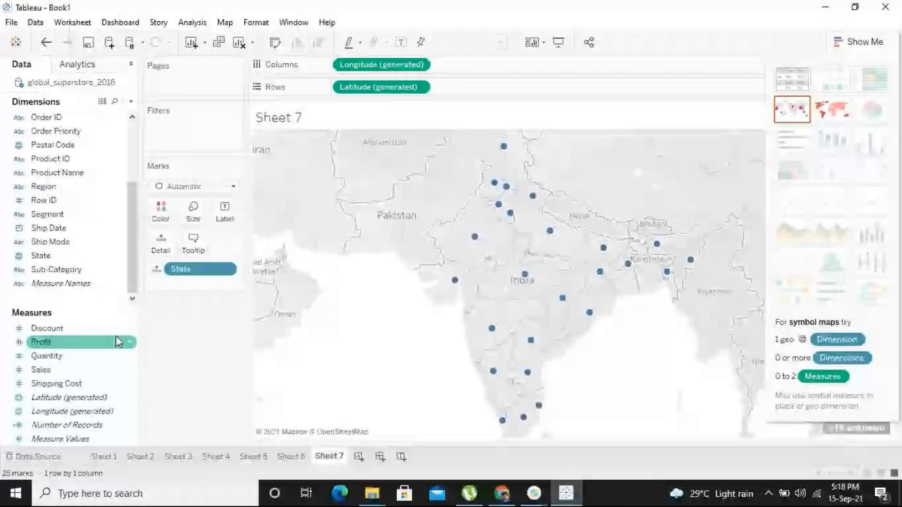
left_click(119, 341)
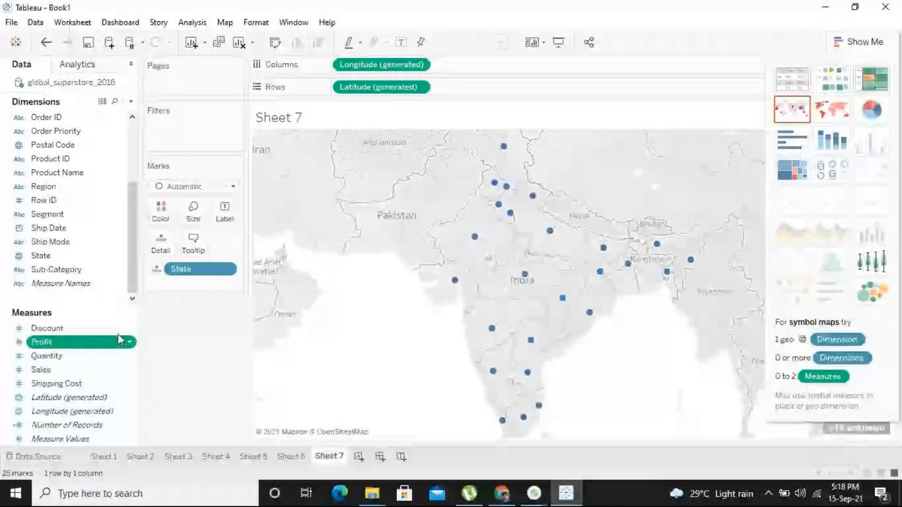
left_click_drag(119, 341, 162, 212)
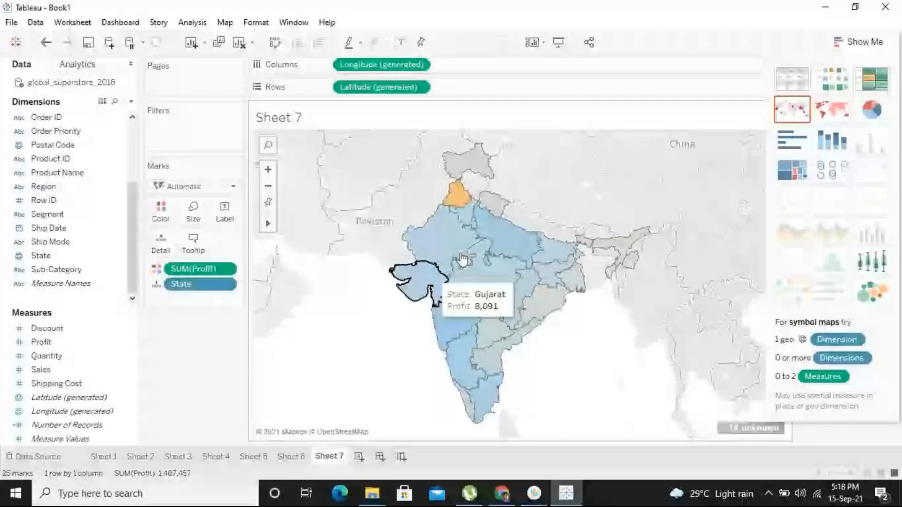
left_click(859, 43)
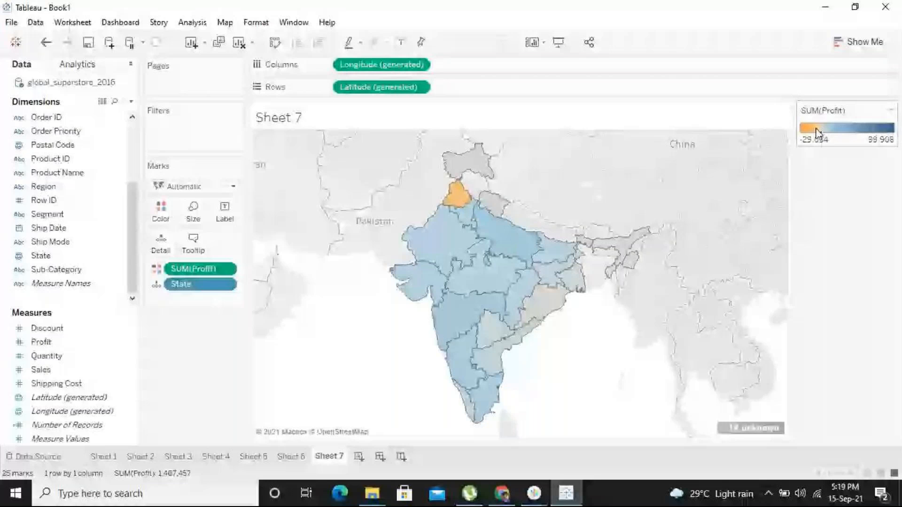
mouse_move(522, 256)
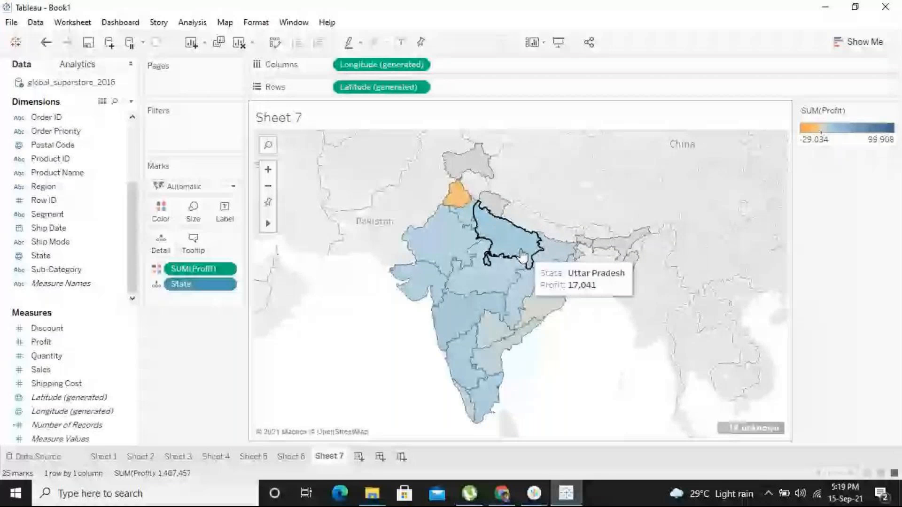
mouse_move(460, 324)
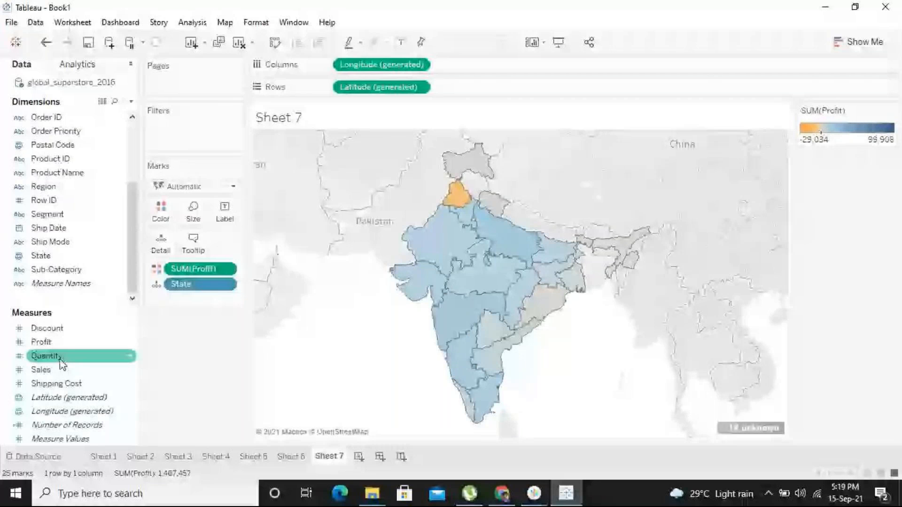
Step: Label each region of the Profit map with its State name and Sales
left_click_drag(41, 256, 231, 215)
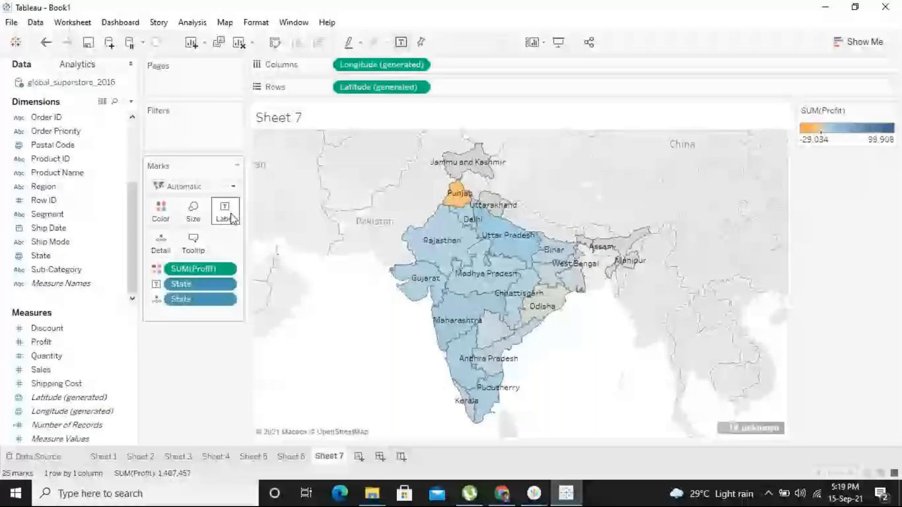
left_click(42, 371)
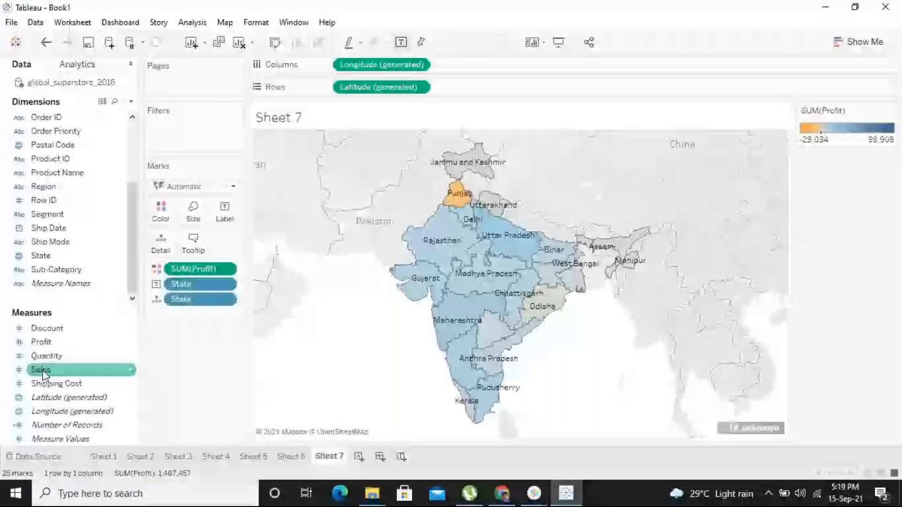
left_click_drag(42, 371, 231, 222)
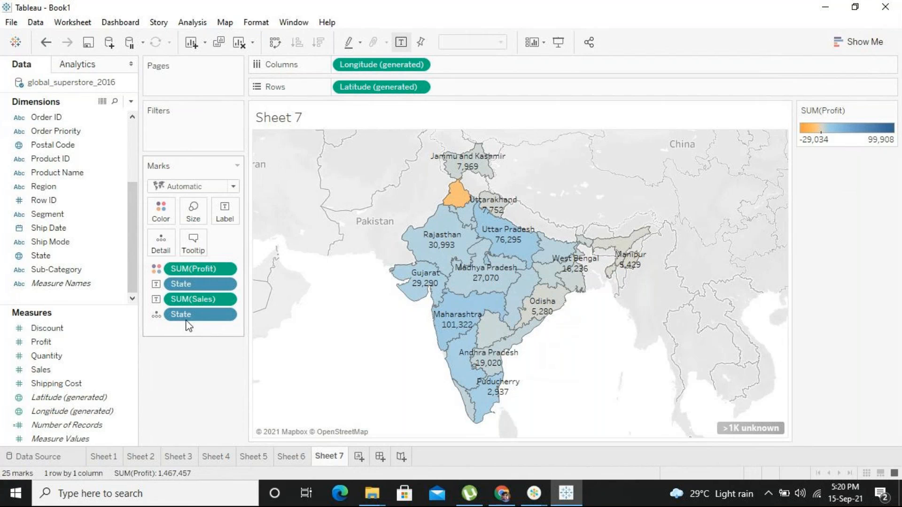
Step: Remove the duplicate State detail field and the Sales label field from the India map's marks
left_click_drag(183, 317, 190, 398)
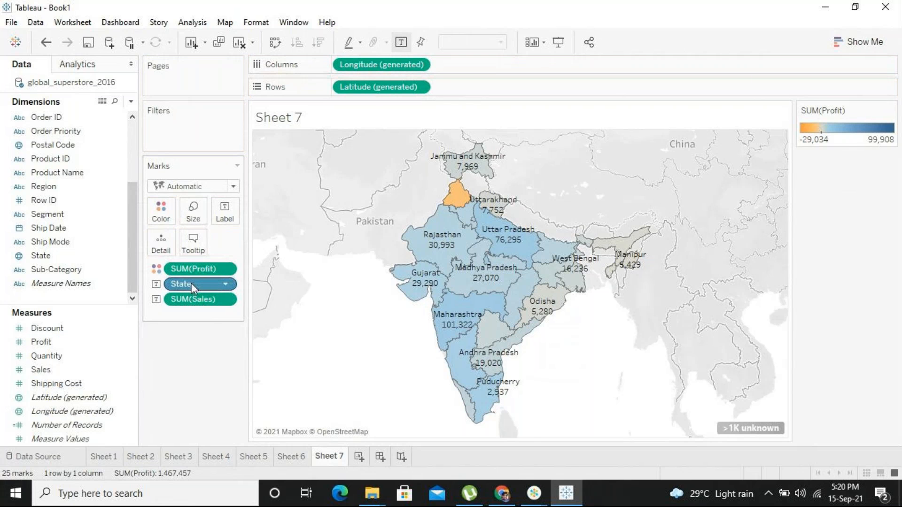
left_click_drag(191, 283, 202, 376)
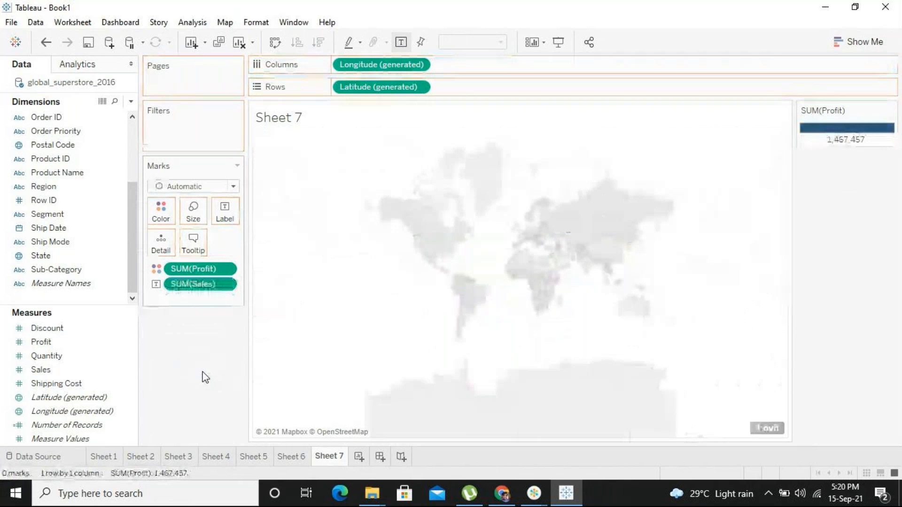
key("ctrl+z")
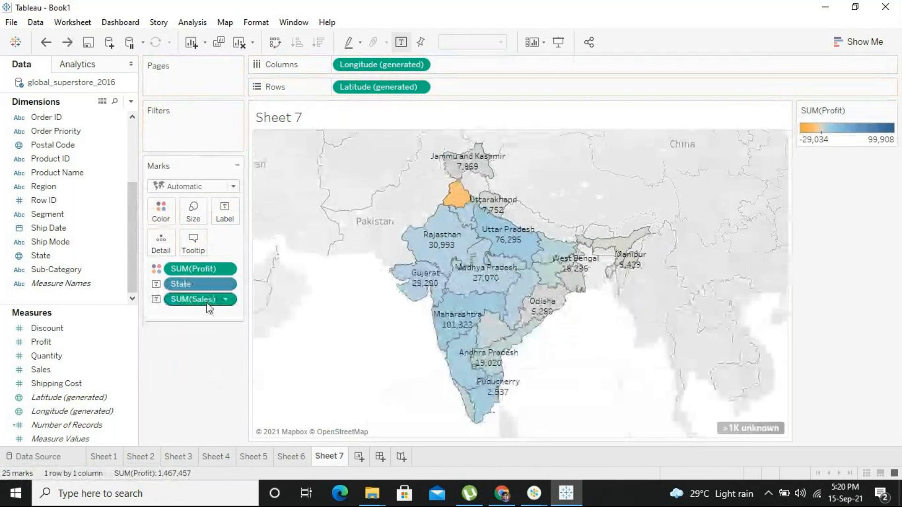
left_click_drag(208, 306, 211, 364)
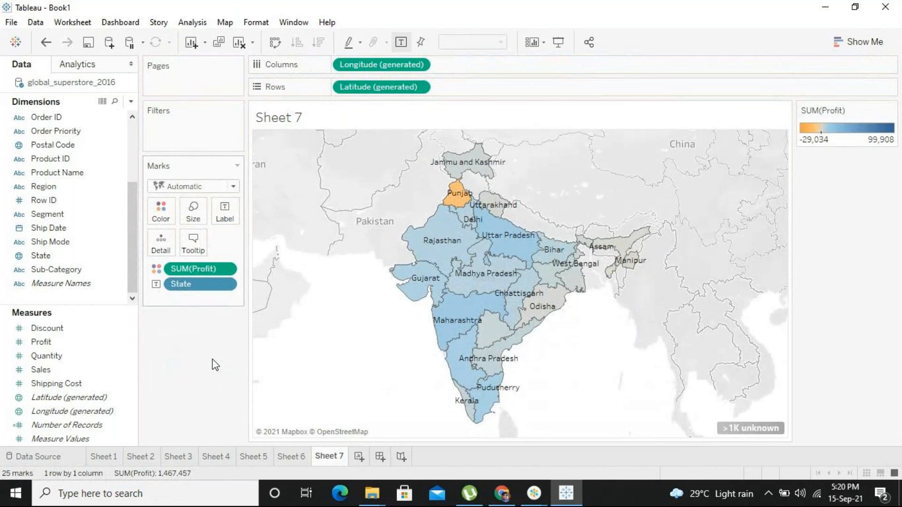
Step: Hide the state name labels on the map and show them again
mouse_move(465, 174)
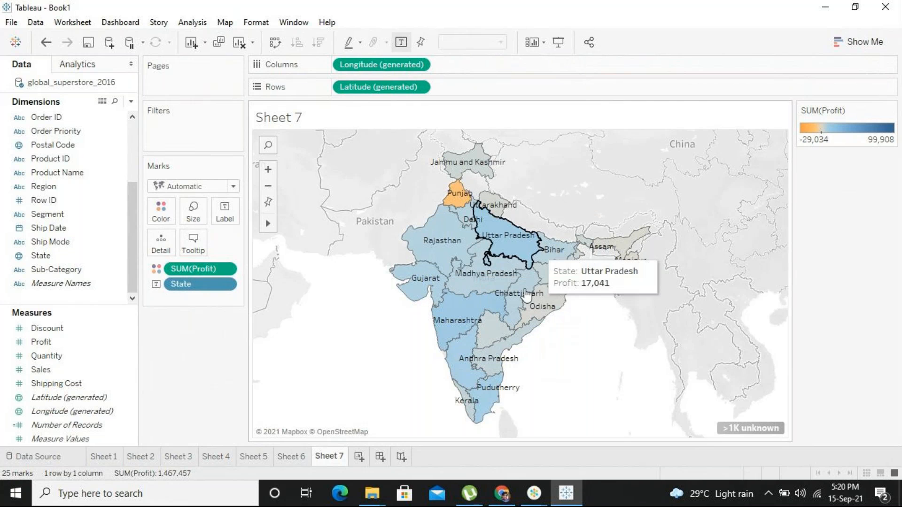
left_click(400, 43)
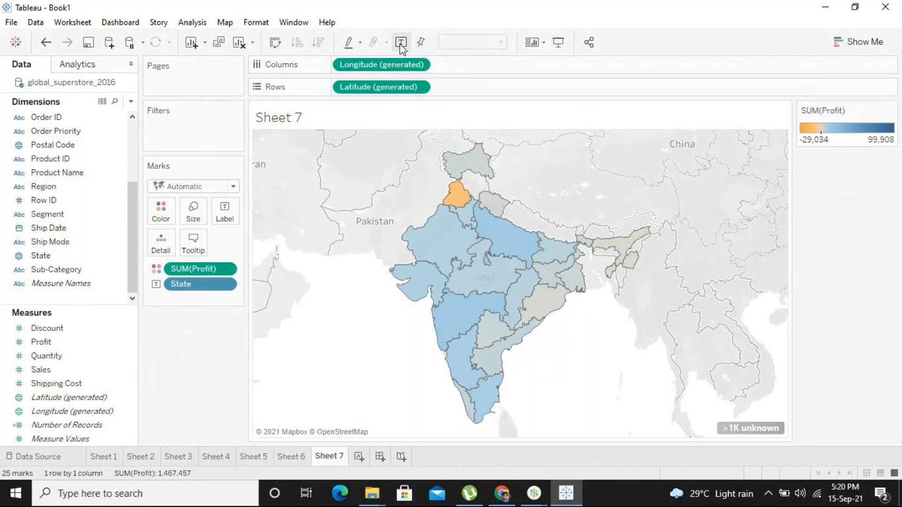
left_click(400, 43)
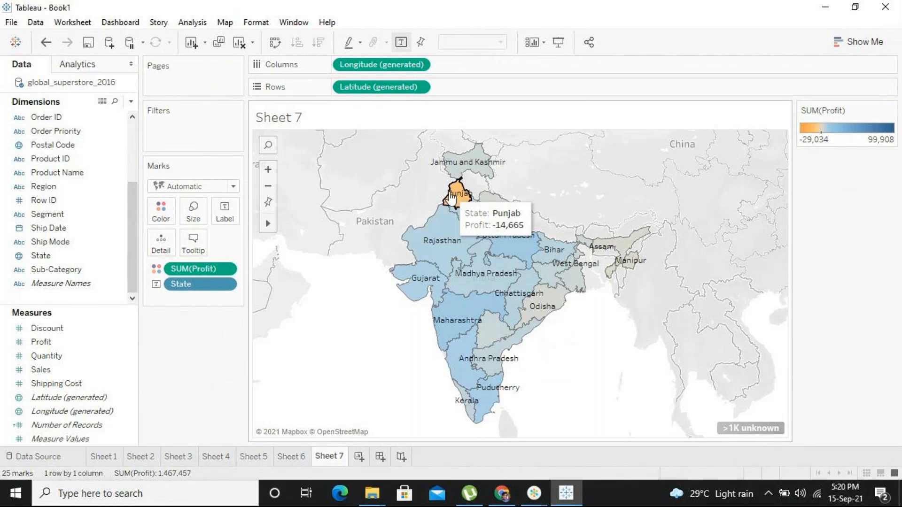
Step: Add a new worksheet after Sheet 7
left_click(359, 457)
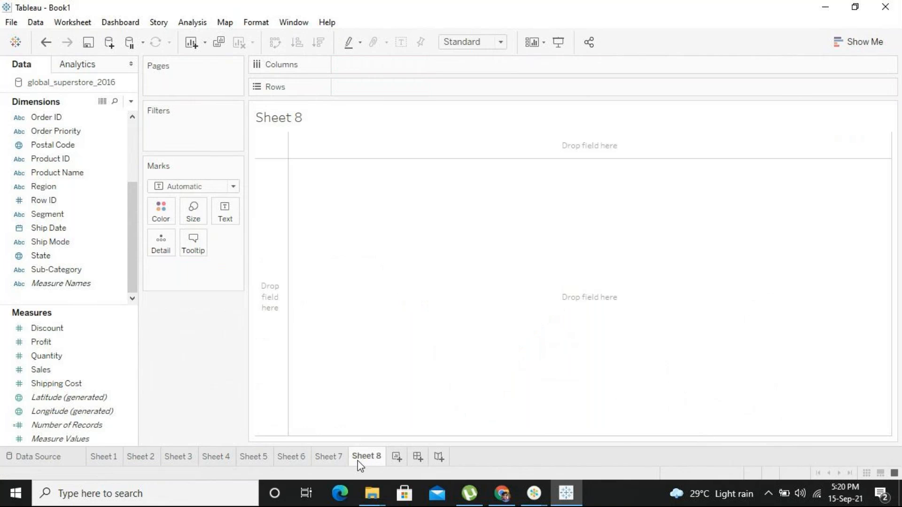
left_click_drag(133, 280, 130, 256)
double_click(55, 373)
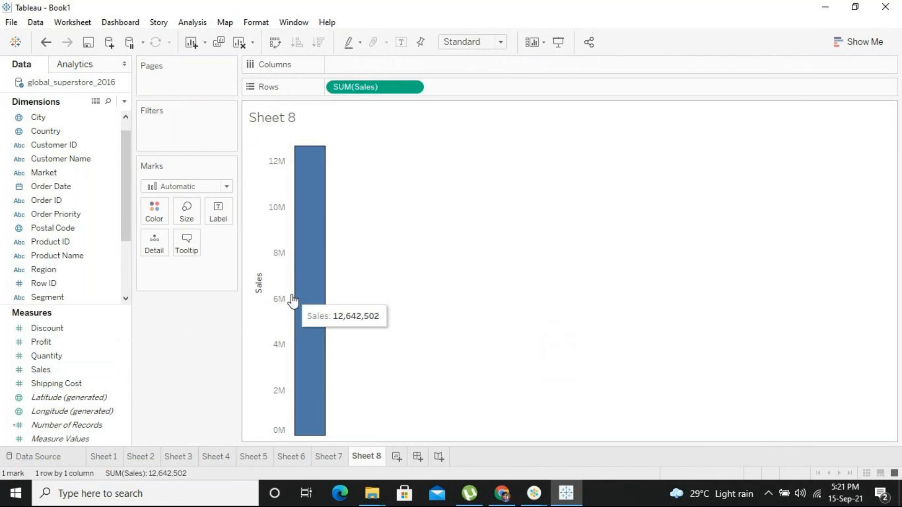
left_click(867, 47)
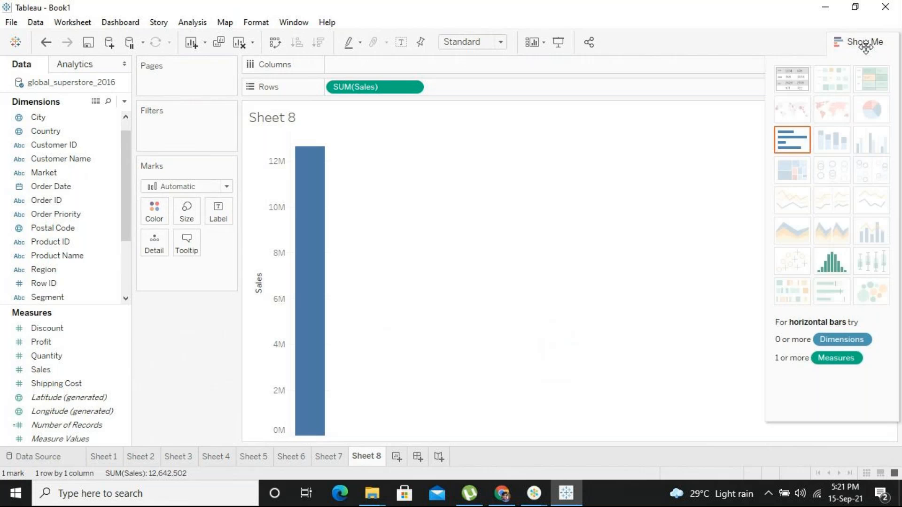
left_click_drag(371, 88, 279, 317)
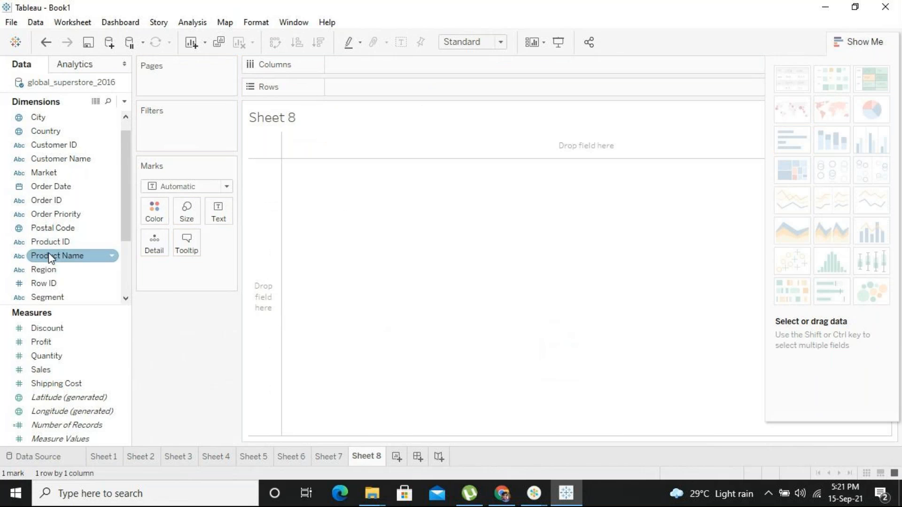
Step: Place the State dimension on the empty view to plot the states as a symbol map
scroll(126, 260, "down", 2)
left_click(81, 257)
left_click_drag(80, 257, 501, 263)
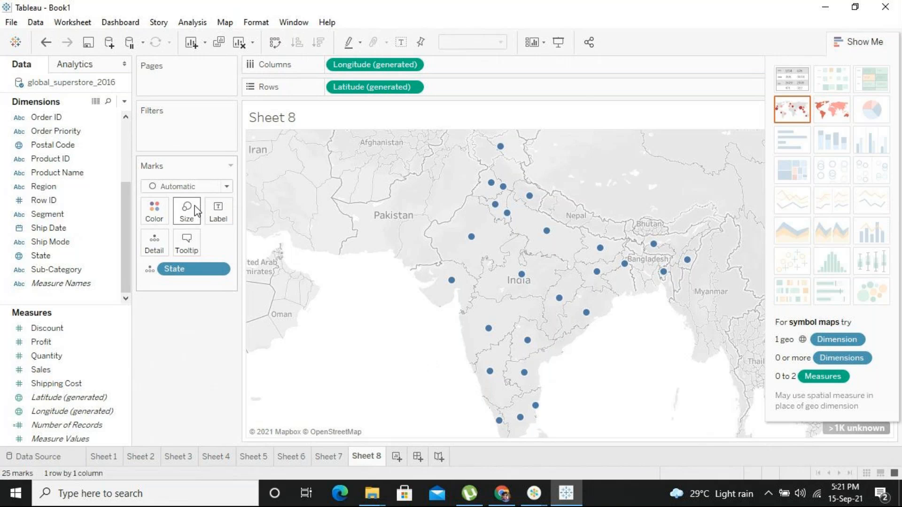
left_click(227, 187)
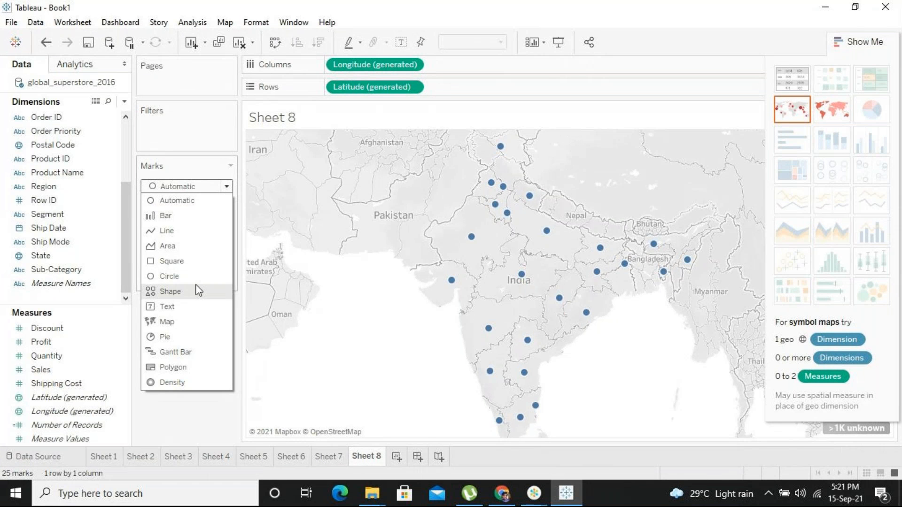
left_click(192, 407)
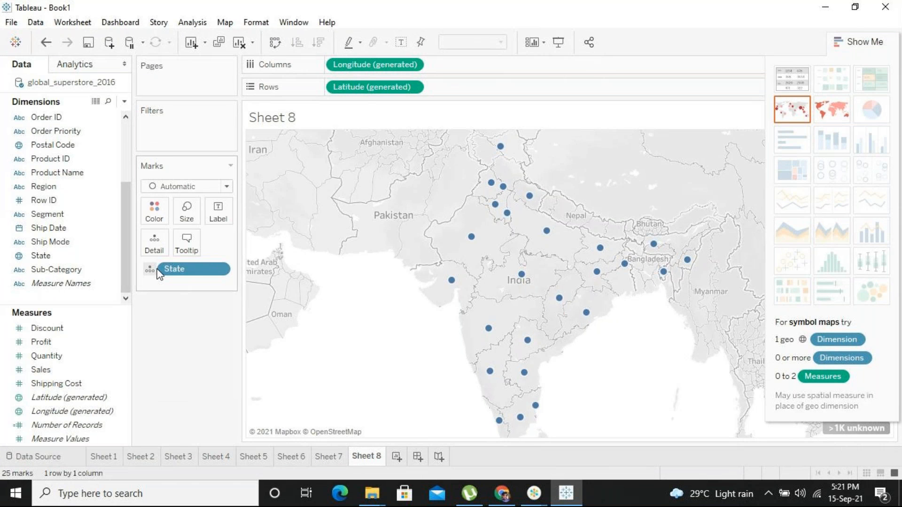
left_click(218, 270)
left_click(218, 270)
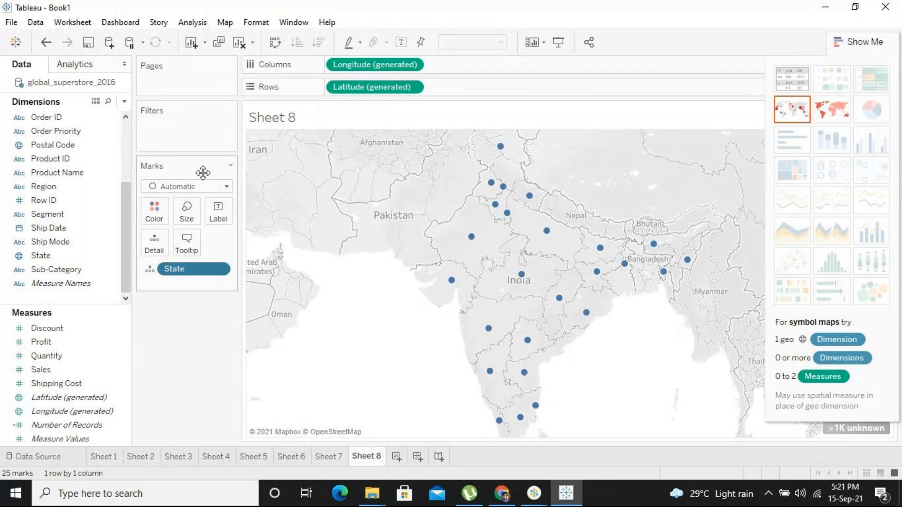
Step: Try the Square mark type on the symbol map, and set the mark type to Shape
left_click(227, 186)
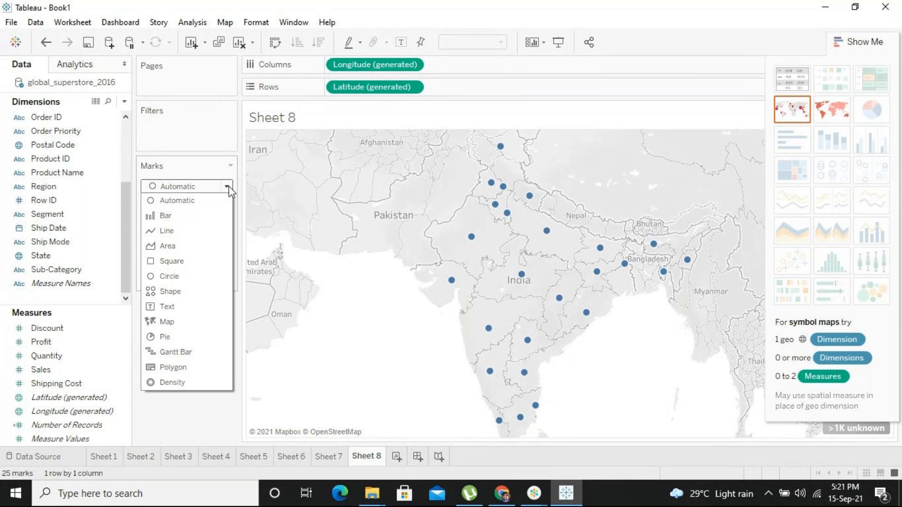
left_click(198, 260)
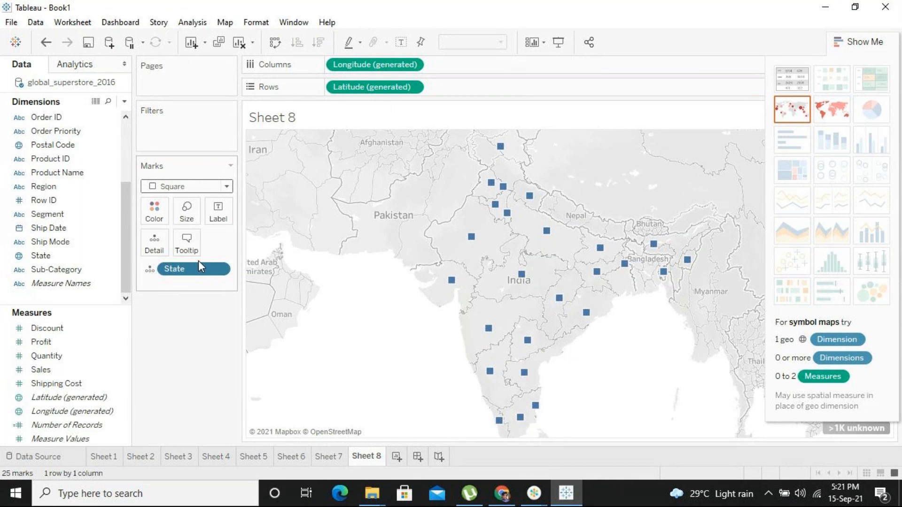
left_click(228, 187)
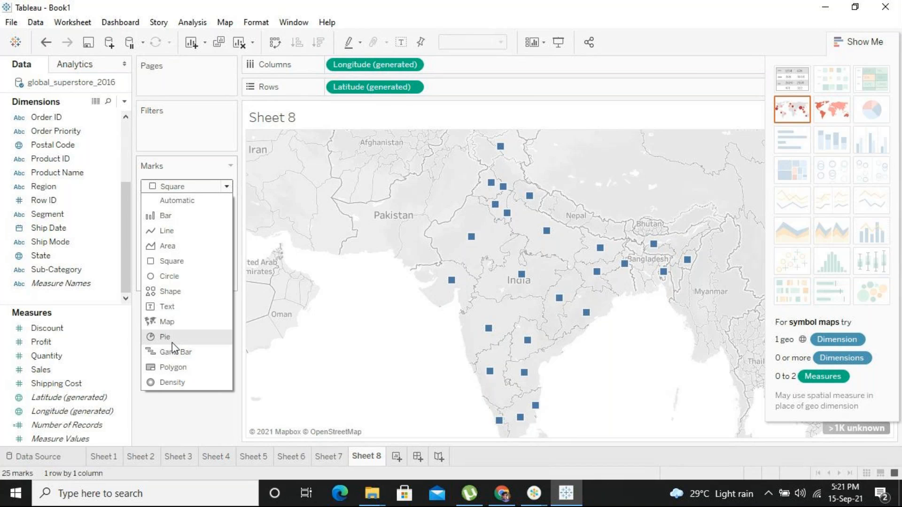
left_click(175, 293)
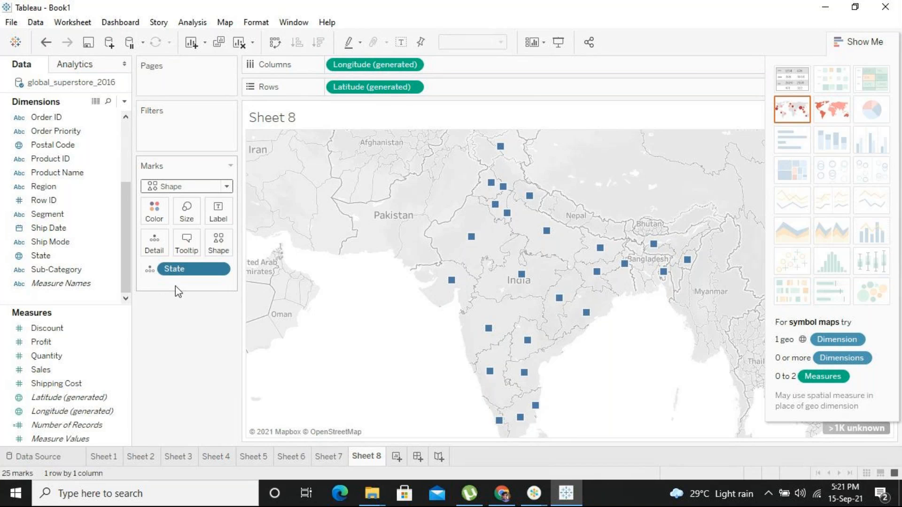
left_click(215, 187)
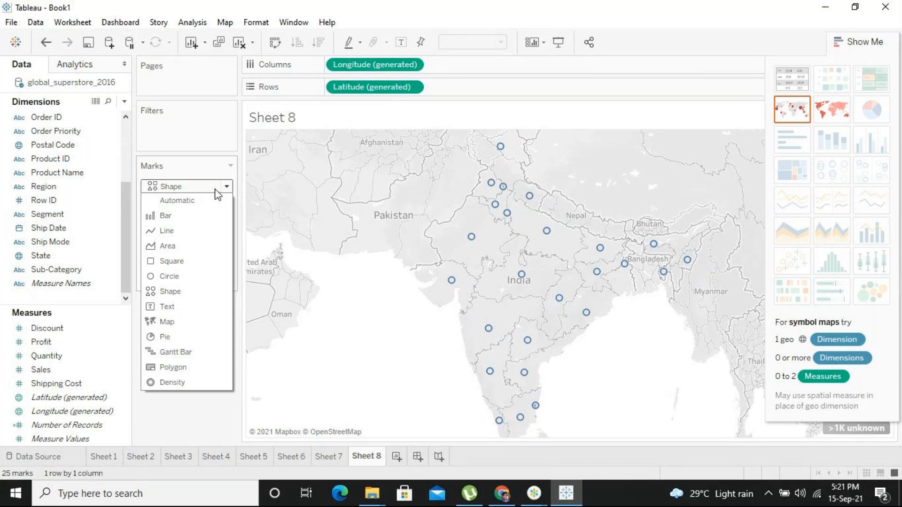
left_click(229, 402)
Step: Try several symbols for the state marks, including the open square, the right-pointing triangle and the asterisk
left_click(219, 243)
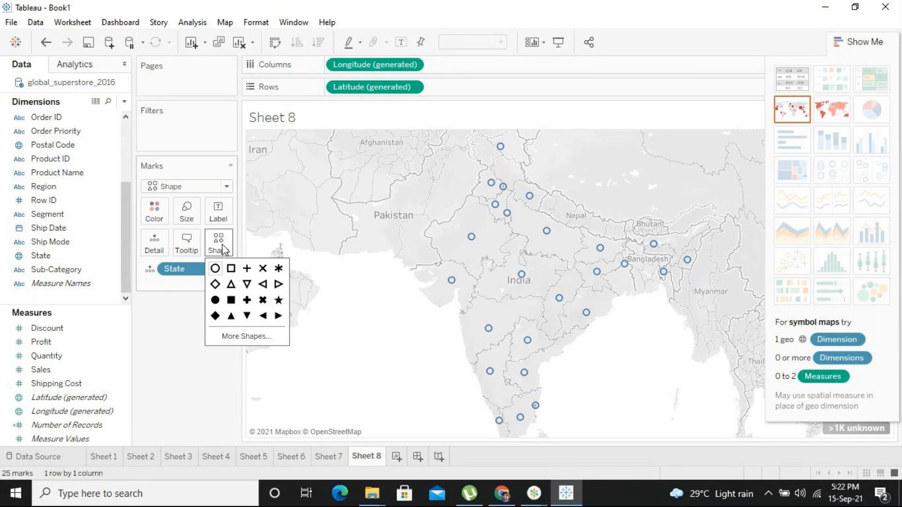
left_click(233, 270)
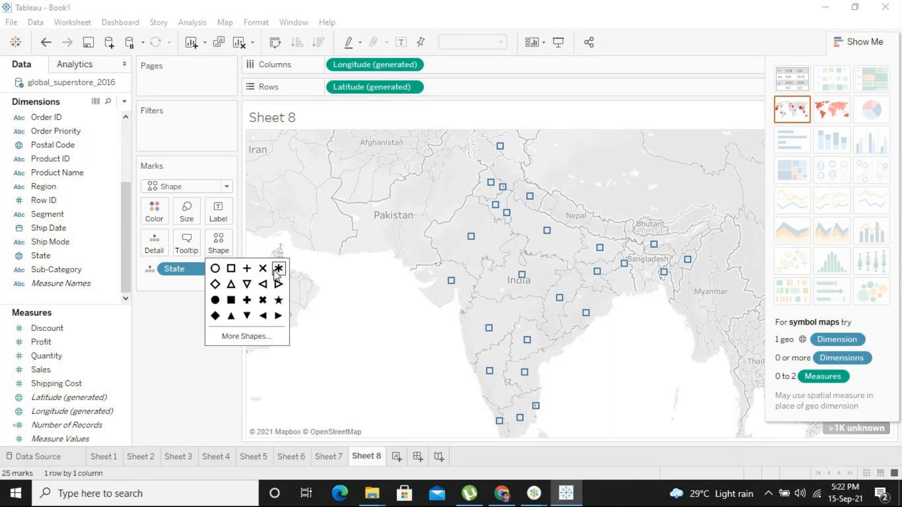
left_click(278, 284)
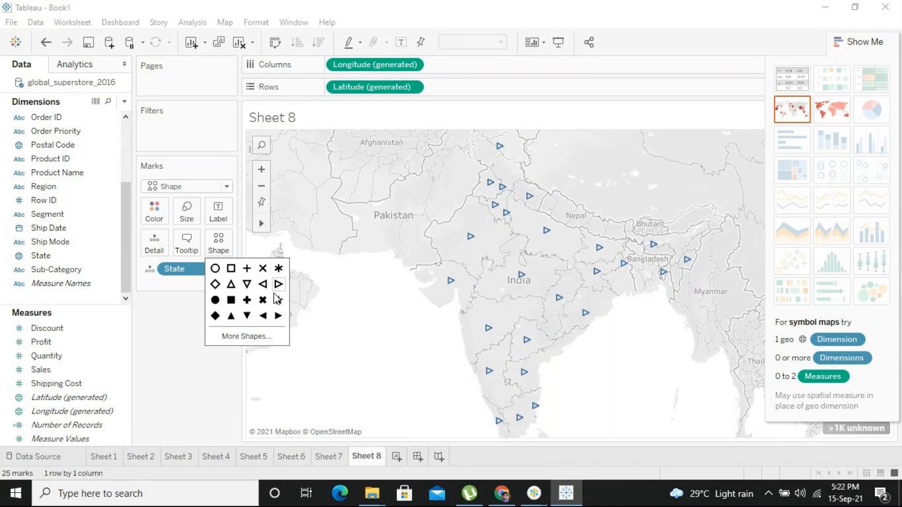
left_click(262, 303)
left_click(280, 271)
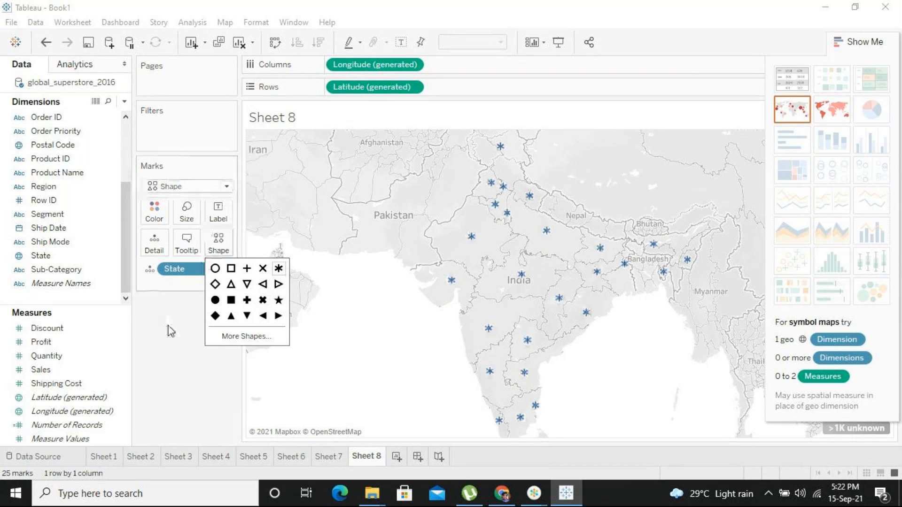
Step: Enlarge the state marks slightly and change their symbol to the filled X
left_click(187, 210)
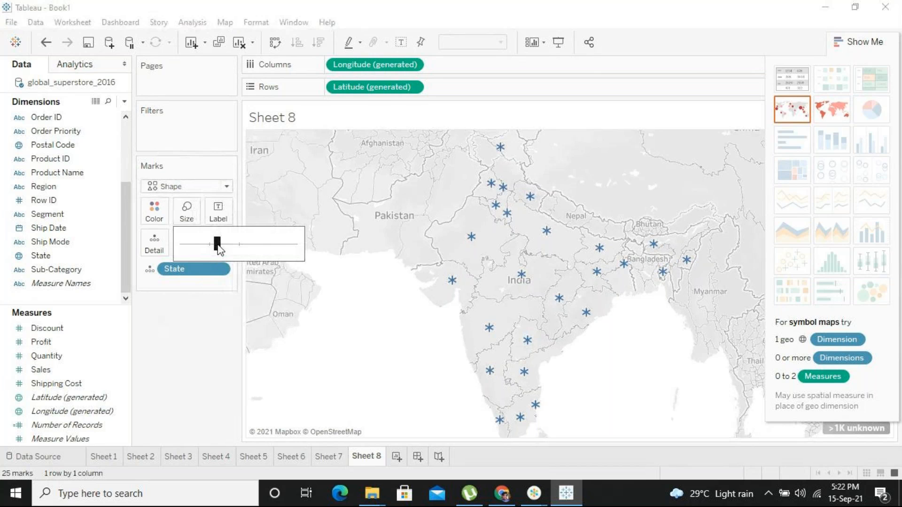
left_click(201, 334)
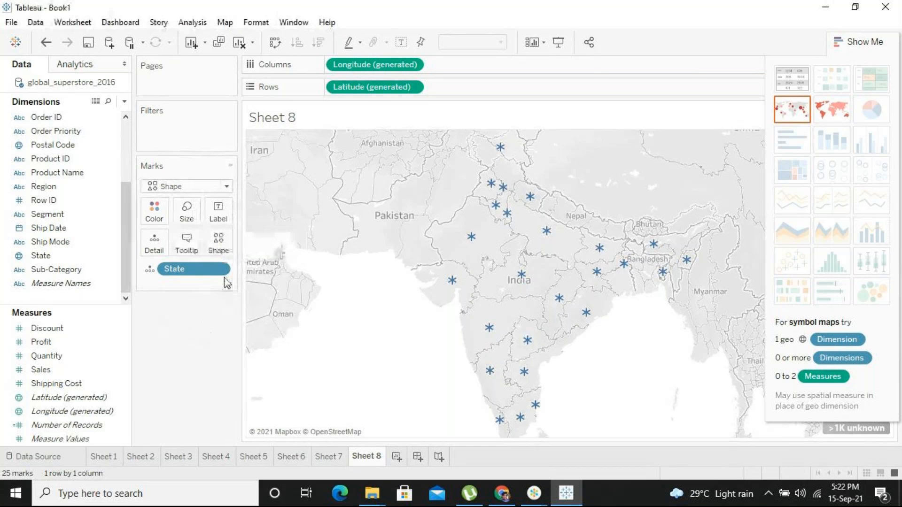
left_click(225, 252)
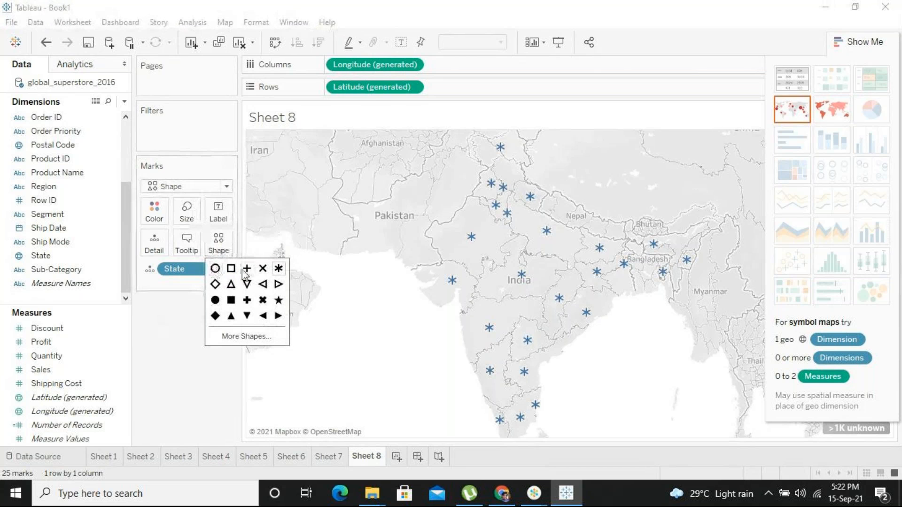
left_click(263, 300)
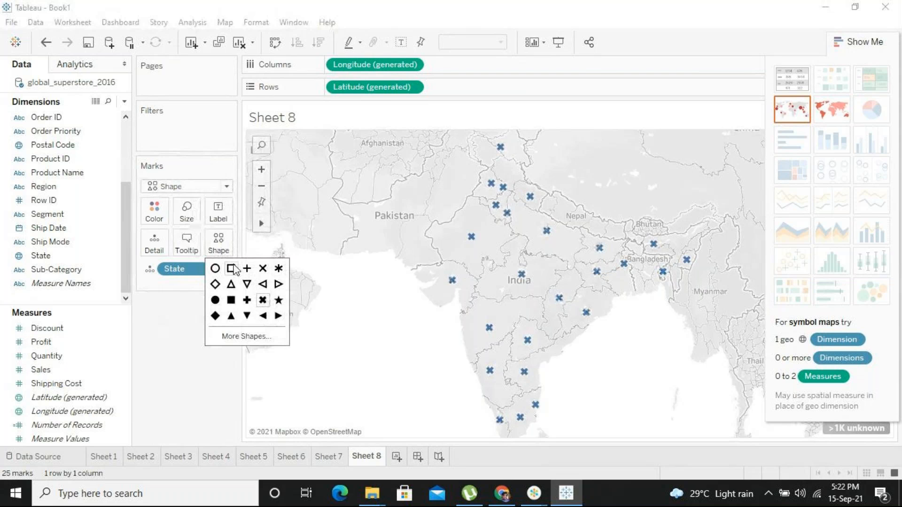
left_click(151, 408)
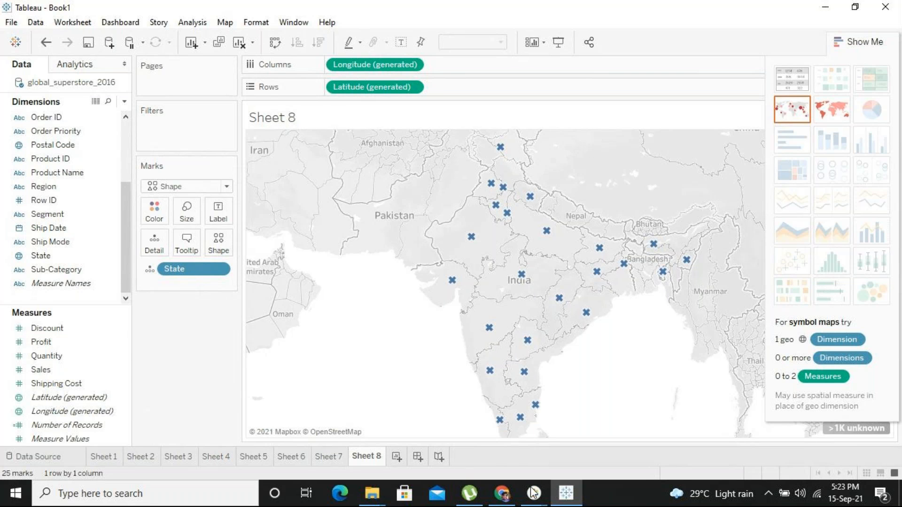
Step: Add another blank worksheet after Sheet 8
mouse_move(533, 495)
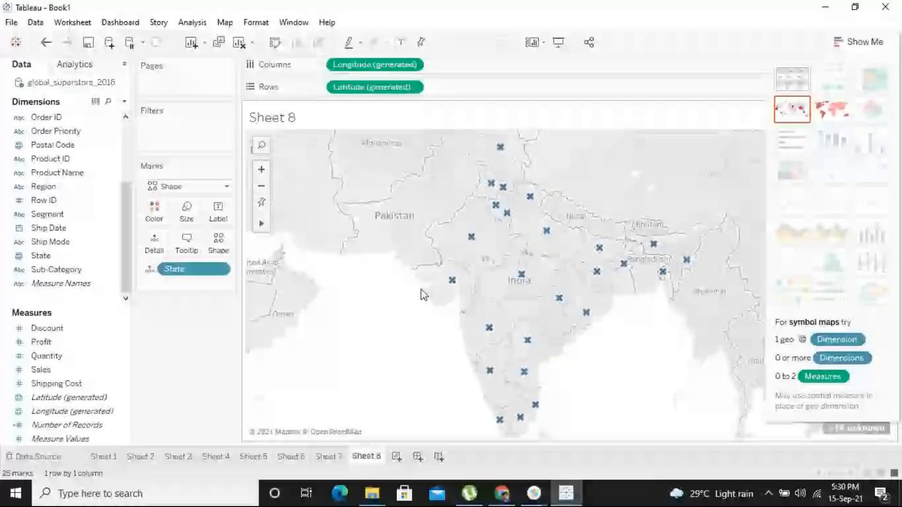
key("ctrl+m")
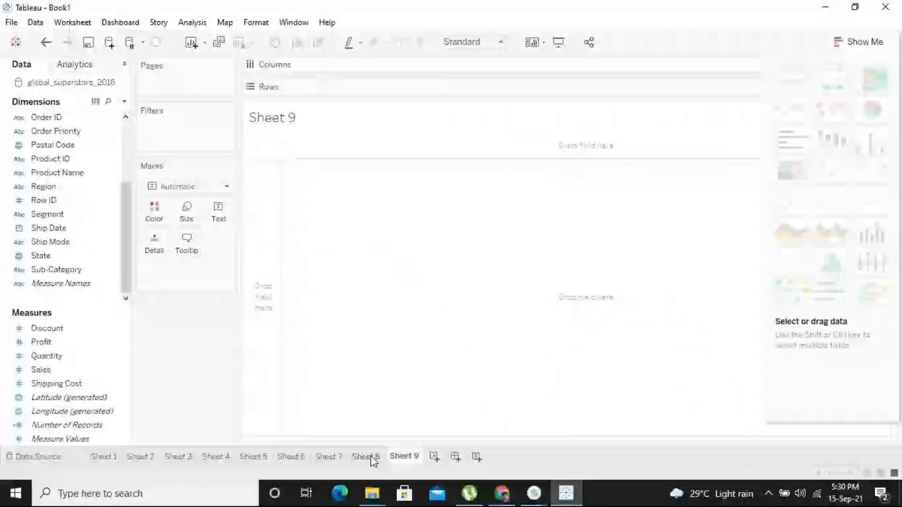
Step: Return to Sheet 7, add Sales to the map marks as a detail, and view Rajasthan's tooltip
left_click(335, 457)
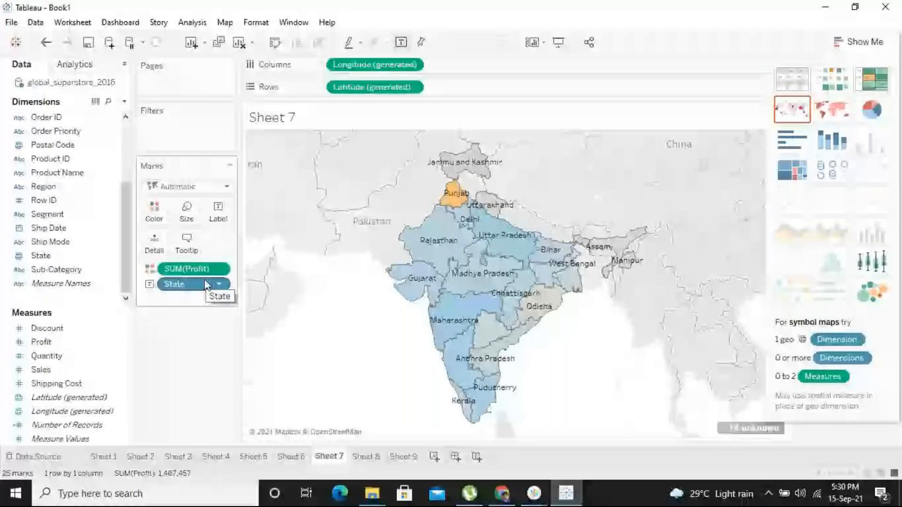
left_click(858, 42)
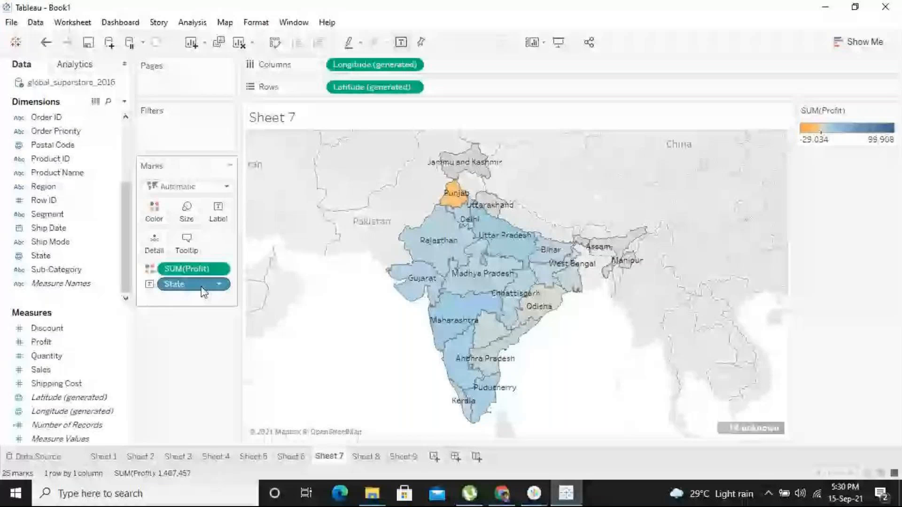
double_click(55, 371)
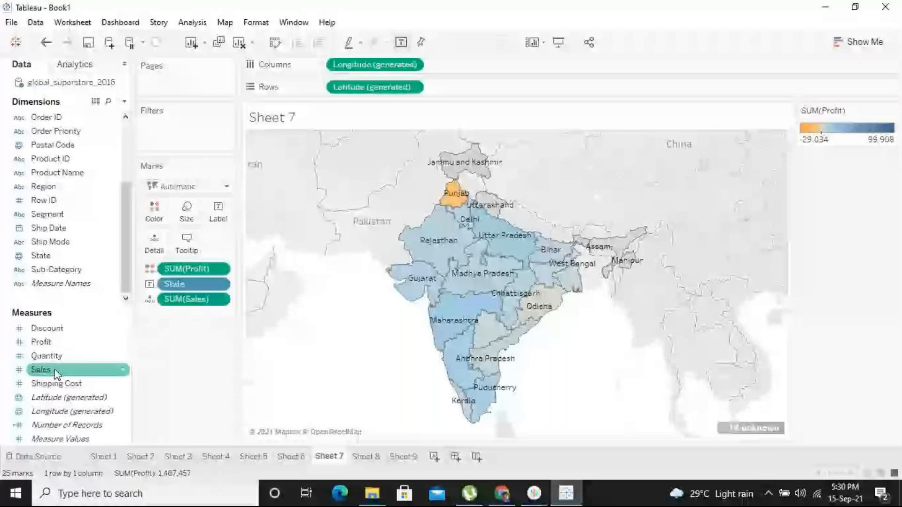
mouse_move(449, 239)
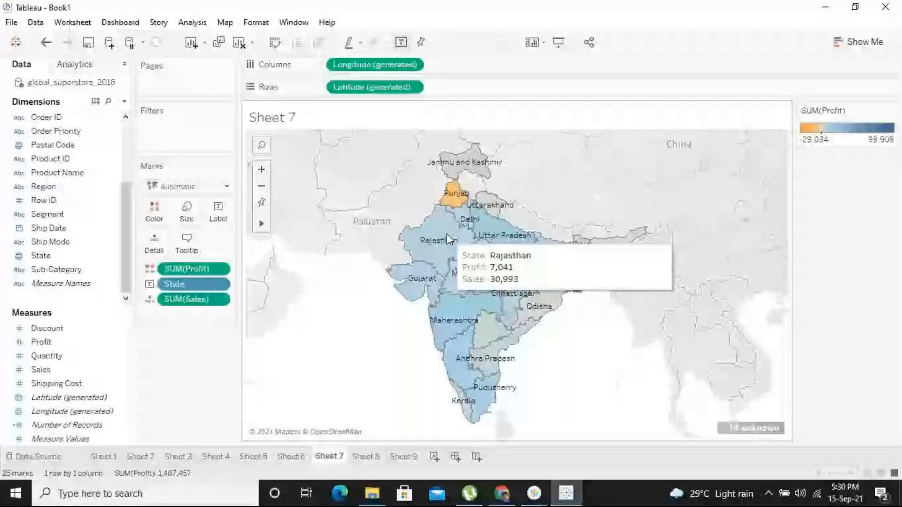
Step: Zoom in closely on Rajasthan to inspect the state and its tooltip, and reset the map view
double_click(448, 240)
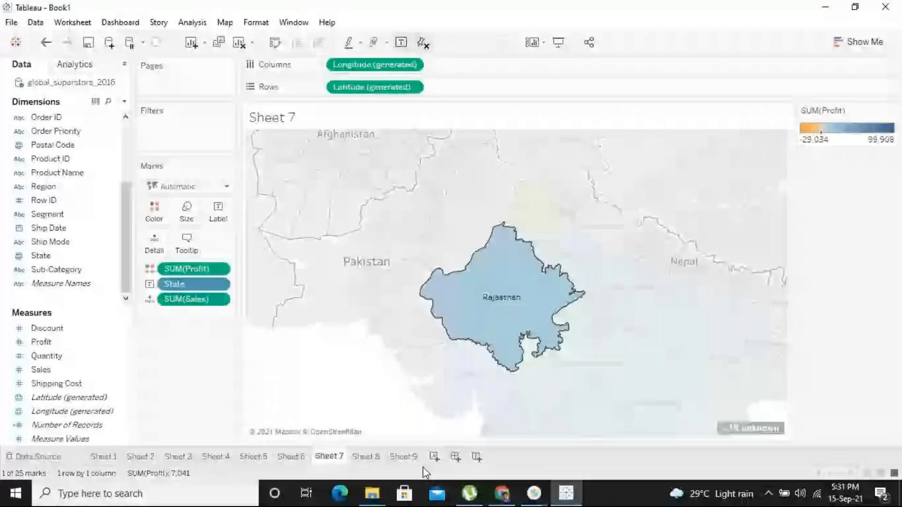
double_click(528, 298)
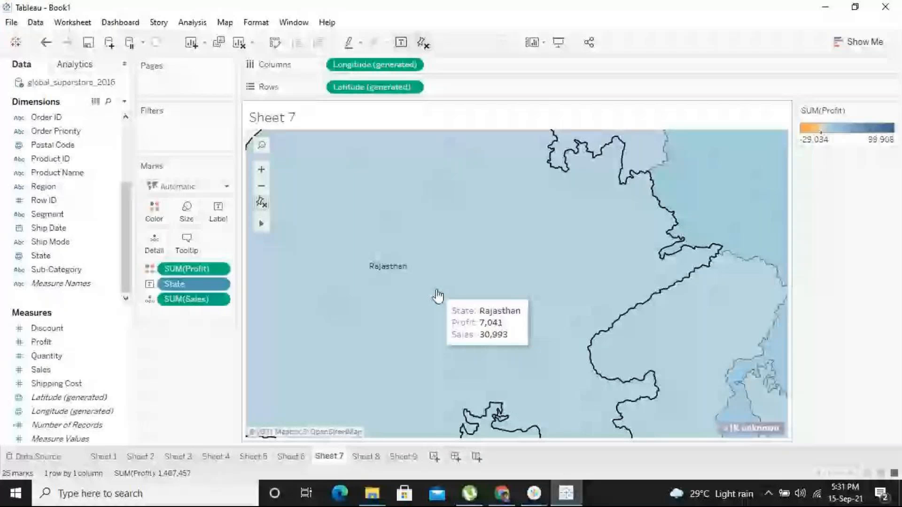
left_click(261, 206)
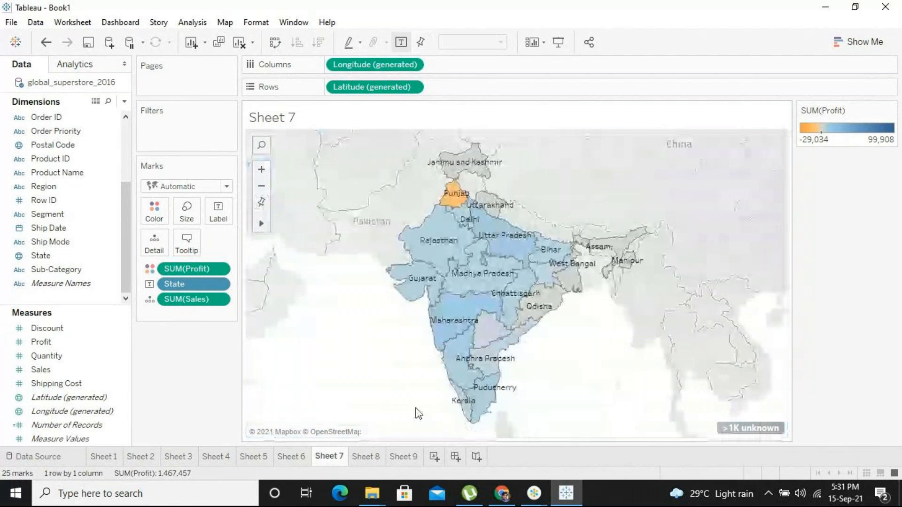
Step: Select Uttar Pradesh and zoom in on it, reset the map view, and clear the selection
mouse_move(544, 497)
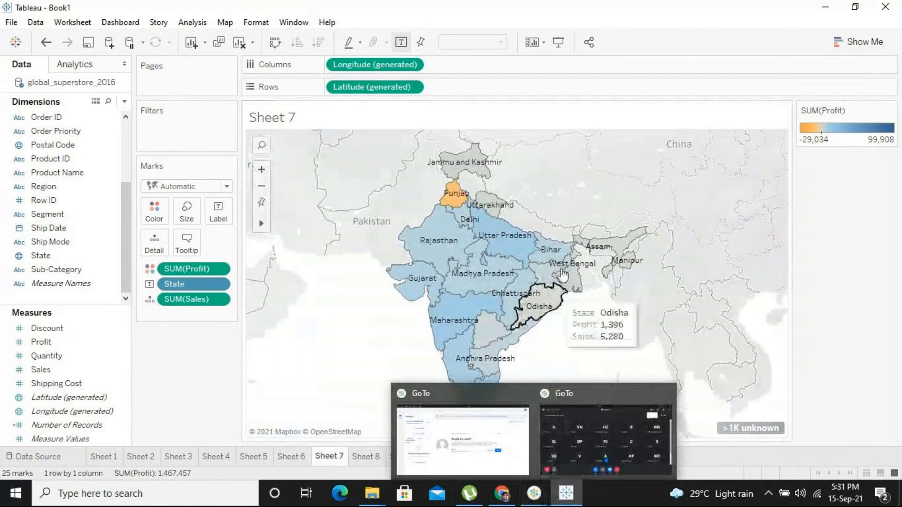
mouse_move(500, 251)
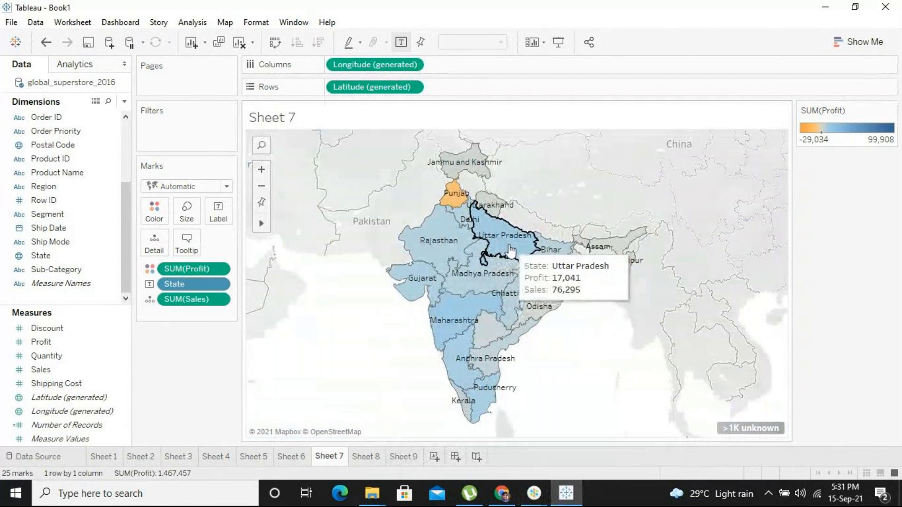
left_click(511, 251)
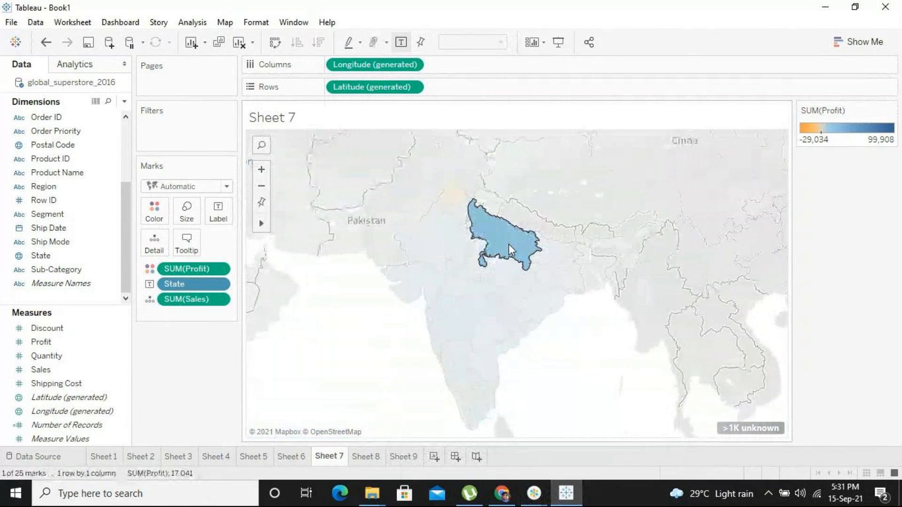
scroll(511, 251, "up", 2)
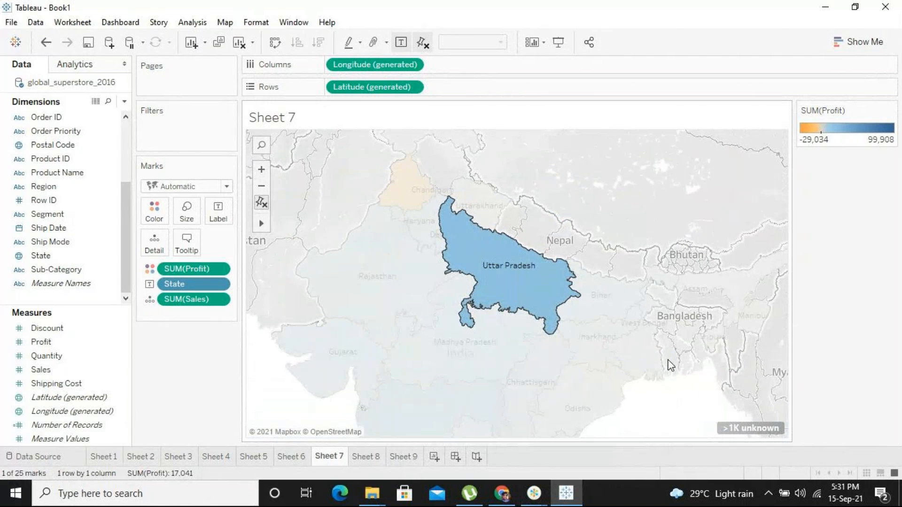
mouse_move(650, 324)
left_click(264, 204)
left_click(263, 204)
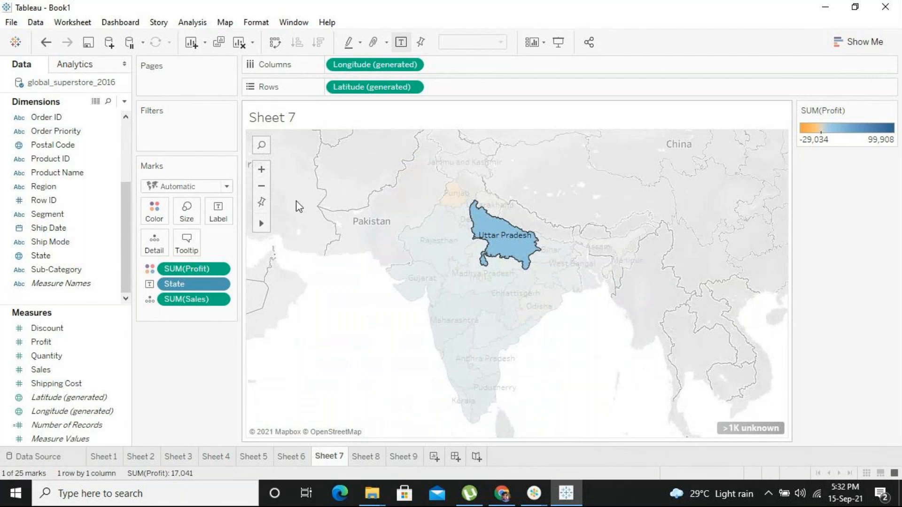
left_click(354, 304)
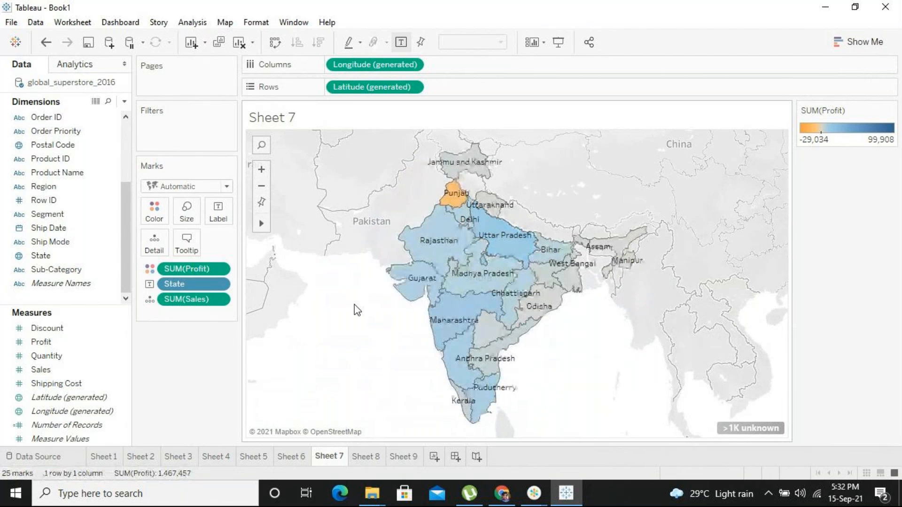
Step: Search the map for Kerala, view the state's tooltip, and reset the map to its full extent
left_click(261, 170)
left_click(262, 187)
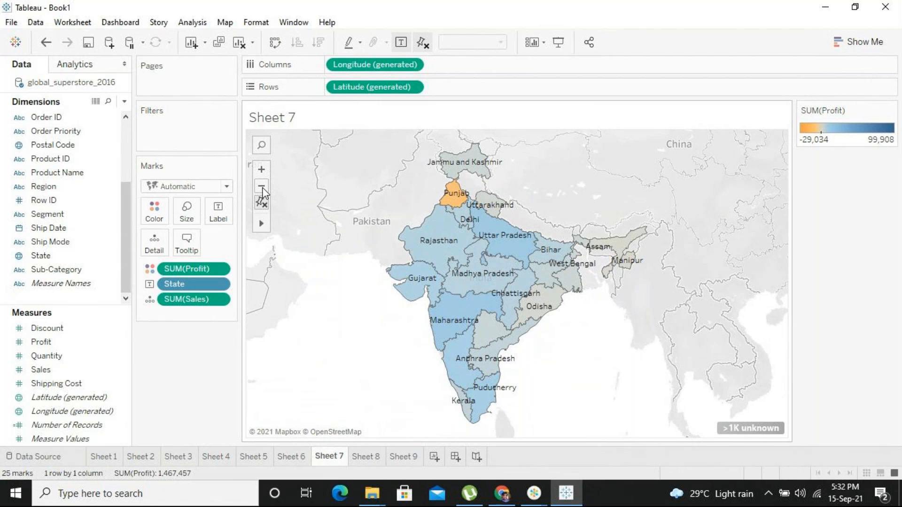
left_click(261, 147)
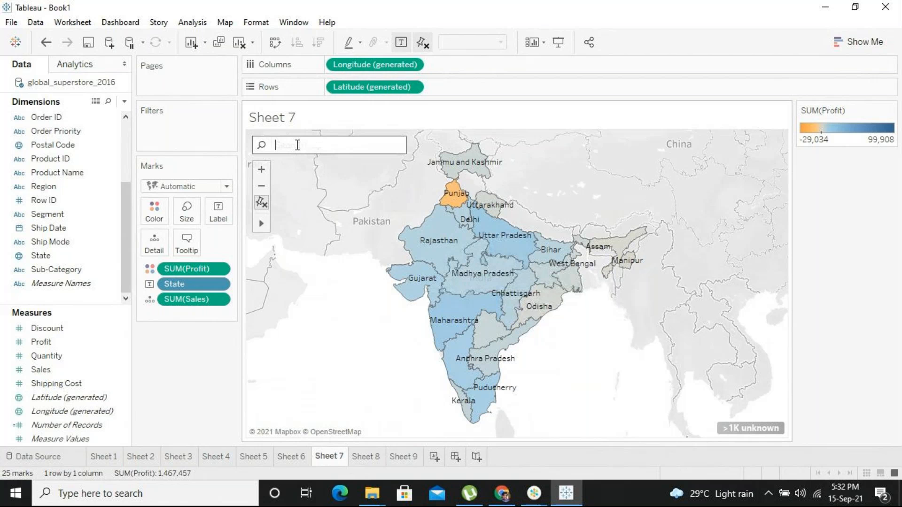
type("Kerala")
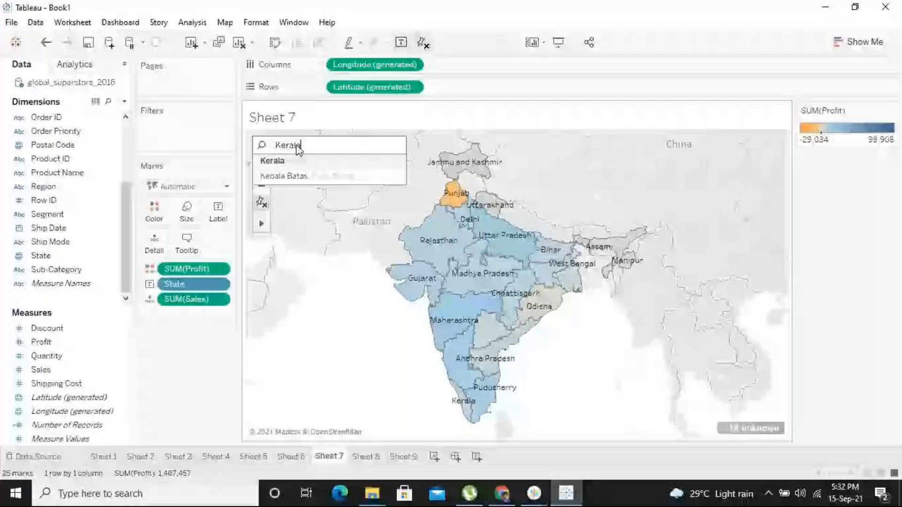
key("Return")
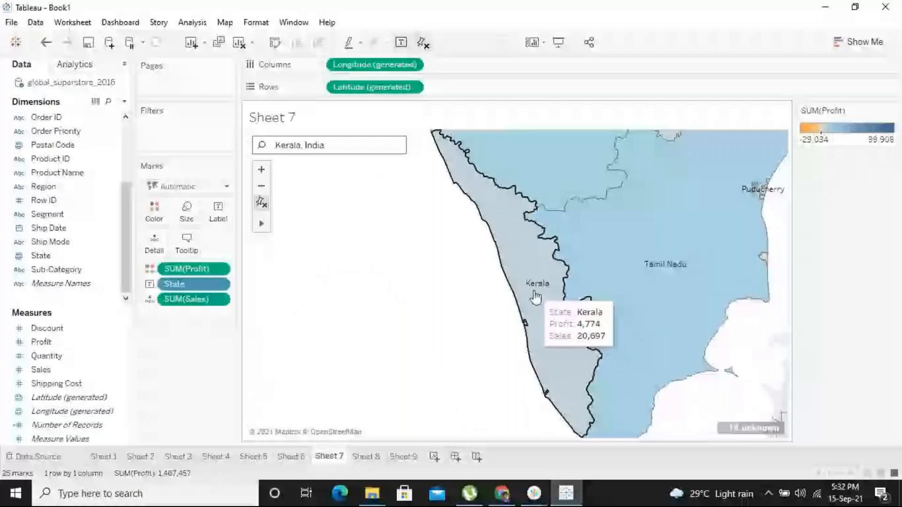
left_click(265, 204)
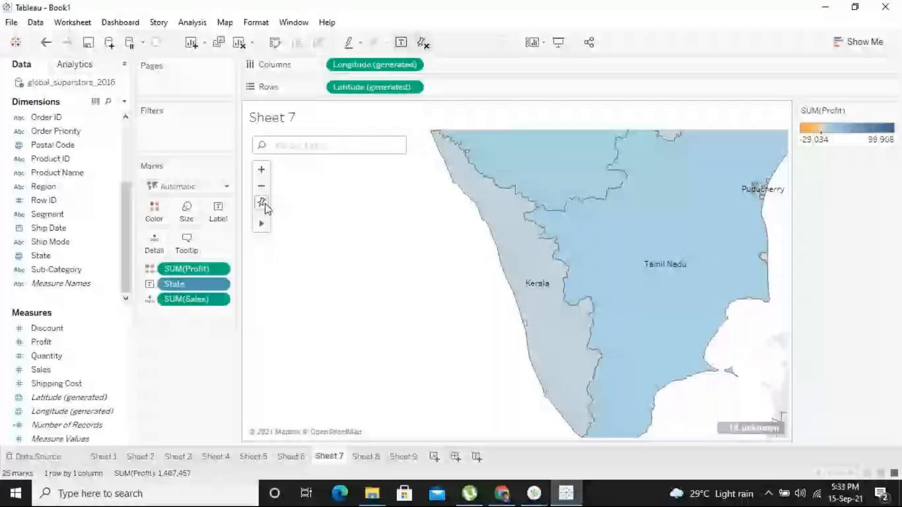
left_click(265, 204)
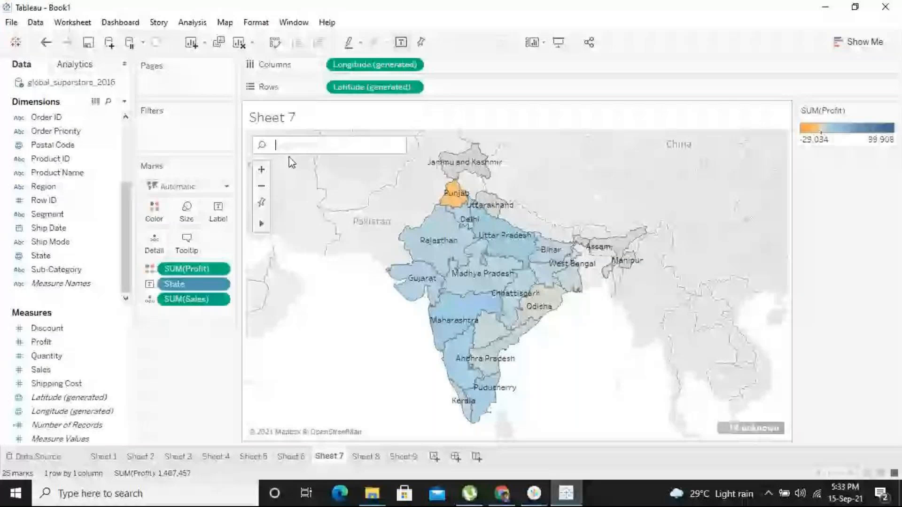
Step: Search the map for Gujarat, view its tooltip, then clear the search text and reset the map view
type("Gujarat")
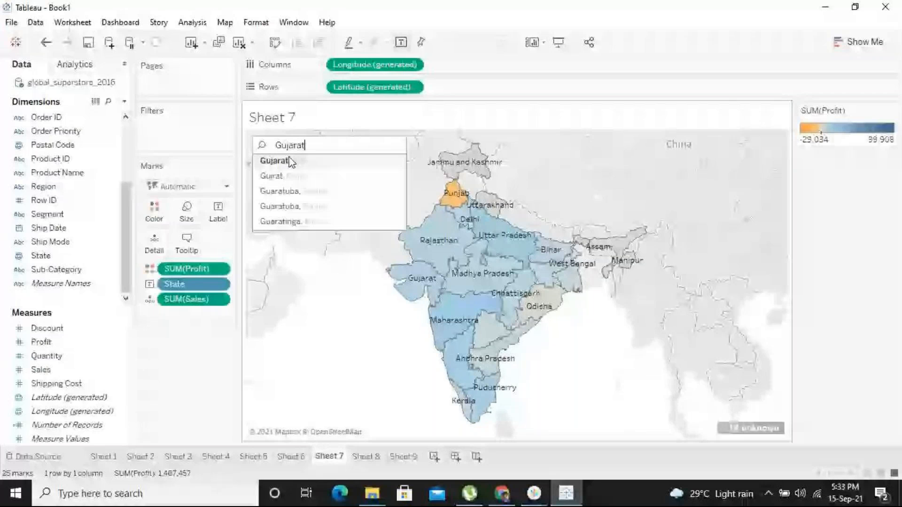
left_click(291, 161)
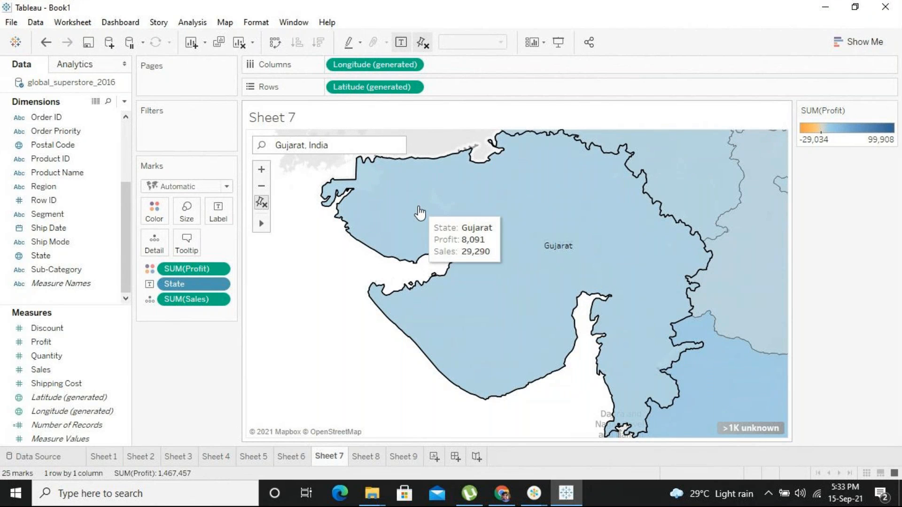
left_click_drag(343, 149, 265, 141)
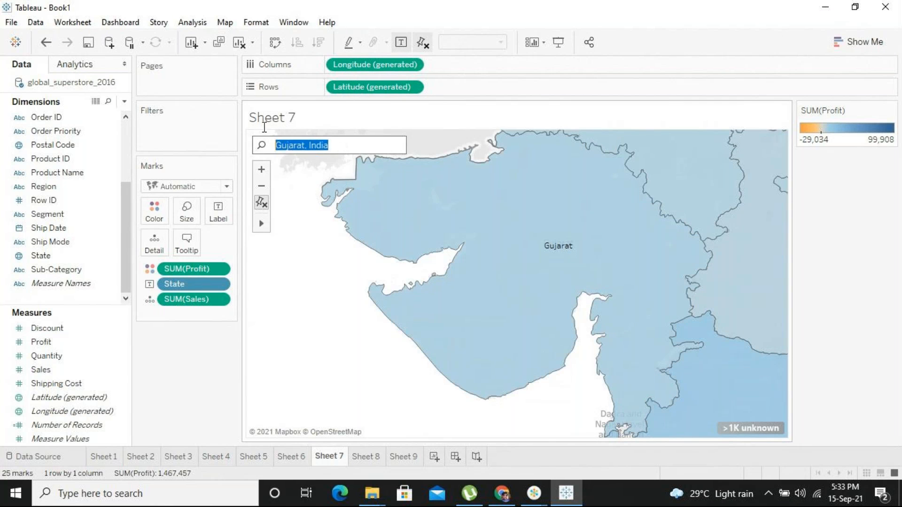
key("BackSpace")
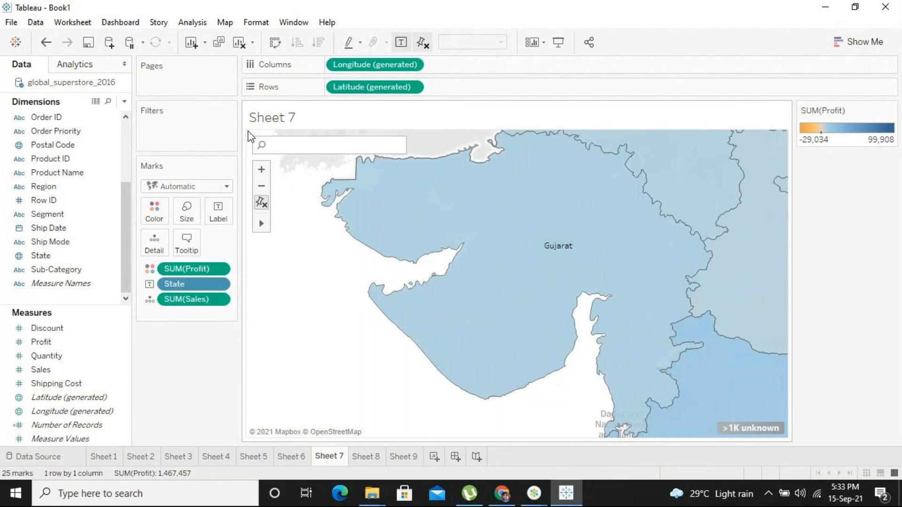
left_click(262, 203)
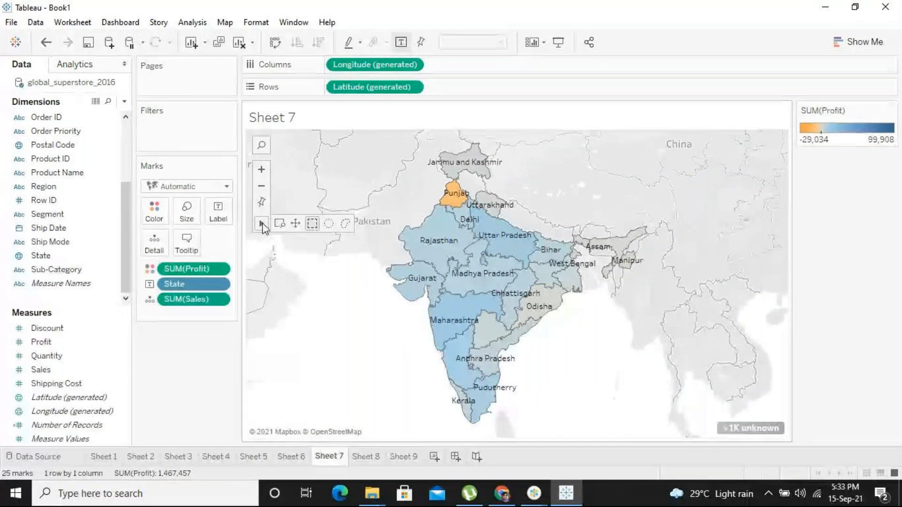
mouse_move(261, 225)
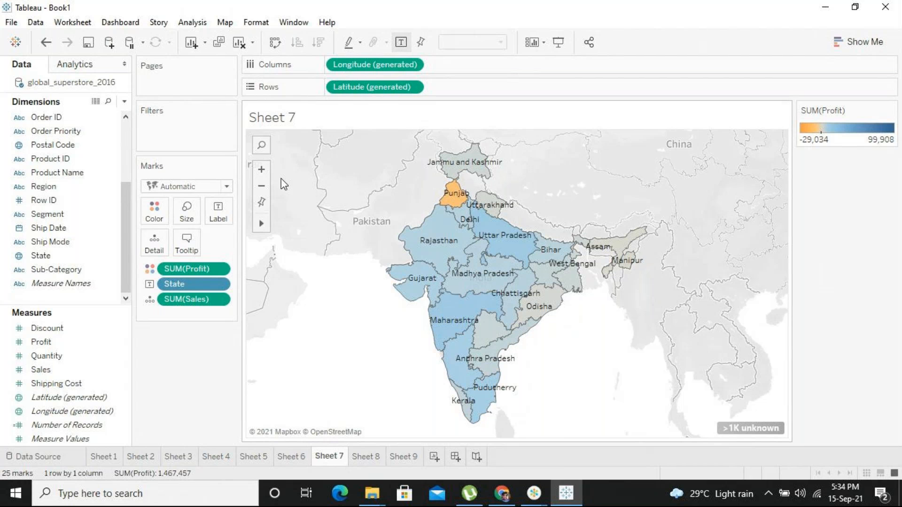
Step: Turn on the map scale for the Sheet 7 map in the map options
left_click(225, 23)
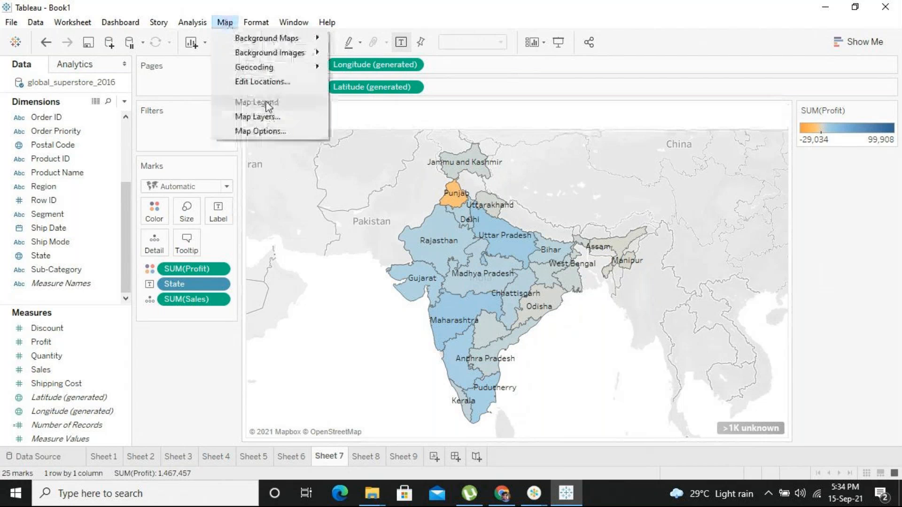
left_click(276, 133)
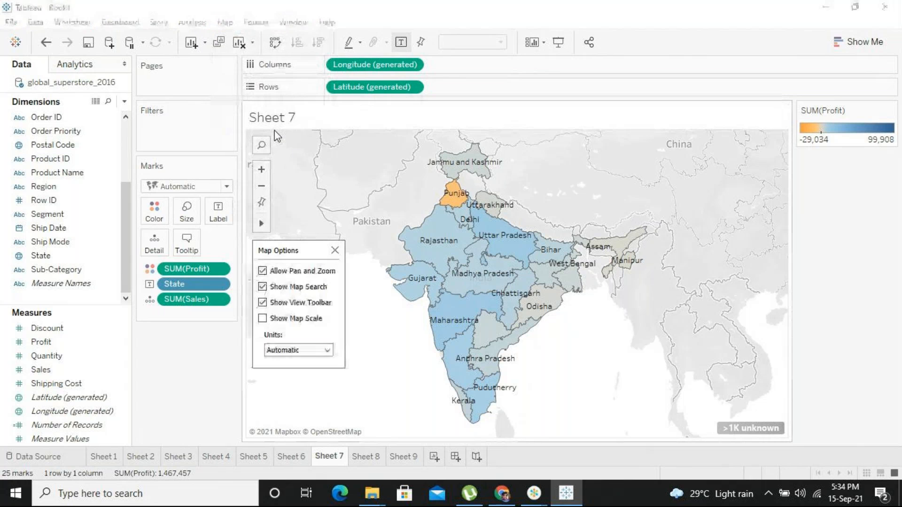
left_click(306, 320)
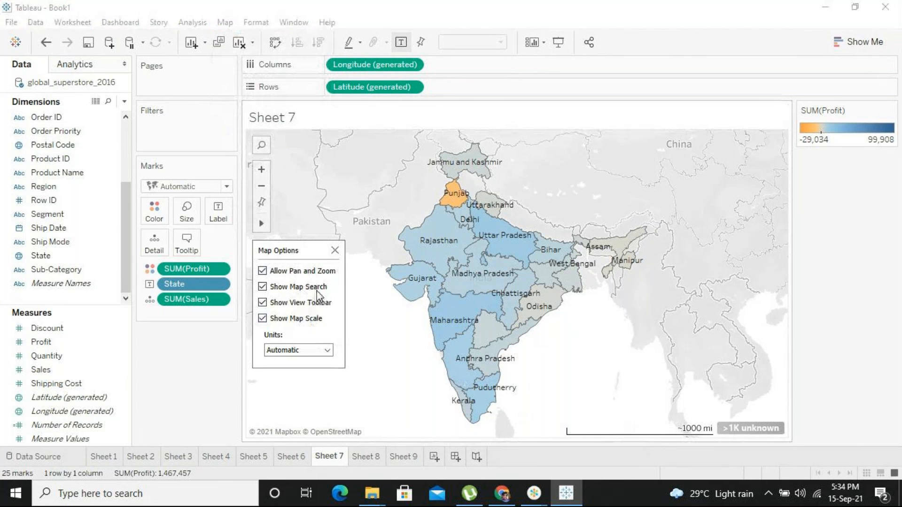
left_click(312, 318)
left_click(308, 321)
left_click(306, 321)
left_click(307, 320)
left_click(335, 251)
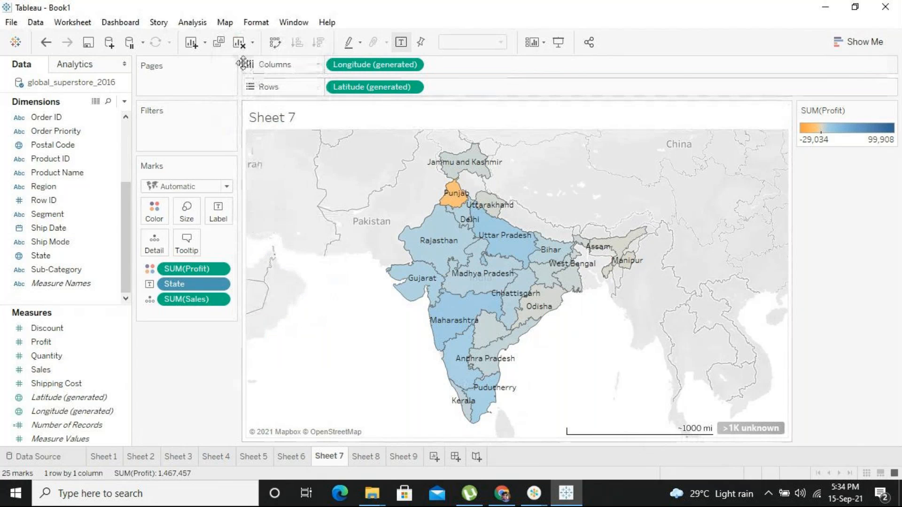
Step: Review the map options and the available background map choices without changing any of them
left_click(225, 22)
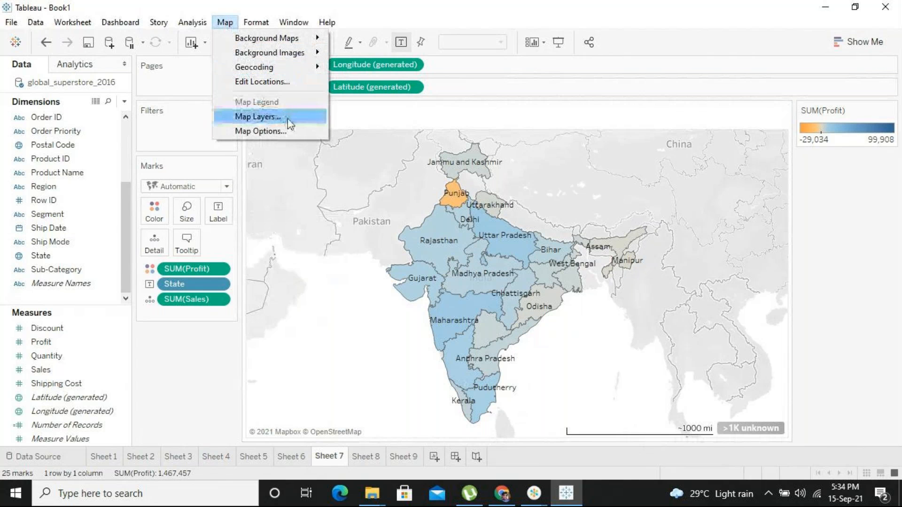
left_click(292, 131)
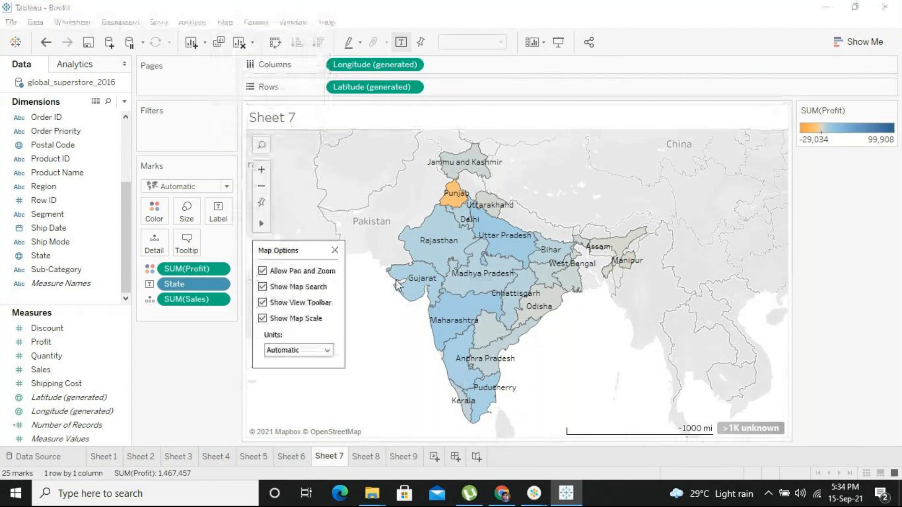
left_click(336, 250)
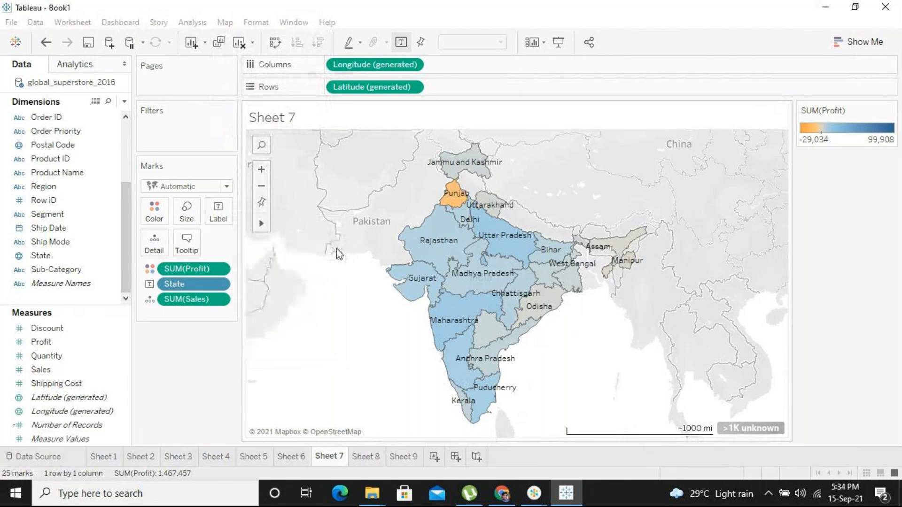
left_click(225, 22)
mouse_move(256, 22)
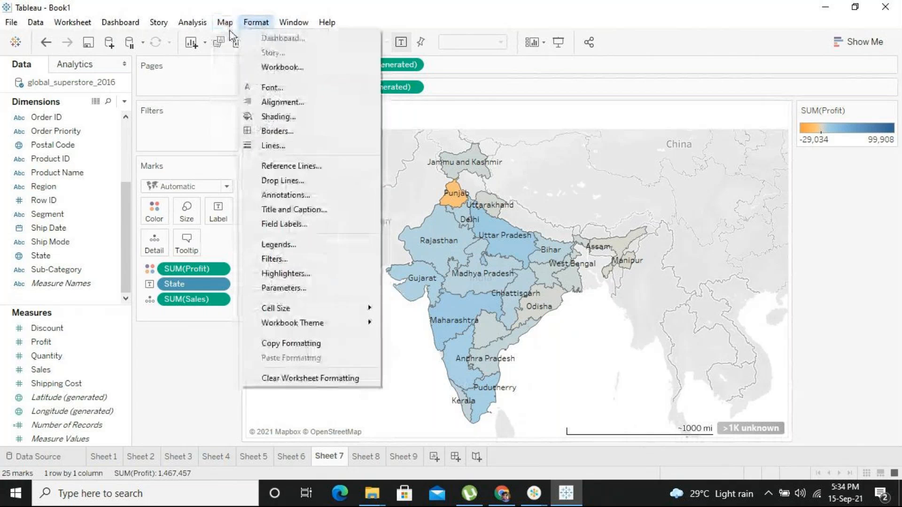
mouse_move(225, 22)
mouse_move(266, 38)
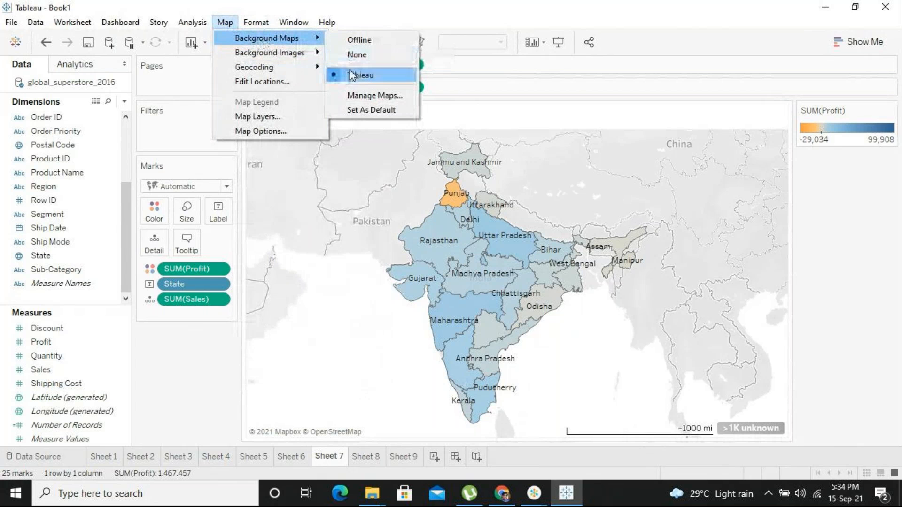
mouse_move(314, 51)
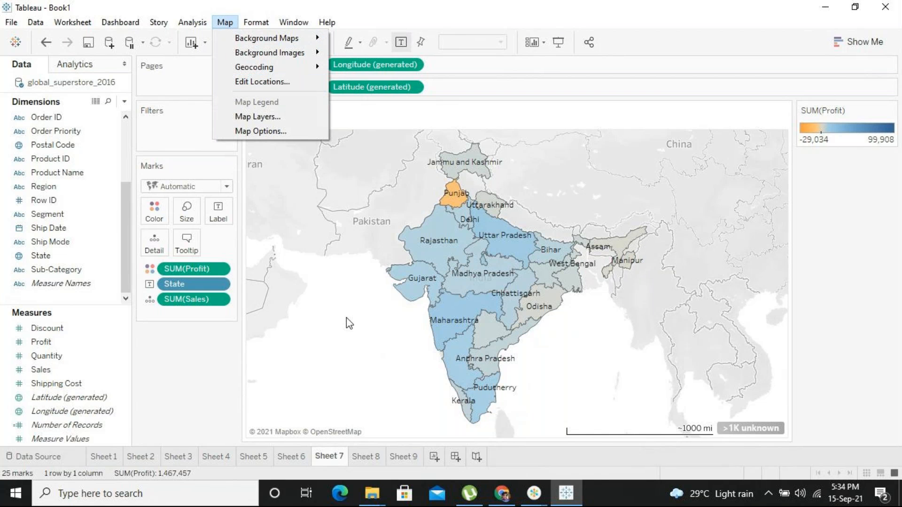
left_click(362, 330)
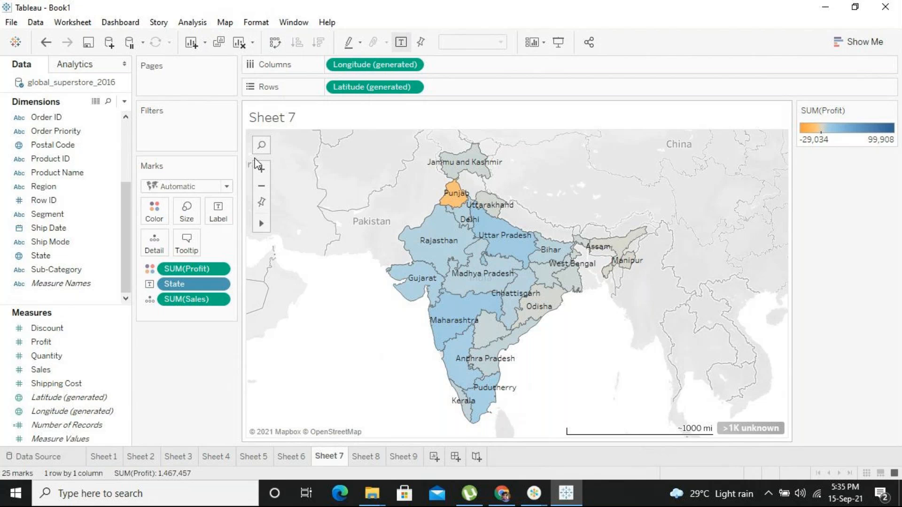
Step: Use the Zoom Area tool and zoom in on Madhya Pradesh on the Sheet 7 map, and reset the map to its full extent
mouse_move(264, 225)
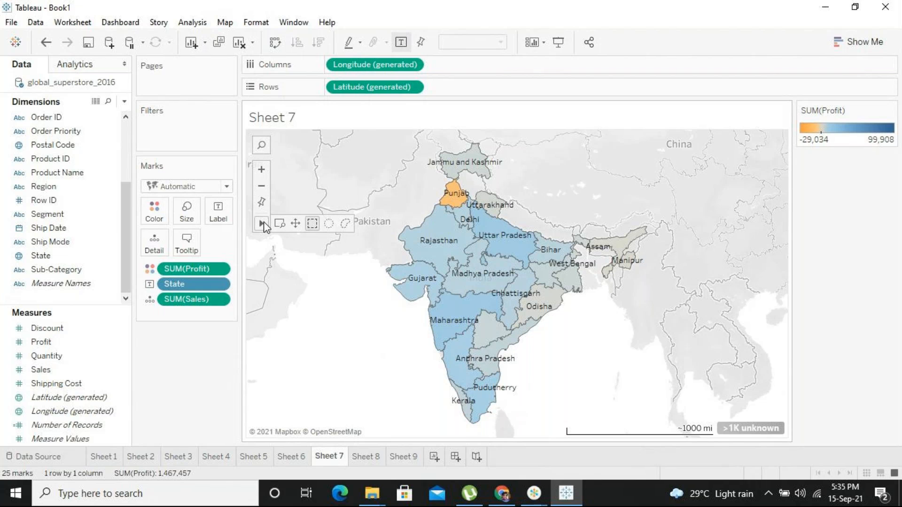
left_click(280, 223)
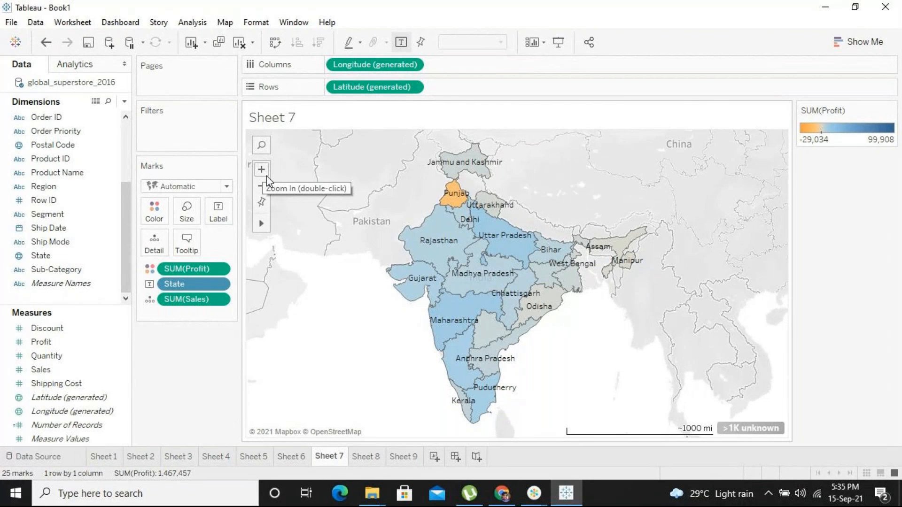
mouse_move(475, 284)
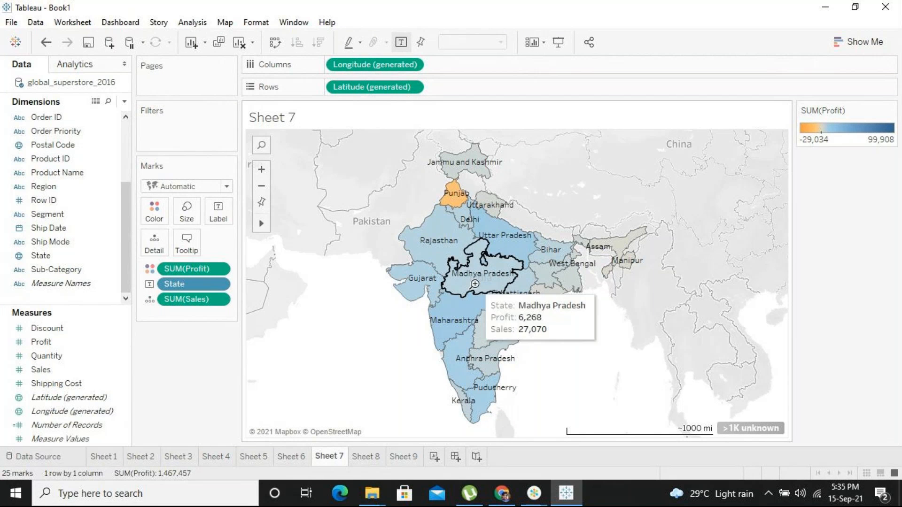
scroll(475, 284, "up", 1)
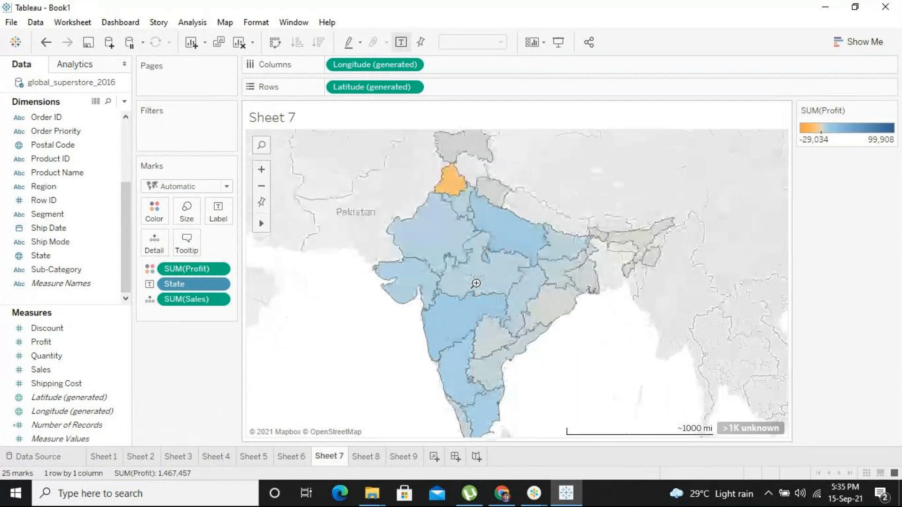
scroll(475, 283, "up", 1)
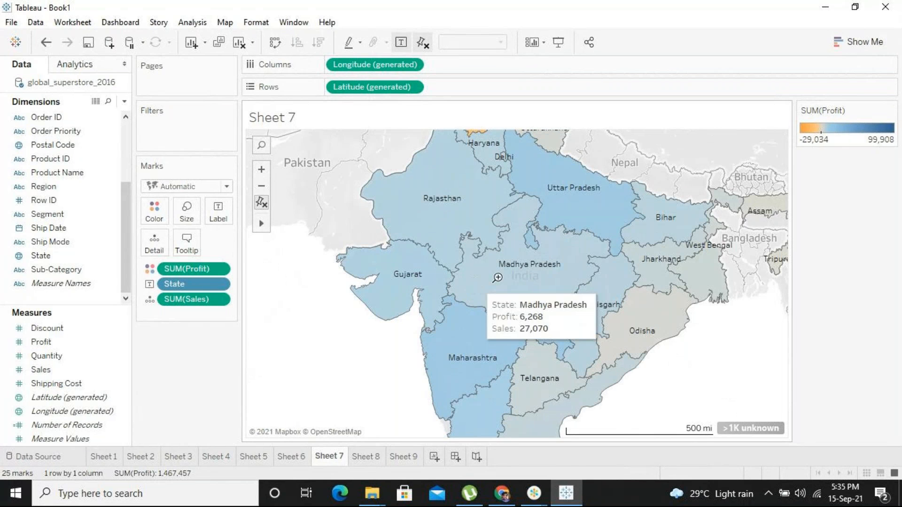
scroll(564, 268, "up", 1)
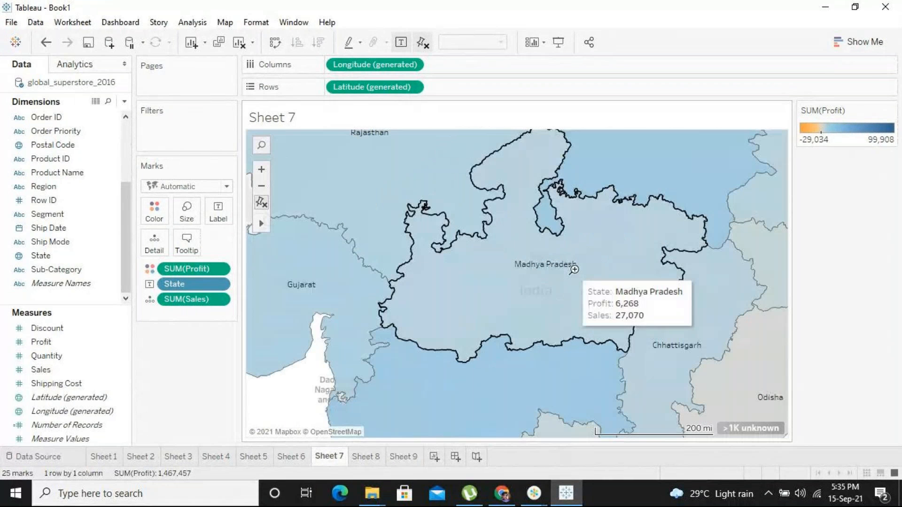
scroll(577, 268, "up", 1)
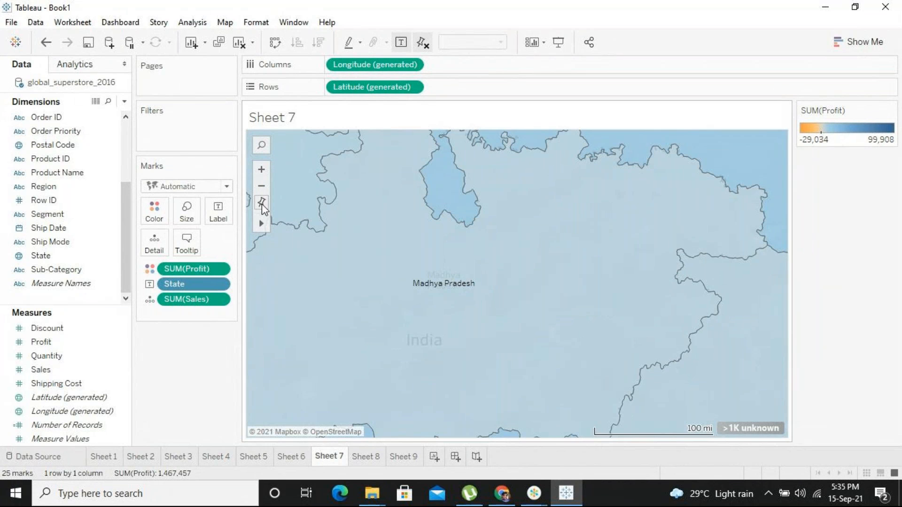
left_click(261, 203)
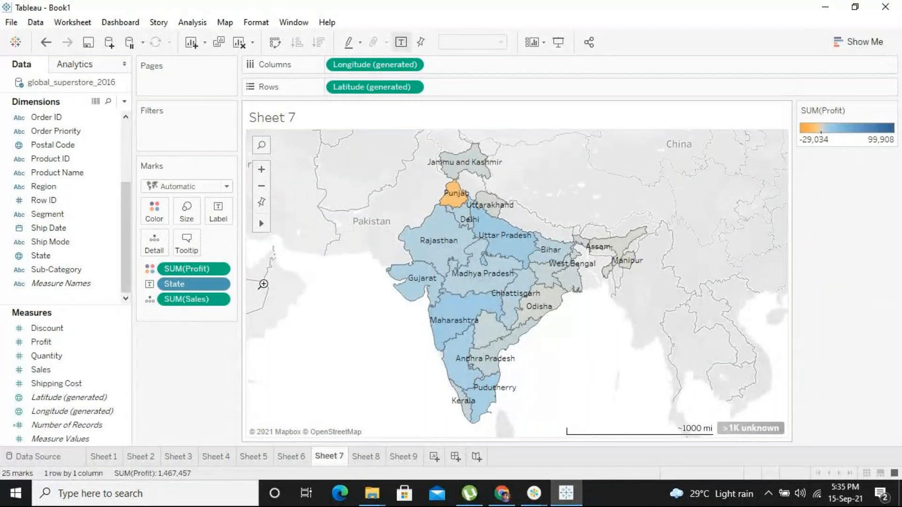
left_click(280, 225)
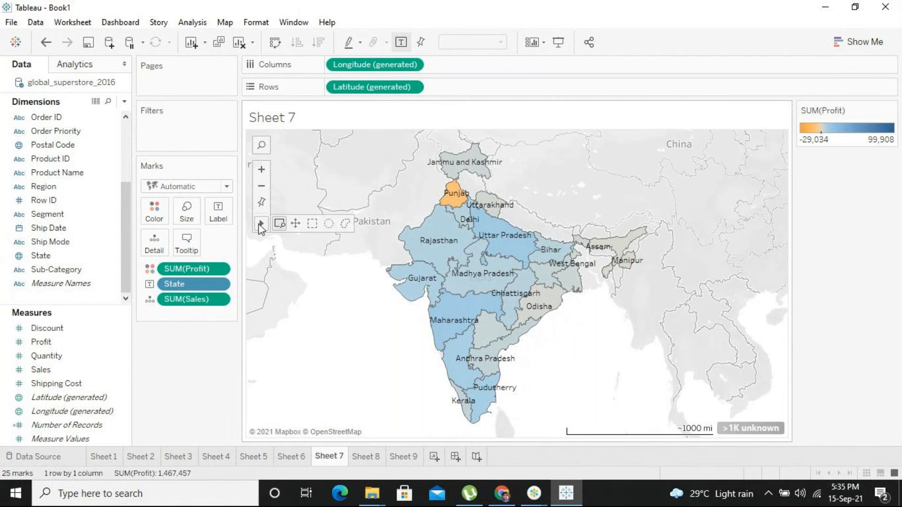
left_click(396, 208)
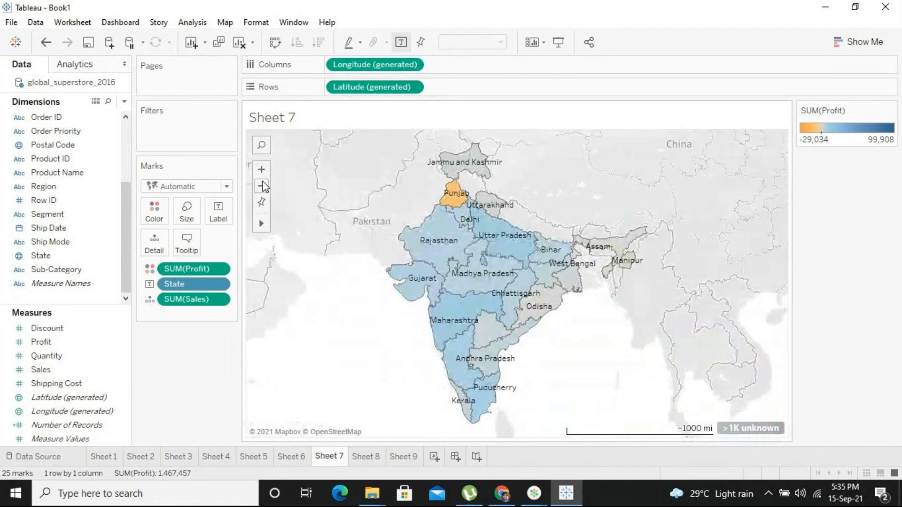
left_click(263, 187)
left_click(266, 206)
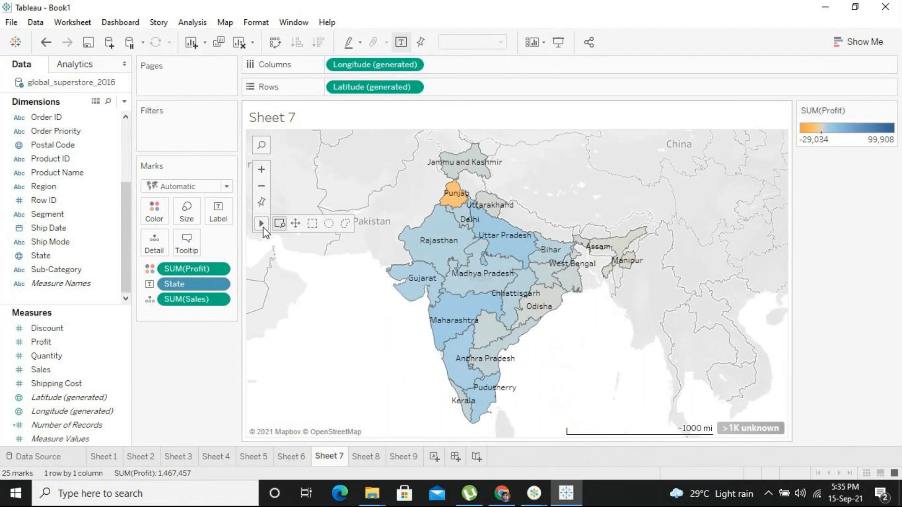
Step: Choose the Pan tool and move the map of India in several directions within the Sheet 7 view
left_click(300, 229)
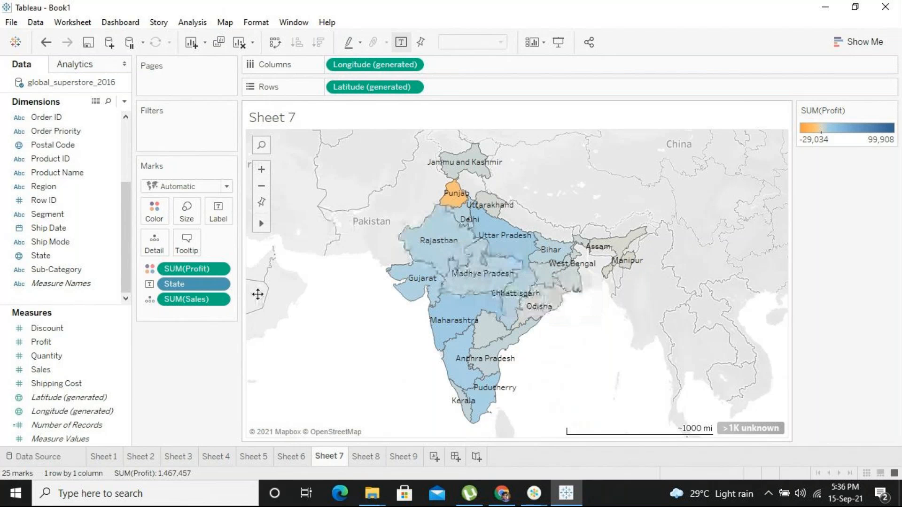
left_click_drag(639, 259, 416, 274)
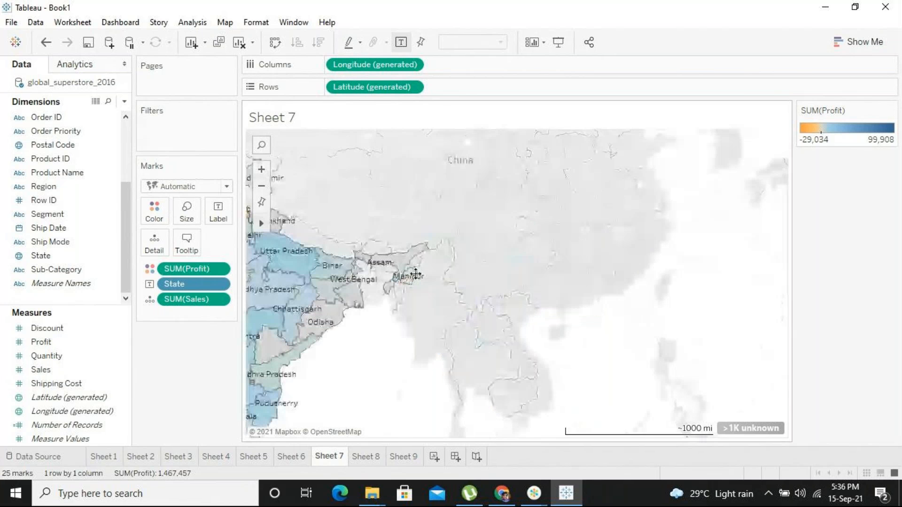
left_click_drag(250, 298, 391, 197)
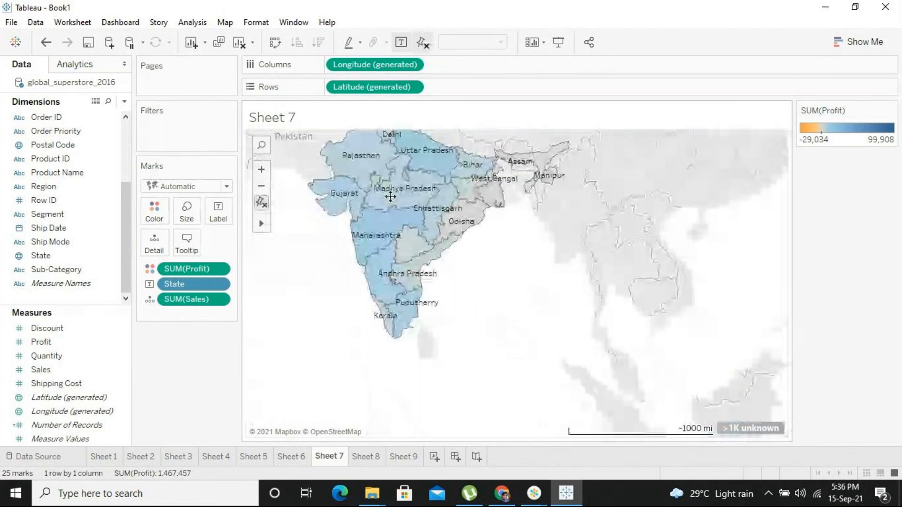
left_click_drag(391, 197, 657, 371)
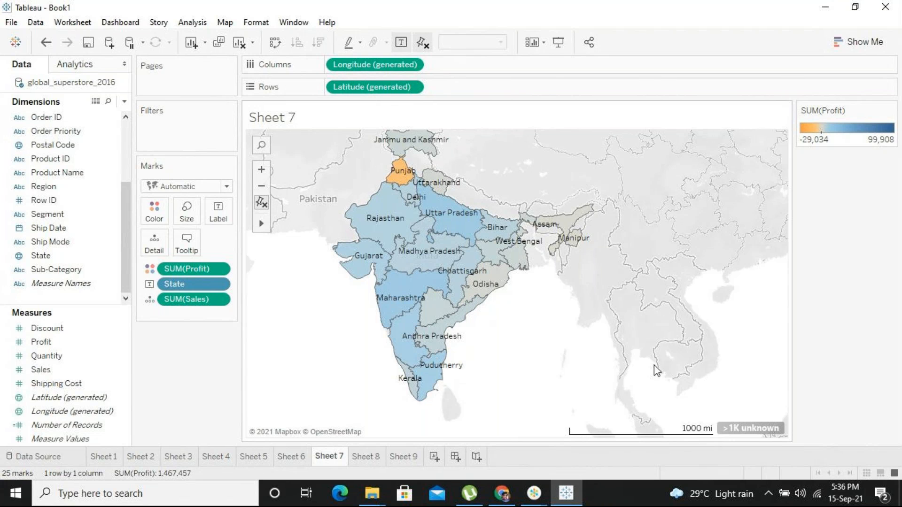
Step: Return to the Tableau workbook and pan the map so India sits near the centre of the view
mouse_move(521, 497)
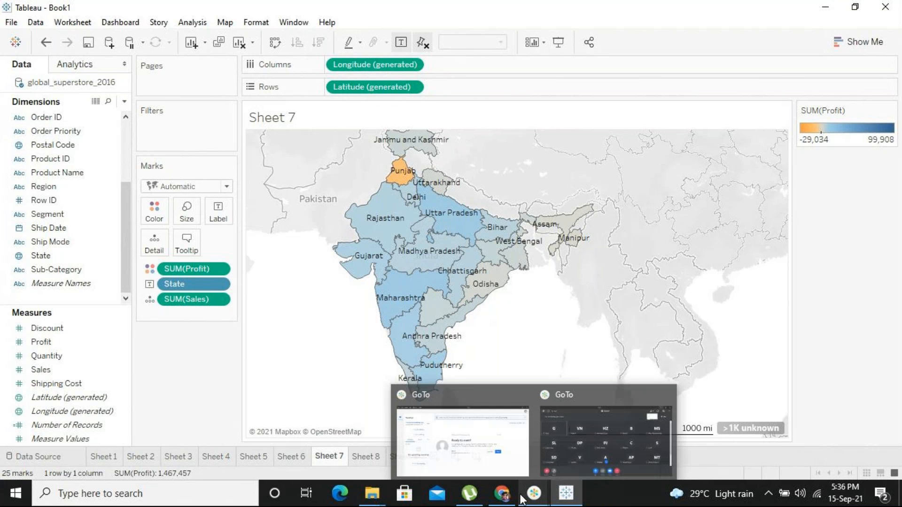
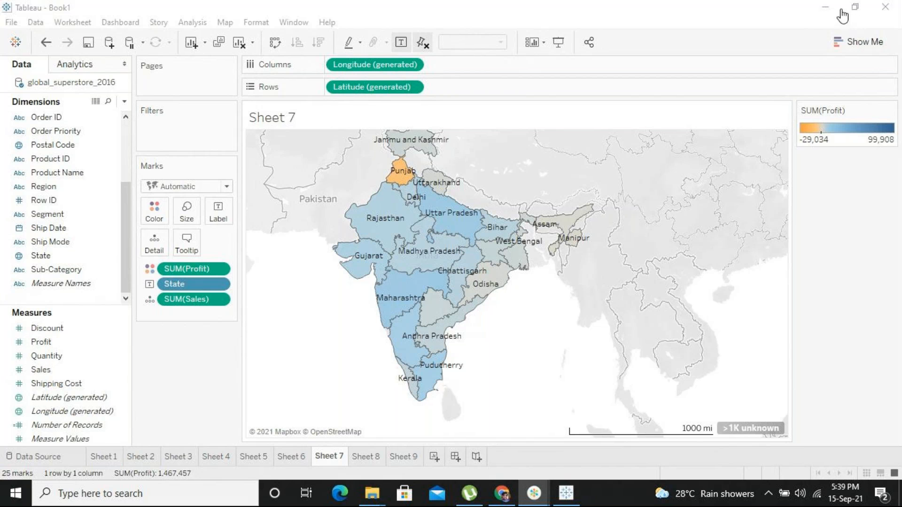
left_click(825, 13)
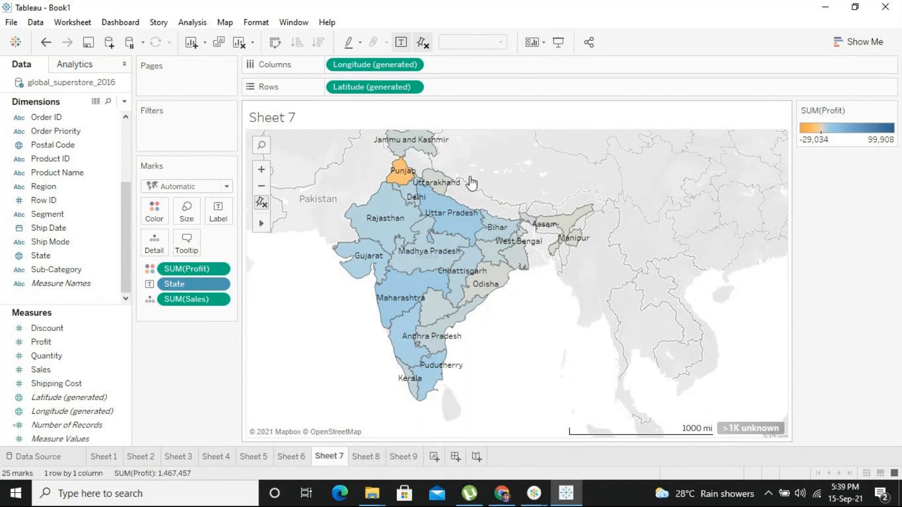
mouse_move(276, 227)
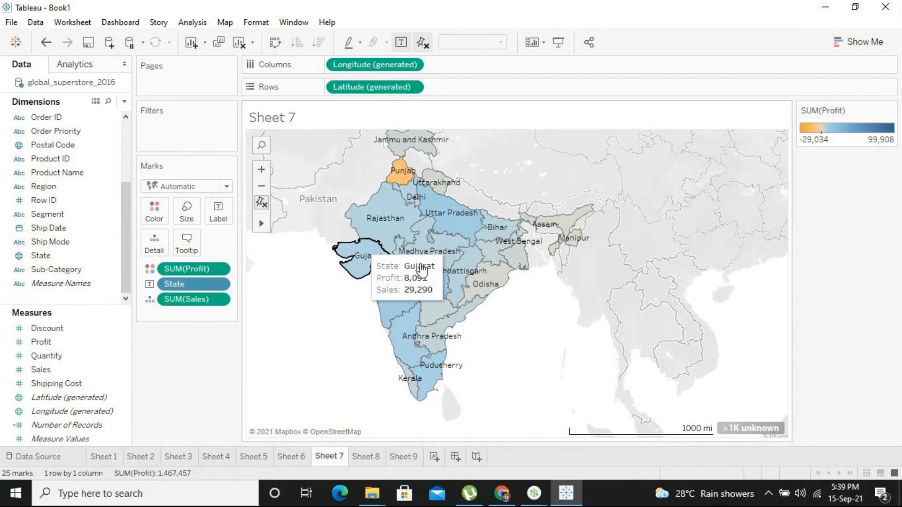
left_click_drag(421, 263, 478, 284)
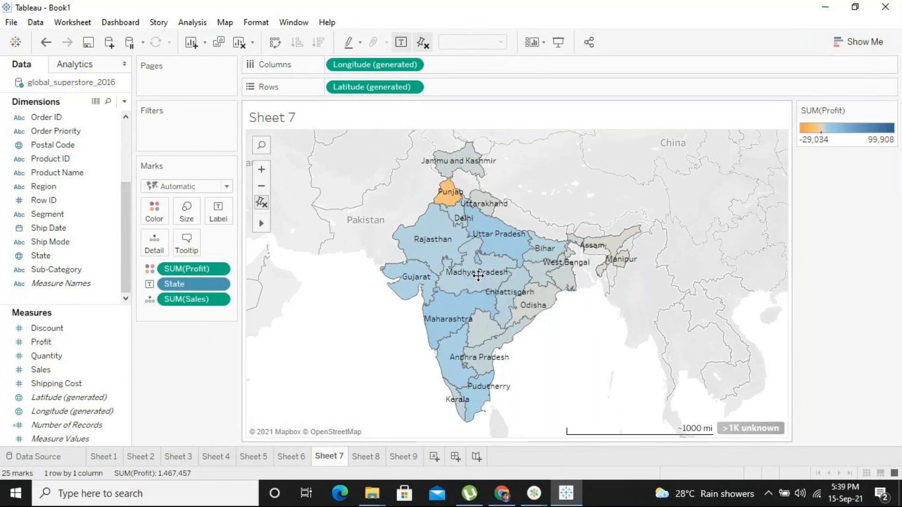
Step: Choose the Rectangular Selection tool, try selecting the area around Madhya Pradesh, and clear the selection
mouse_move(262, 223)
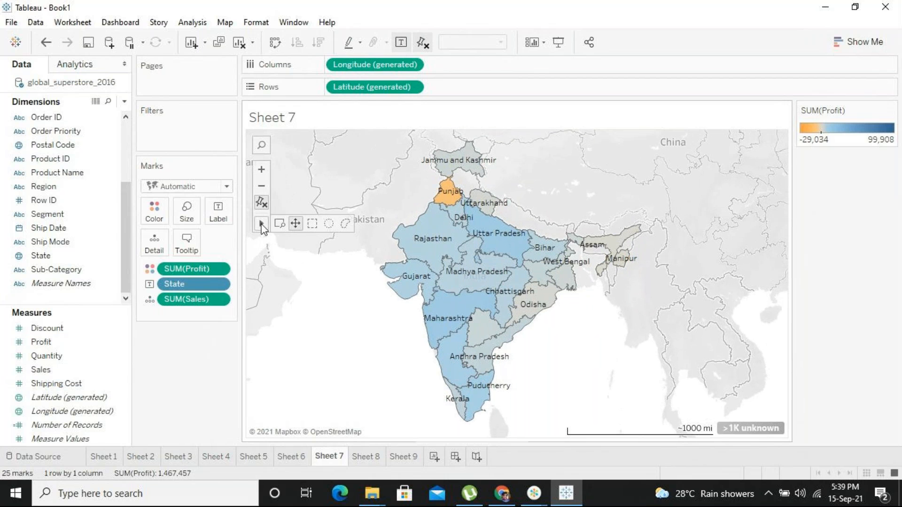
left_click(311, 224)
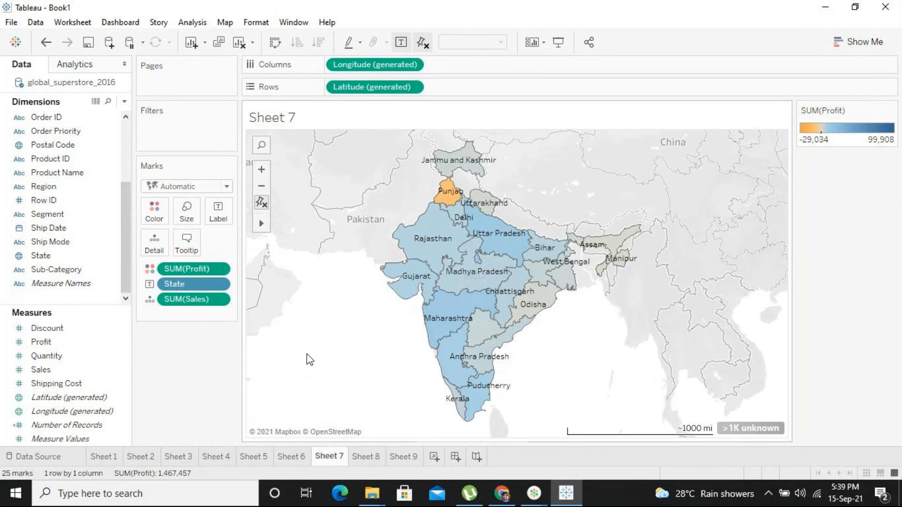
mouse_move(482, 274)
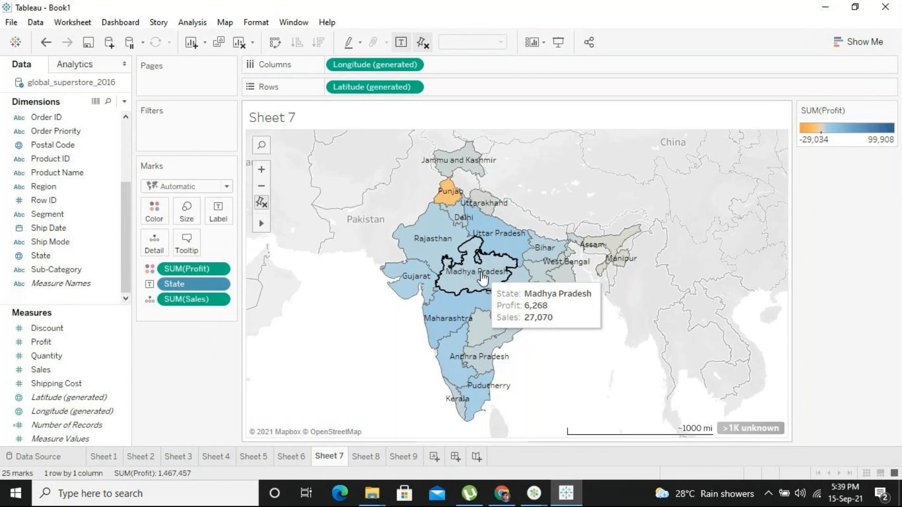
left_click_drag(481, 273, 522, 314)
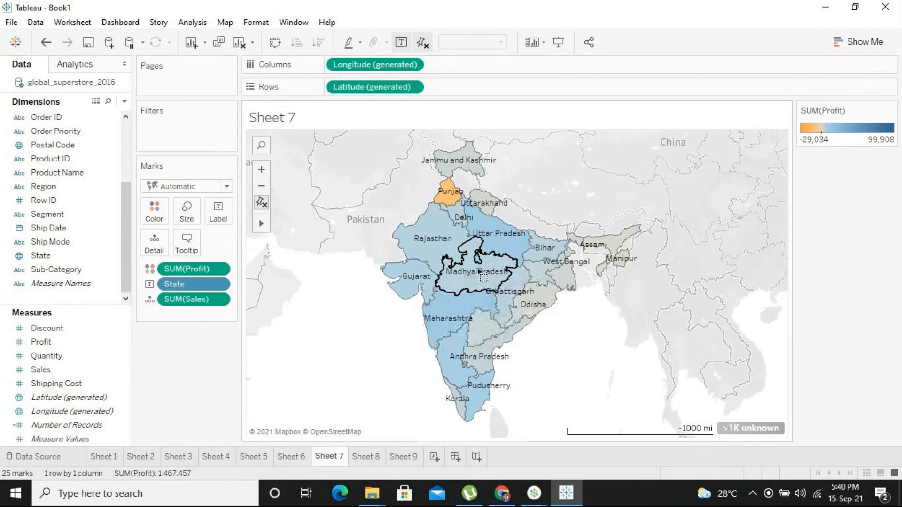
left_click(478, 273)
left_click(346, 359)
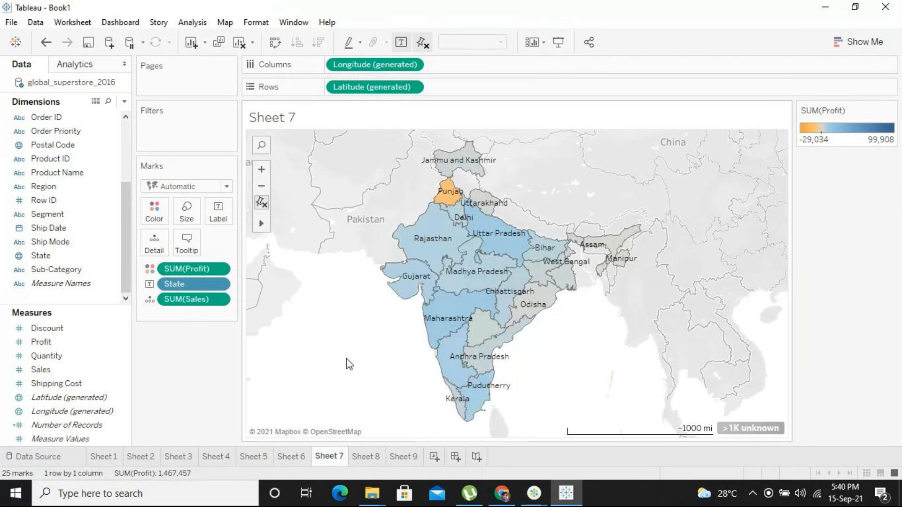
Step: Pan the map with the Pan tool so India moves slightly to the southeast
mouse_move(473, 276)
mouse_move(261, 223)
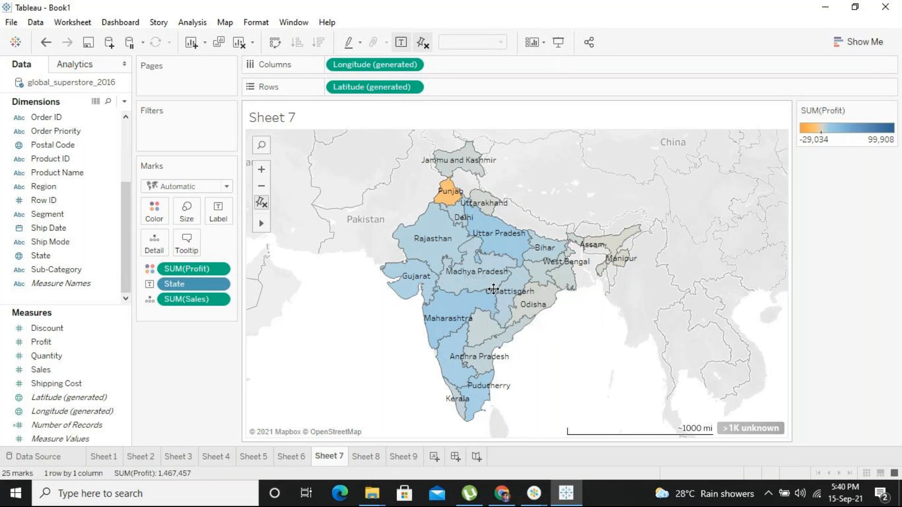
left_click_drag(474, 279, 490, 311)
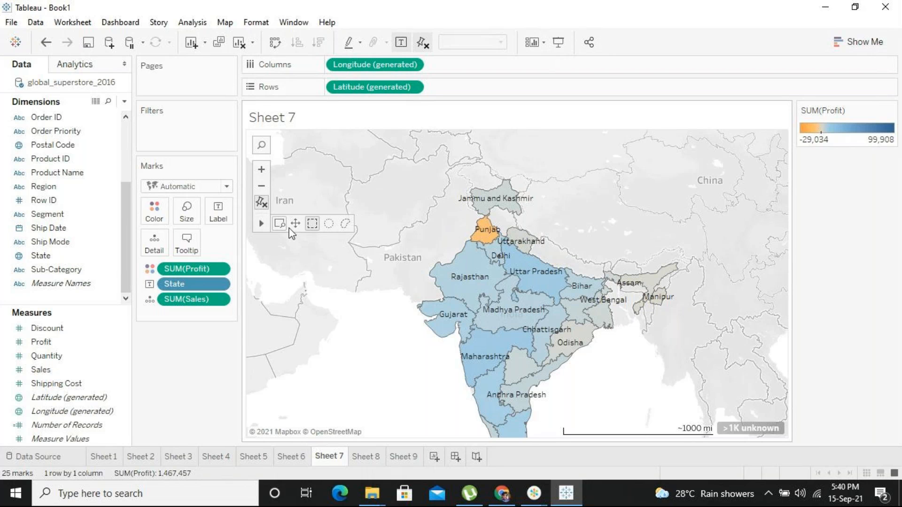
Step: Try rectangular selections around the five states centred on Madhya Pradesh, around Gujarat alone, and around Rajasthan, Uttar Pradesh and Madhya Pradesh
mouse_move(463, 261)
left_click_drag(482, 284, 546, 336)
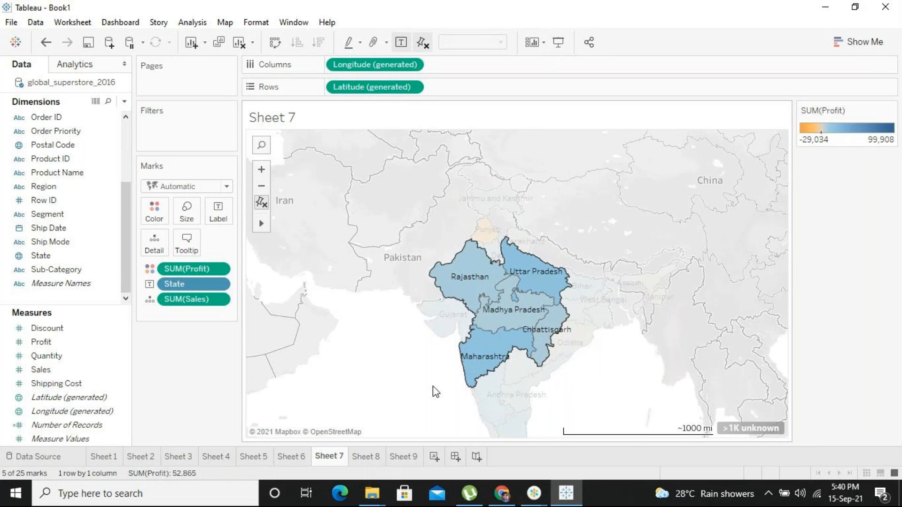
left_click_drag(431, 390, 403, 323)
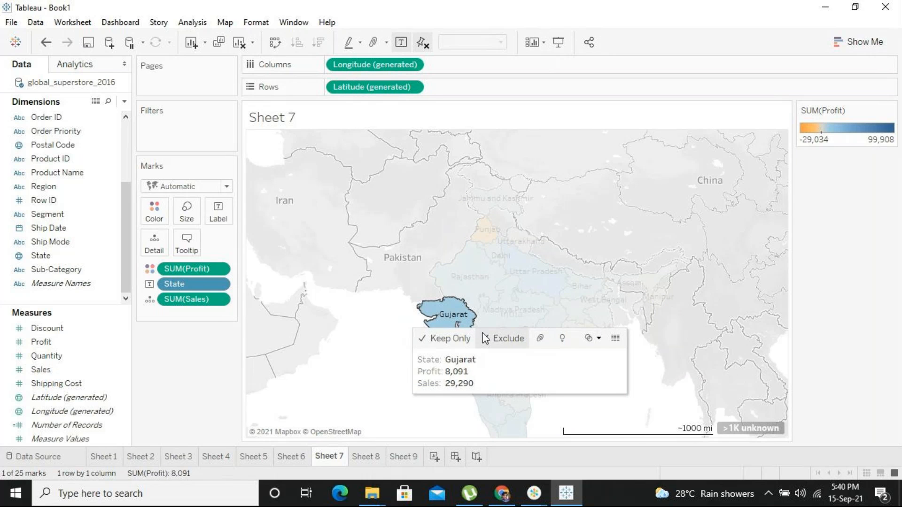
mouse_move(480, 288)
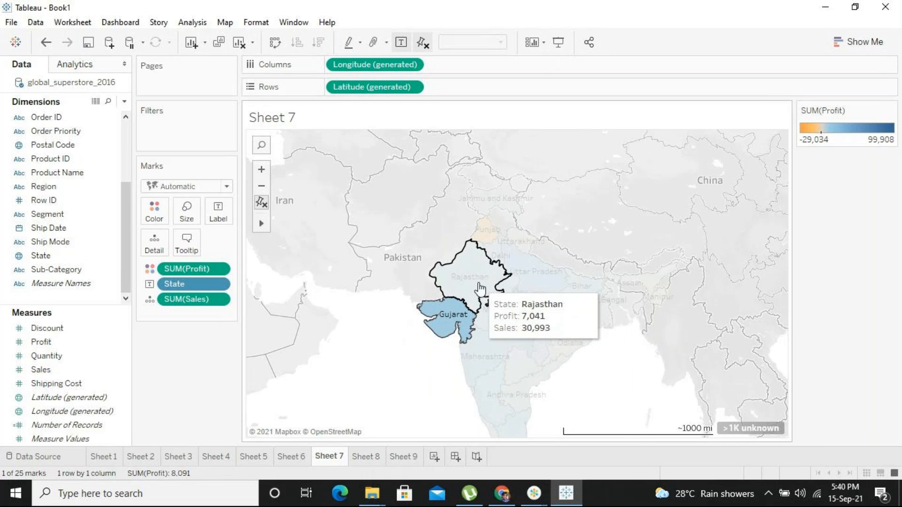
left_click_drag(480, 287, 545, 310)
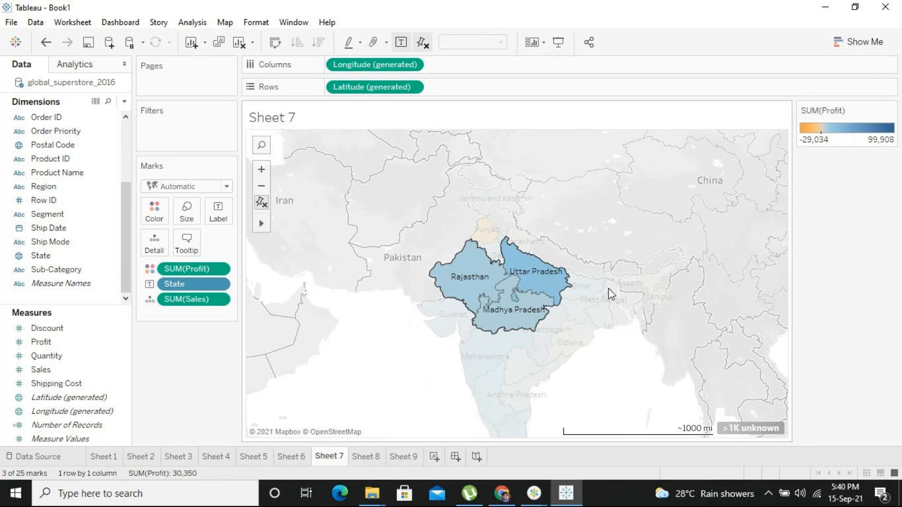
Step: Select Assam, Bihar, Jharkhand and West Bengal with a rectangle, start creating a set from them, and cancel it
left_click_drag(577, 281, 627, 310)
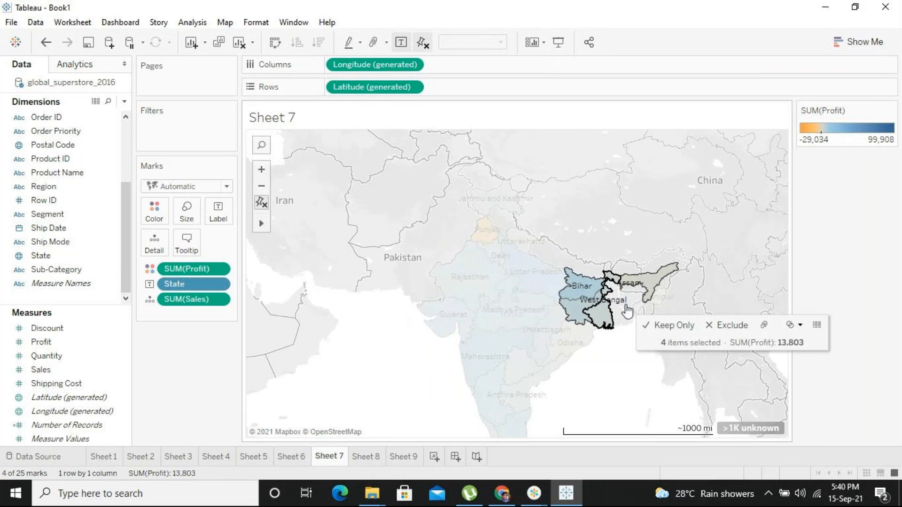
mouse_move(600, 316)
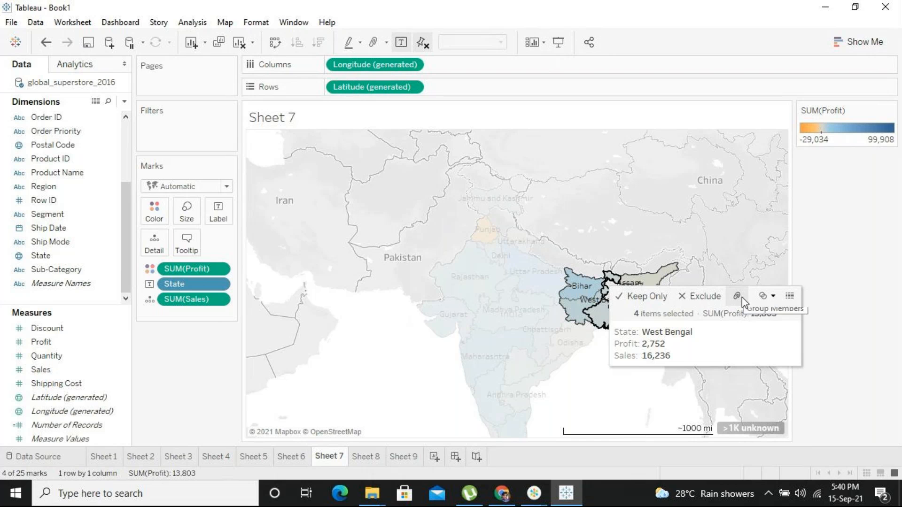
left_click(764, 297)
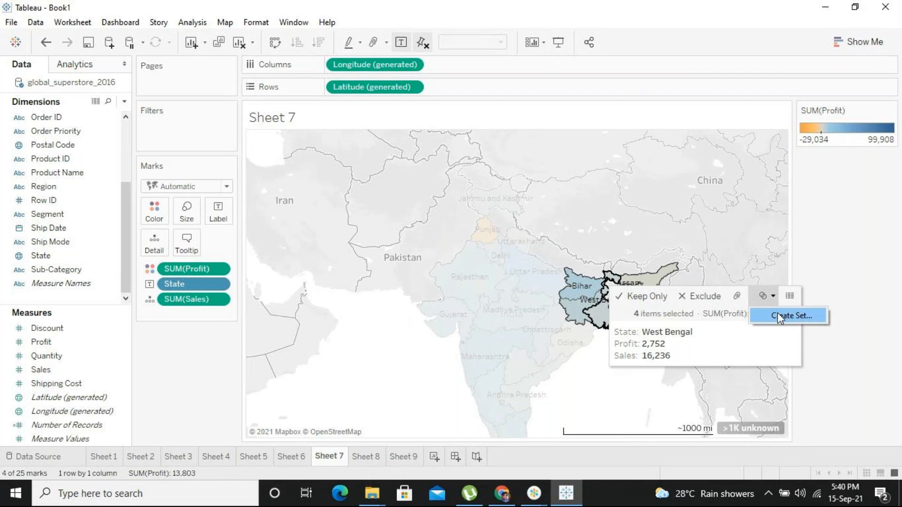
left_click(777, 312)
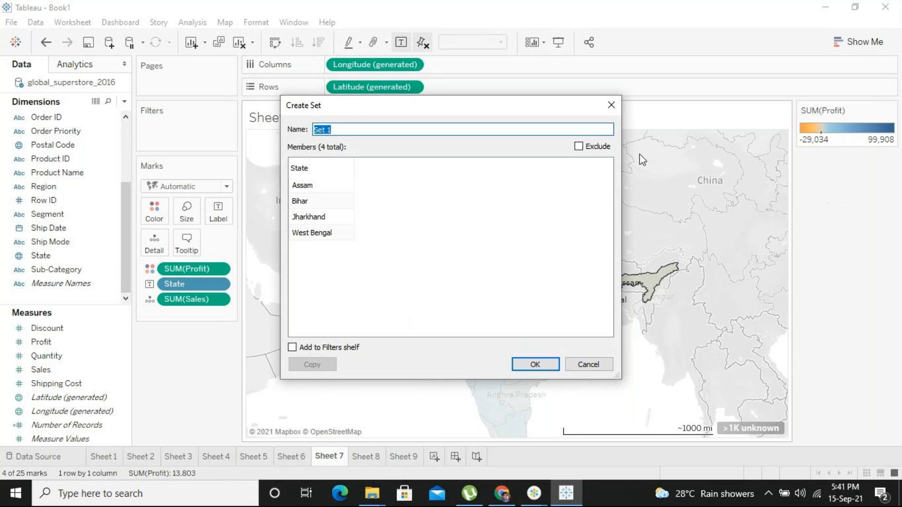
left_click(610, 108)
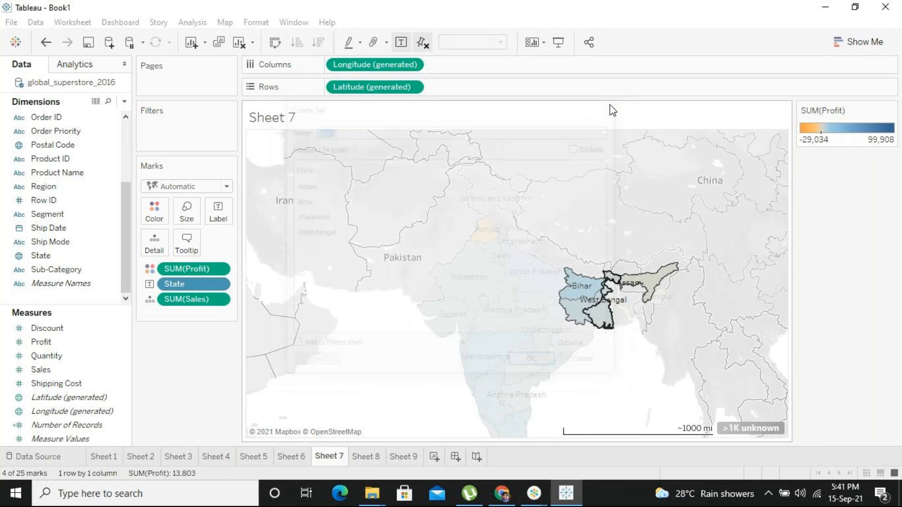
Step: Try rectangular selections over the southern states from Maharashtra to Andhra Pradesh, and finish by selecting Andhra Pradesh alone
left_click_drag(490, 346, 527, 431)
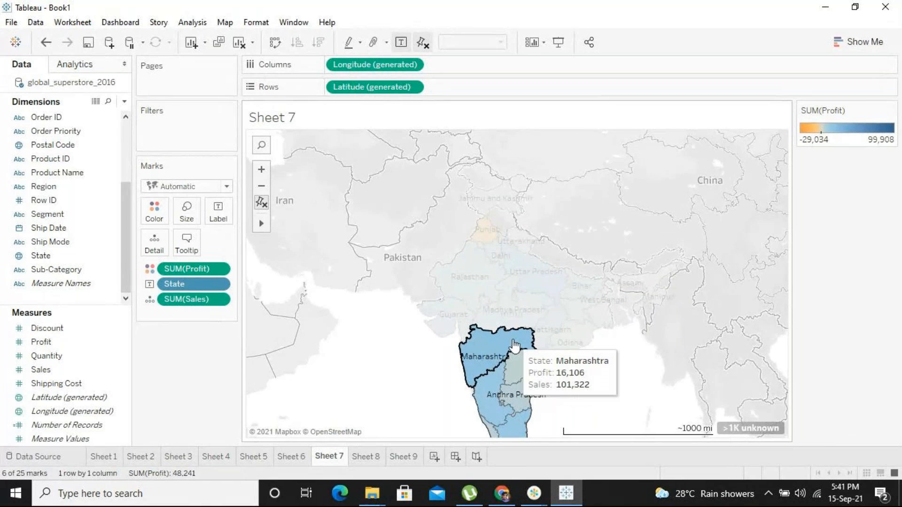
mouse_move(514, 345)
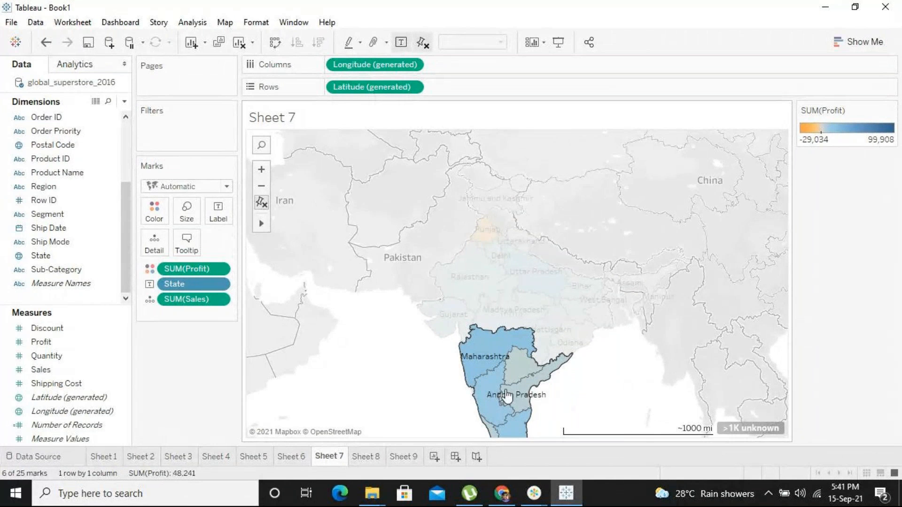
left_click_drag(482, 350, 522, 414)
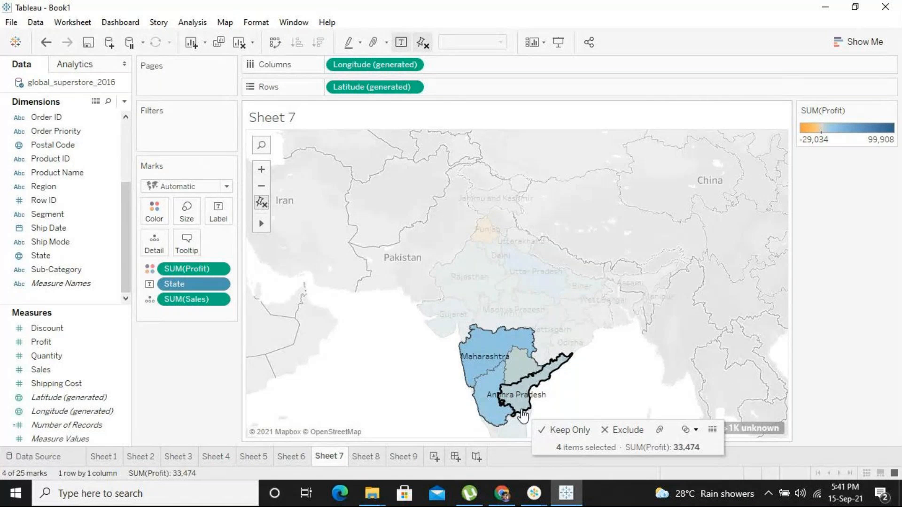
left_click(522, 413)
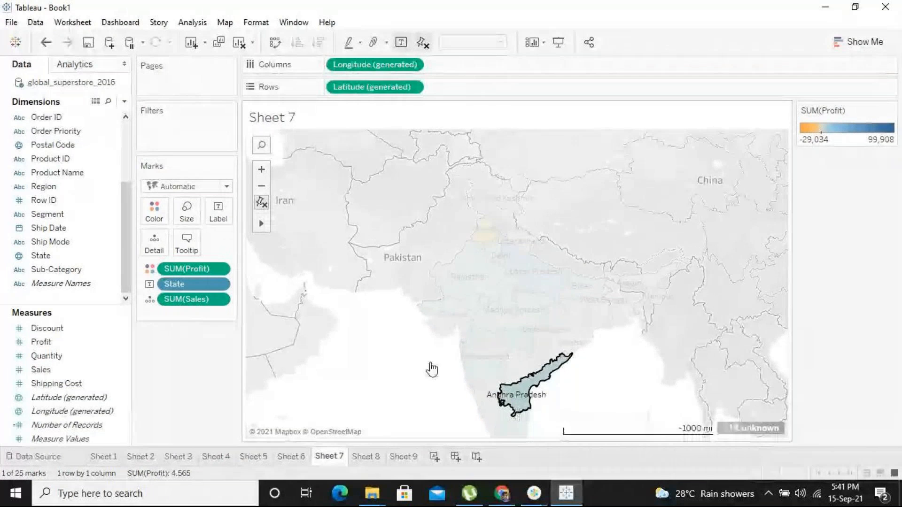
Step: Choose the Radial Selection tool and try circular selections centred on Rajasthan, Telangana, West Bengal and Madhya Pradesh
mouse_move(263, 226)
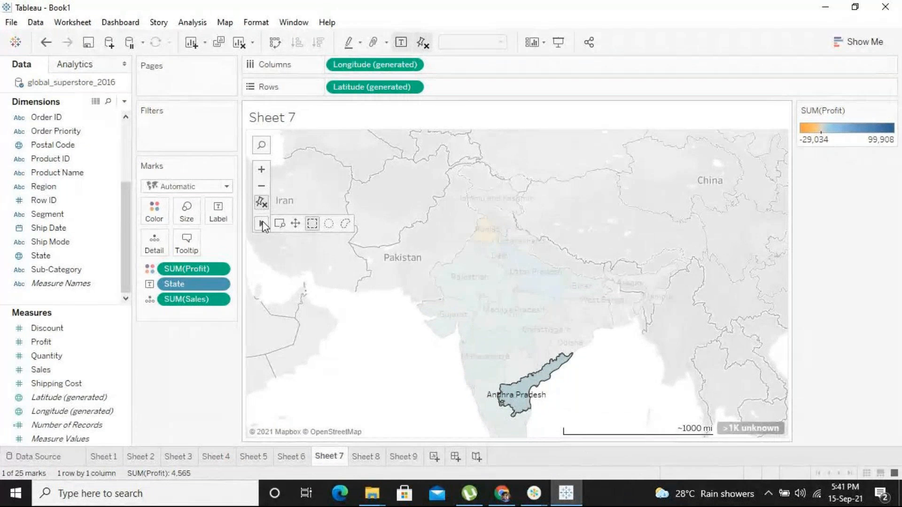
left_click(328, 224)
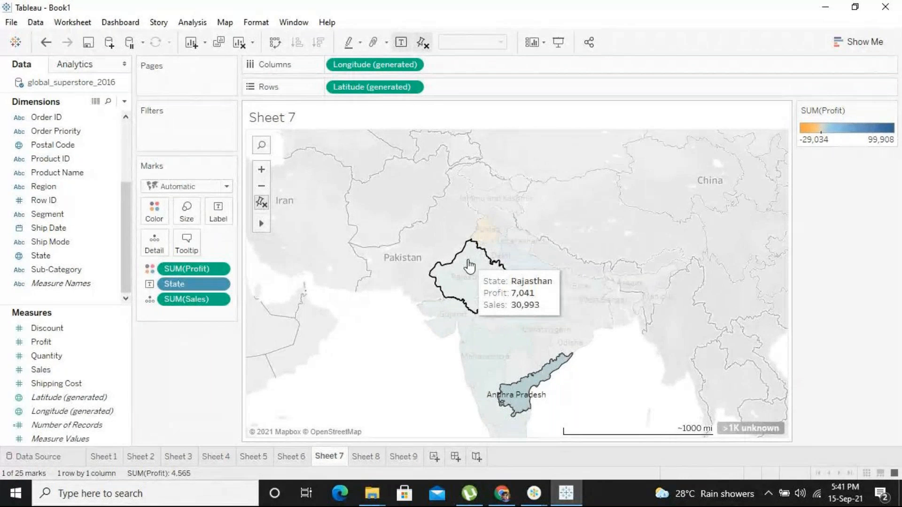
left_click_drag(470, 261, 517, 306)
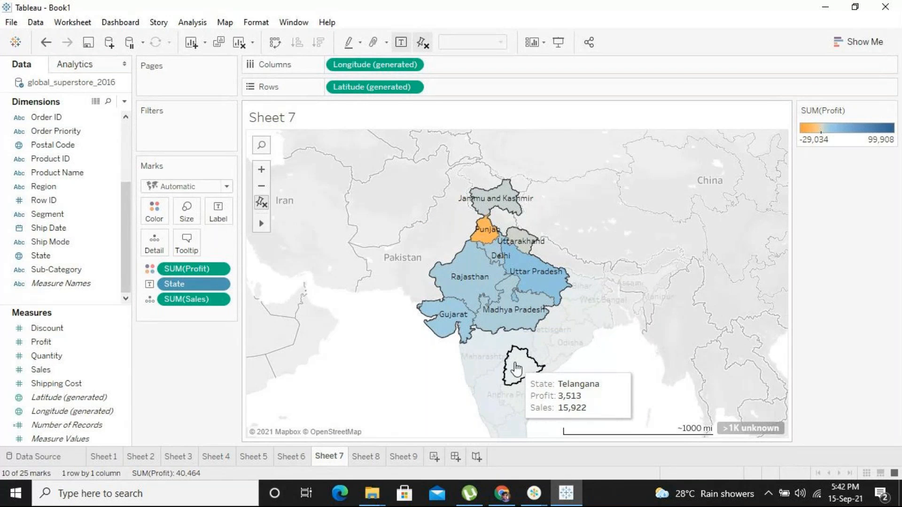
left_click_drag(515, 362, 536, 388)
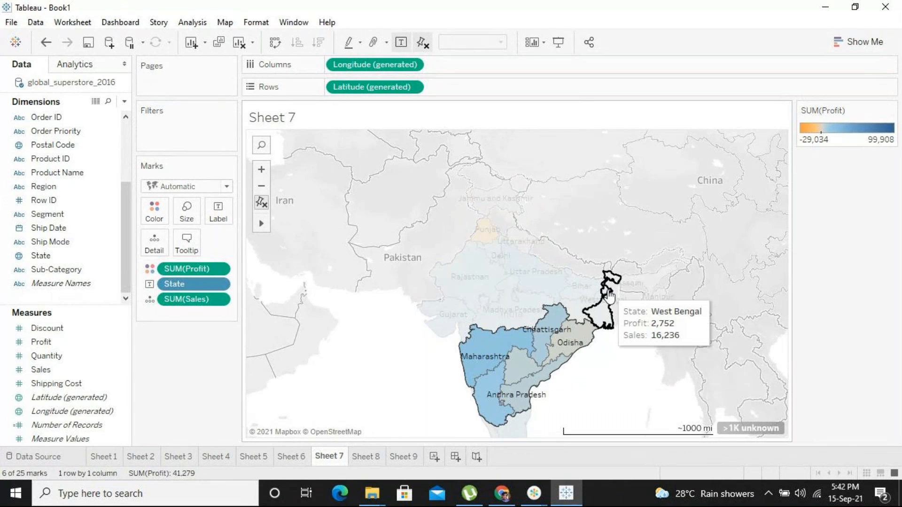
left_click_drag(602, 284, 628, 312)
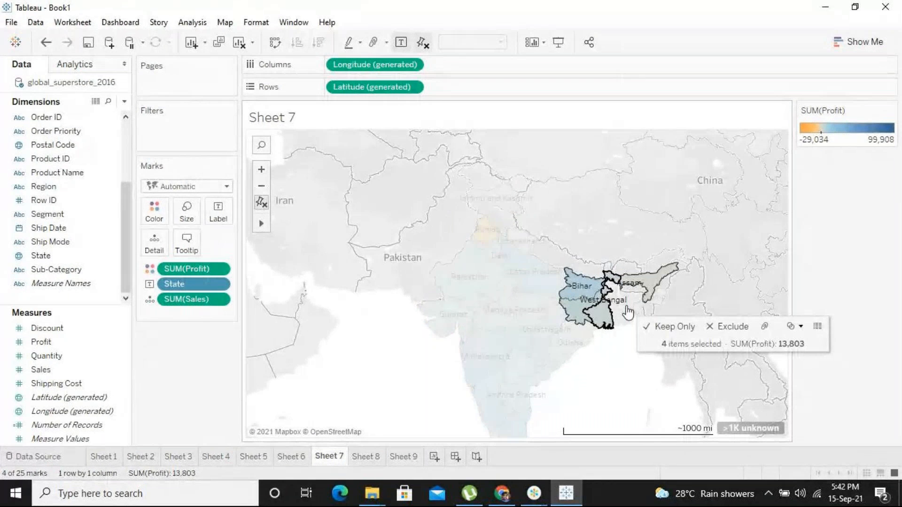
left_click_drag(517, 315, 554, 344)
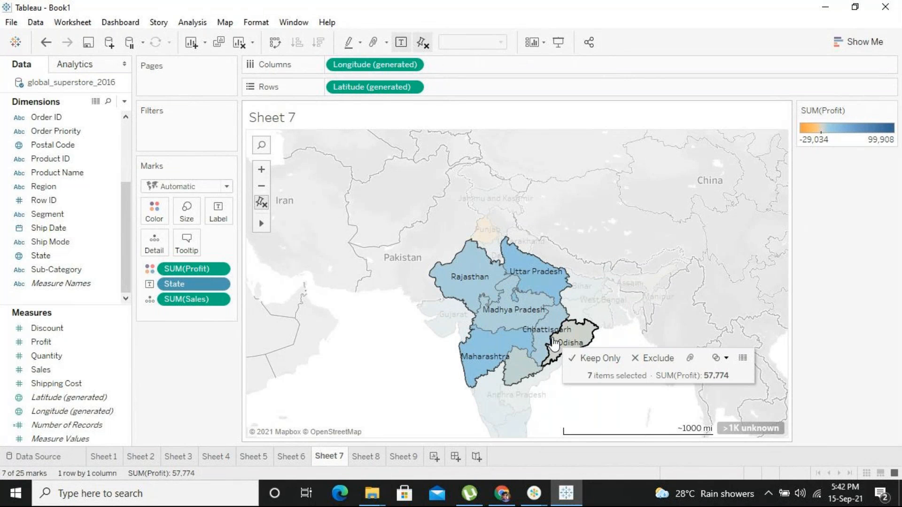
Step: Try a radial selection of Madhya Pradesh, Maharashtra, Chhattisgarh, Odisha, Telangana and Andhra Pradesh, and reset the map view
left_click(554, 345)
left_click_drag(504, 308, 543, 341)
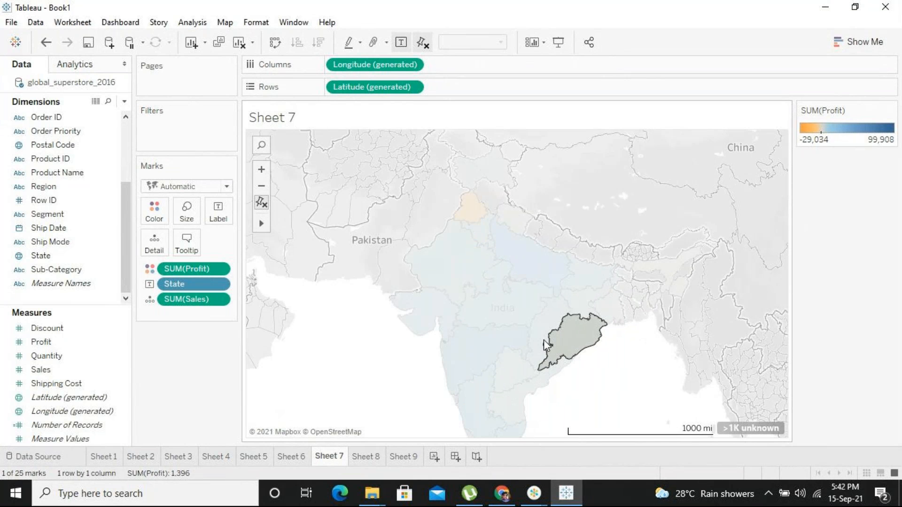
left_click(596, 360)
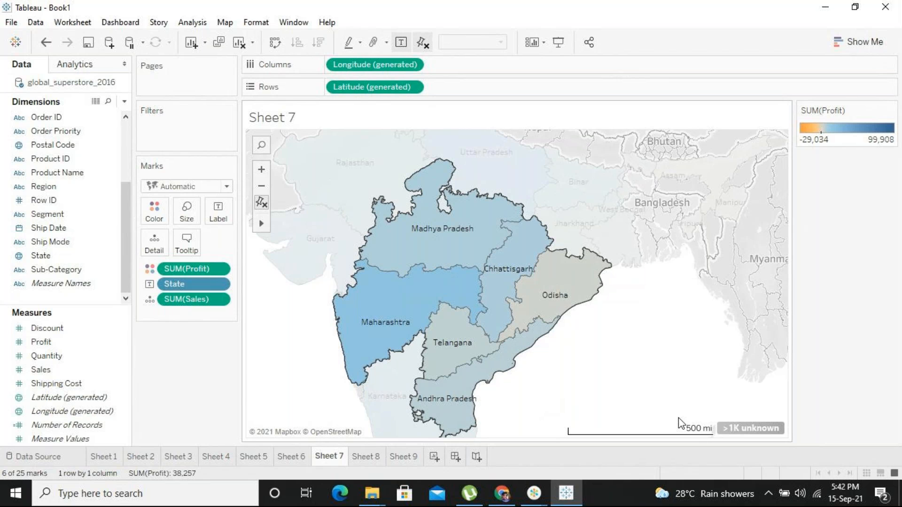
mouse_move(306, 229)
left_click(261, 202)
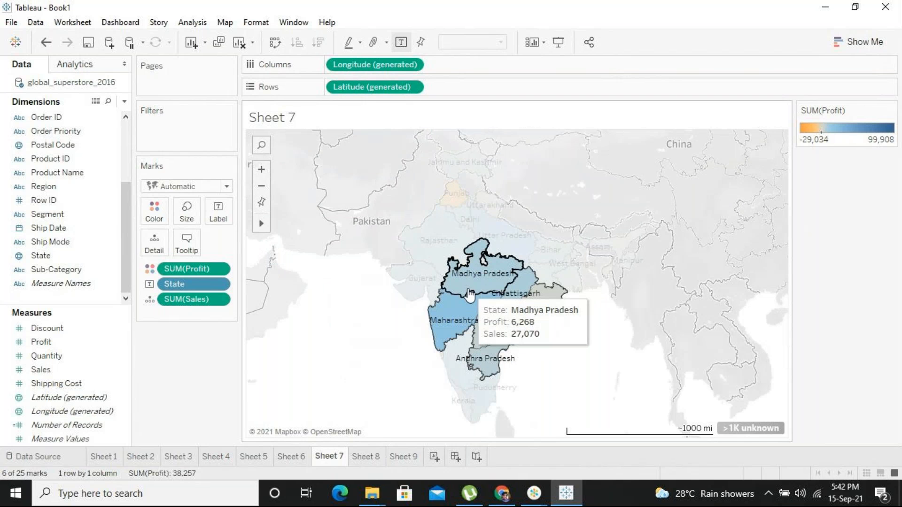
mouse_move(469, 293)
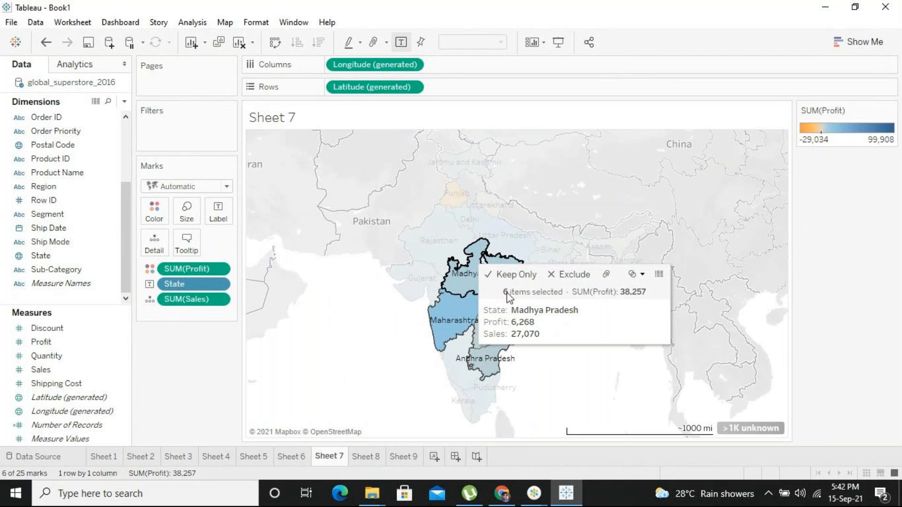
Step: Try radial selections over northern, central, eastern and southern India, and clear the selection
left_click_drag(462, 218, 494, 251)
left_click_drag(482, 303, 517, 310)
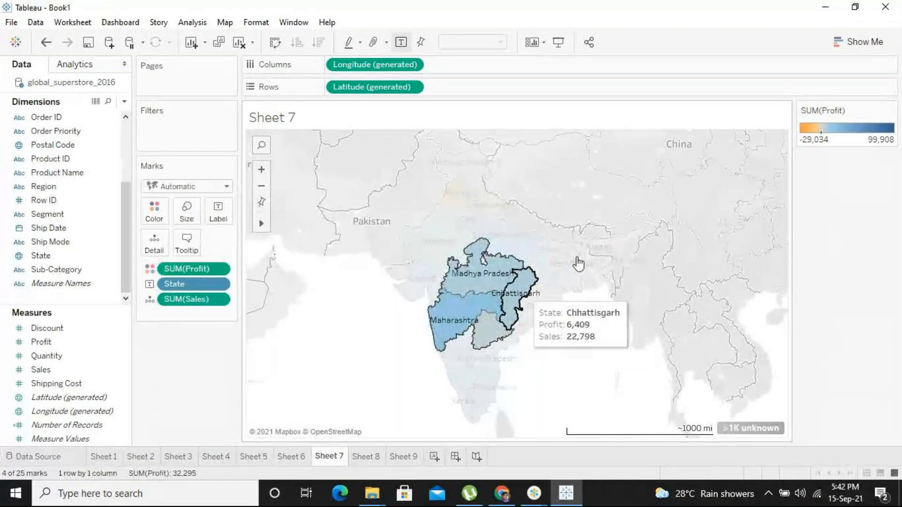
left_click_drag(579, 267, 594, 278)
left_click_drag(476, 356, 496, 382)
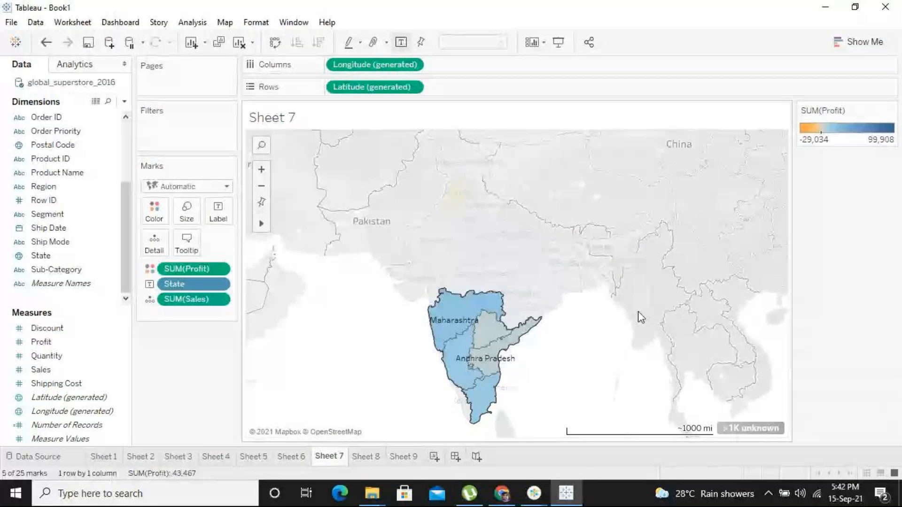
mouse_move(465, 364)
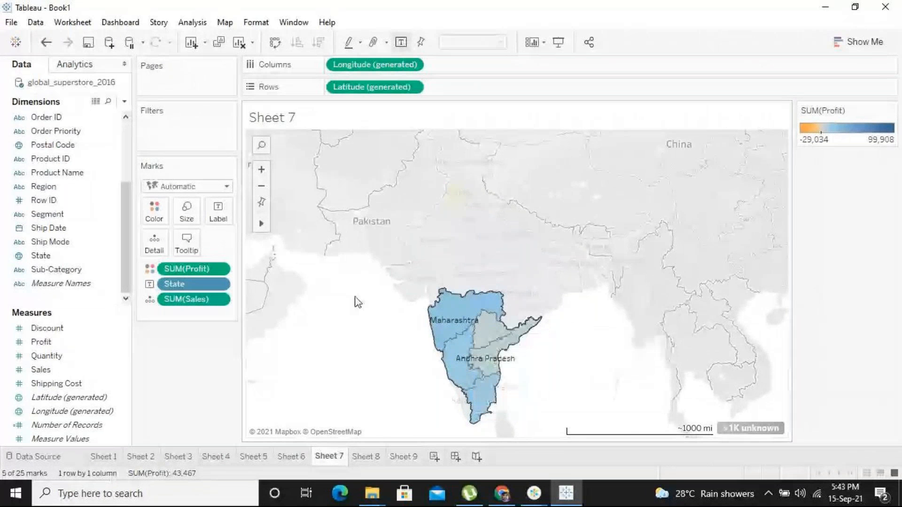
left_click(338, 298)
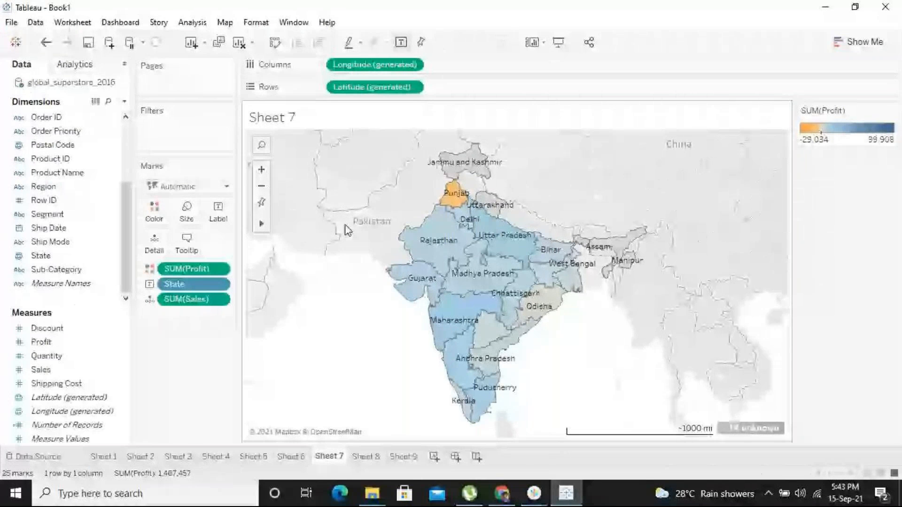
Step: Choose the Lasso Selection tool, try a freehand selection across northern and western India, and clear it after selecting Gujarat alone
mouse_move(346, 225)
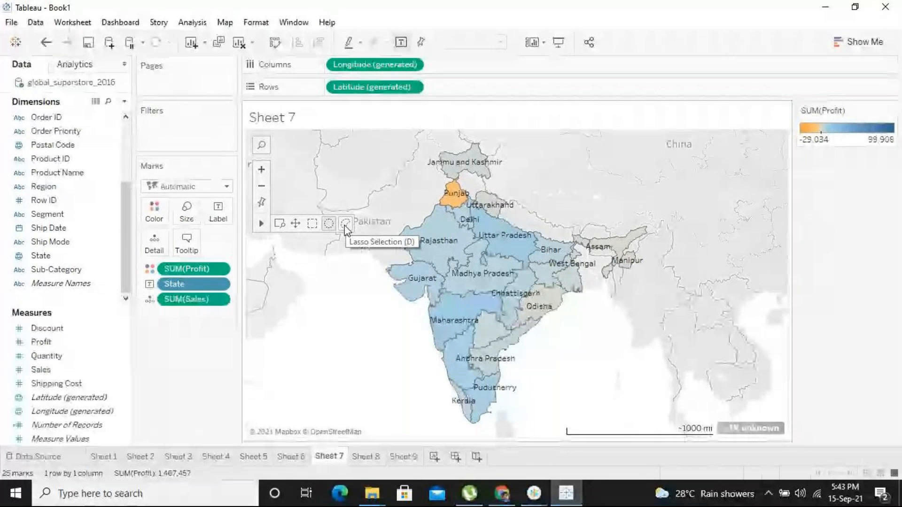
left_click(346, 228)
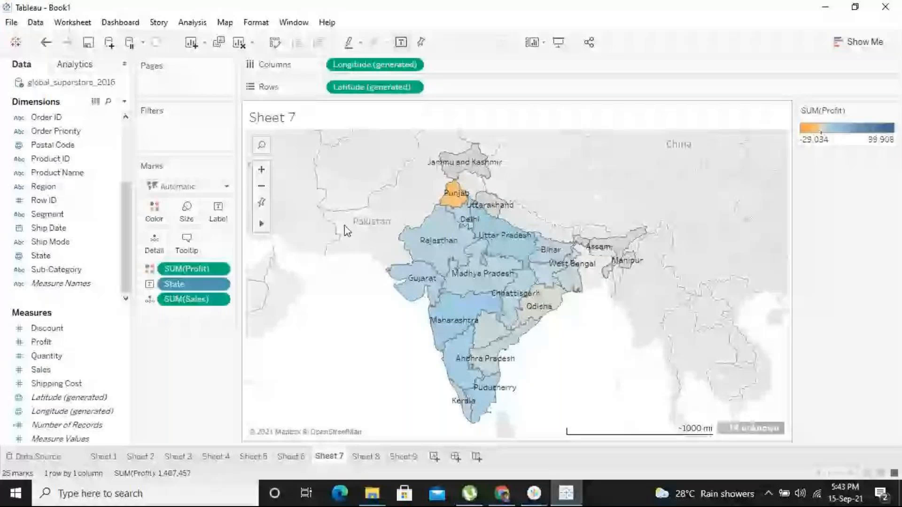
mouse_move(399, 193)
left_mouse_down()
mouse_move(491, 296)
mouse_move(449, 343)
mouse_move(624, 263)
mouse_move(540, 233)
mouse_move(471, 261)
left_mouse_up()
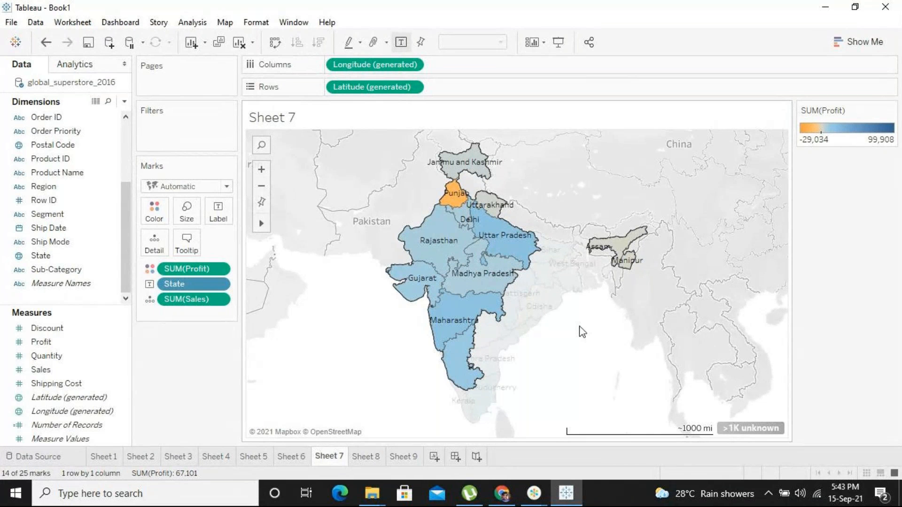
left_click(391, 277)
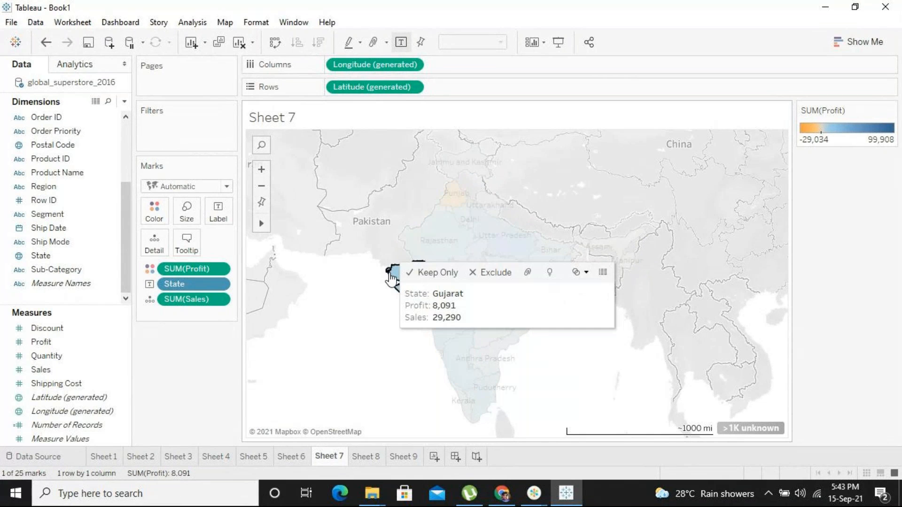
left_click(372, 338)
Step: Try lasso selections of the northern states from Gujarat to Manipur and of five states along the southwest coast, clearing each one
mouse_move(441, 230)
left_mouse_down()
mouse_move(433, 229)
mouse_move(456, 162)
mouse_move(480, 215)
mouse_move(519, 217)
mouse_move(593, 186)
mouse_move(690, 193)
mouse_move(630, 235)
mouse_move(658, 230)
mouse_move(678, 263)
mouse_move(648, 268)
mouse_move(479, 237)
mouse_move(426, 257)
mouse_move(425, 308)
mouse_move(417, 311)
left_mouse_up()
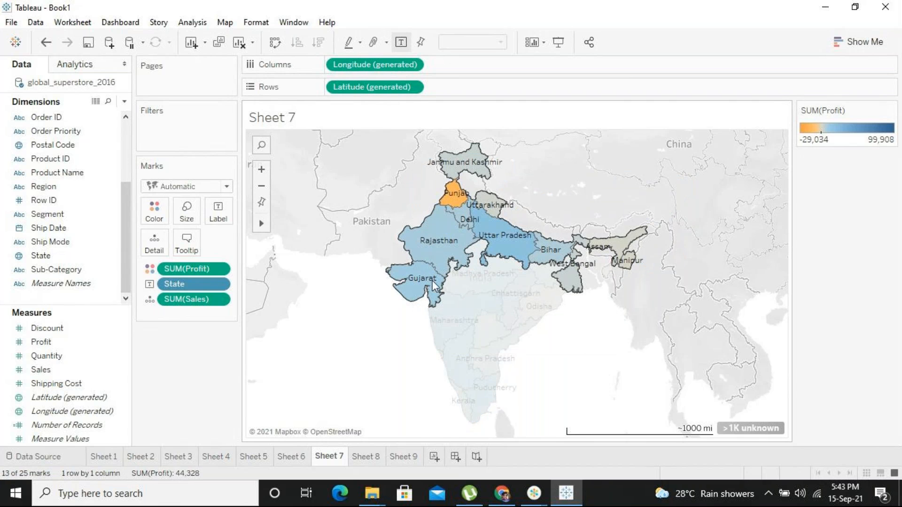
left_click(347, 338)
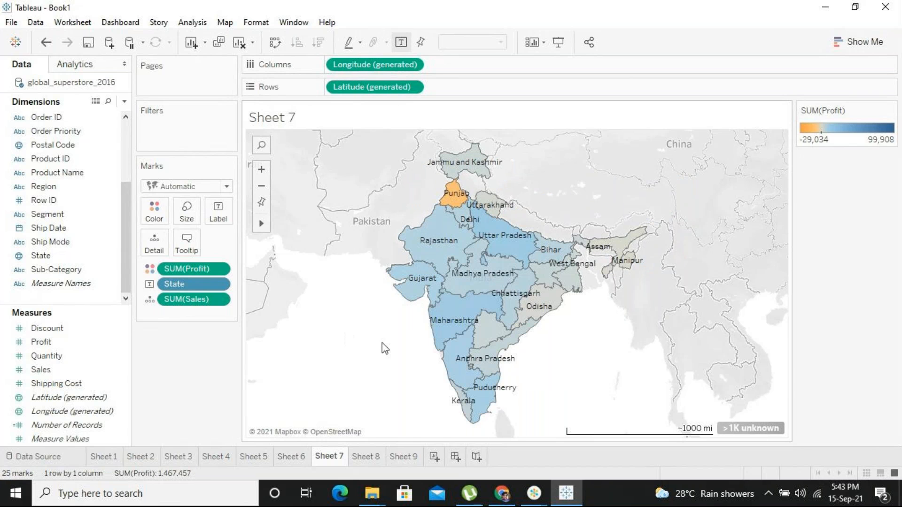
mouse_move(407, 287)
left_mouse_down()
mouse_move(450, 394)
mouse_move(470, 423)
mouse_move(491, 404)
mouse_move(484, 407)
left_mouse_up()
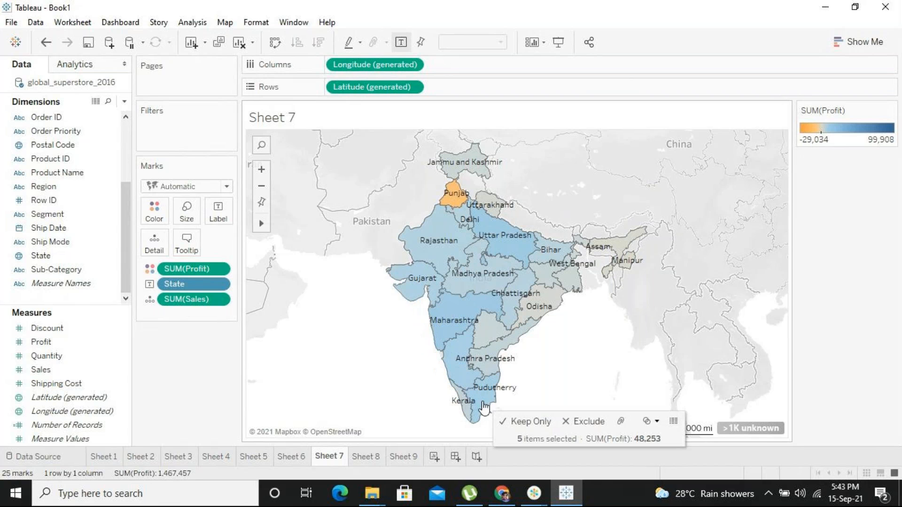
left_click(535, 386)
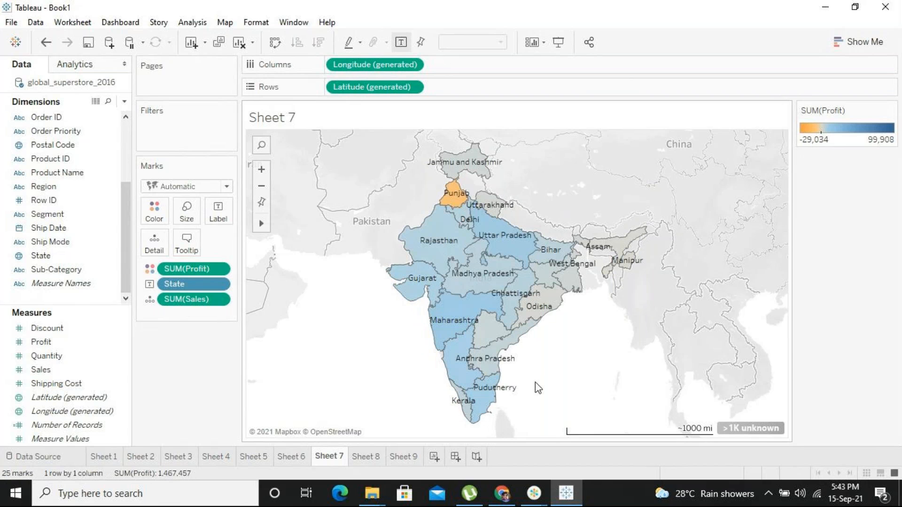
Step: Try a lasso selection along the eastern states from Puducherry up to Assam and Uttarakhand, and clear it
mouse_move(529, 339)
left_mouse_down()
mouse_move(569, 301)
mouse_move(598, 293)
mouse_move(612, 263)
mouse_move(585, 238)
mouse_move(543, 230)
mouse_move(620, 245)
mouse_move(527, 225)
mouse_move(493, 174)
mouse_move(526, 178)
mouse_move(582, 253)
mouse_move(602, 257)
left_mouse_up()
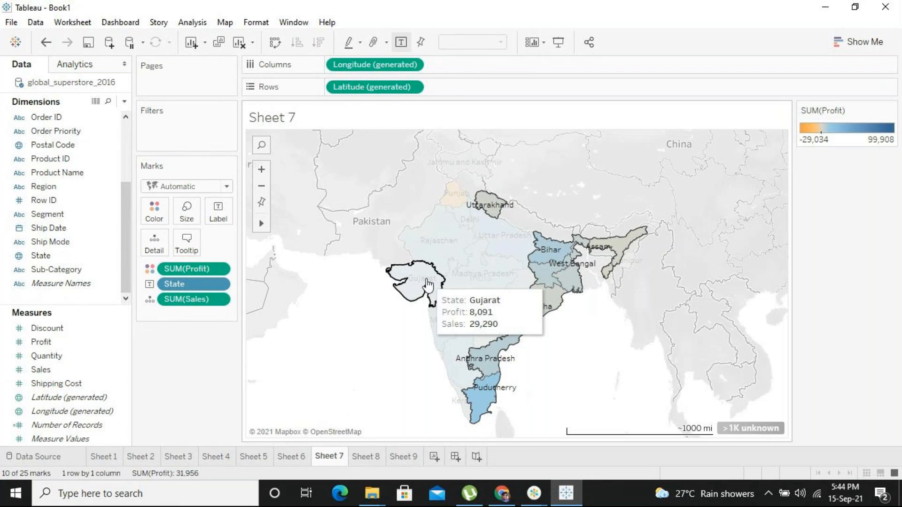
mouse_move(263, 225)
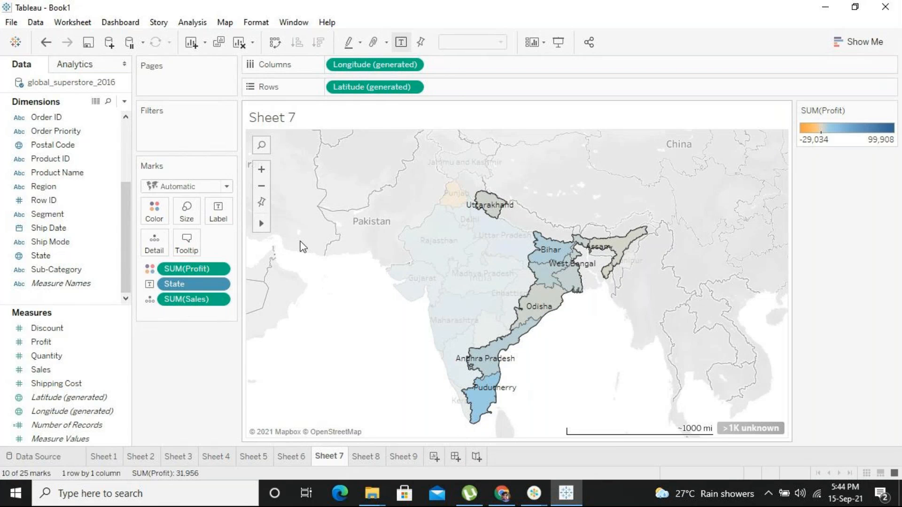
left_click(615, 377)
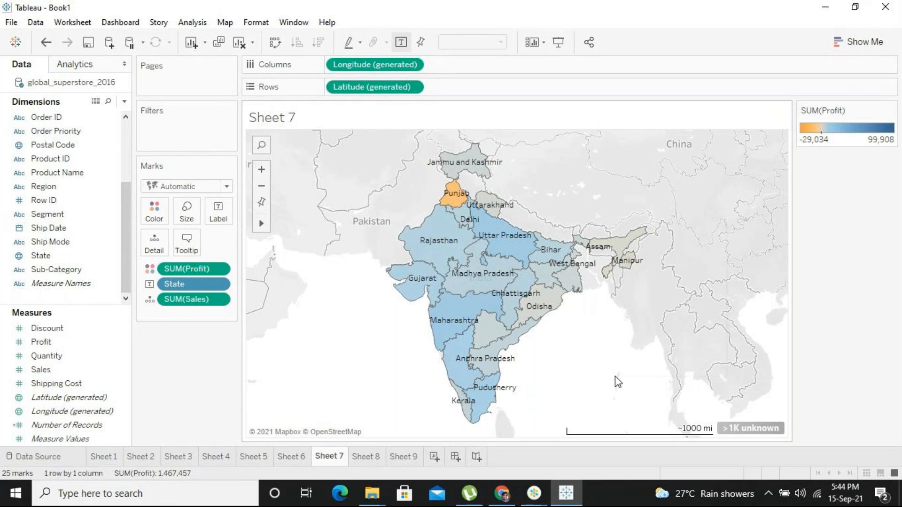
right_click(616, 377)
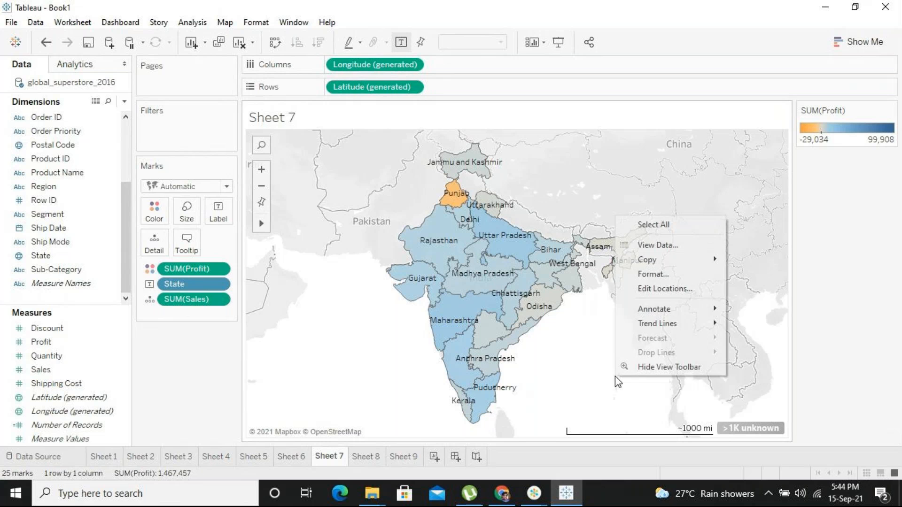
left_click(685, 274)
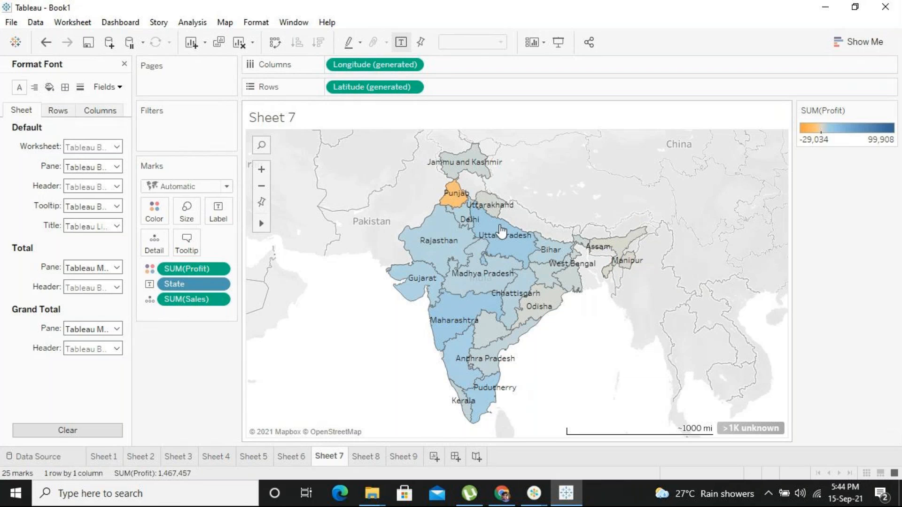
left_click(124, 64)
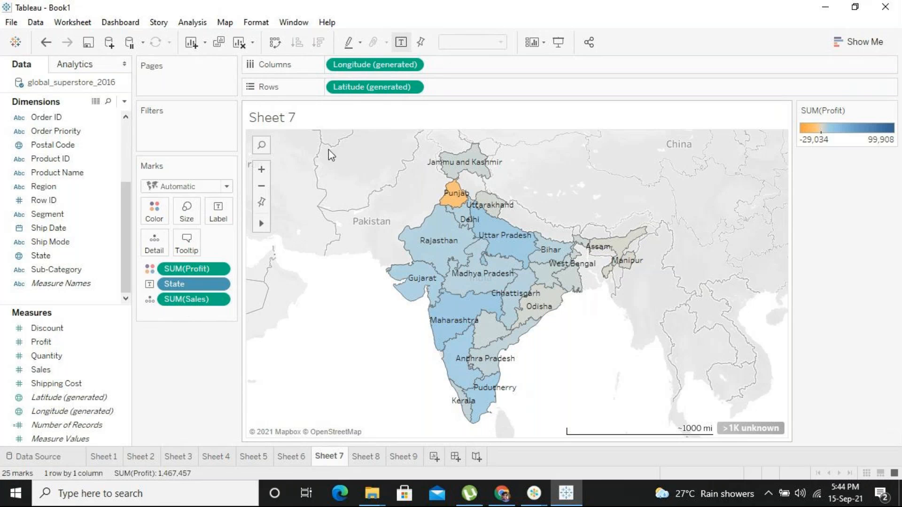
Step: Open the map layers settings for the India profit map
left_click(224, 24)
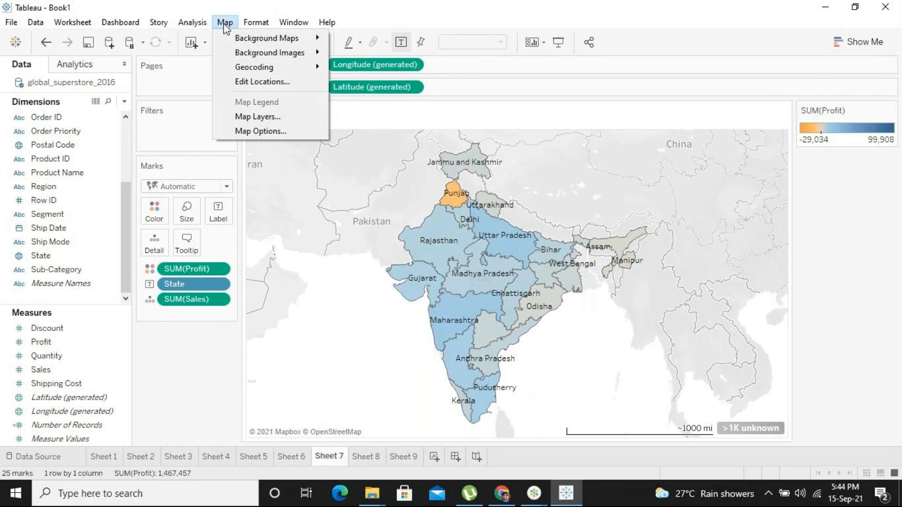
left_click(257, 117)
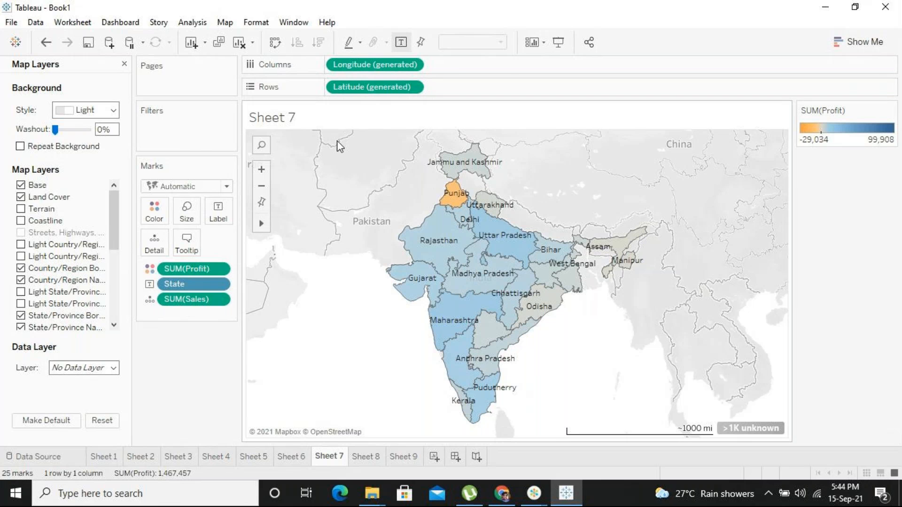
left_click(217, 24)
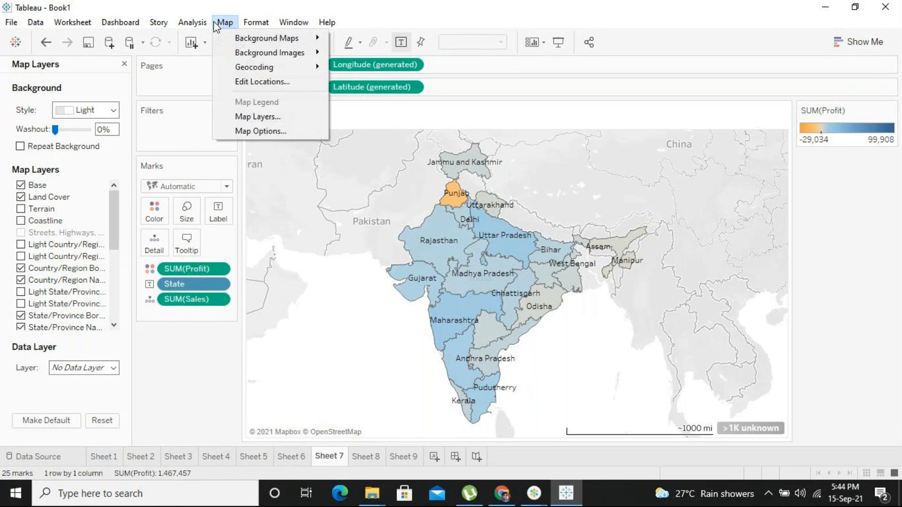
left_click(258, 119)
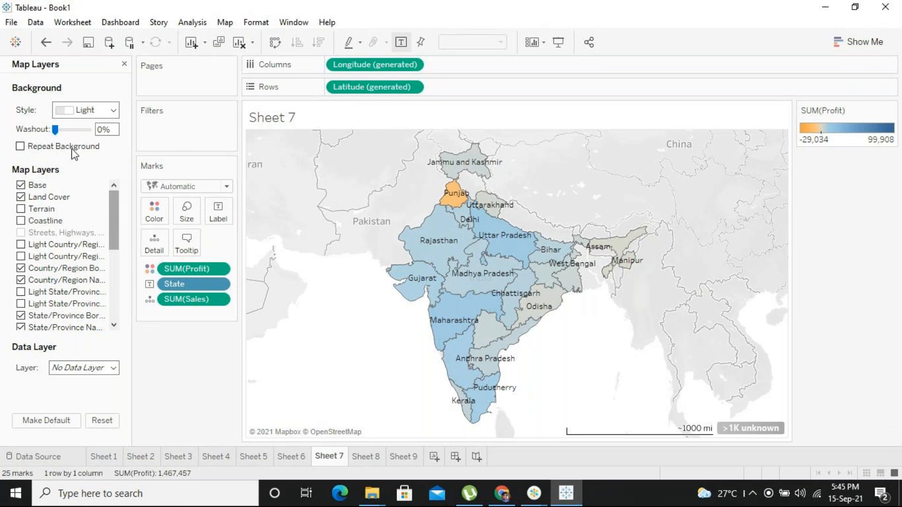
mouse_move(55, 129)
left_mouse_down()
mouse_move(80, 129)
mouse_move(55, 129)
left_mouse_up()
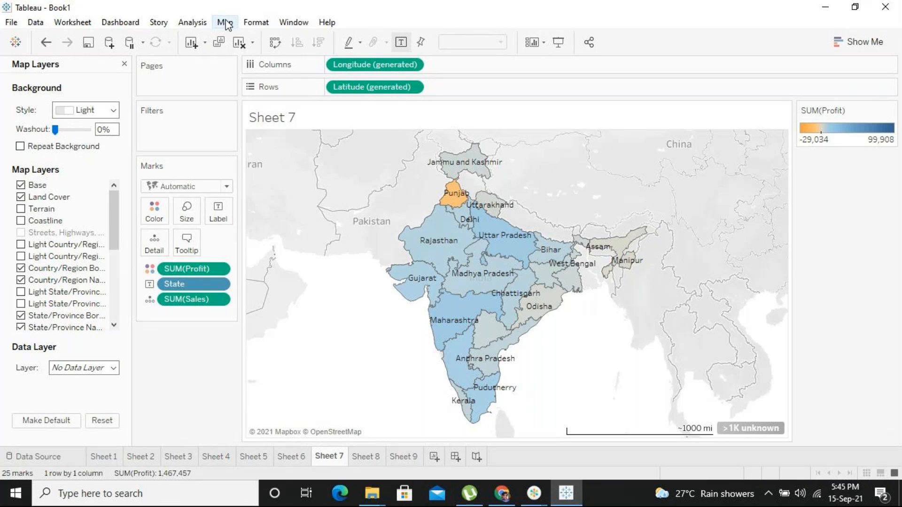
left_click(226, 23)
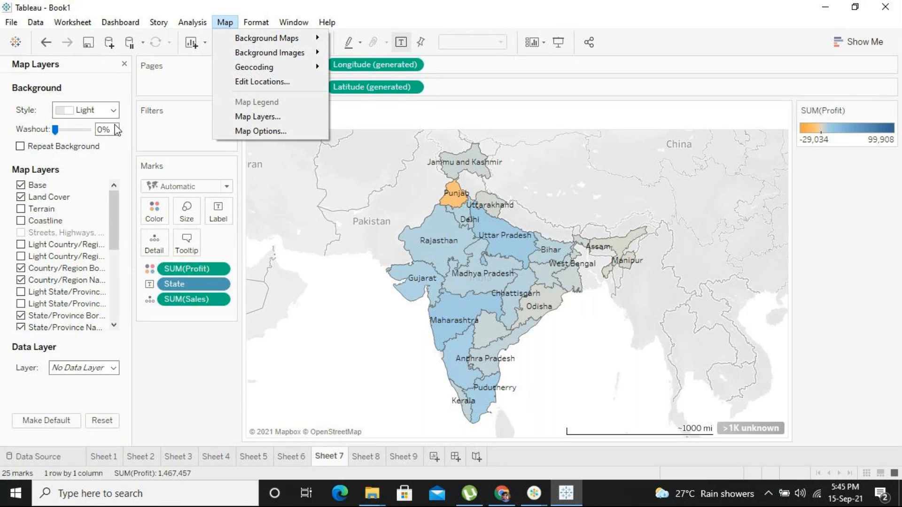
left_click(9, 112)
Step: Try the Outdoors, Light, Normal and Dark background styles on the India map
left_click(94, 109)
left_click(87, 166)
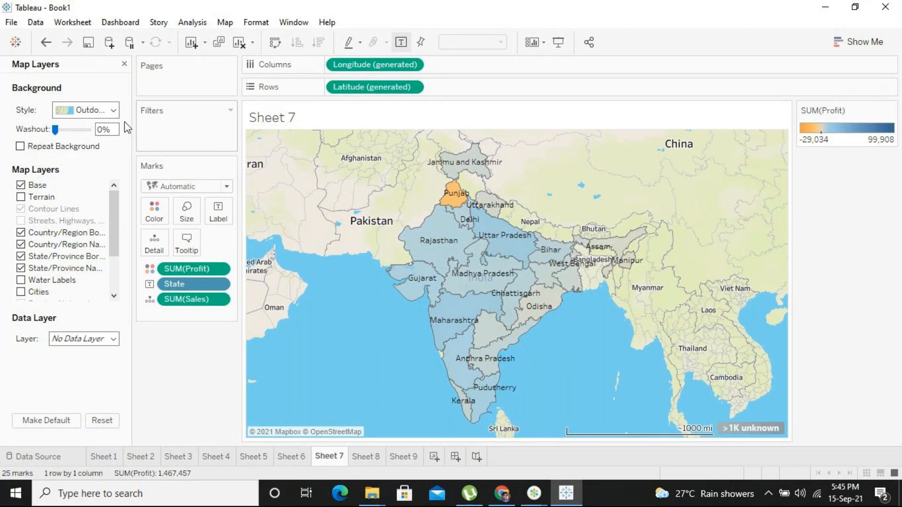
left_click(99, 112)
left_click(97, 123)
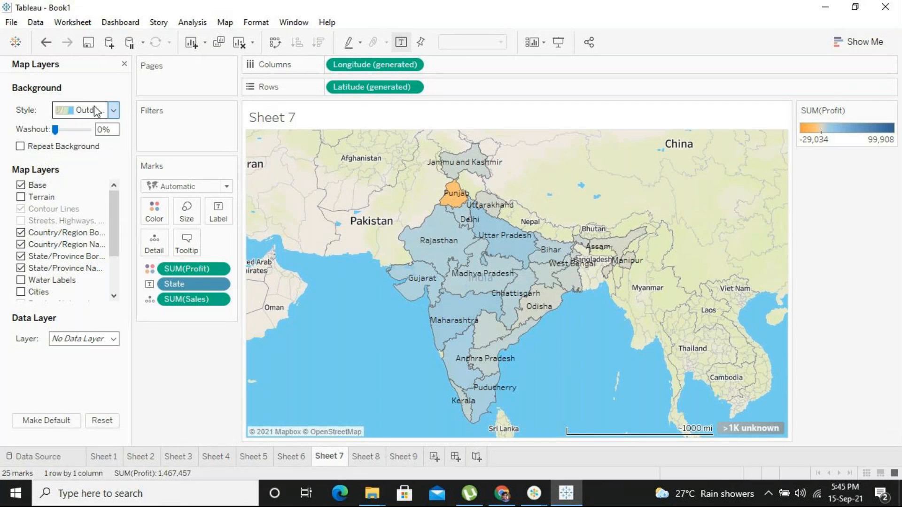
left_click(94, 107)
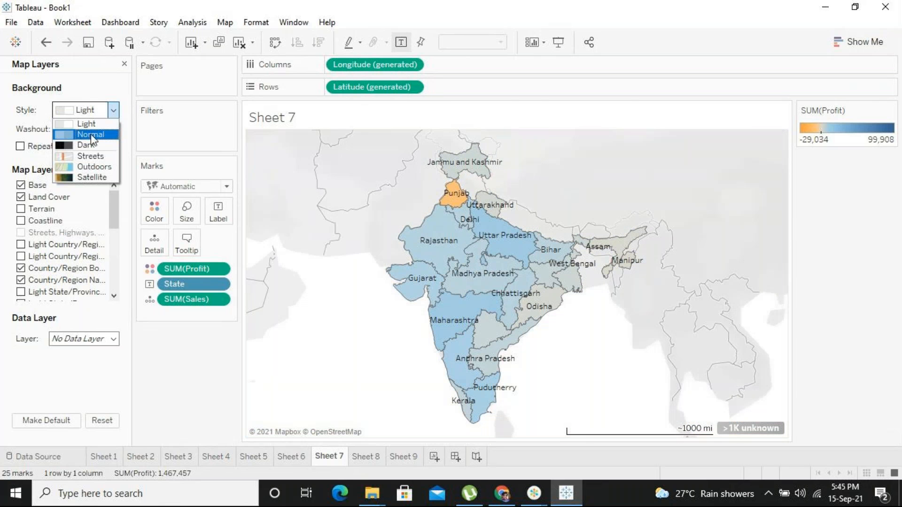
left_click(92, 134)
left_click(90, 115)
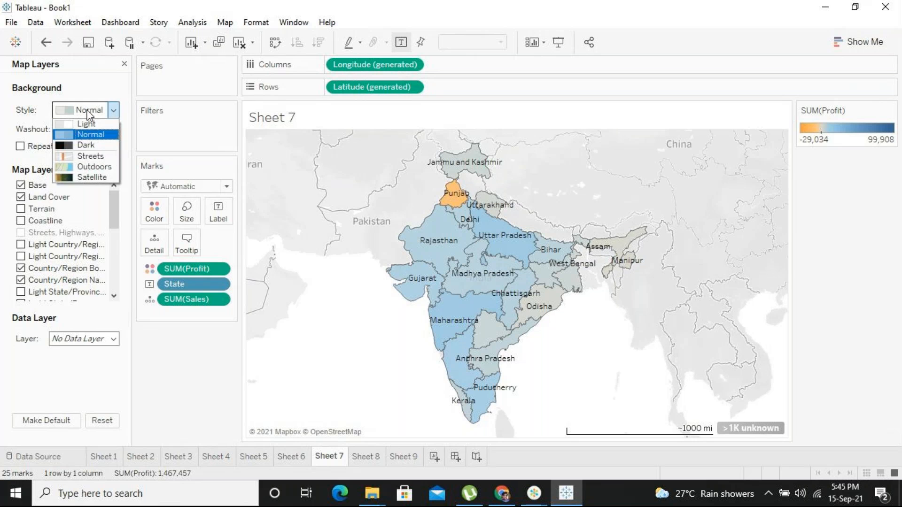
left_click(89, 134)
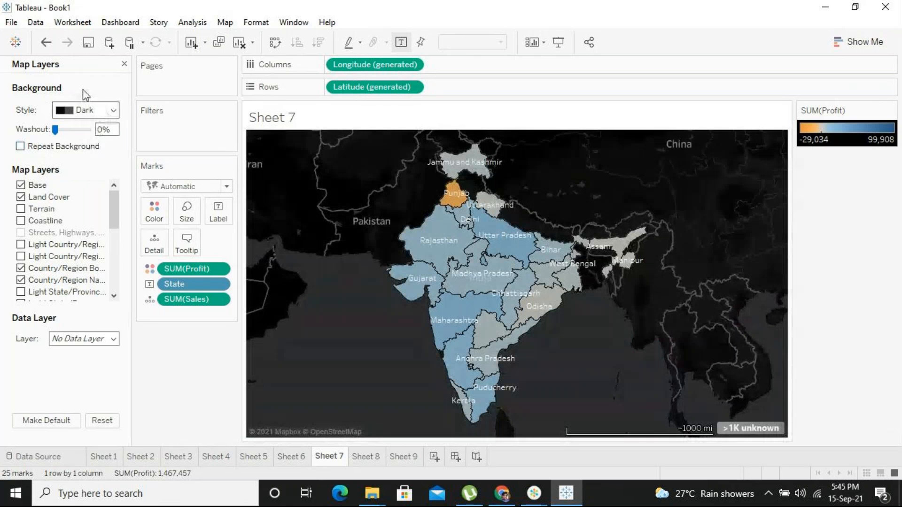
Step: Try the Satellite and Outdoors background styles, and settle on the Streets style for the map
left_click(84, 110)
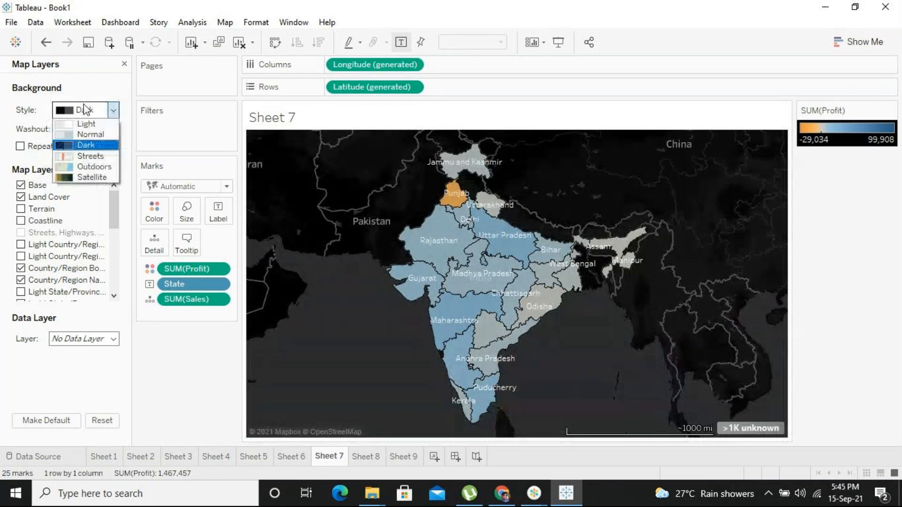
left_click(92, 177)
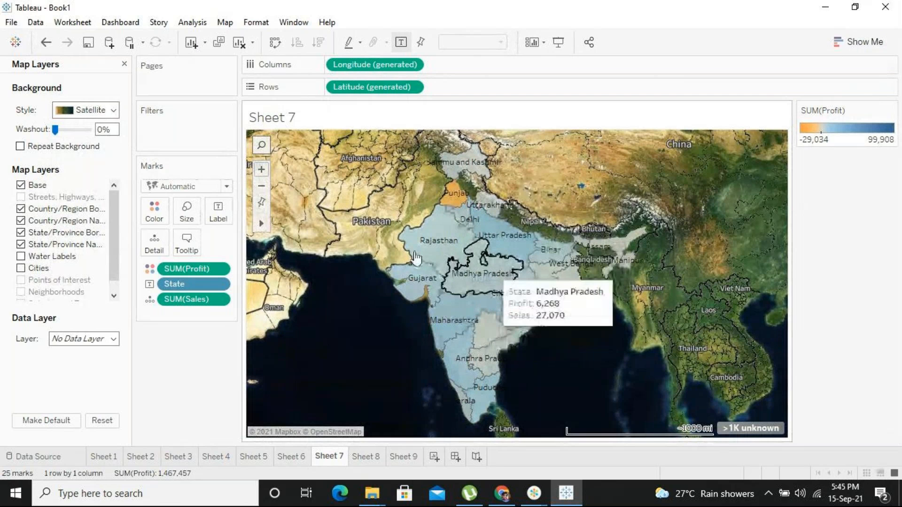
left_click(103, 112)
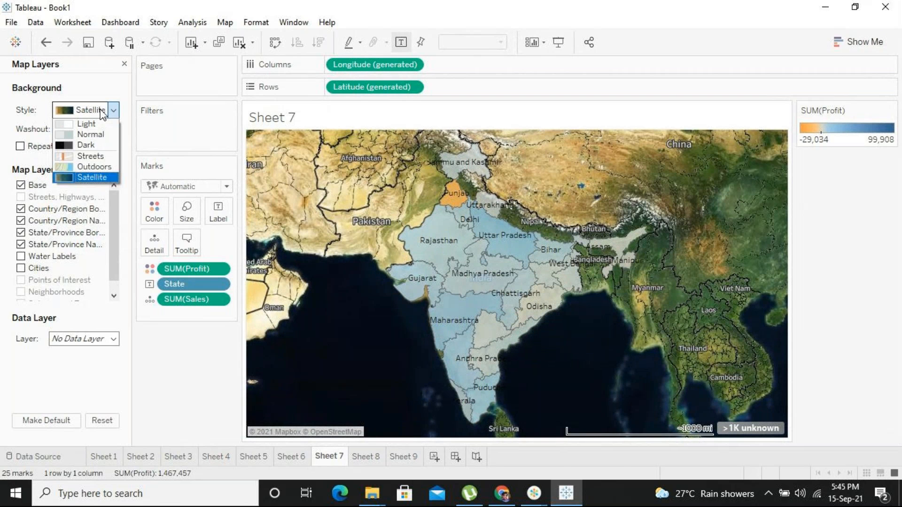
left_click(103, 168)
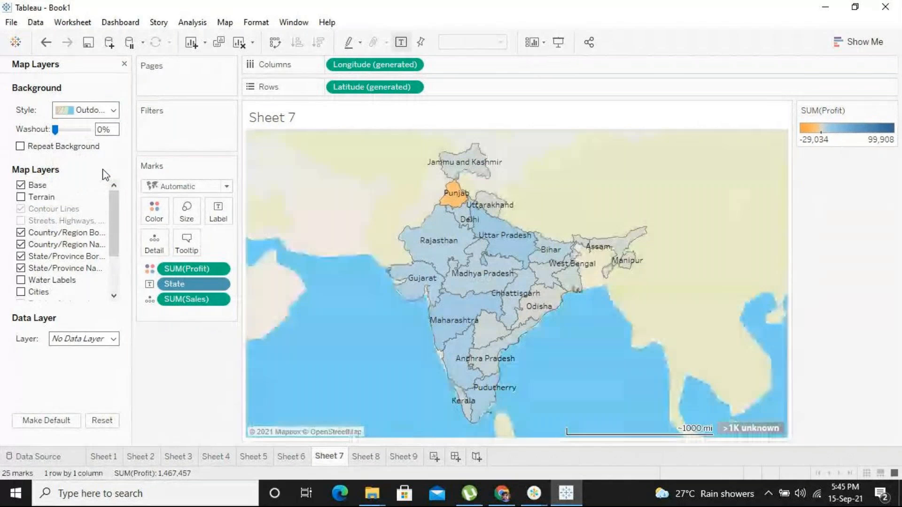
left_click(106, 111)
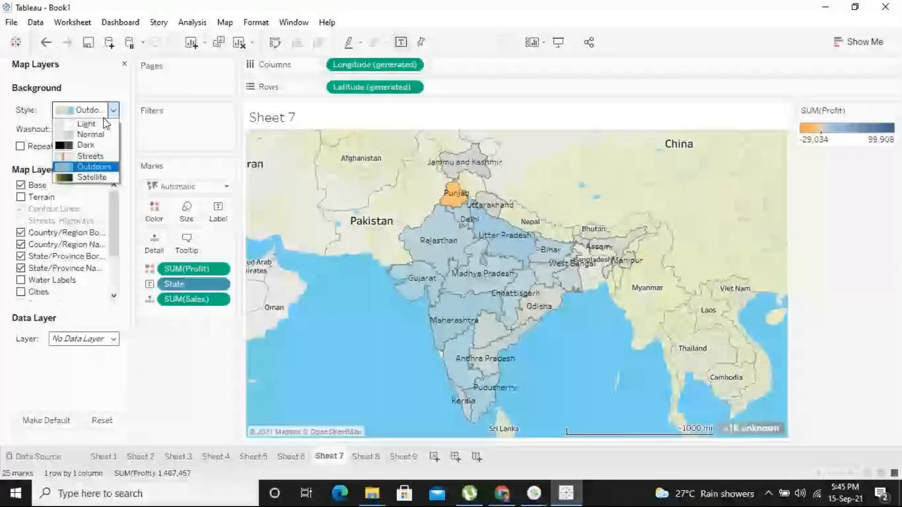
left_click(101, 162)
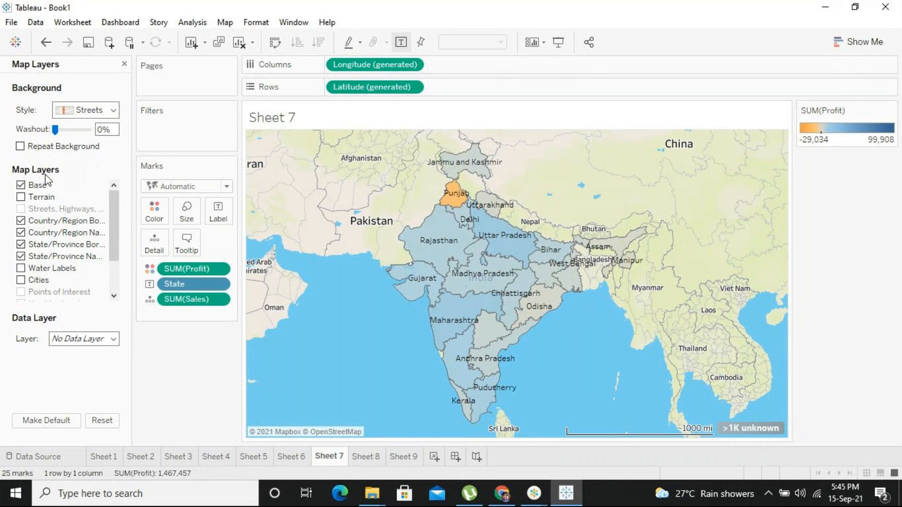
Step: Try hiding the Base map layer twice, restoring it each time
left_click(21, 186)
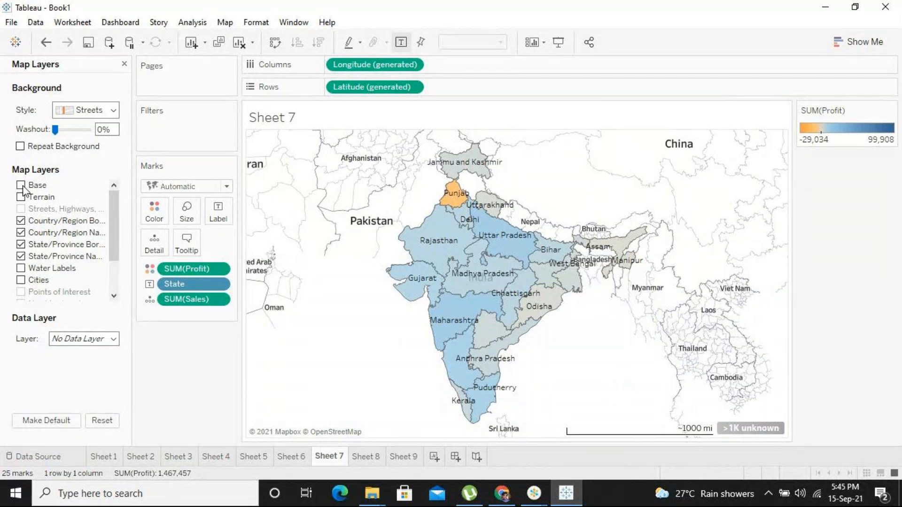
left_click(21, 186)
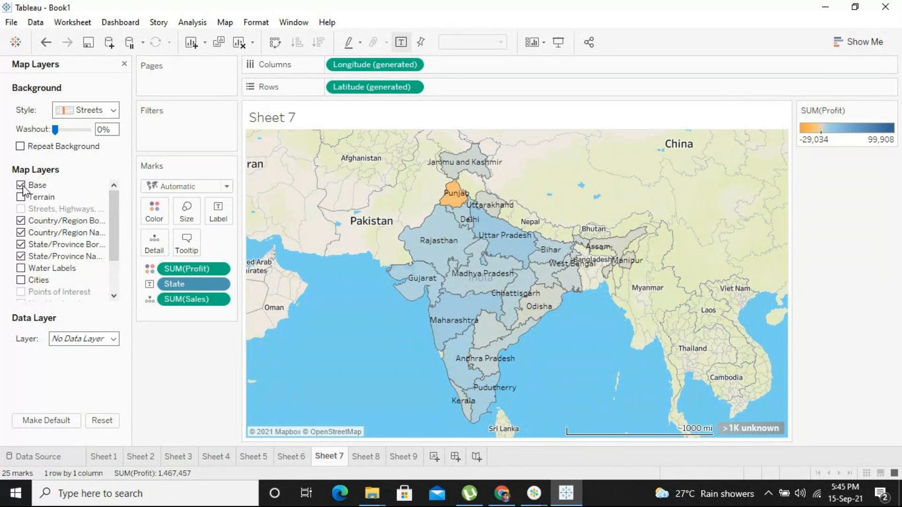
left_click(22, 186)
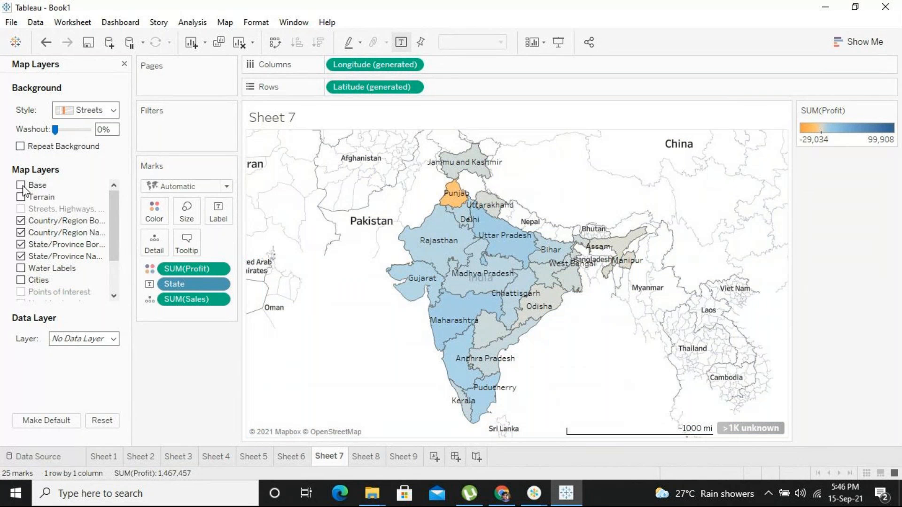
left_click(22, 186)
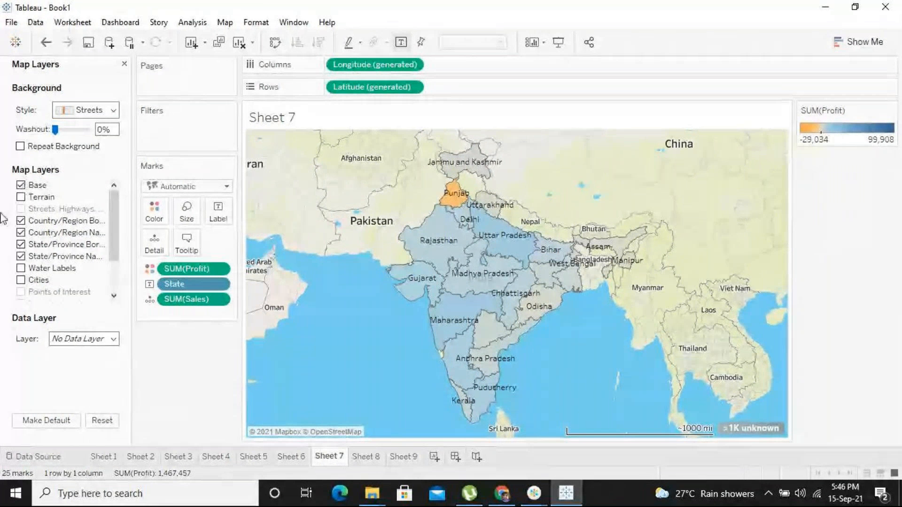
Step: Try toggling the country/region borders, state/province borders and Water Labels layers, restoring each one
left_click(24, 223)
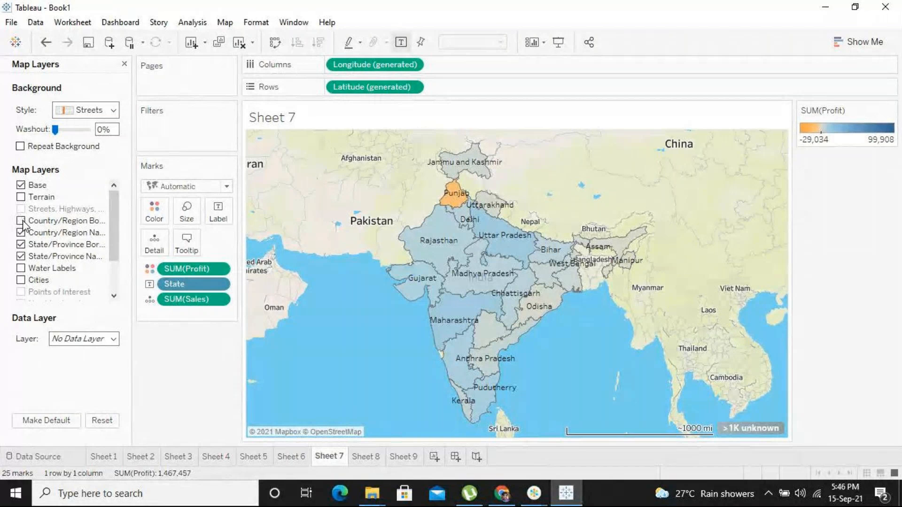
left_click(21, 221)
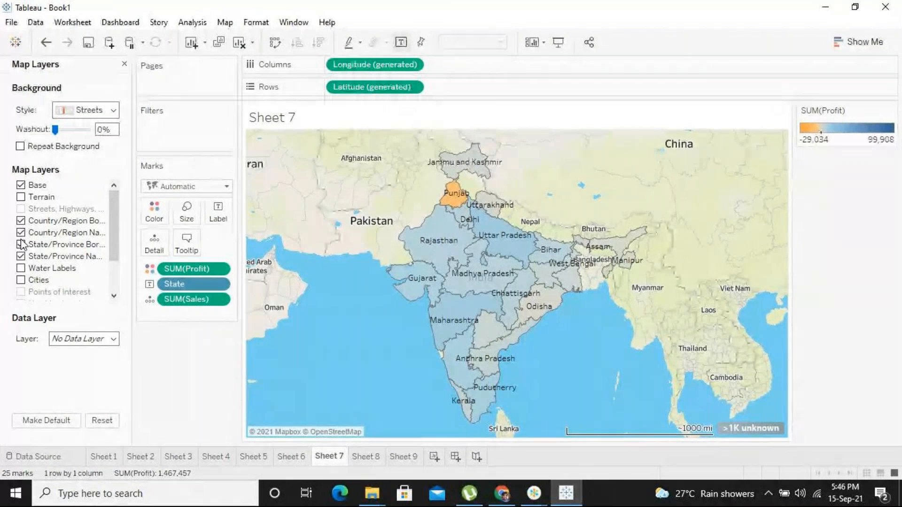
left_click(21, 244)
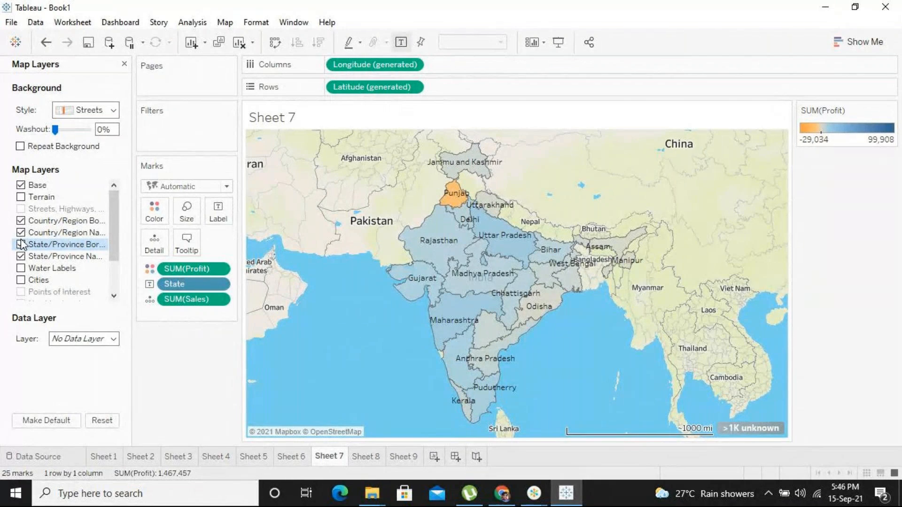
left_click(21, 244)
left_click(21, 268)
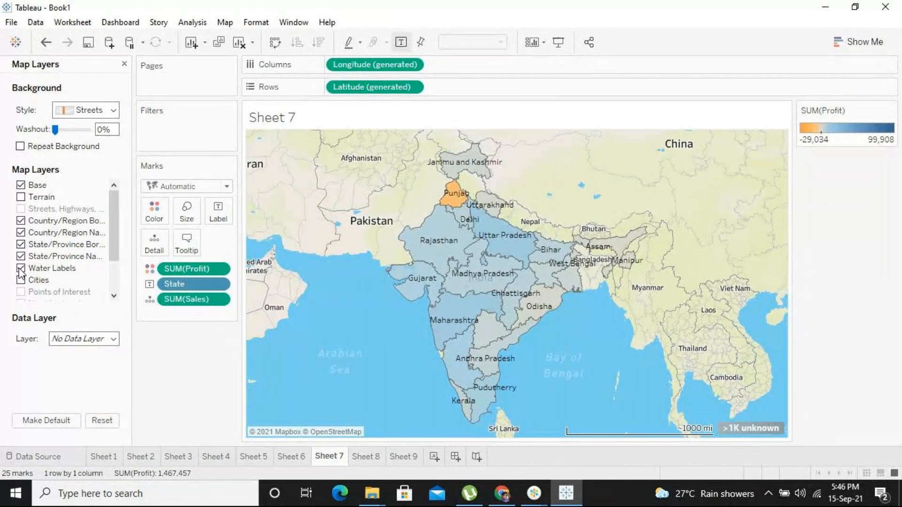
left_click(21, 268)
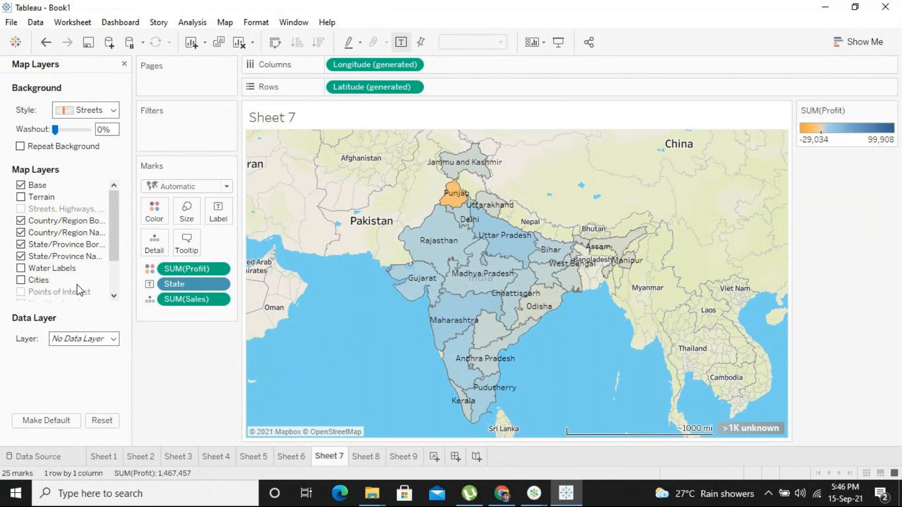
Step: Show the Cities map layer and add the White Collar Occupation data layer from US Occupations
left_click_drag(116, 256, 119, 281)
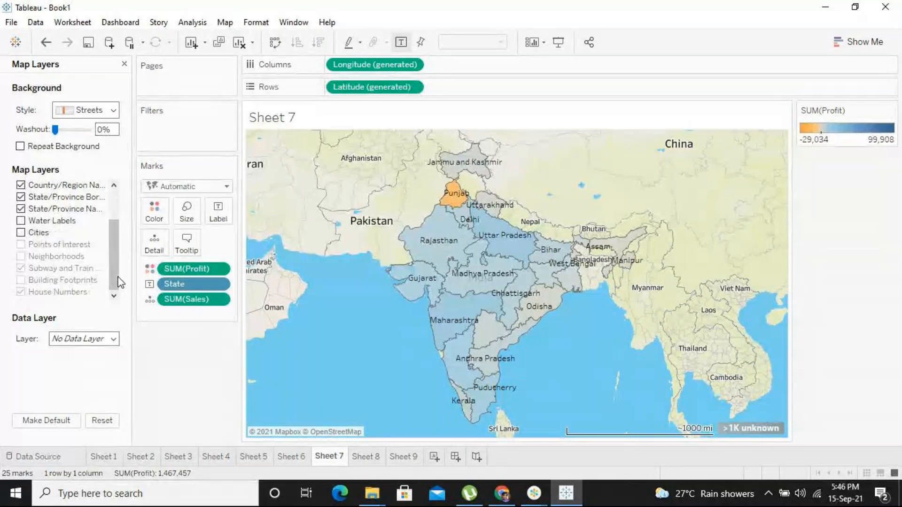
left_click(21, 232)
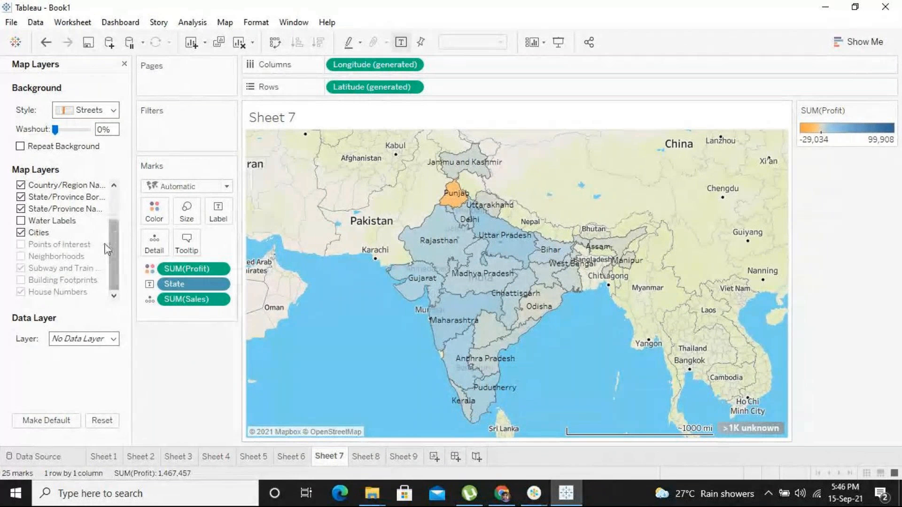
left_click(112, 339)
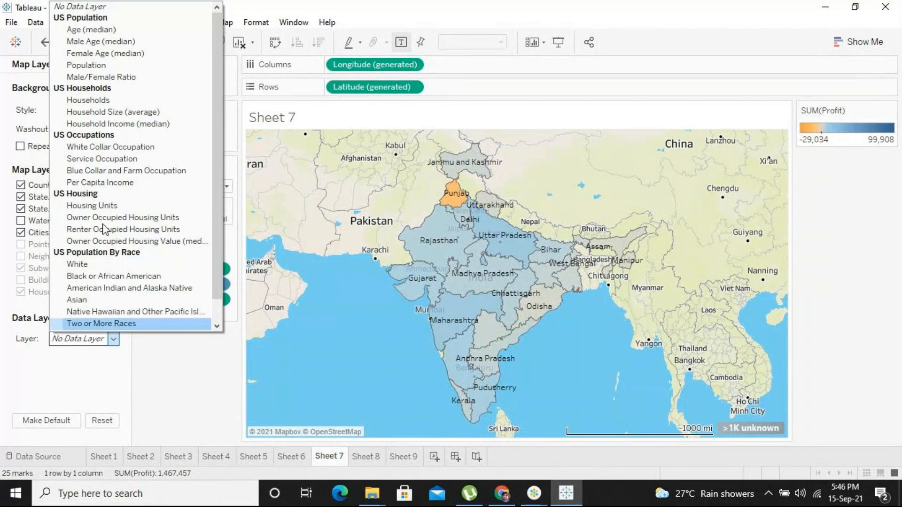
left_click(138, 147)
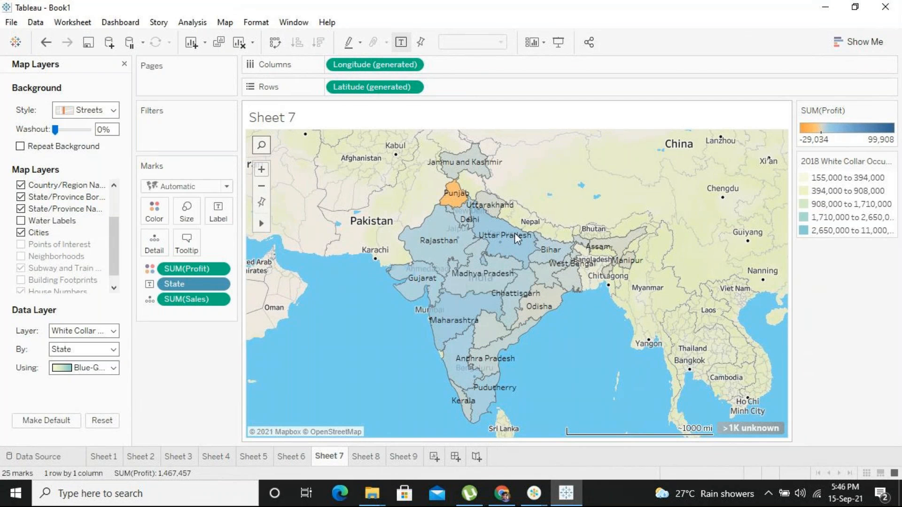
mouse_move(511, 239)
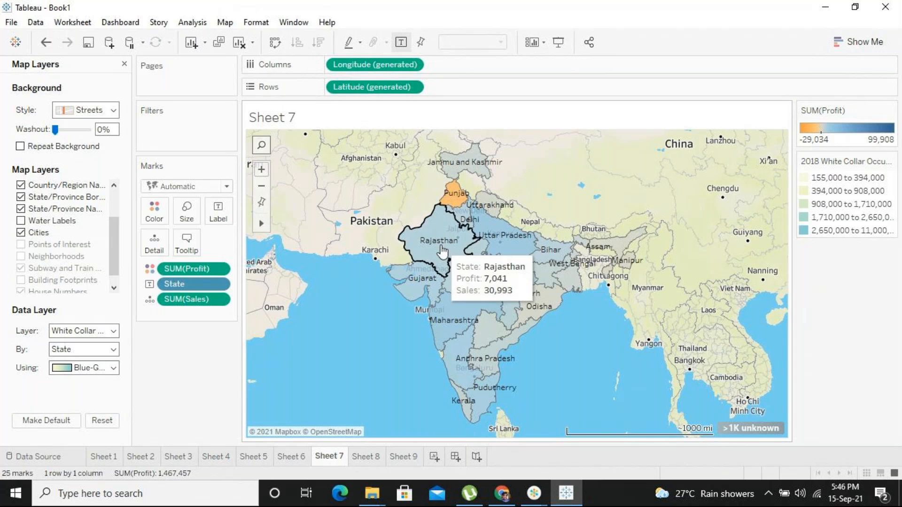
Step: Set the map's background style to Outdoors and save the workbook on the Desktop as maps
left_click(91, 111)
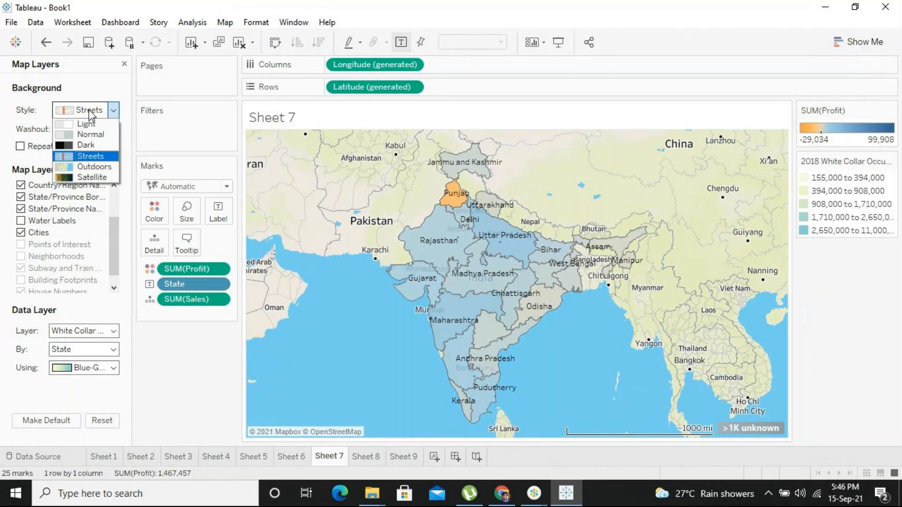
left_click(94, 169)
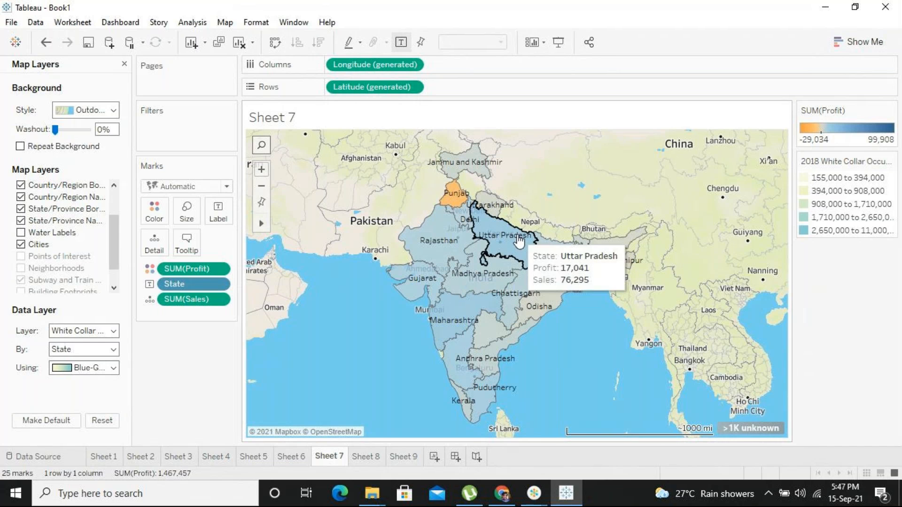
mouse_move(469, 197)
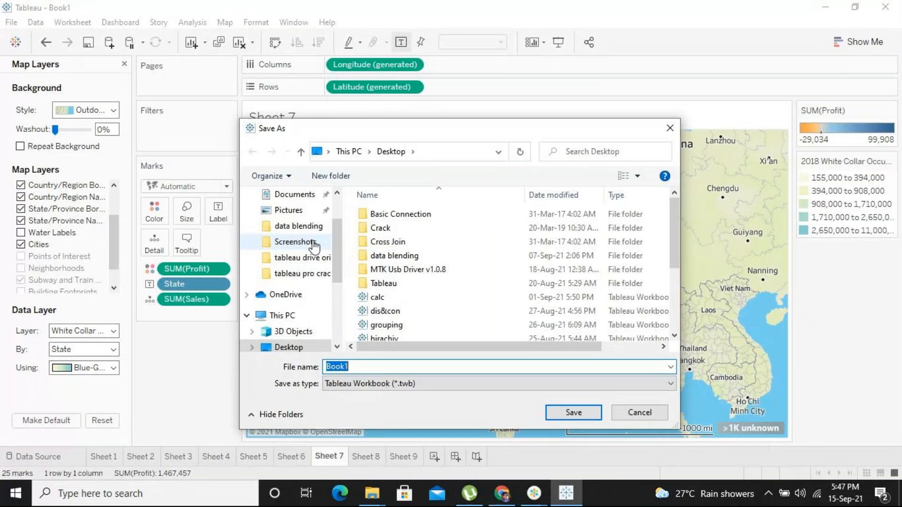
type("maps")
key("Return")
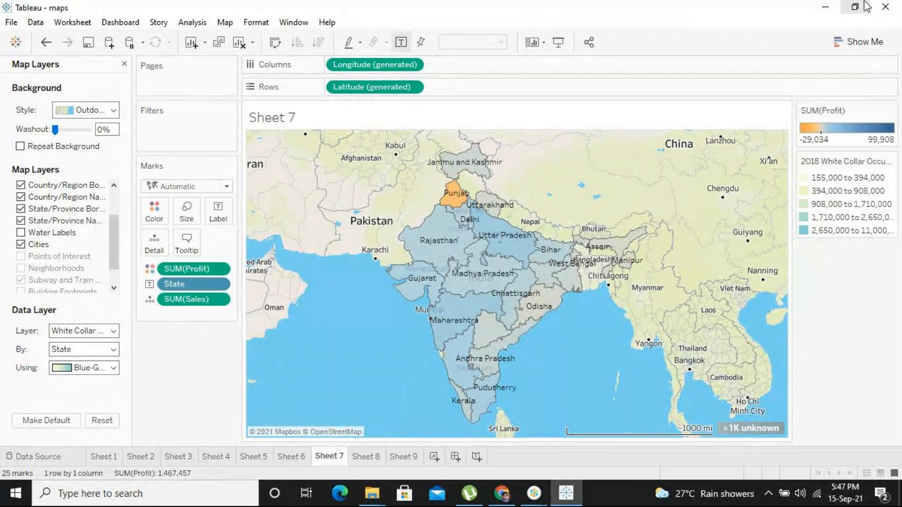
Step: Switch to the Tableau Attendence workbook in Excel and extend the date header from 14-Sep into column T as 15-Sep
left_click(825, 6)
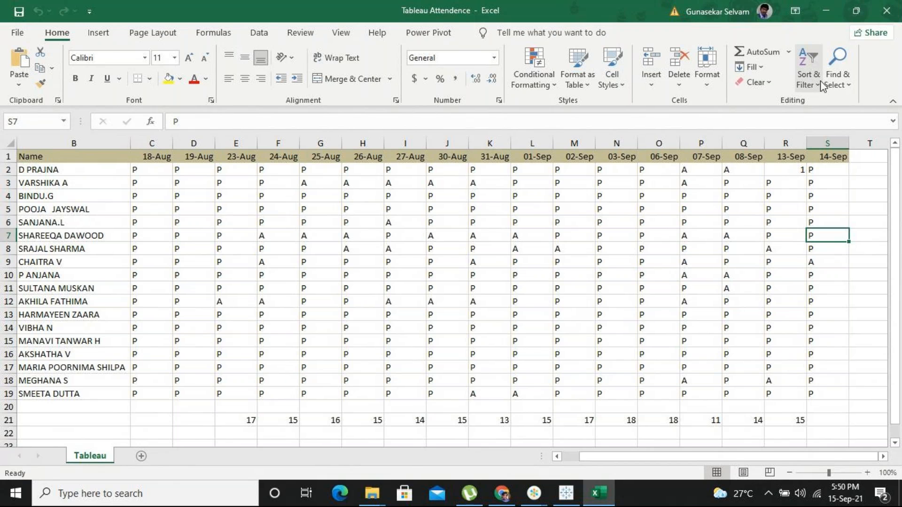
left_click(827, 155)
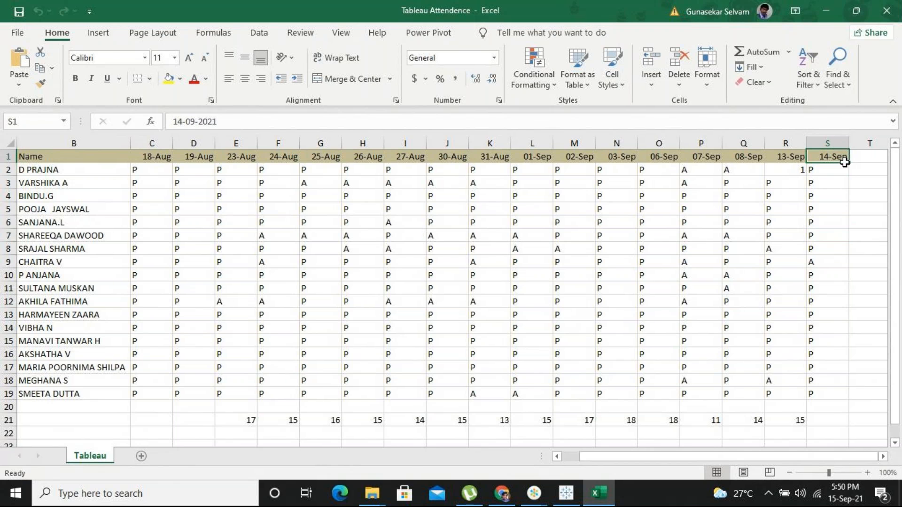
left_click_drag(849, 162, 873, 158)
left_click(858, 171)
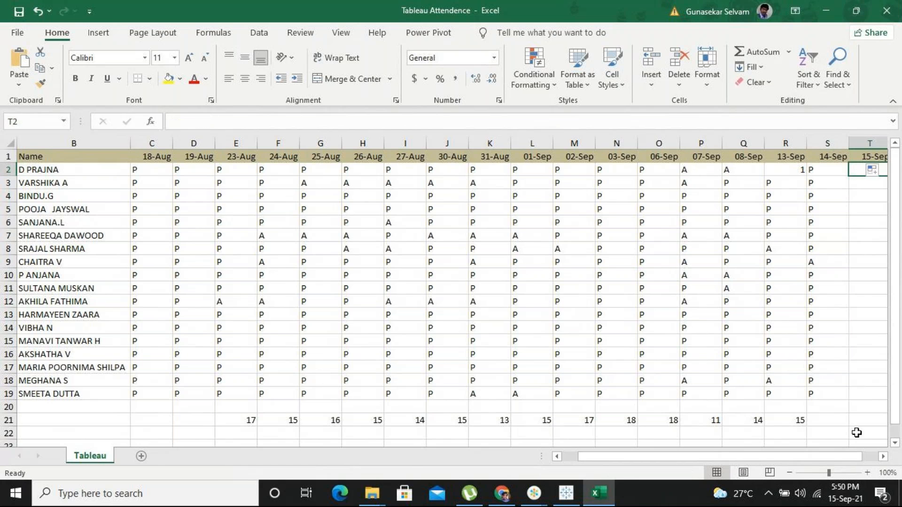
Step: Try to freeze panes with the SL No and Name columns selected, and scroll sideways to check the result
left_click_drag(838, 456, 863, 458)
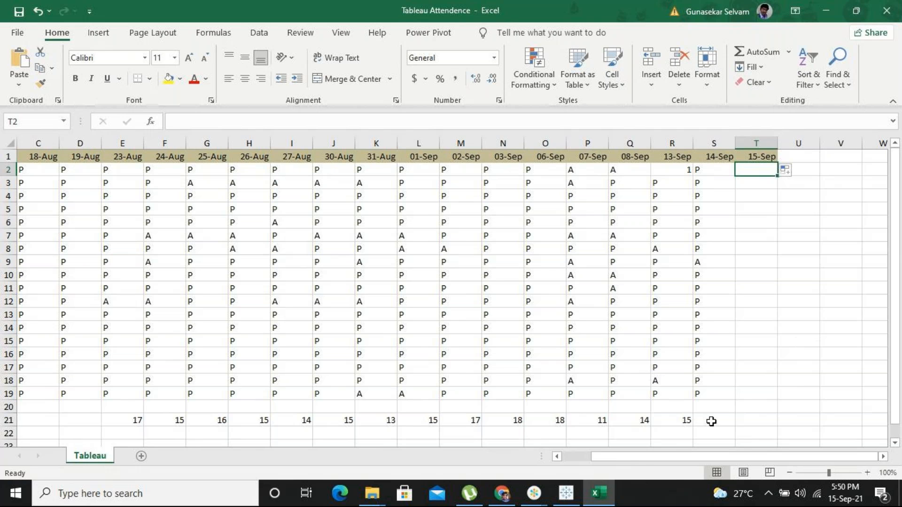
left_click_drag(637, 464, 591, 465)
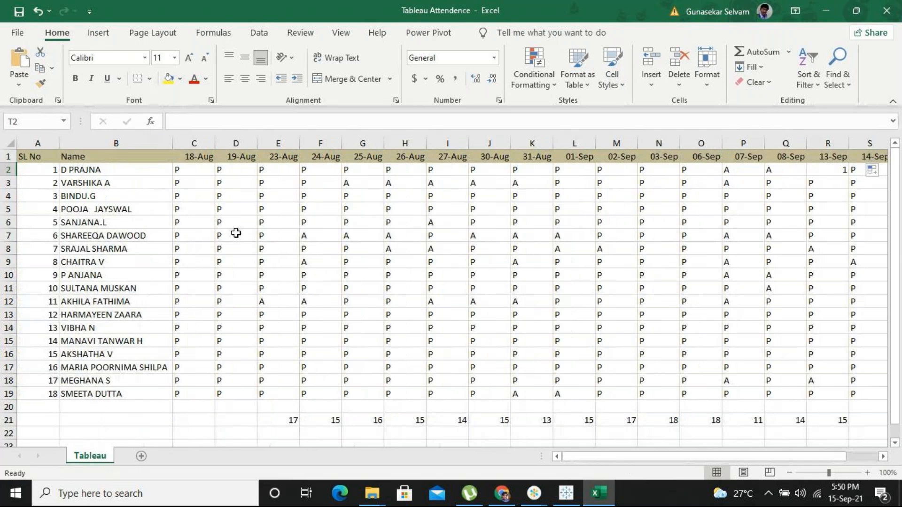
left_click_drag(134, 141, 38, 143)
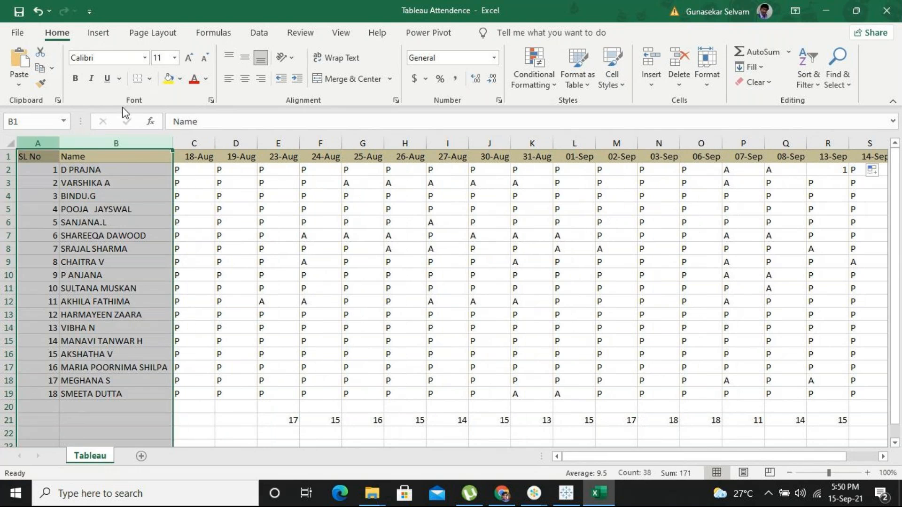
left_click(259, 33)
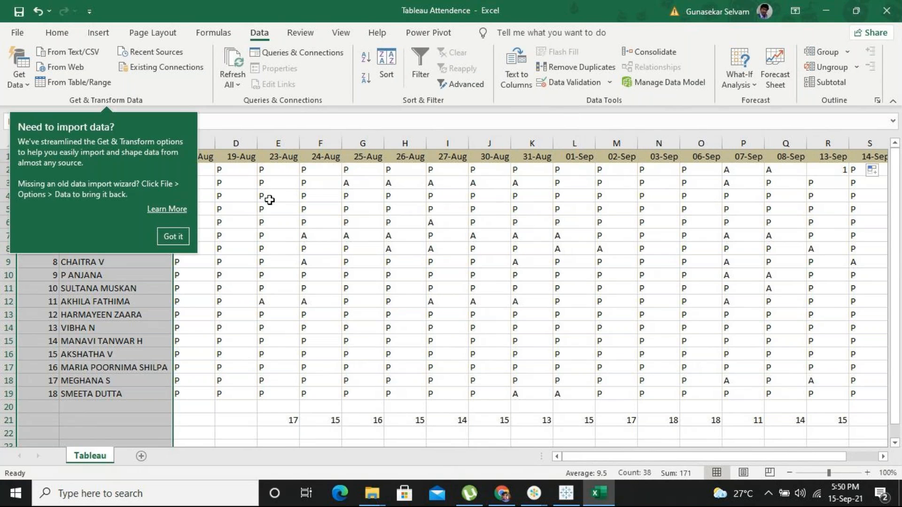
left_click(173, 236)
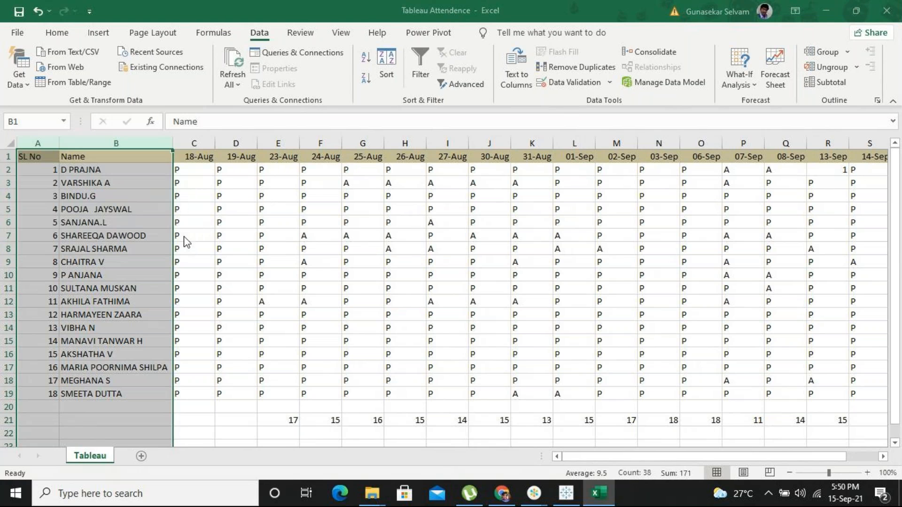
left_click(352, 35)
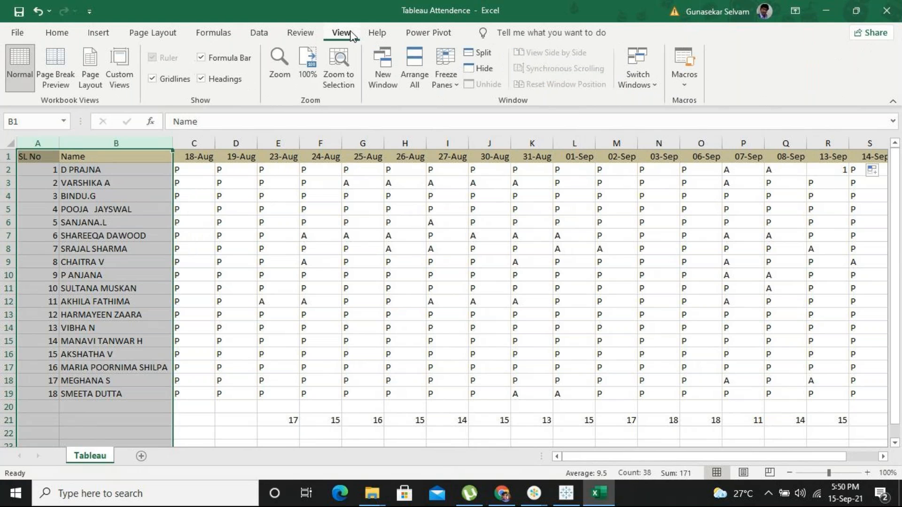
left_click(446, 78)
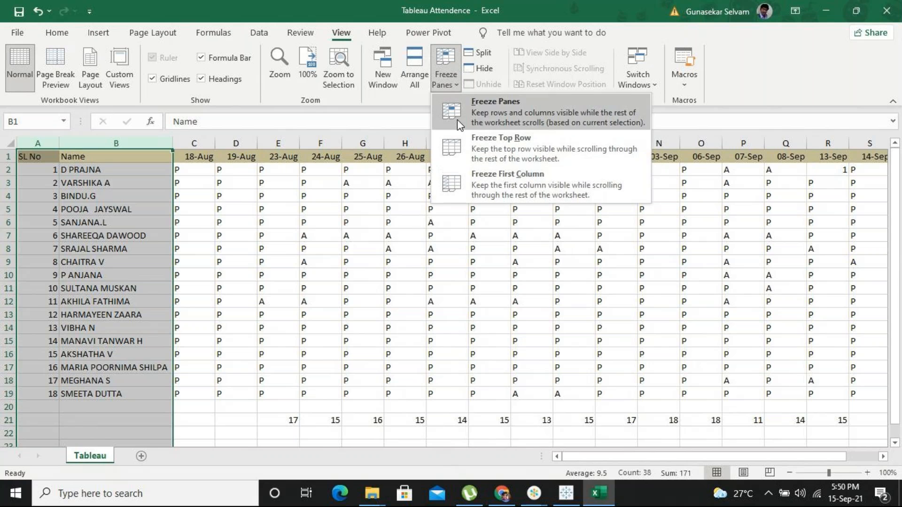
left_click(518, 123)
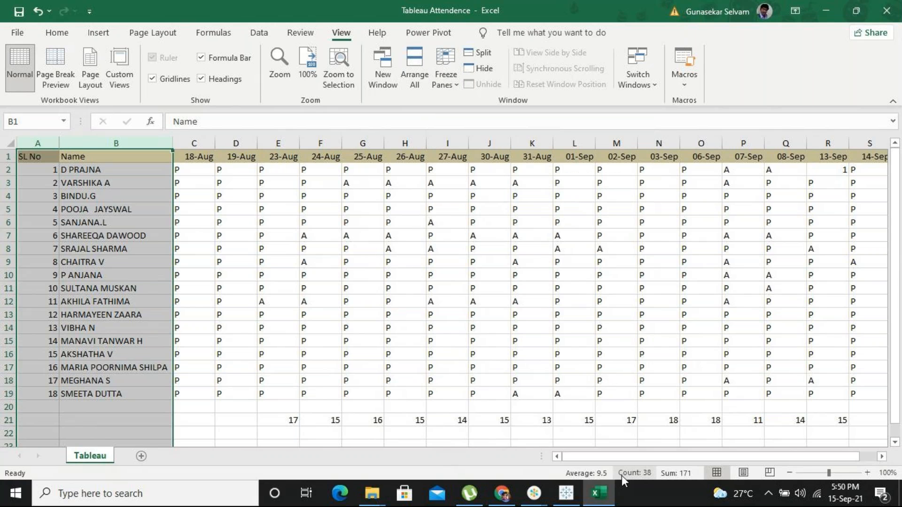
left_click_drag(626, 460, 791, 421)
left_click(791, 420)
left_click_drag(771, 458, 698, 474)
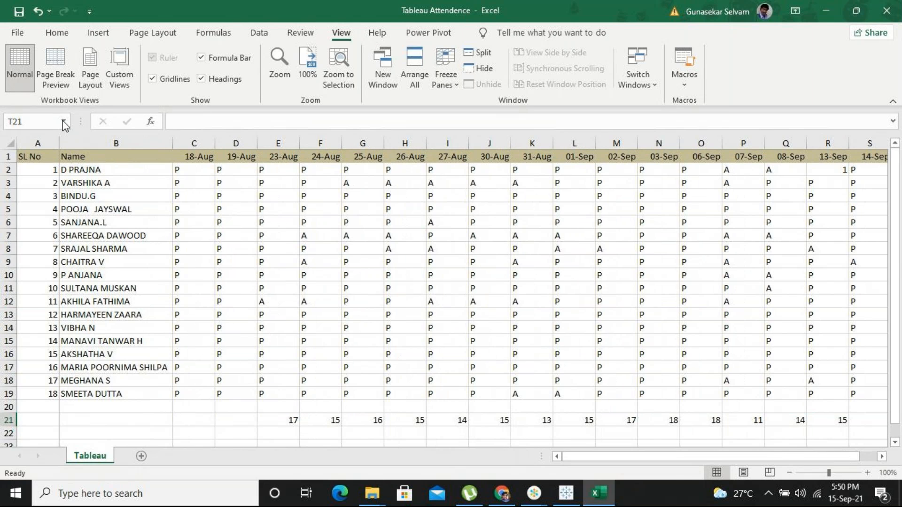
Step: Unfreeze the panes and try freezing them again with the SL No and Name columns reselected
left_click(78, 141)
left_click_drag(78, 142, 51, 143)
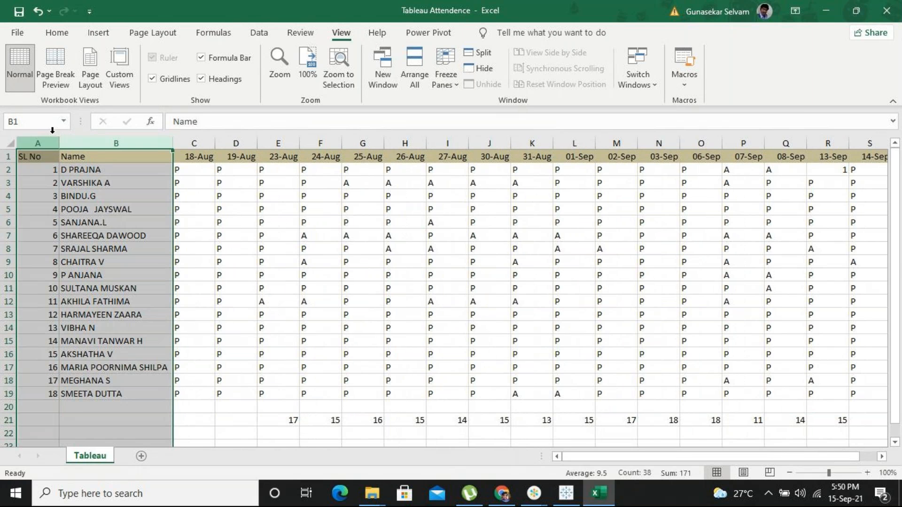
left_click(447, 86)
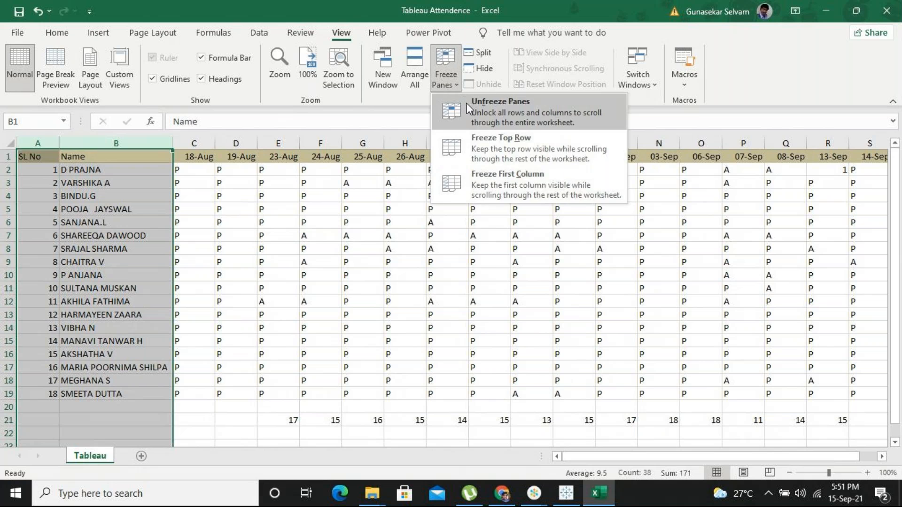
left_click(467, 104)
left_click(444, 72)
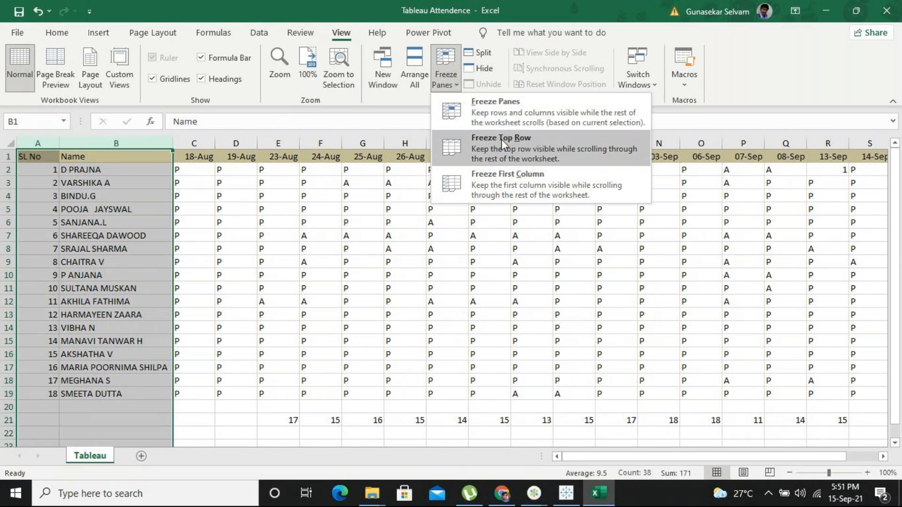
left_click(563, 117)
Step: Select columns C through A, unfreeze the panes, and freeze them again from column C
left_click(206, 143)
left_click_drag(205, 146, 38, 143)
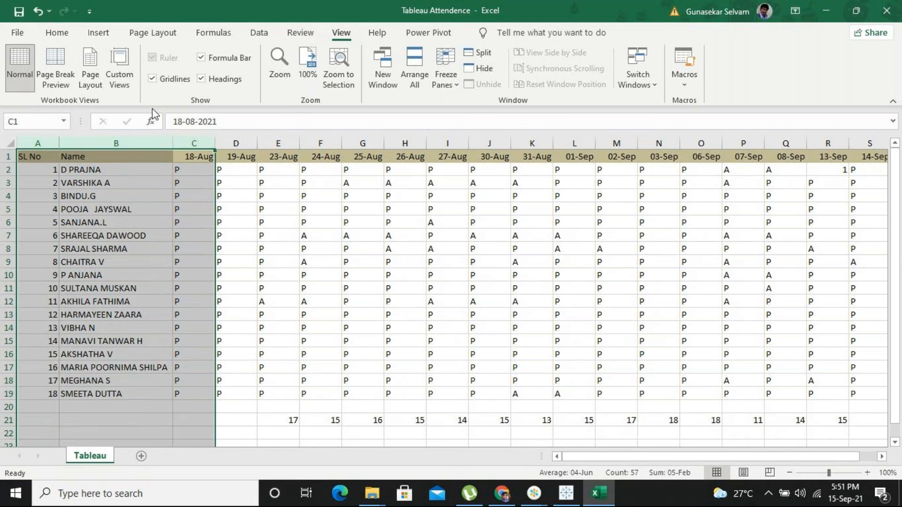
left_click(454, 71)
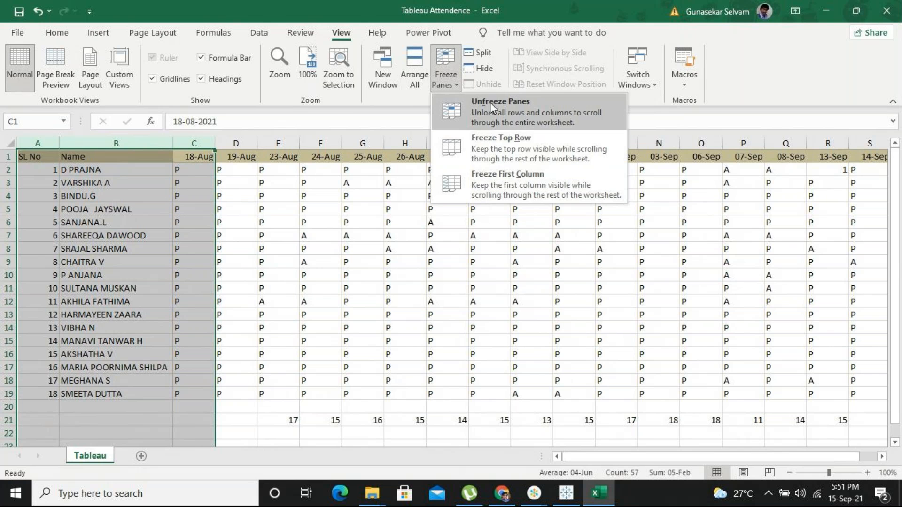
left_click(489, 102)
left_click(453, 79)
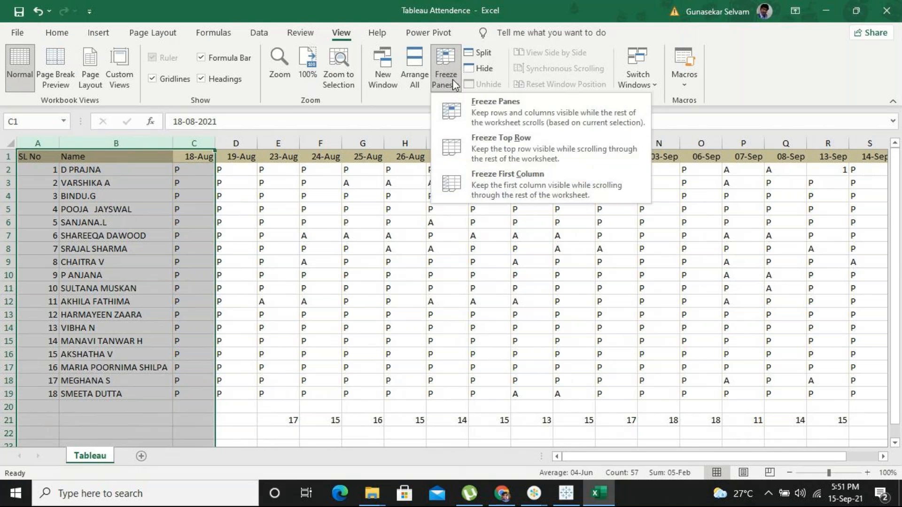
left_click(481, 116)
Step: Move across the date columns to check how the frozen SL No and Name columns behave, cancelling any accidental cell replacement
left_click(486, 253)
left_click(864, 224)
left_click_drag(863, 224, 863, 225)
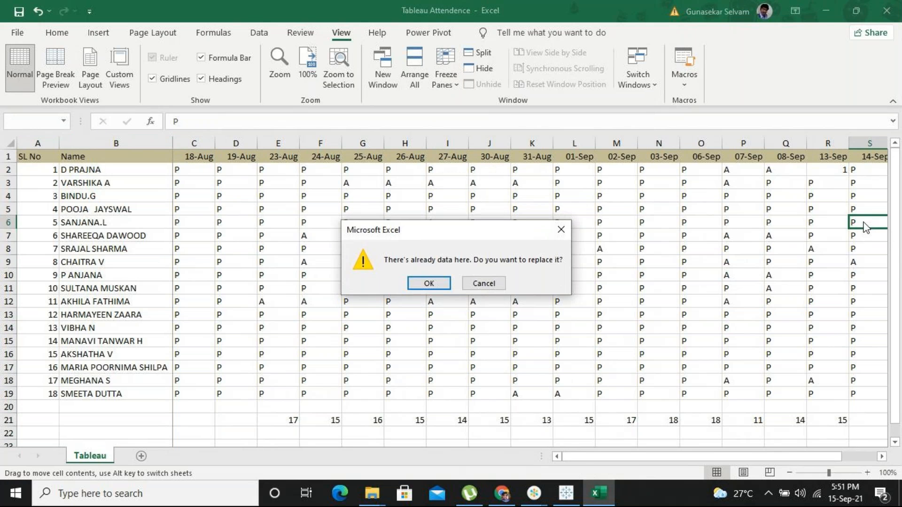
key("Escape")
key("Right")
key("Right")
key("Right")
key("Right")
key("Right")
key("Right")
key("Right")
key("Right")
key("Right")
key("Right")
key("Right")
key("Right")
key("Right")
key("Right")
key("Right")
key("Right")
key("Right")
key("Right")
key("Right")
key("Right")
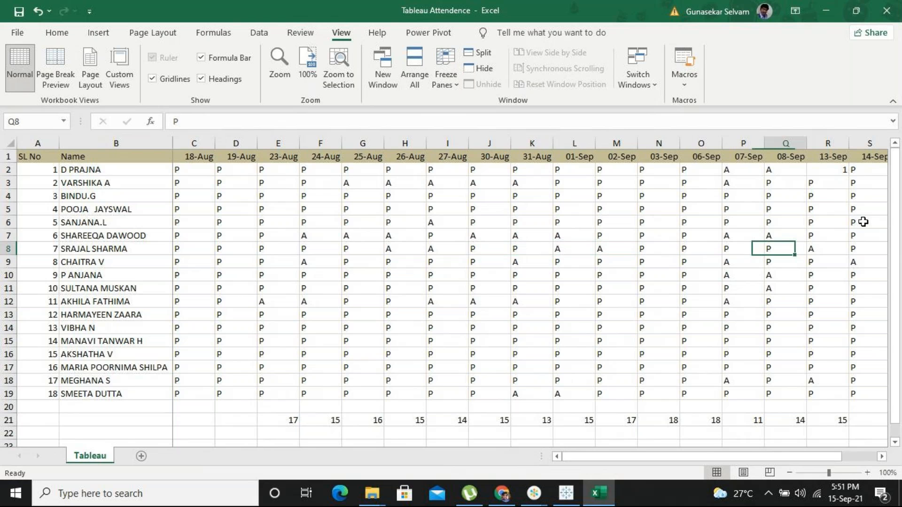
key("Right")
key("Right")
key("Right")
key("Right")
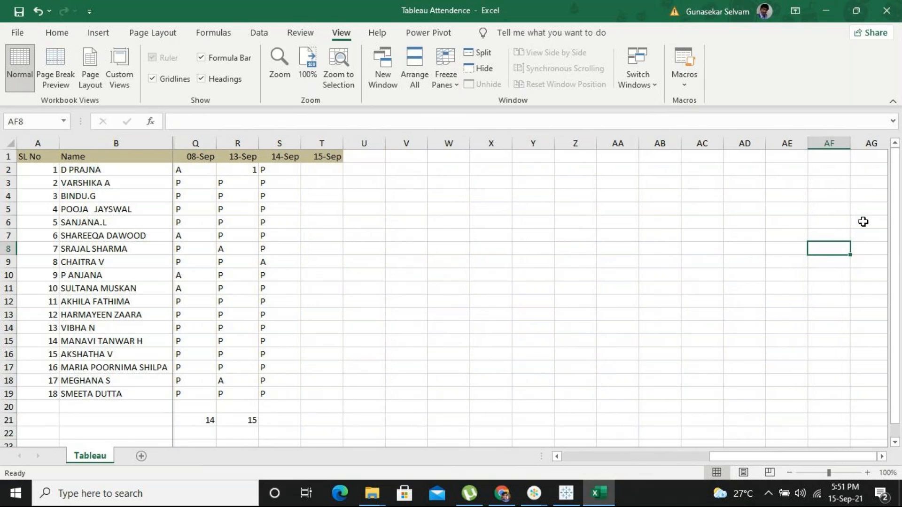
key("Left")
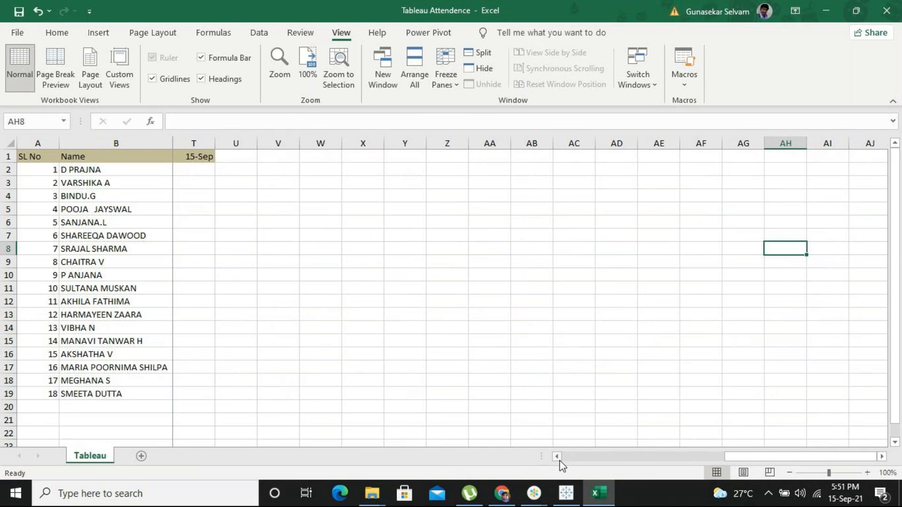
left_click_drag(799, 458, 778, 459)
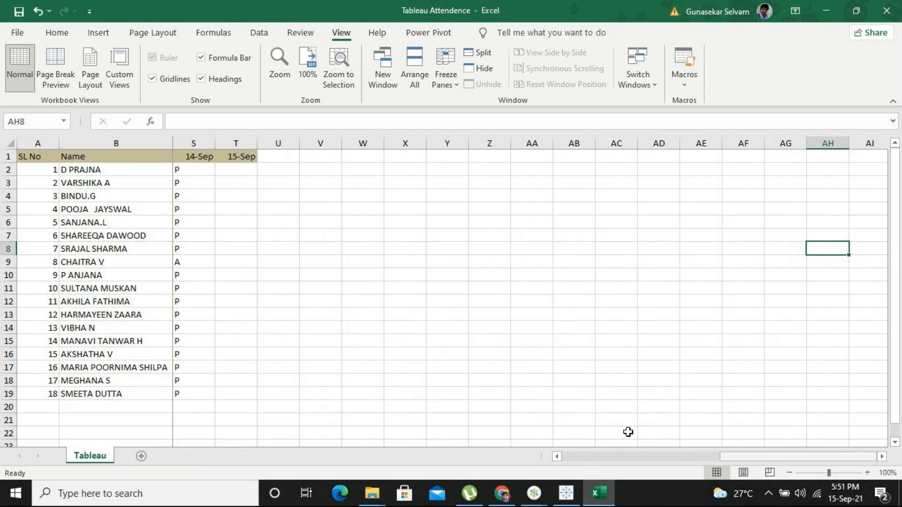
Step: Enter P for every student in the 15-Sep column, from T2 down to T19
left_click(238, 170)
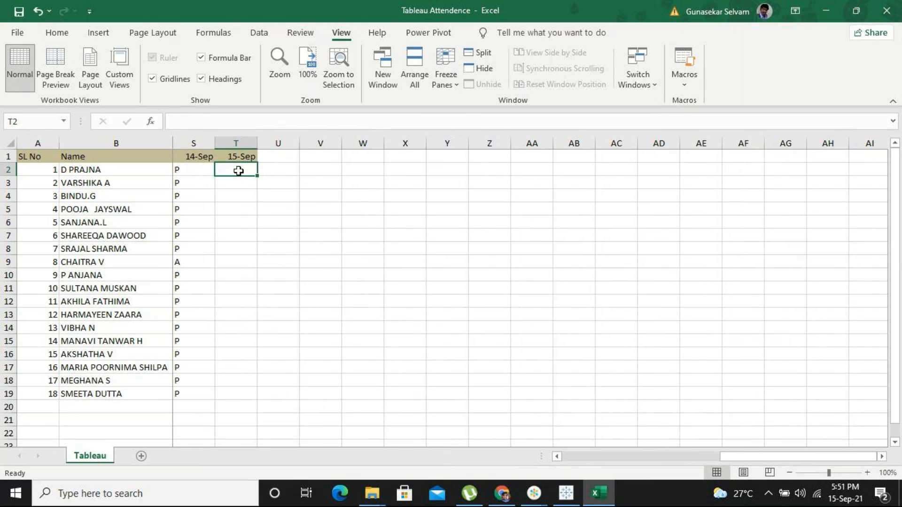
type("p")
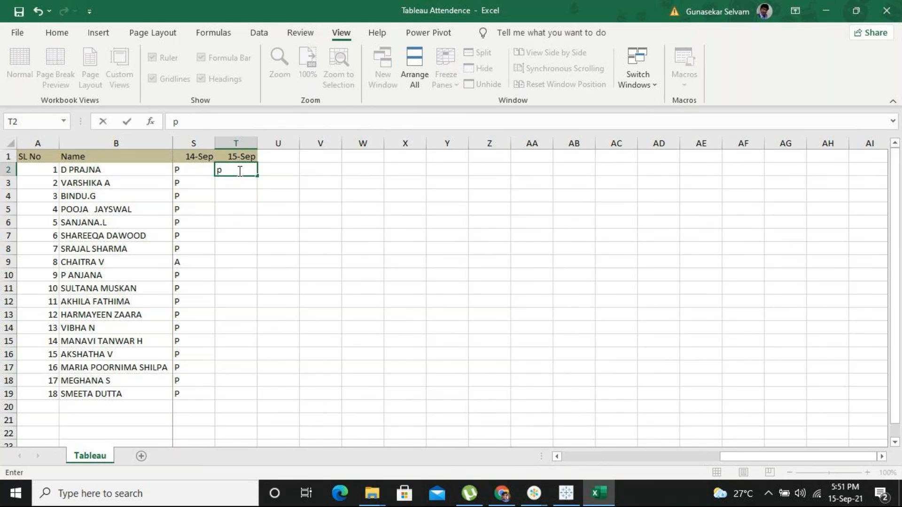
key("BackSpace")
type("P")
key("Return")
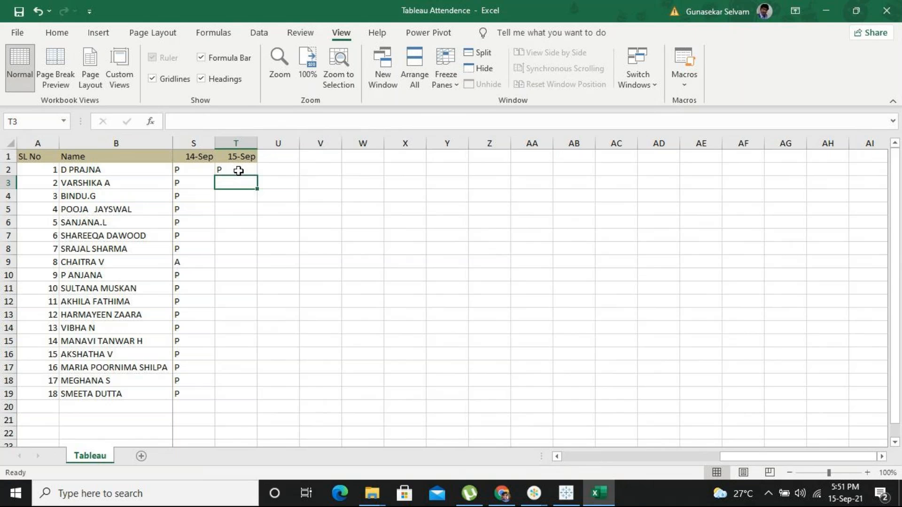
type("P")
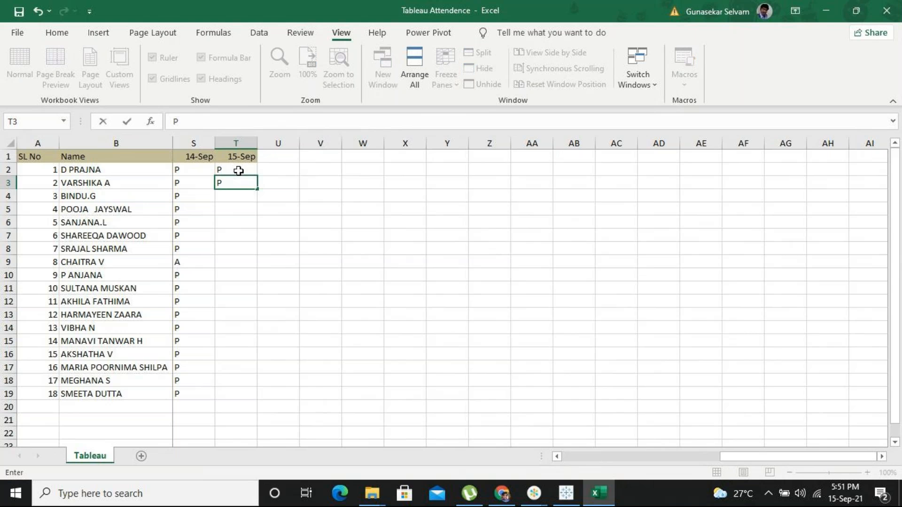
key("Return")
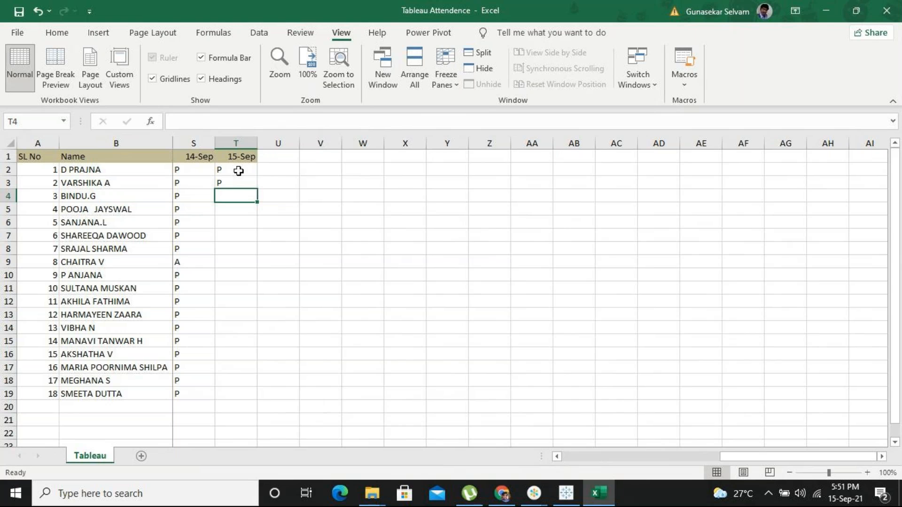
type("P")
key("Return")
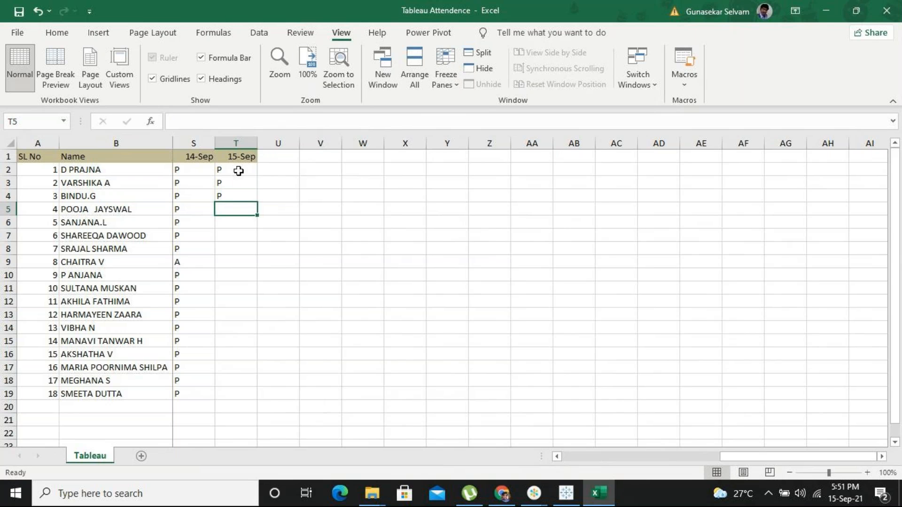
type("P")
key("Return")
type("P")
key("Return")
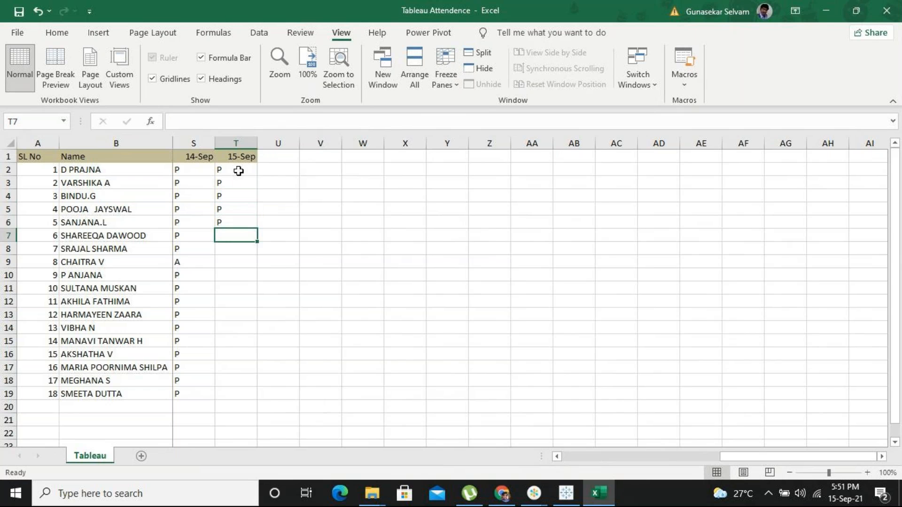
type("P")
key("Return")
type("P")
key("Return")
type("P")
key("Return")
type("P")
key("Return")
type("P")
key("Return")
type("P")
key("Return")
type("P")
key("Return")
type("P")
key("Return")
key("Return")
key("Return")
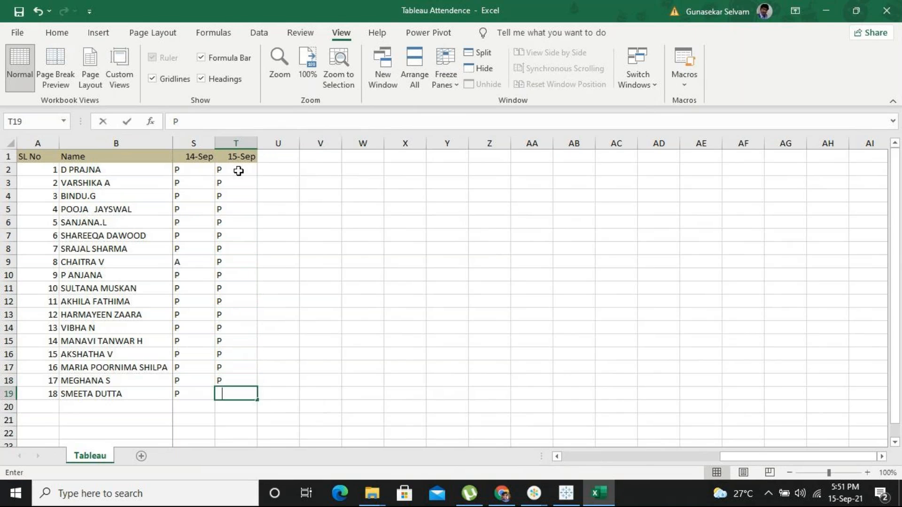
type("P")
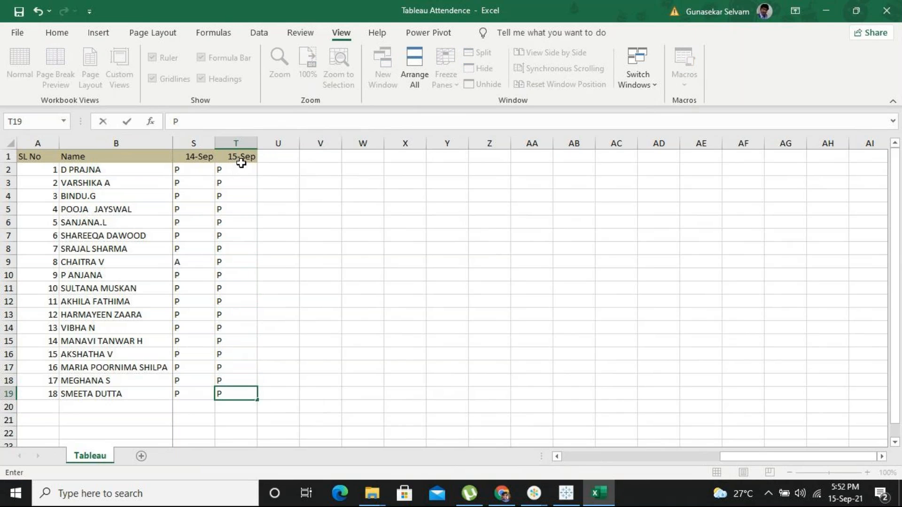
left_click(234, 250)
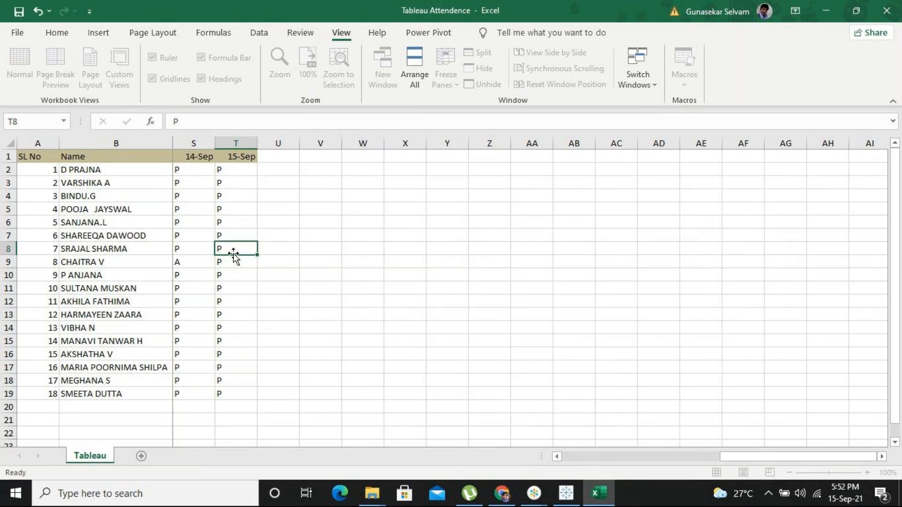
Step: Go down the 15-Sep entries and change the marks for SL No 10 and 11 to A
left_click(237, 236)
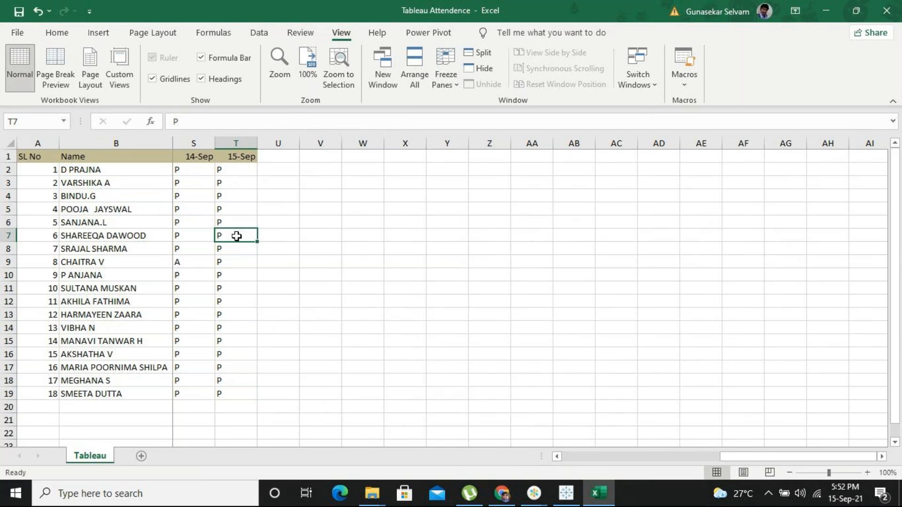
left_click(236, 250)
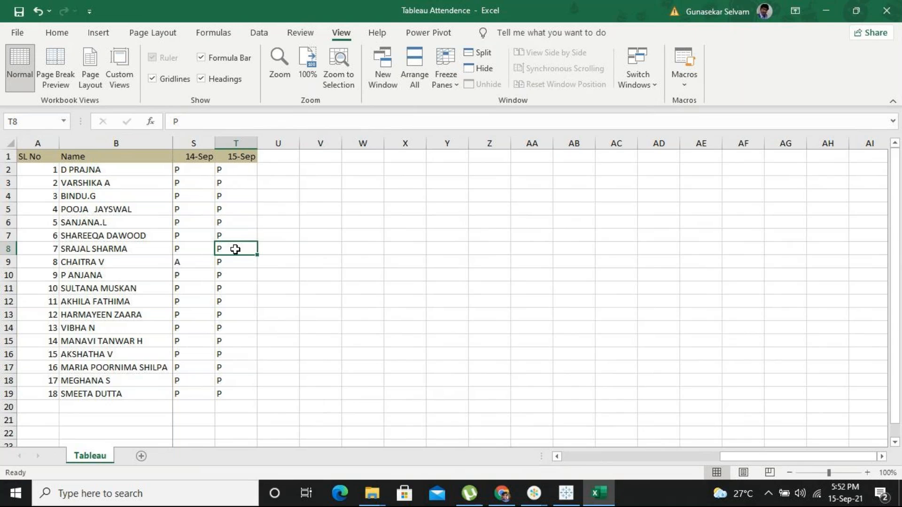
left_click(234, 261)
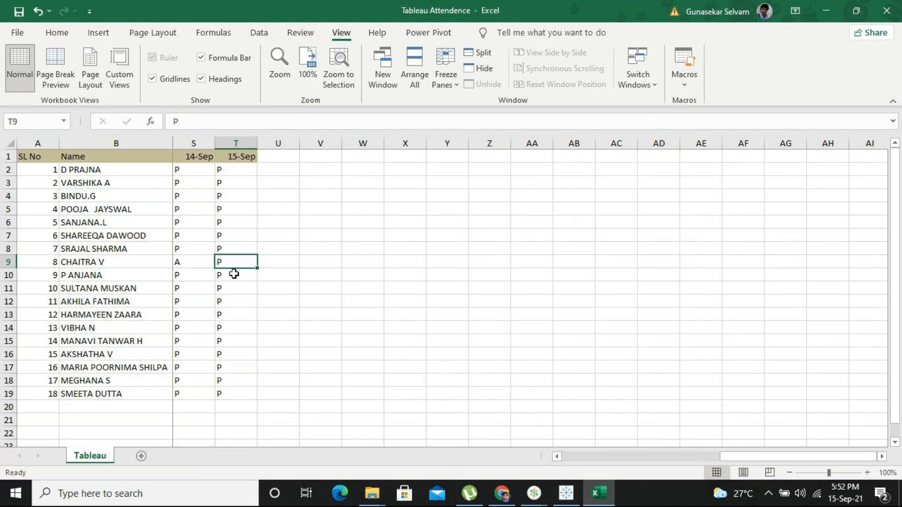
left_click(234, 273)
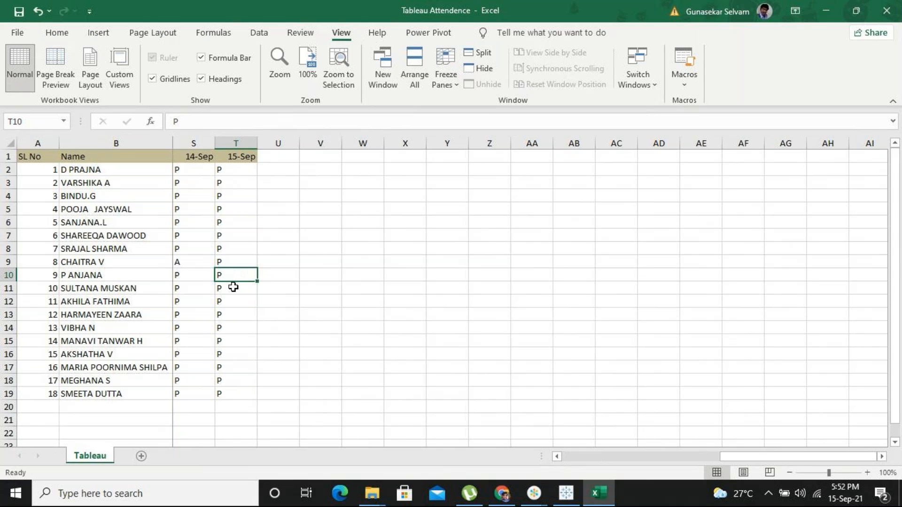
left_click(234, 288)
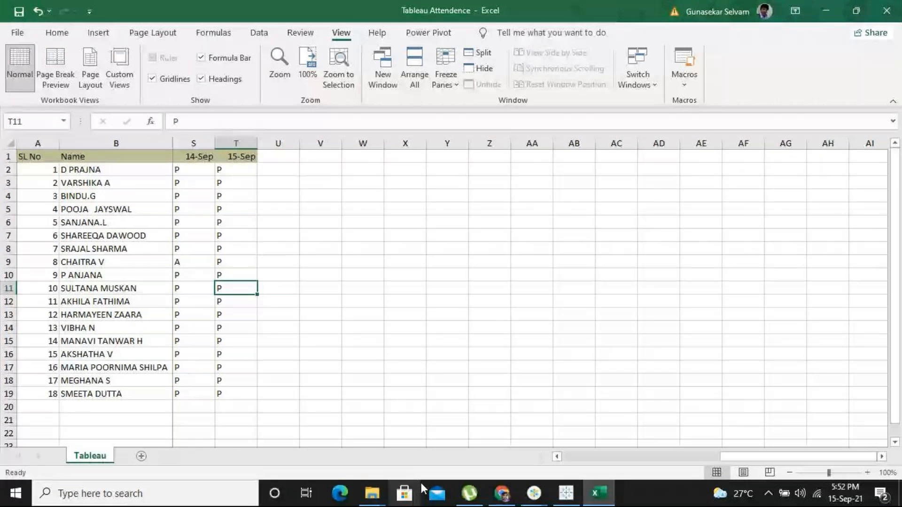
type("A")
key("Return")
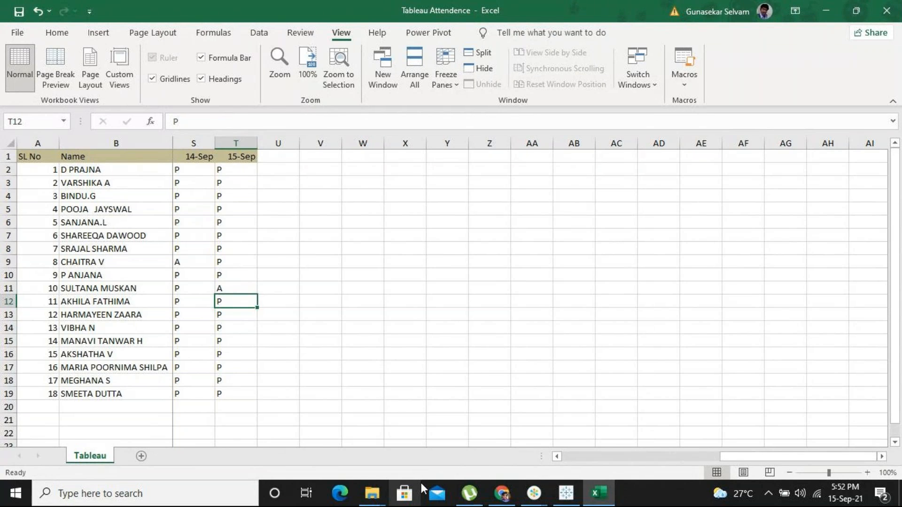
type("A")
key("Return")
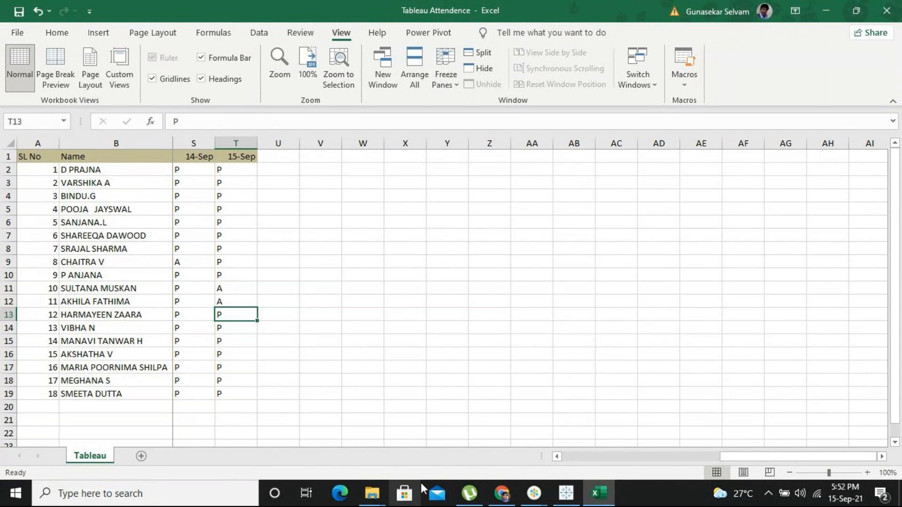
Step: Check the remaining 15-Sep attendance marks row by row, from SL No 12 down to 18
key("Return")
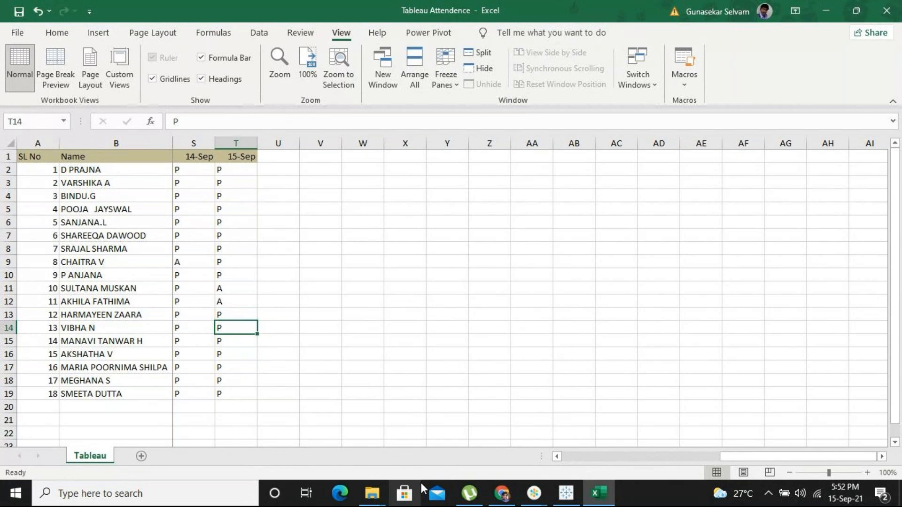
key("Return")
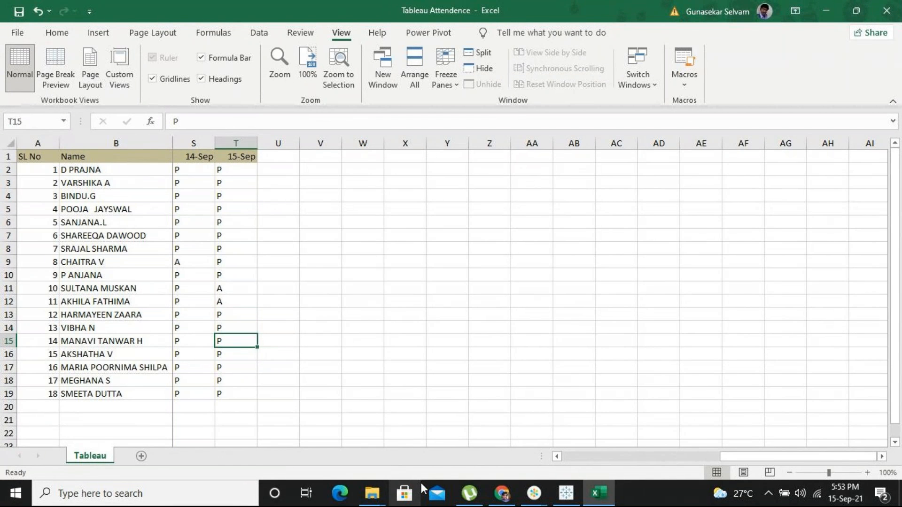
key("Return")
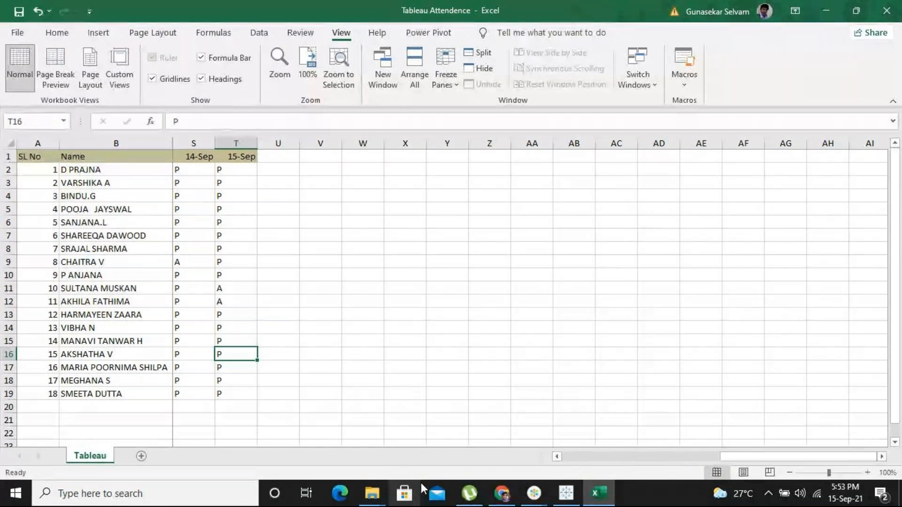
key("Return")
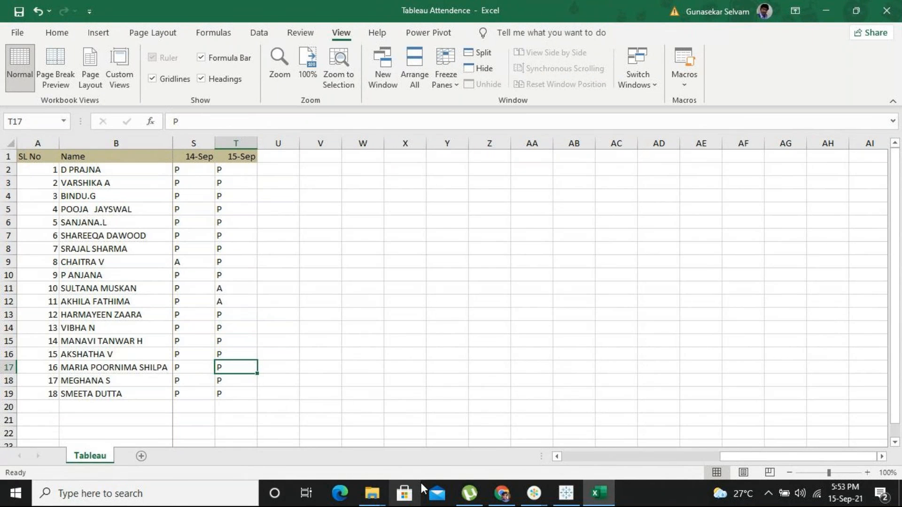
key("Return")
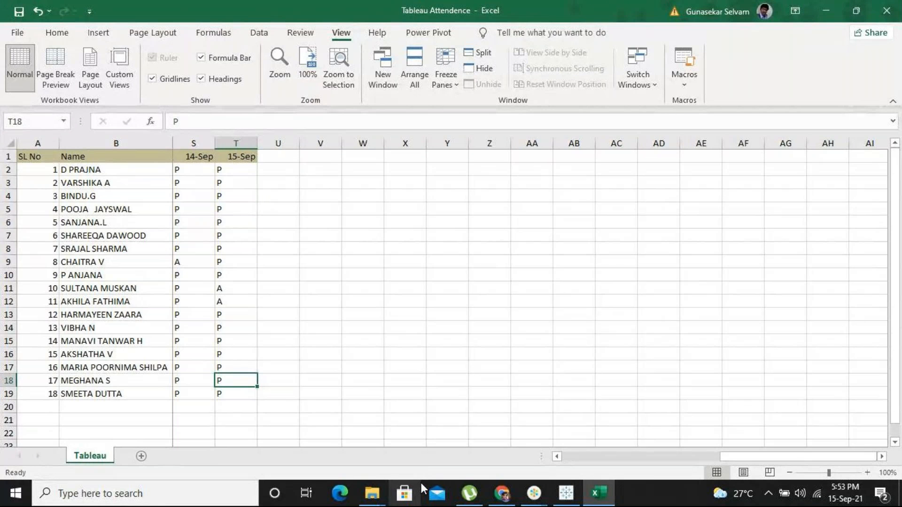
key("Down")
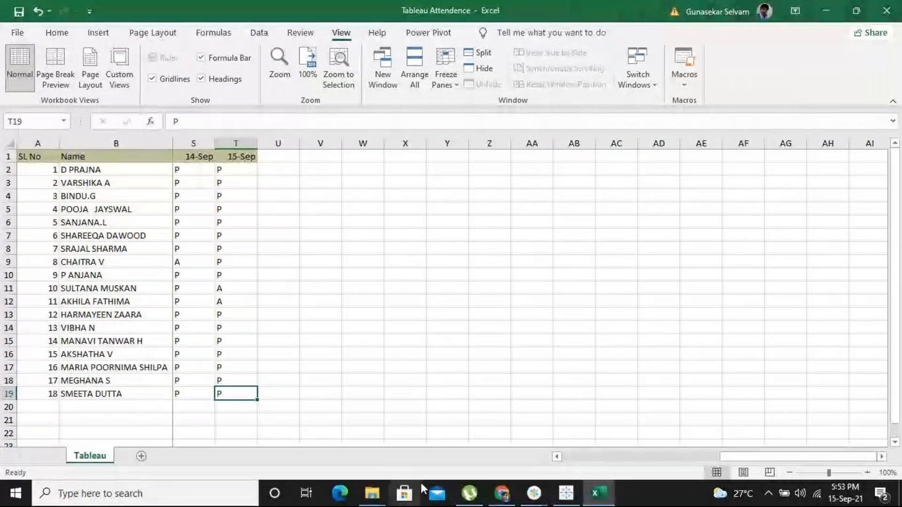
Step: Close the Tableau Attendence workbook and switch to the GoTo meeting window
mouse_move(540, 489)
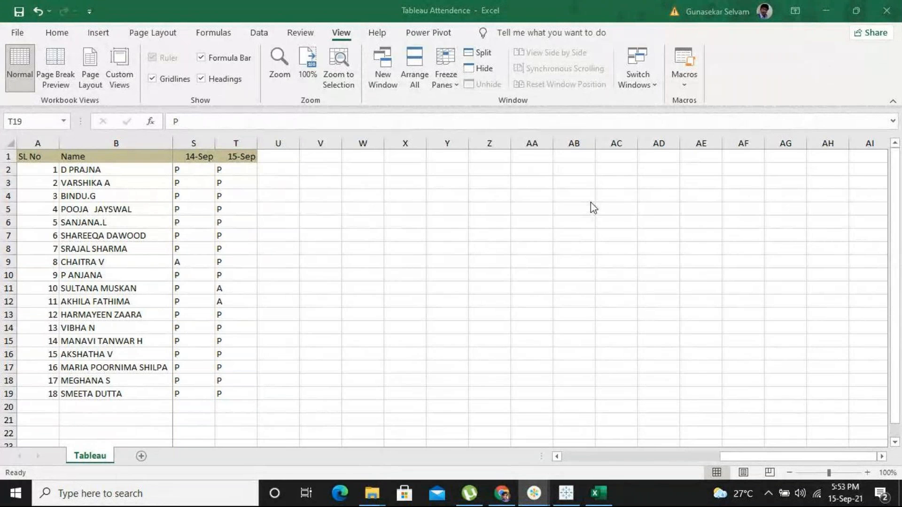
key("alt+Tab")
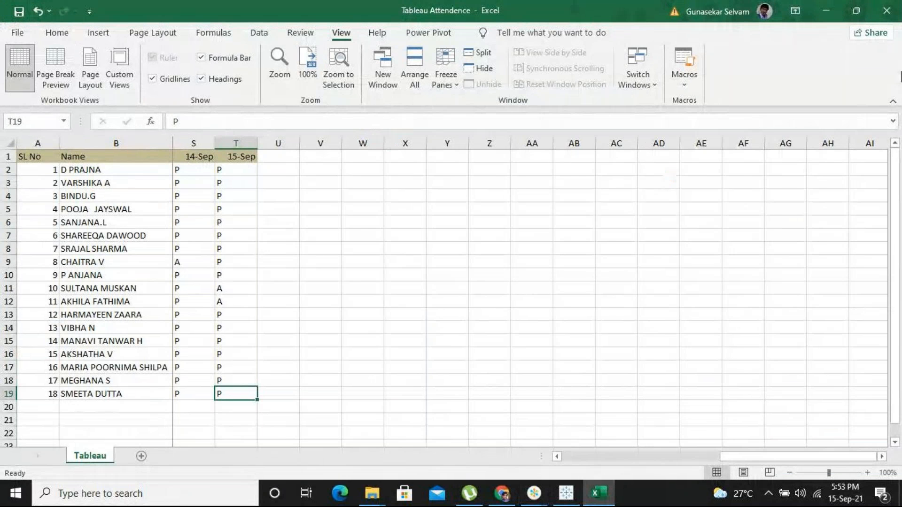
left_click(887, 18)
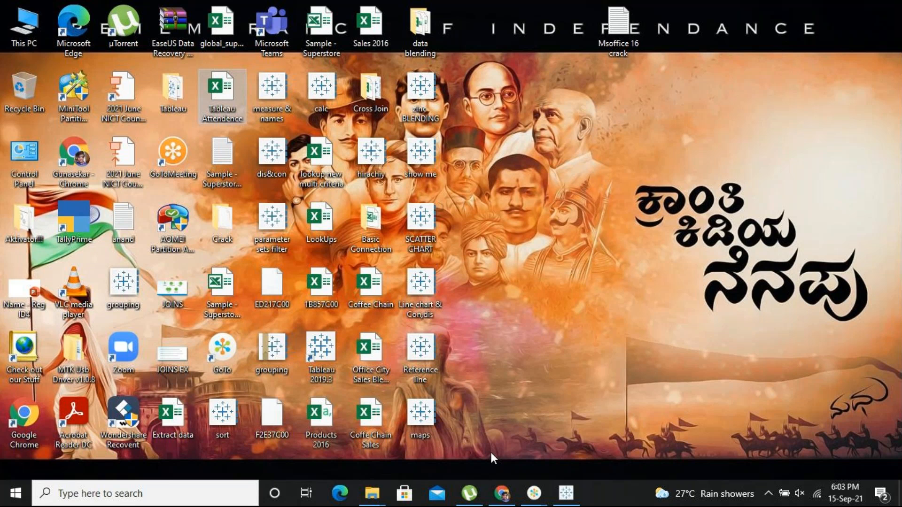
left_click(538, 492)
left_click(551, 446)
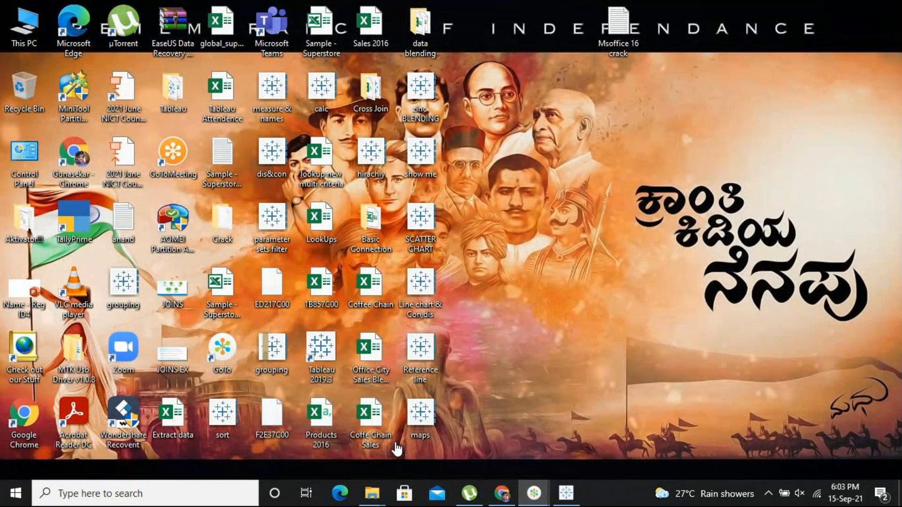